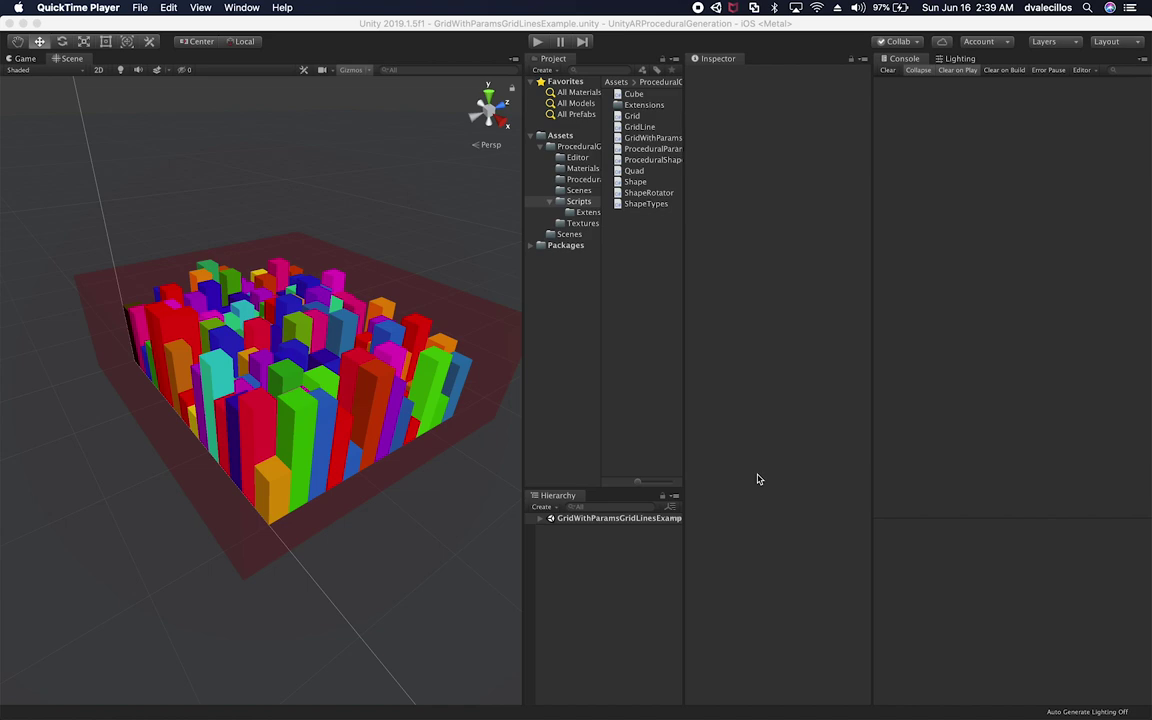
- Switch to Visual Studio Code, open the recent UnityARFoundationEssentials folder and copy the five com.unity.xr package lines from its manifest.json
key(super+Tab)
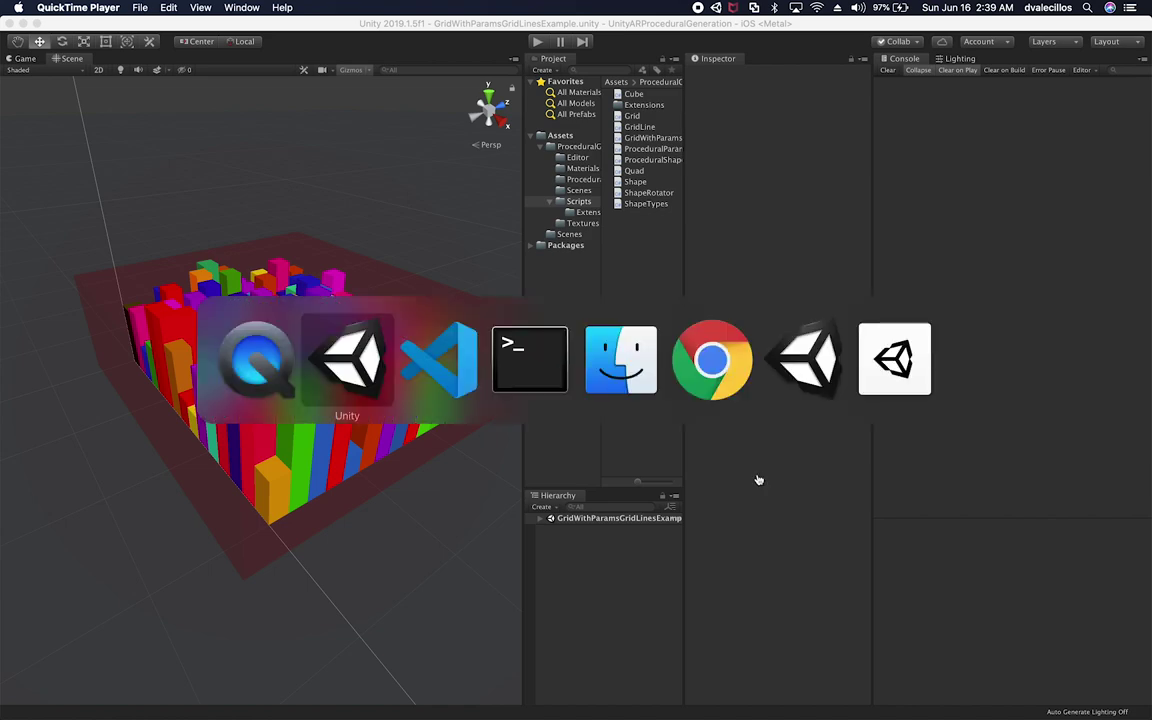
key(super+Tab)
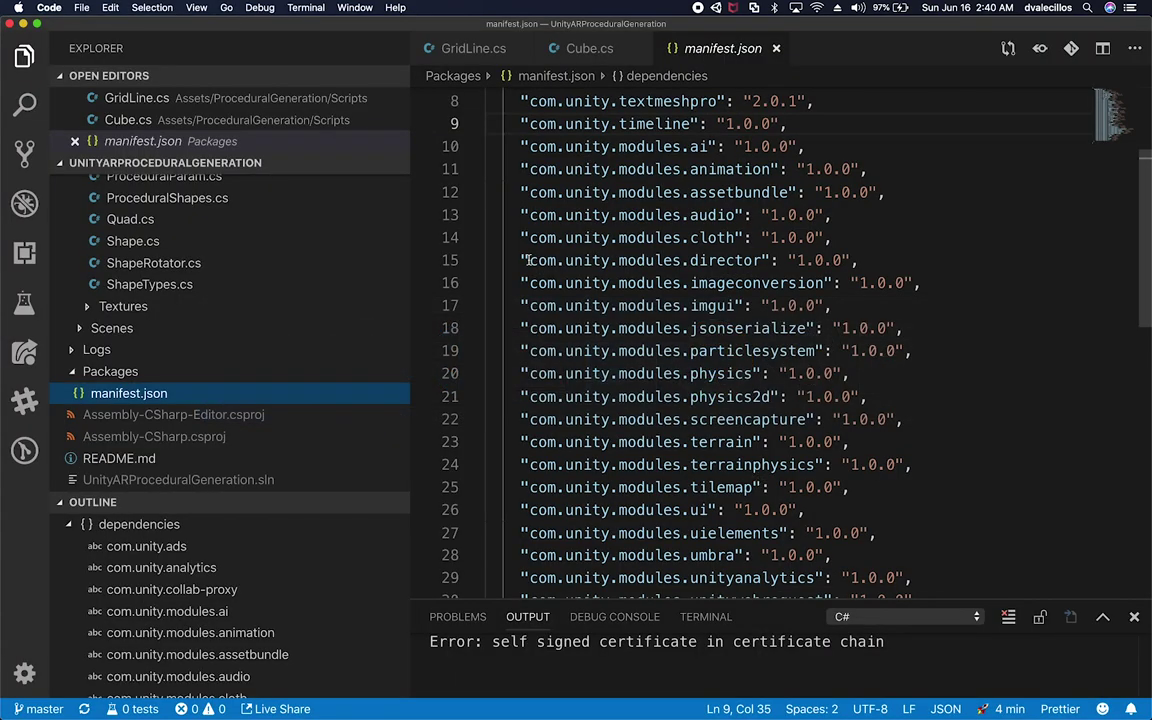
click(81, 7)
mouse_move(111, 84)
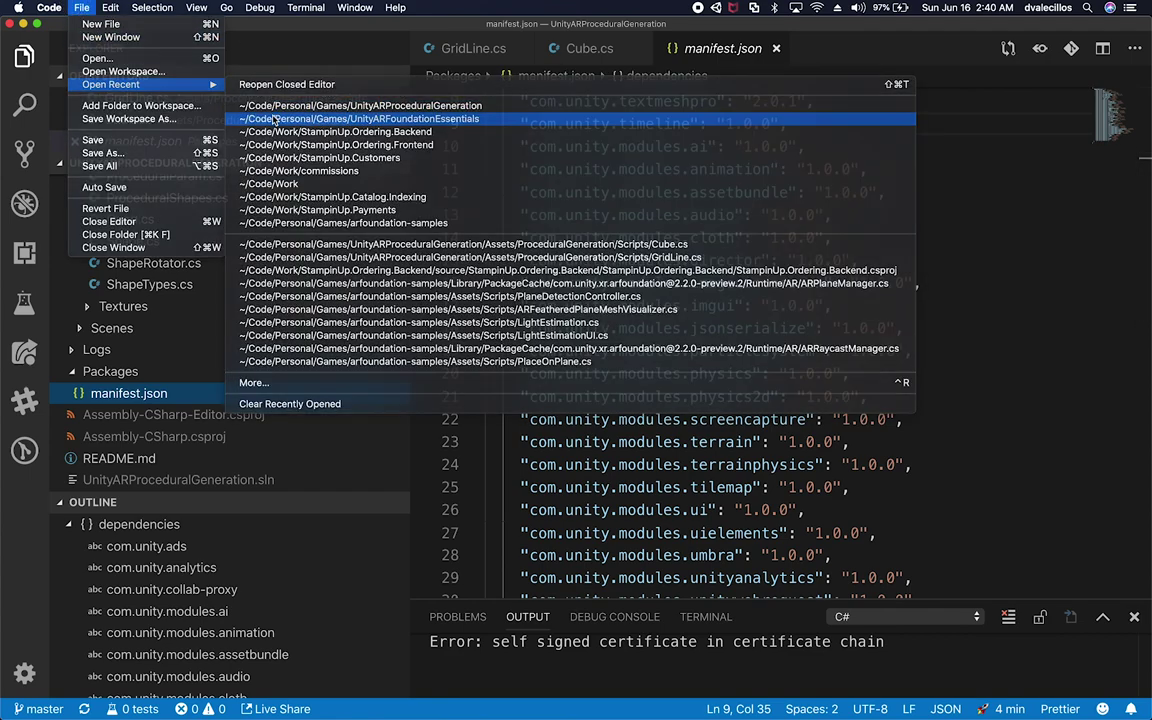
click(277, 119)
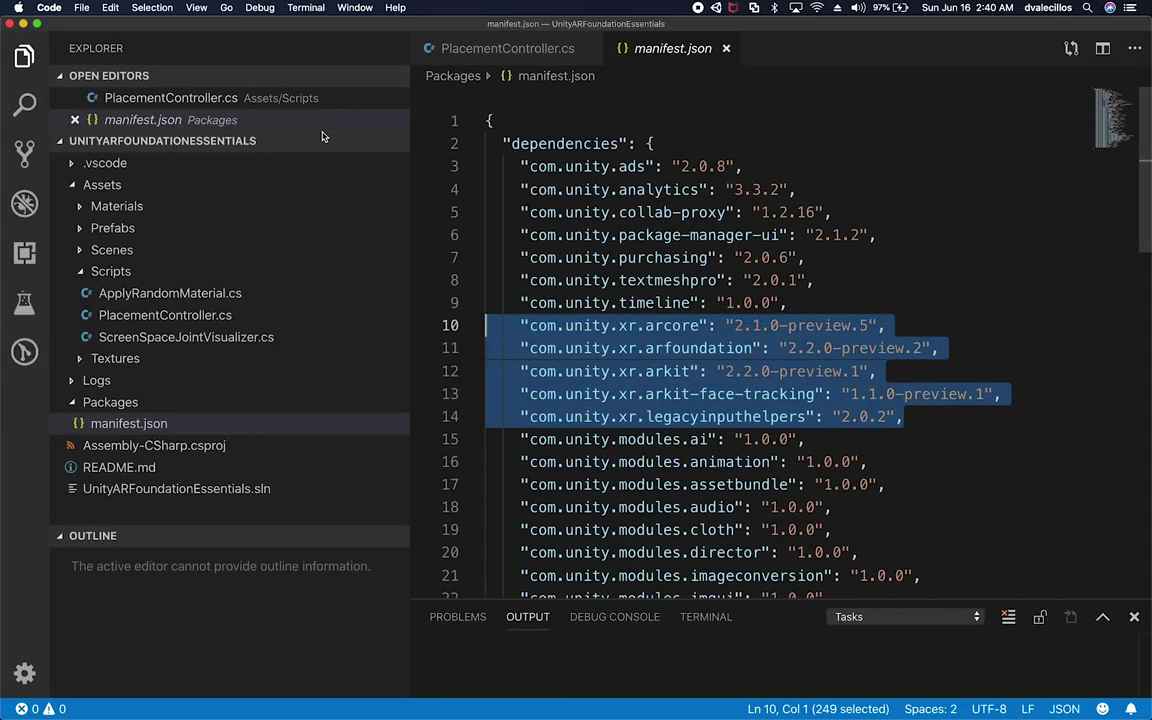
drag(908, 416, 486, 325)
key(super+c)
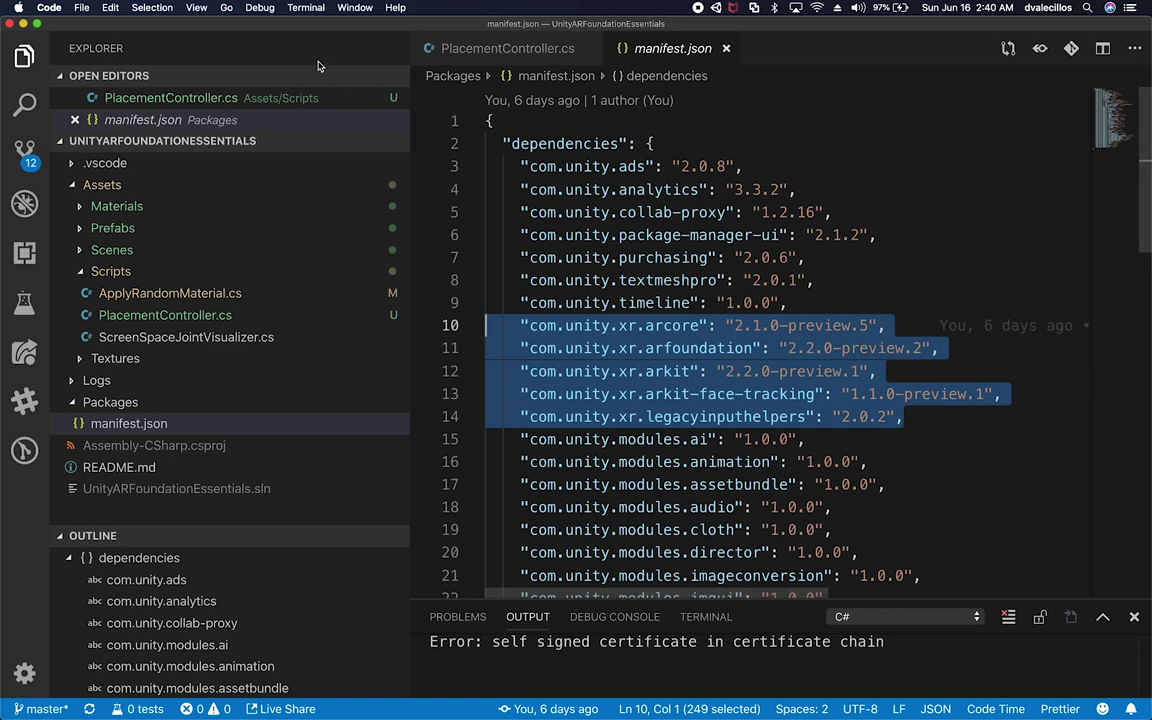
- Reopen the UnityARProceduralGeneration folder, paste the copied XR package lines after com.unity.timeline in manifest.json and save the file
click(80, 8)
mouse_move(104, 87)
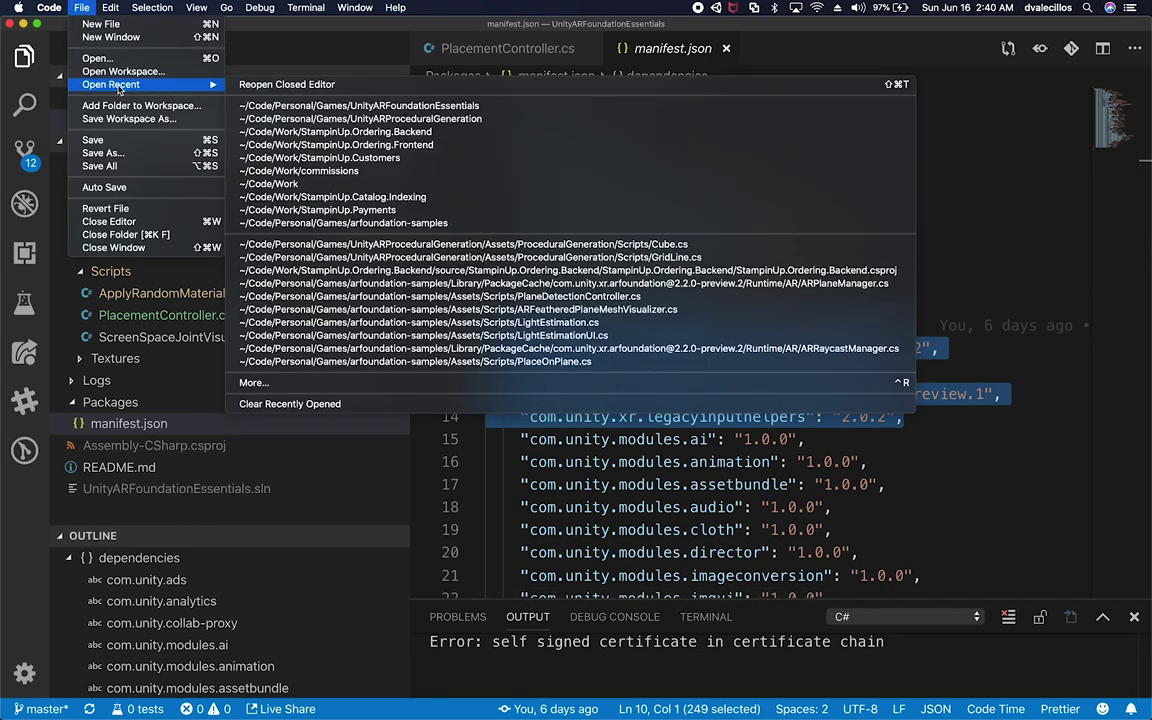
click(309, 118)
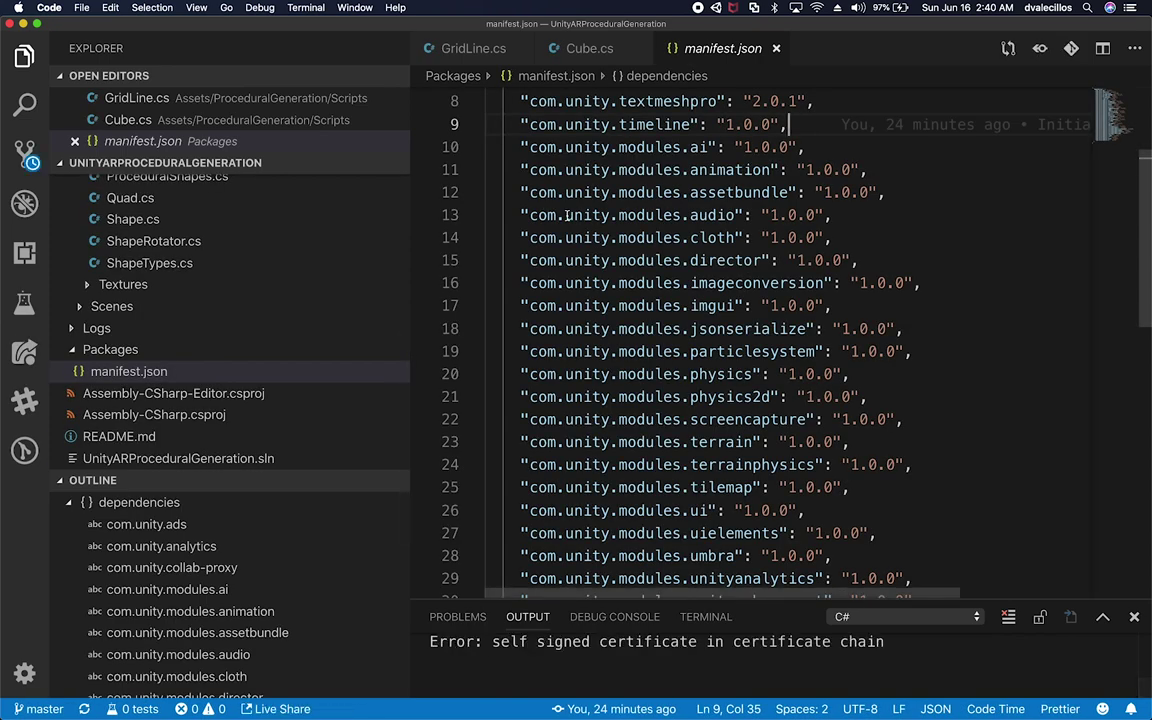
scroll(620, 250, up, 4)
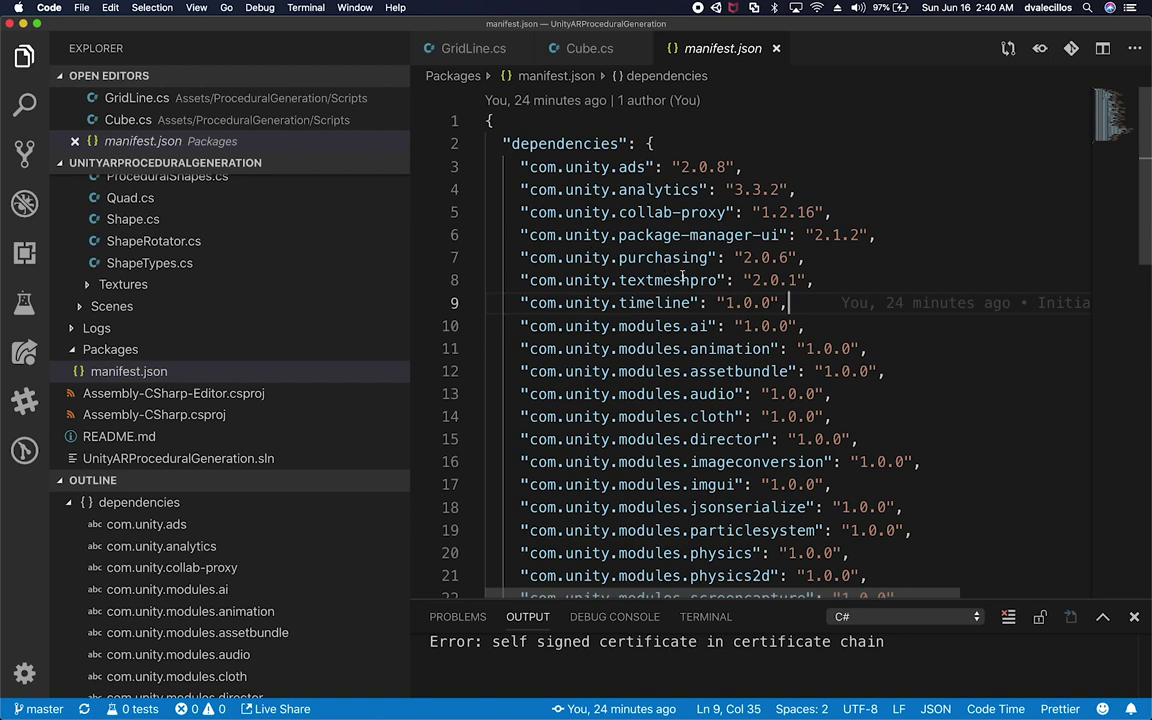
key(super+v)
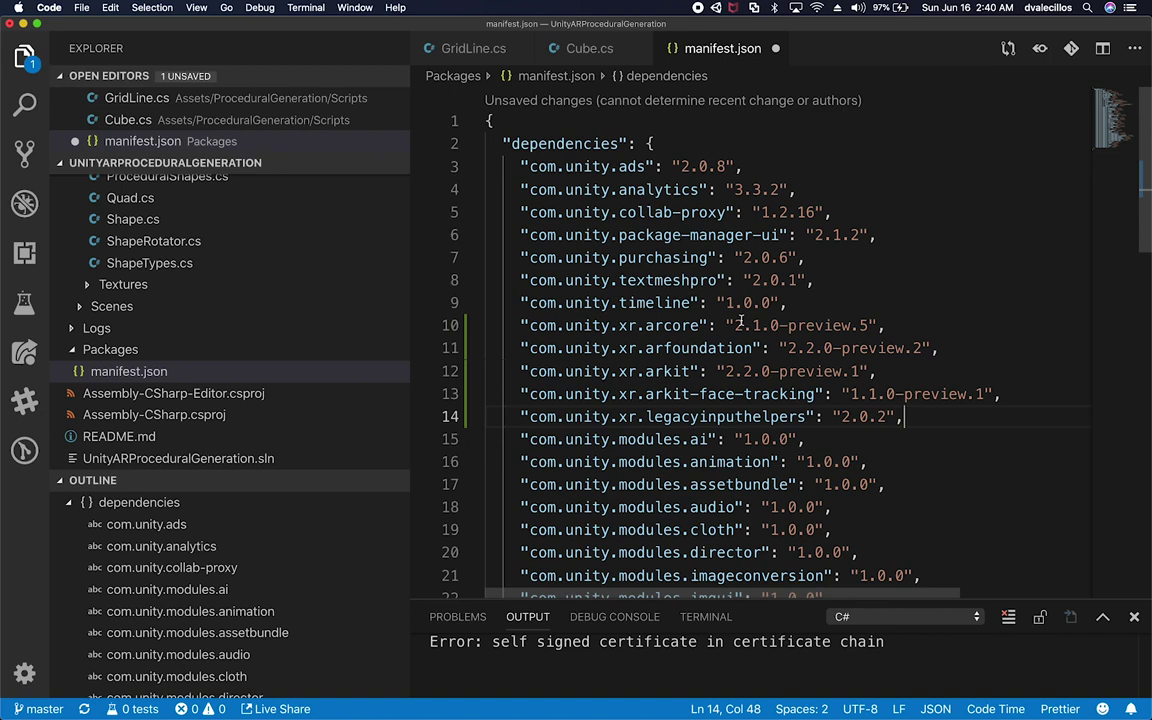
key(super+s)
- Switch to Unity, open the Package Manager and enlarge its window
key(super+Tab)
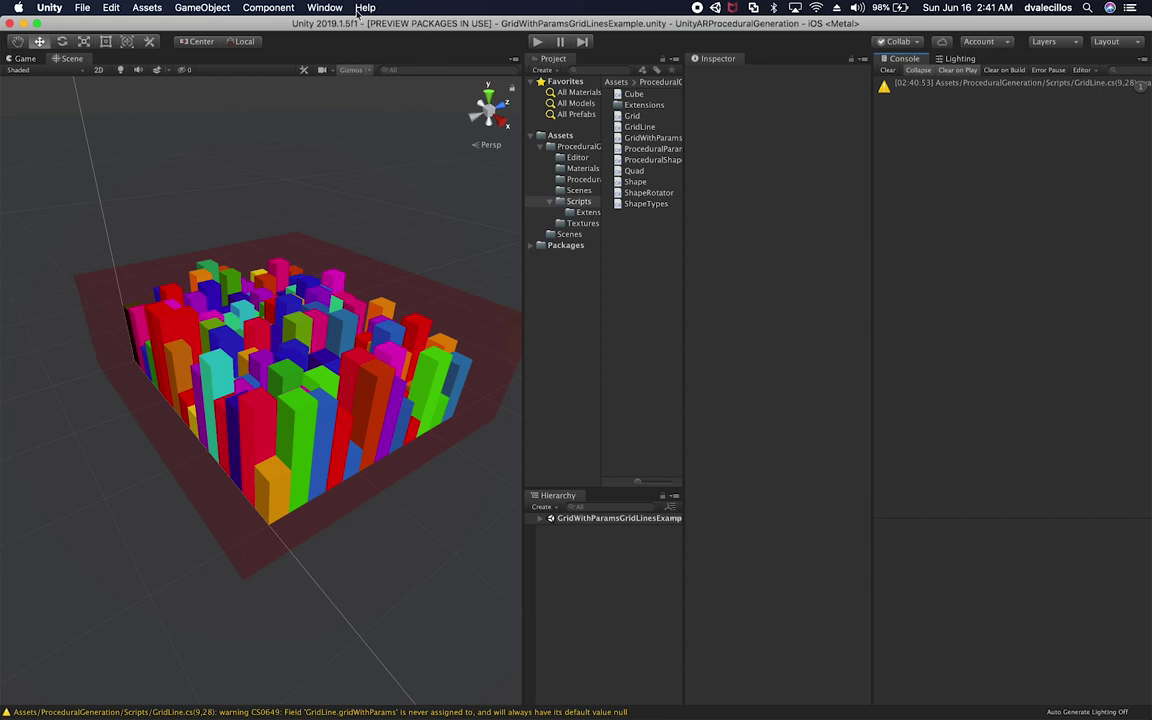
click(325, 7)
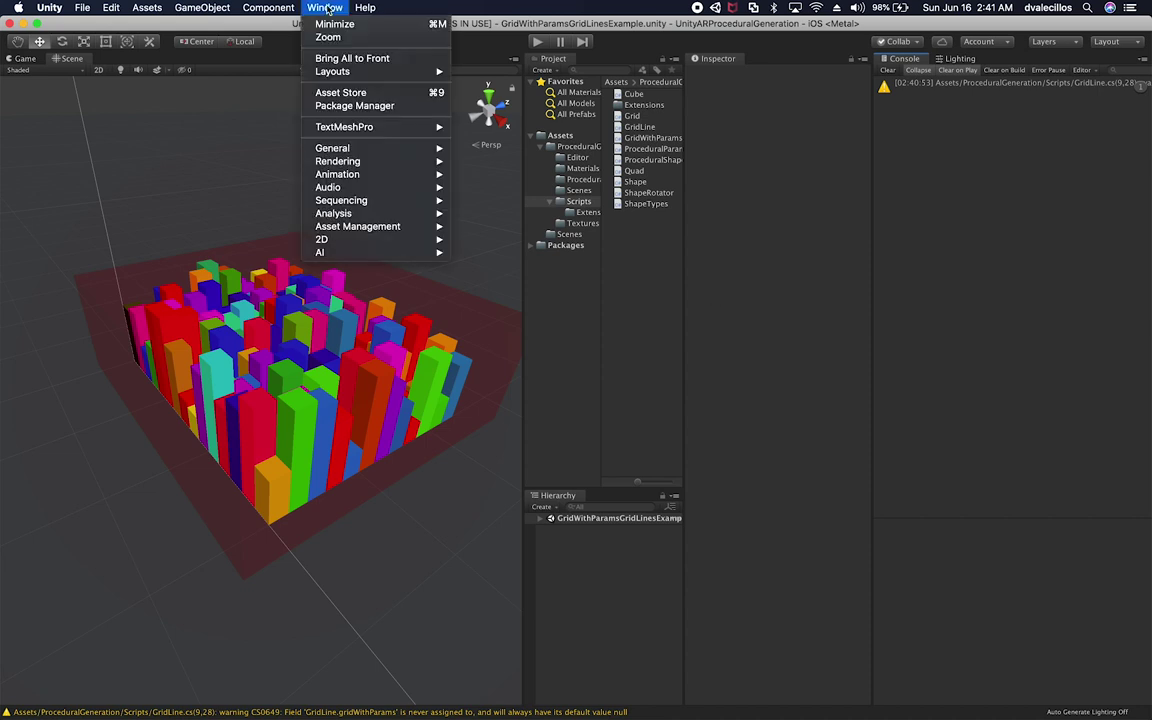
click(340, 106)
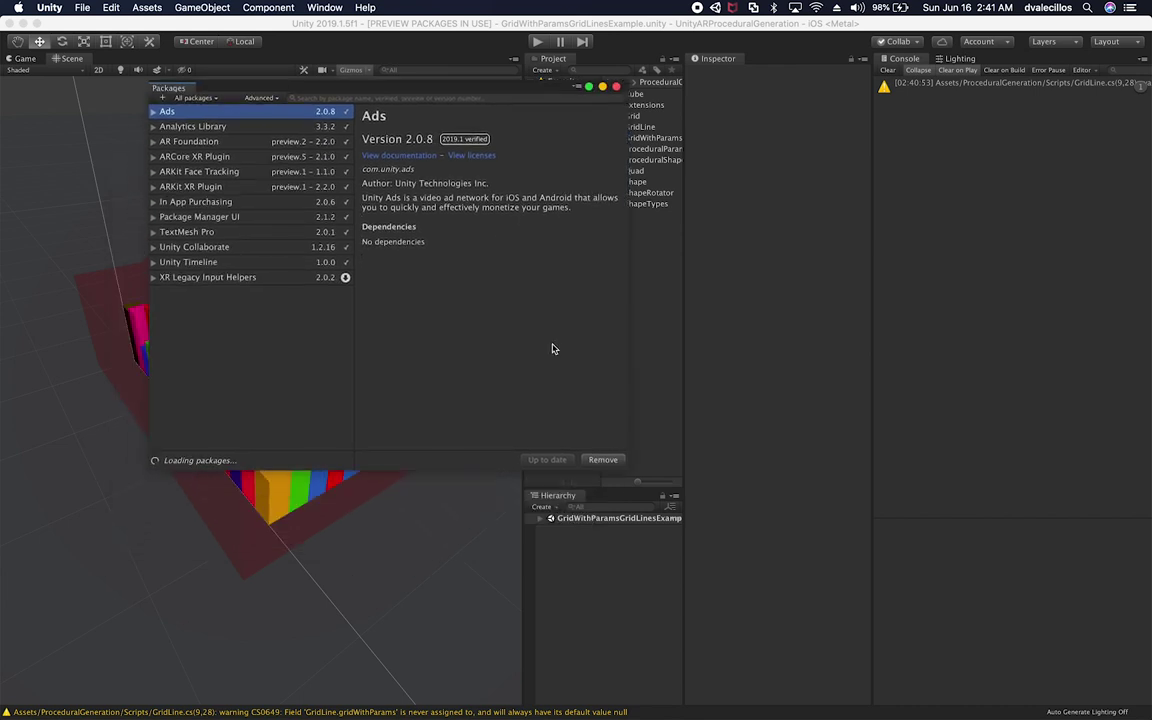
drag(628, 472, 800, 590)
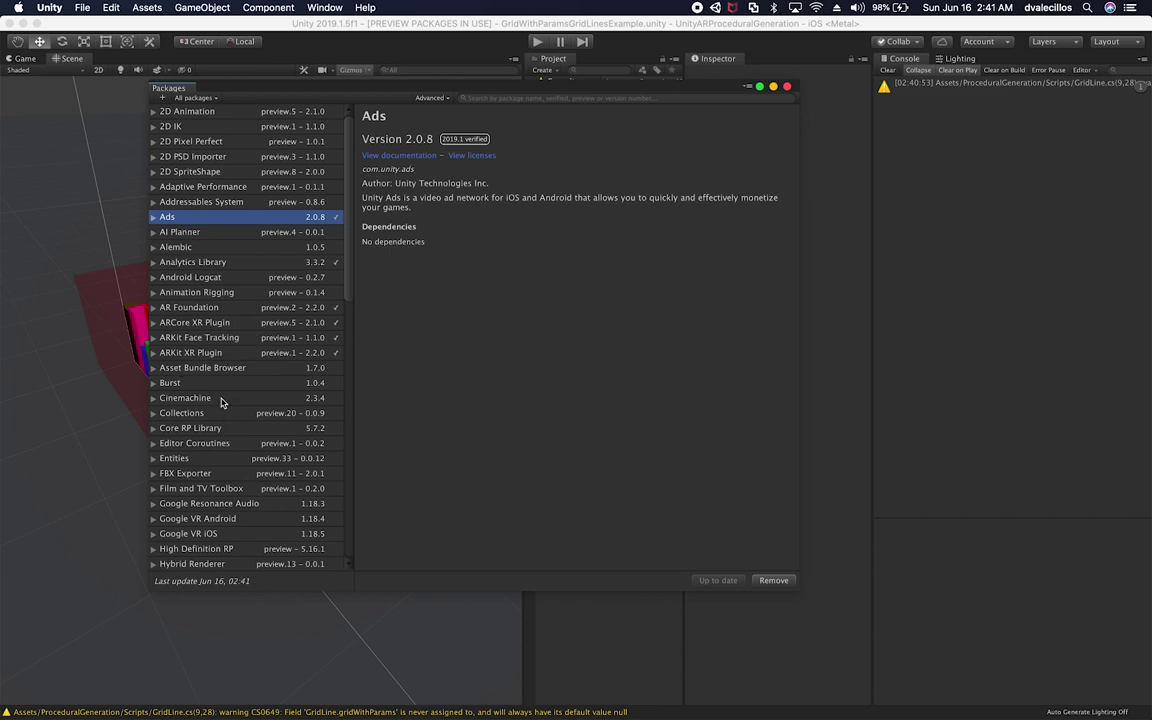
- Install the Lightweight RP package version 5.7.2 and close the Package Manager
scroll(222, 401, down, 5)
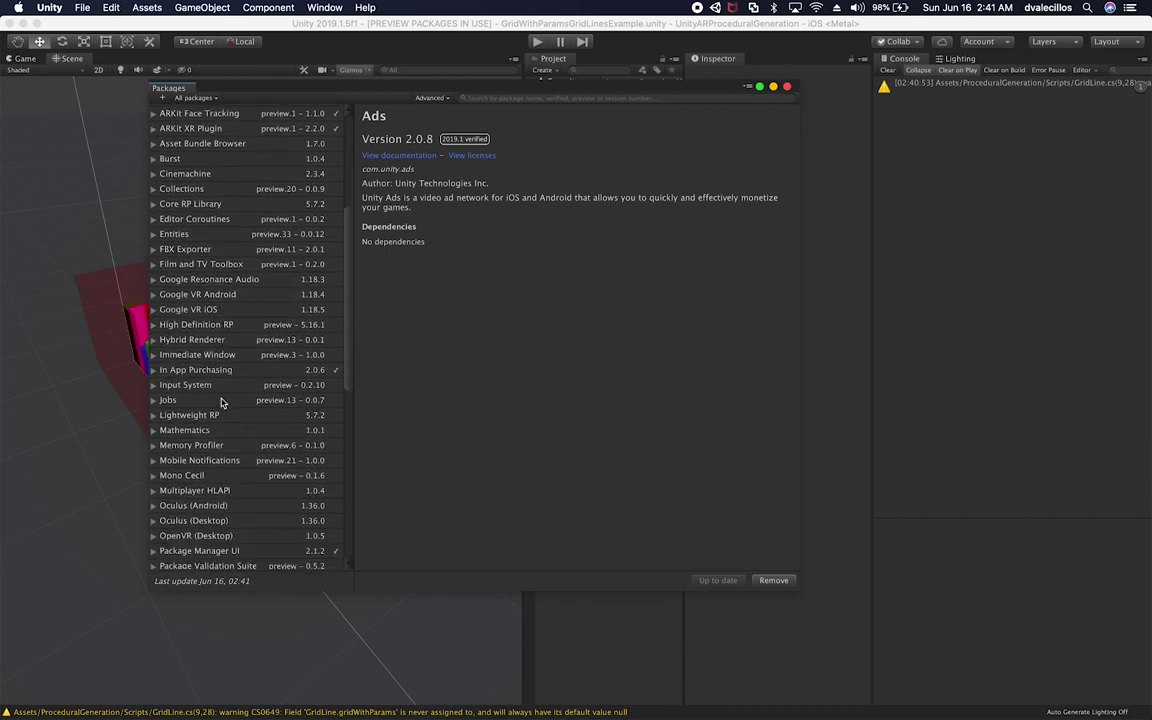
click(171, 417)
click(154, 415)
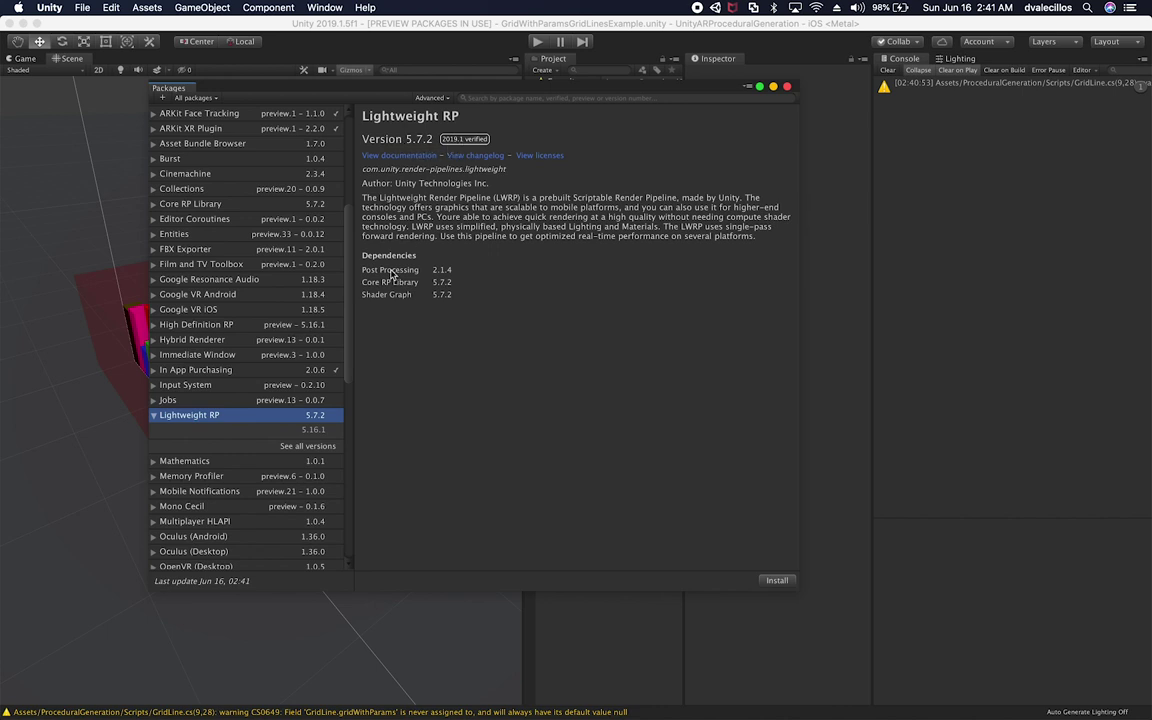
click(772, 581)
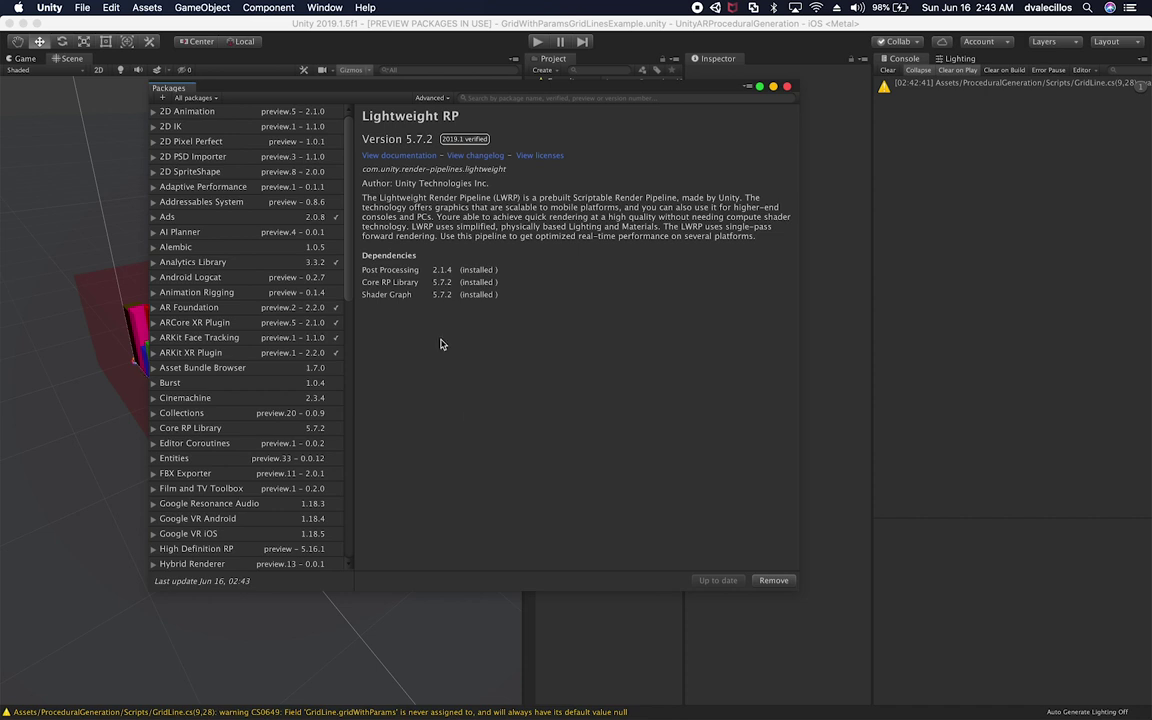
click(786, 88)
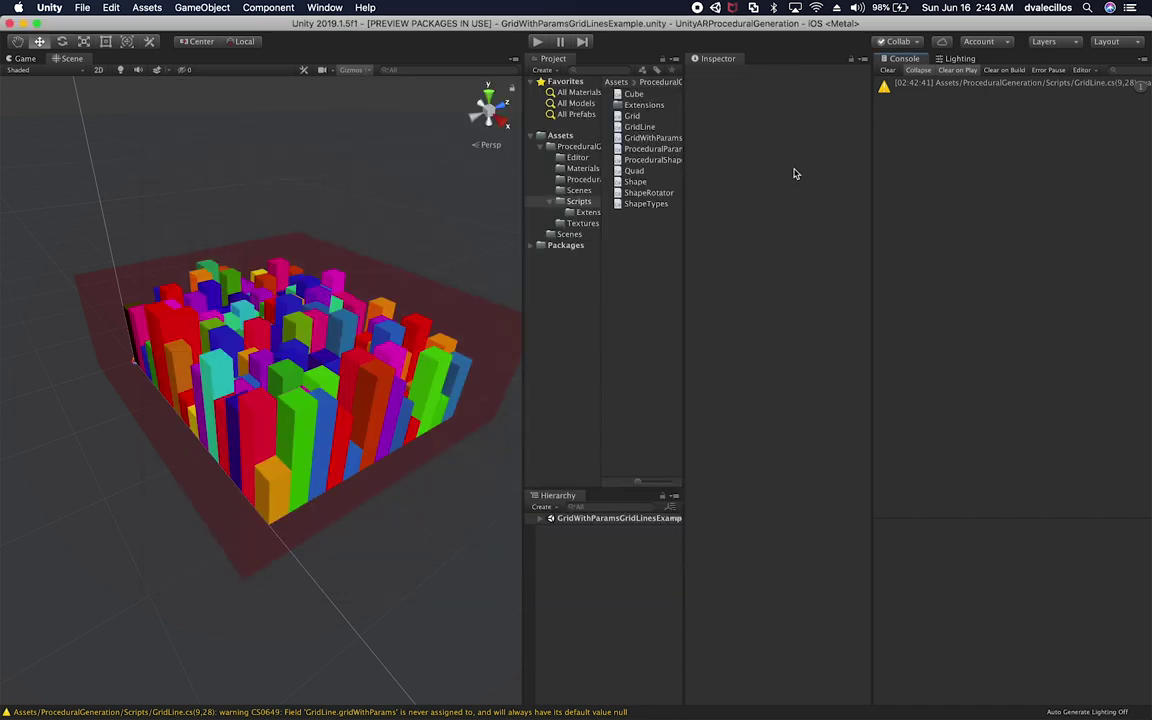
- Create a folder named Settings directly under the project's Assets folder
click(541, 518)
click(587, 148)
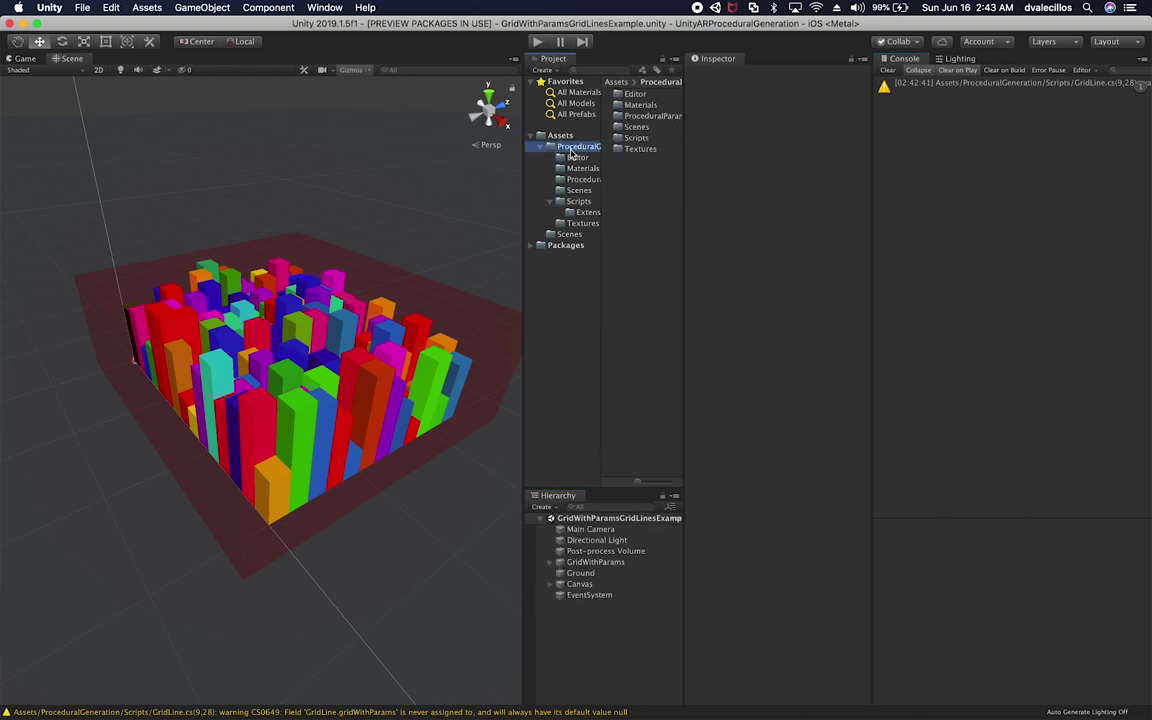
click(550, 147)
right_click(557, 137)
mouse_move(577, 144)
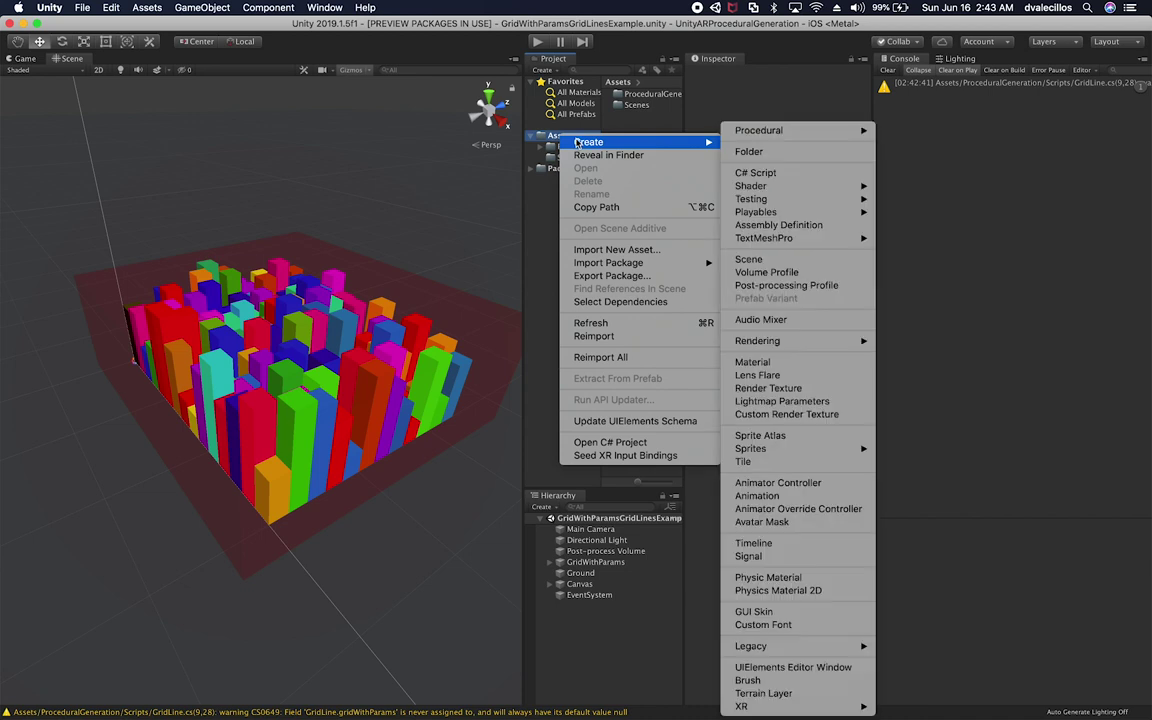
click(760, 151)
text(Se)
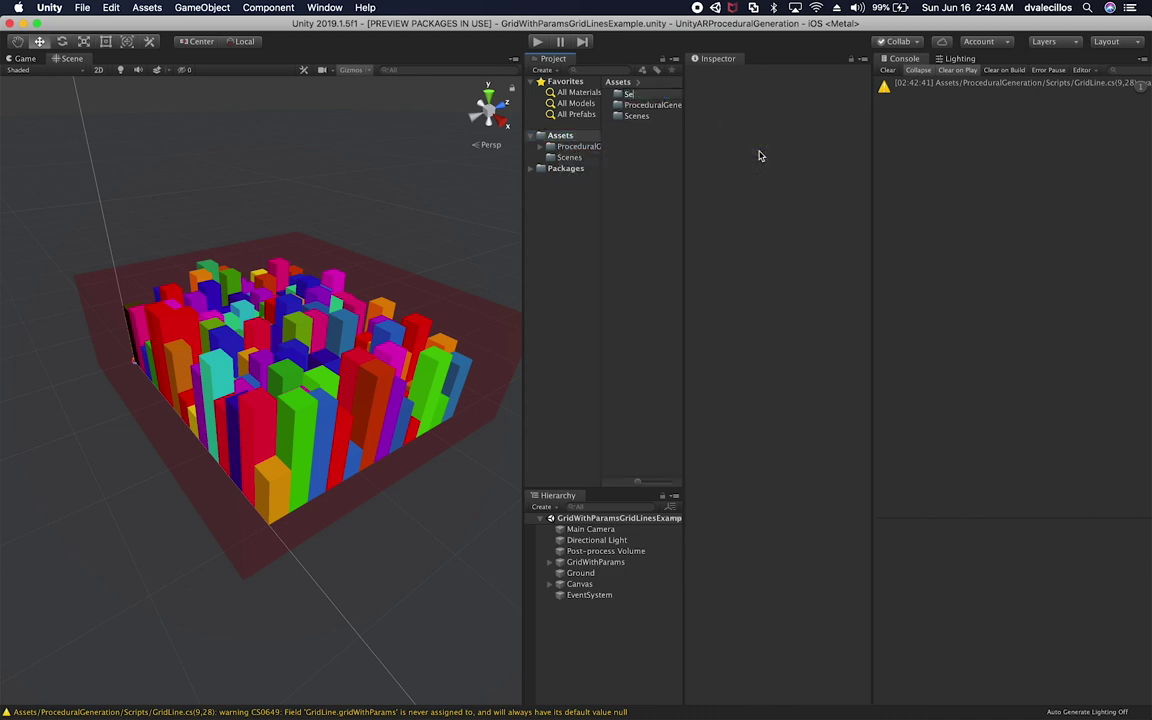
text(ttings)
key(Return)
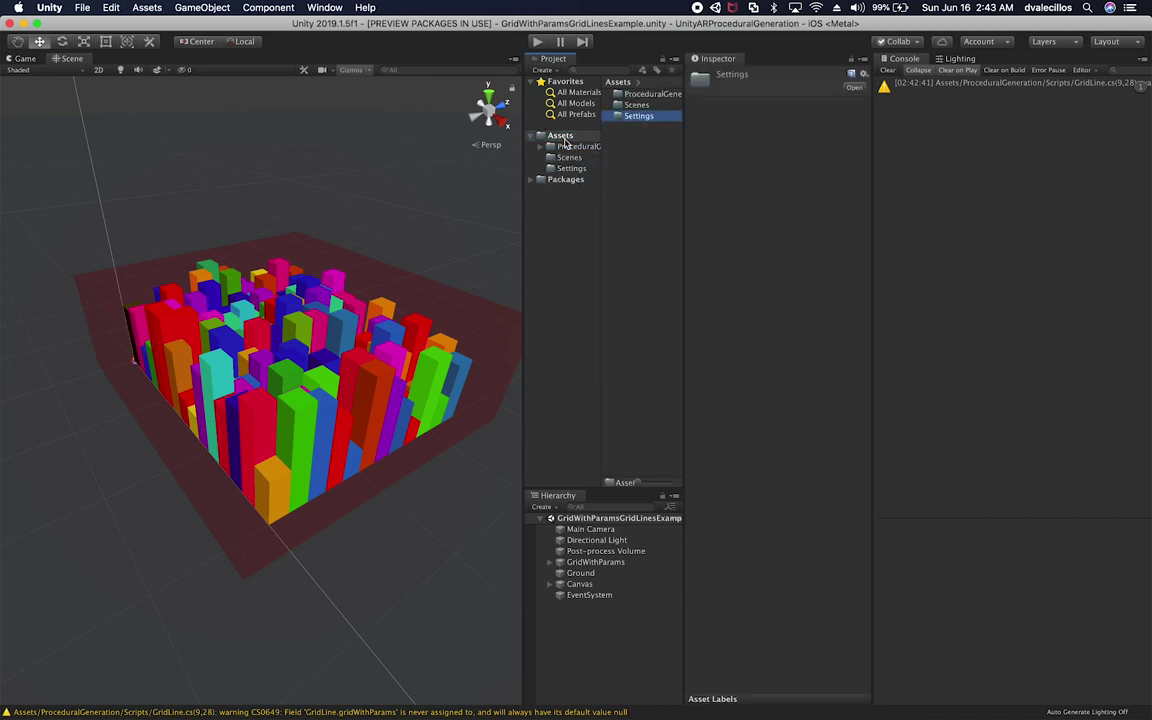
- Widen the project browser and create a Lightweight Render Pipeline asset with its default name inside the Settings folder
drag(522, 161, 398, 160)
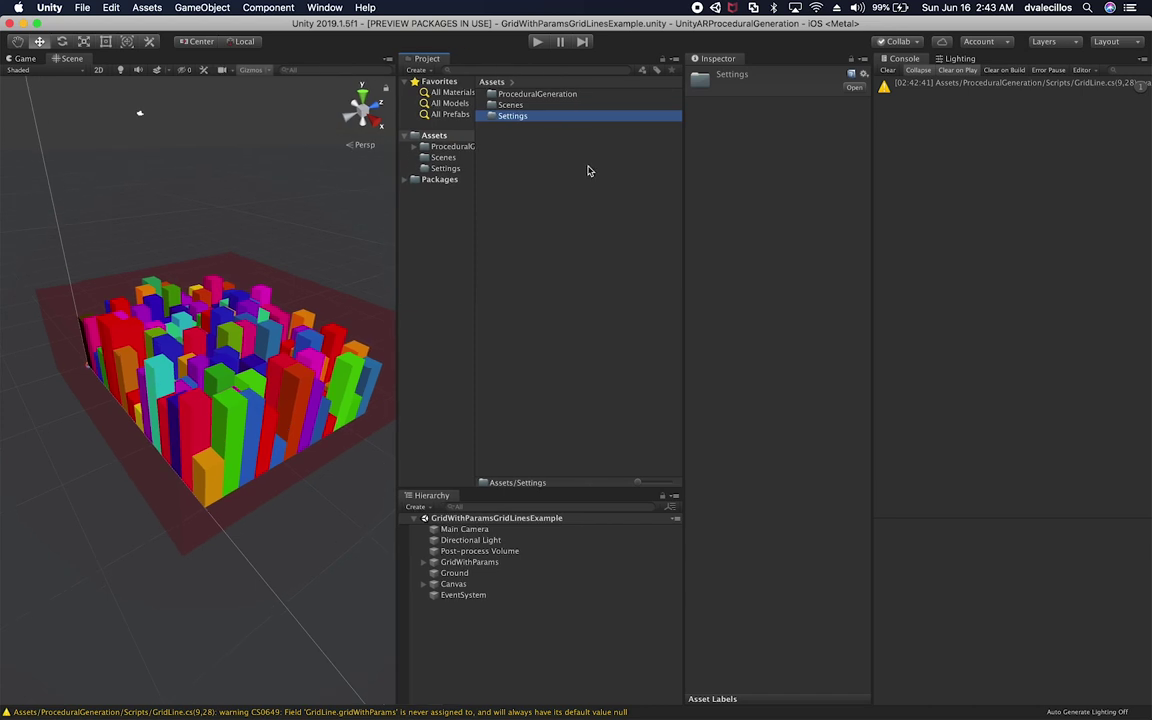
double_click(524, 118)
right_click(531, 182)
mouse_move(565, 187)
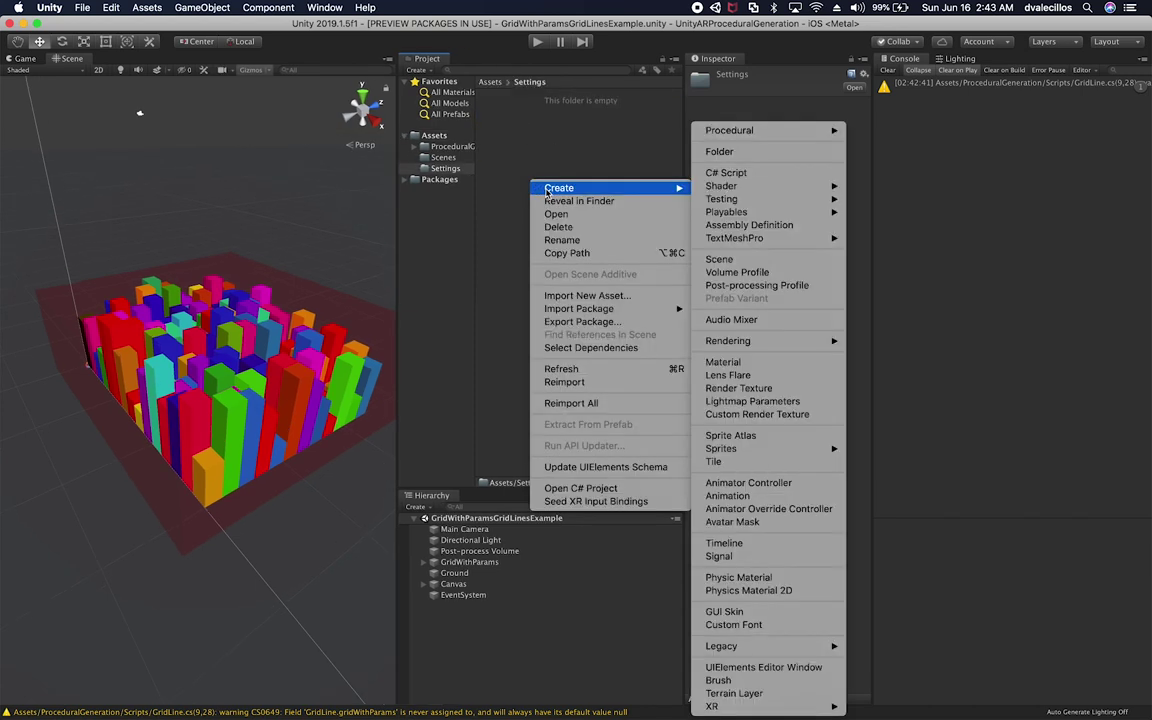
mouse_move(735, 344)
mouse_move(865, 348)
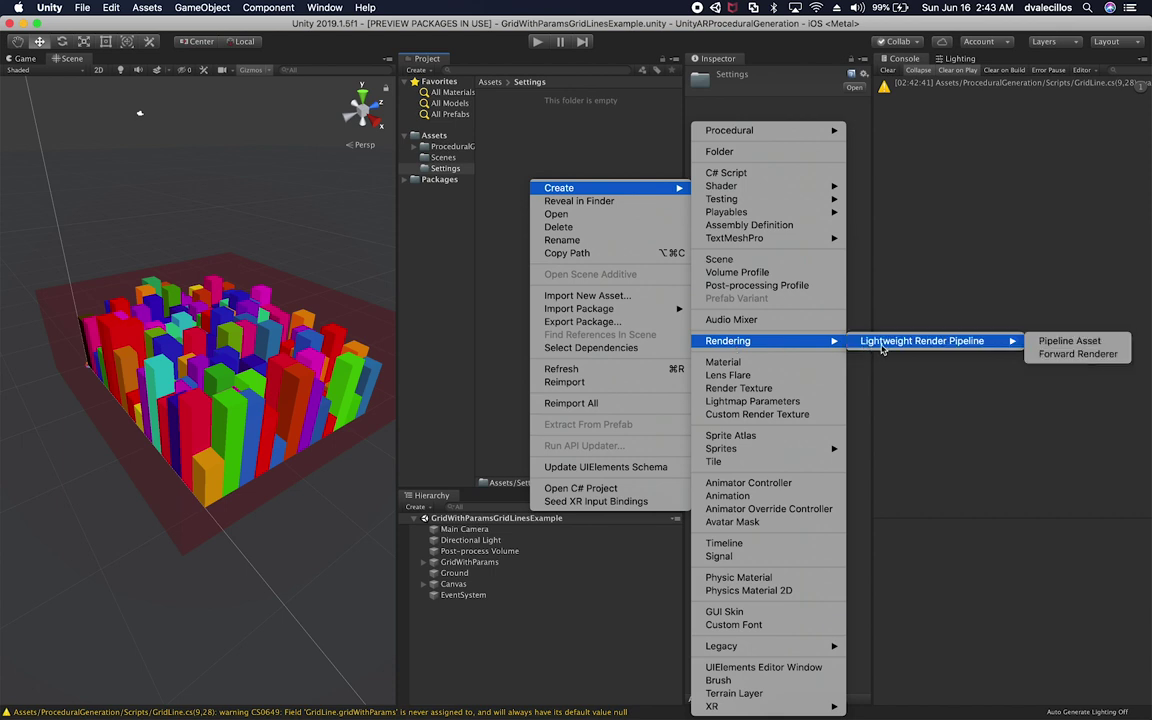
click(1052, 344)
click(573, 118)
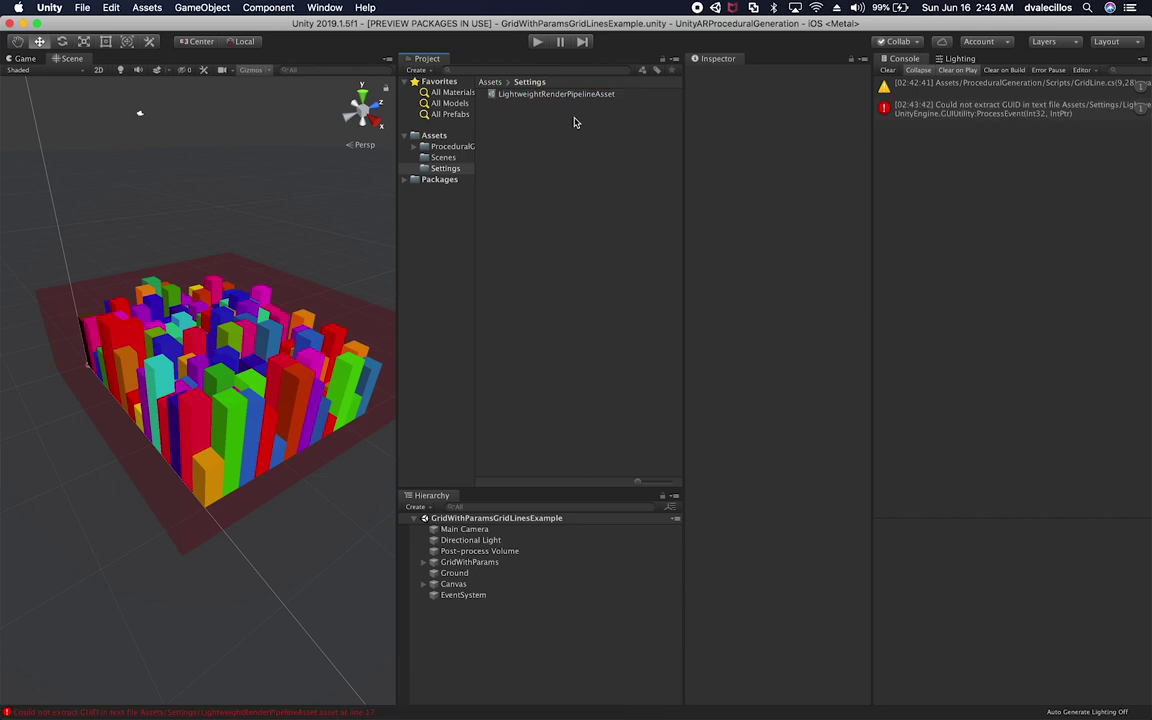
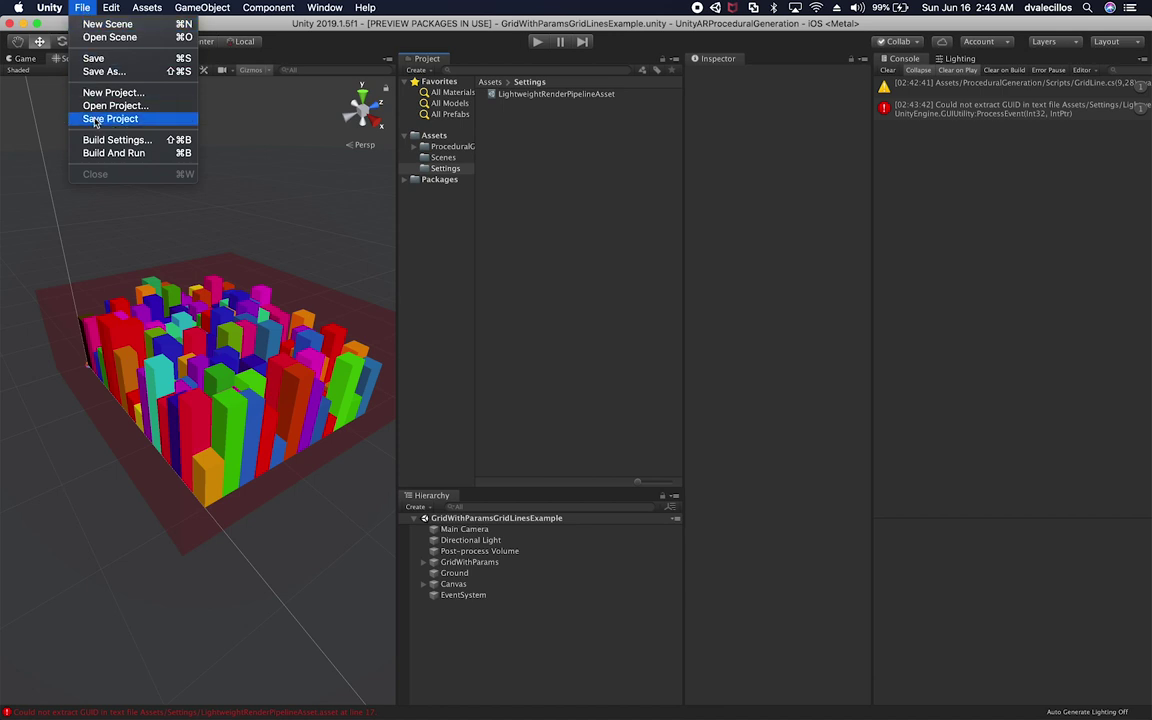
- Assign LightweightRenderPipelineAsset as the scriptable render pipeline in the project's Graphics settings, then close the settings
click(95, 139)
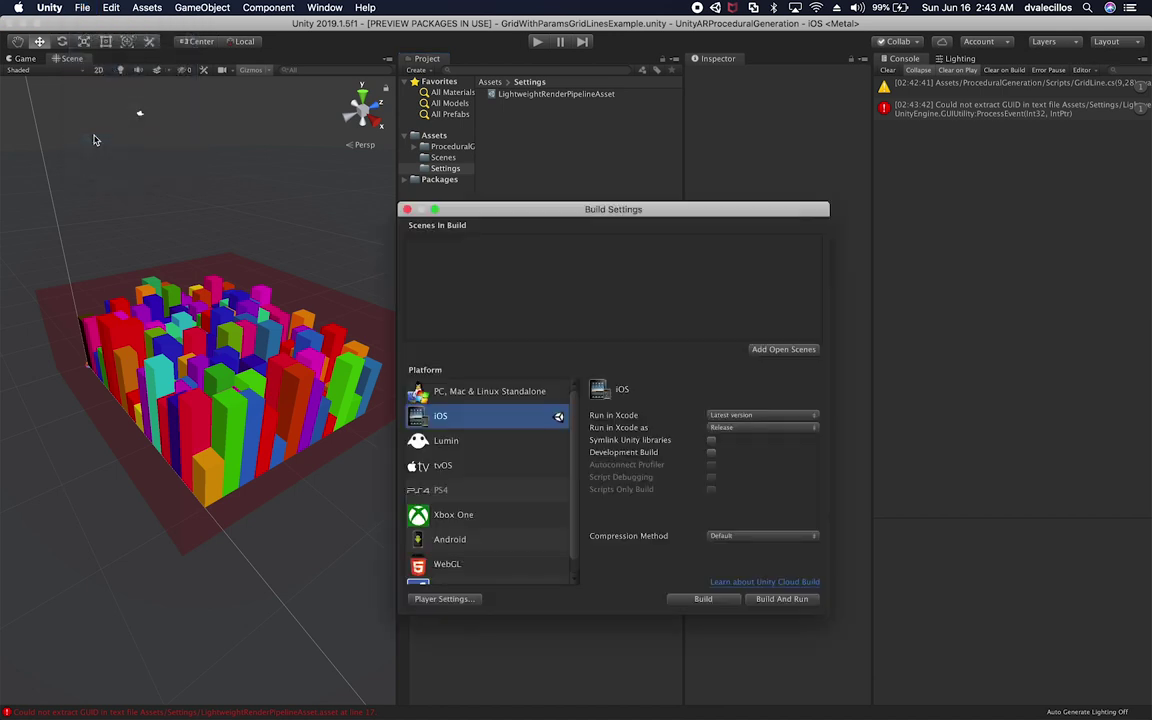
click(444, 599)
click(407, 210)
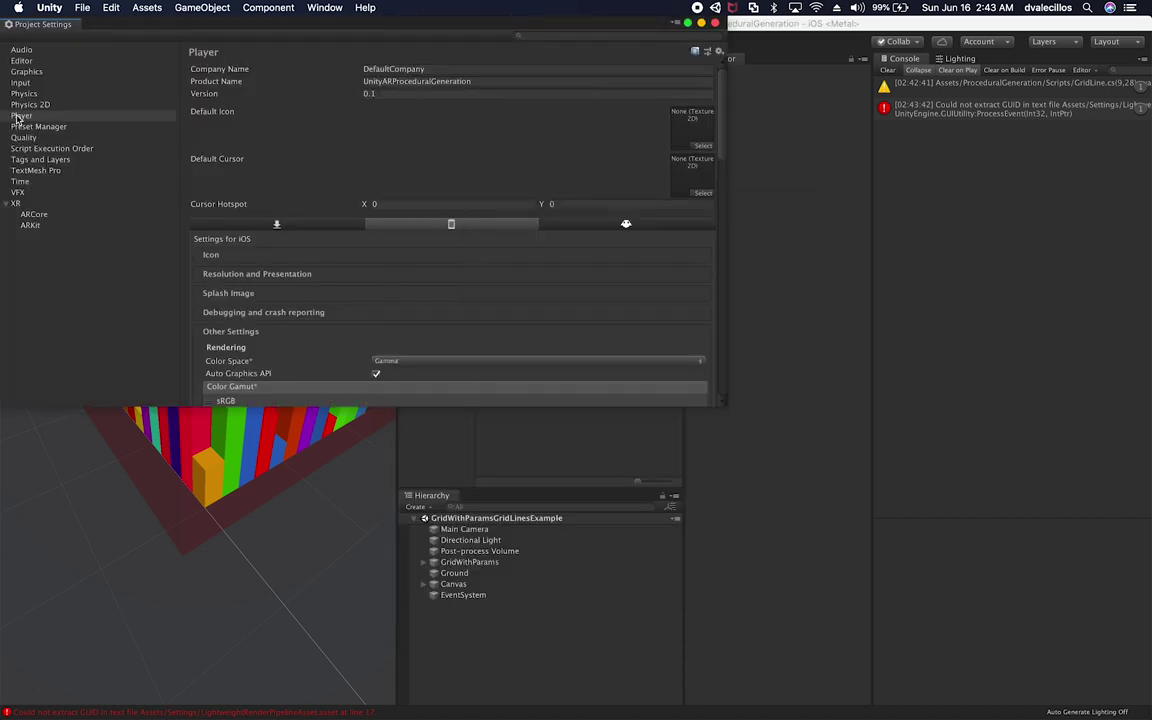
click(26, 72)
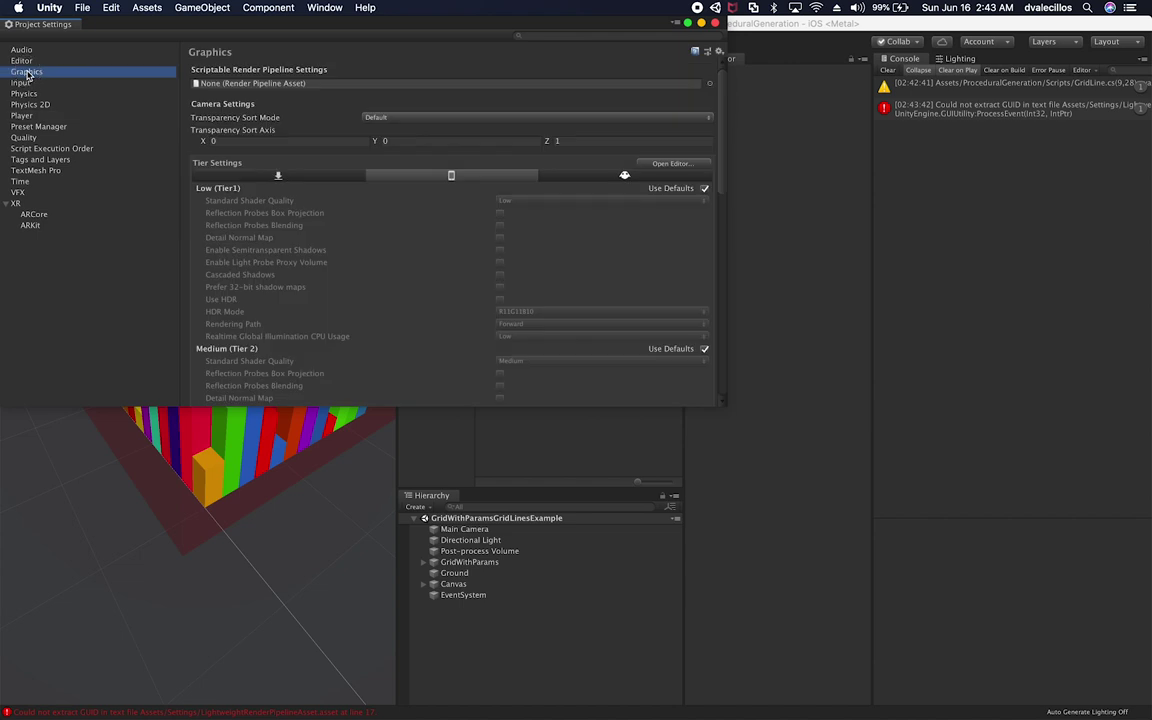
click(709, 85)
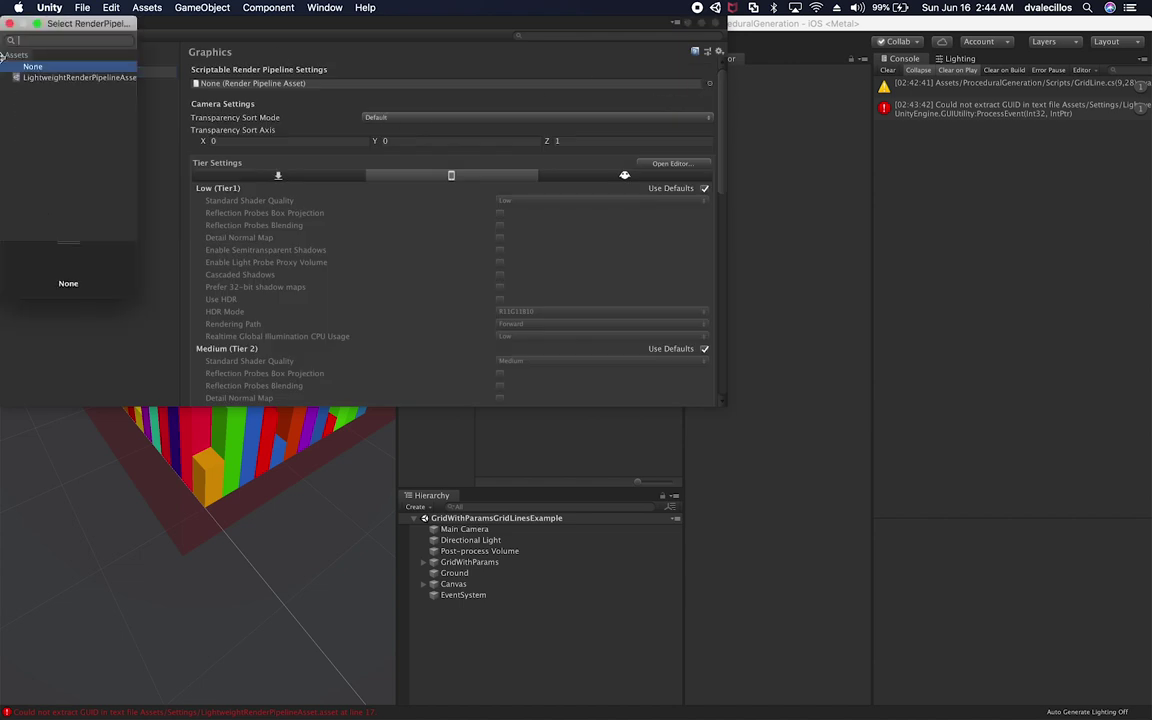
click(36, 78)
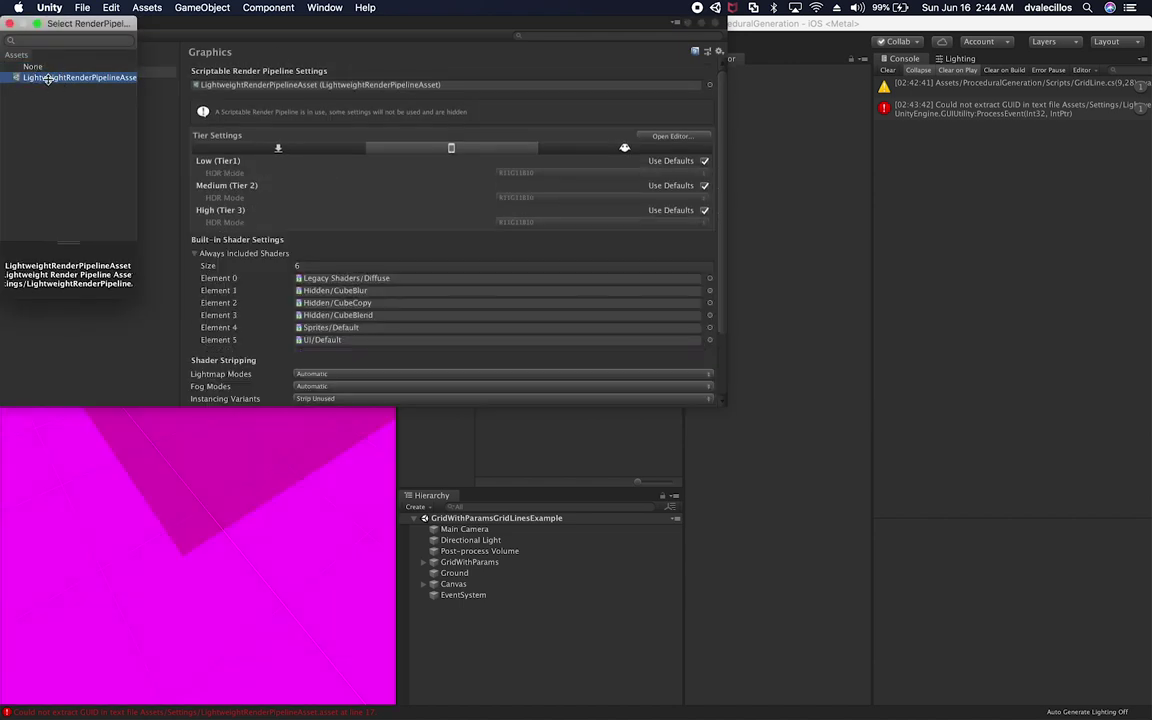
double_click(36, 78)
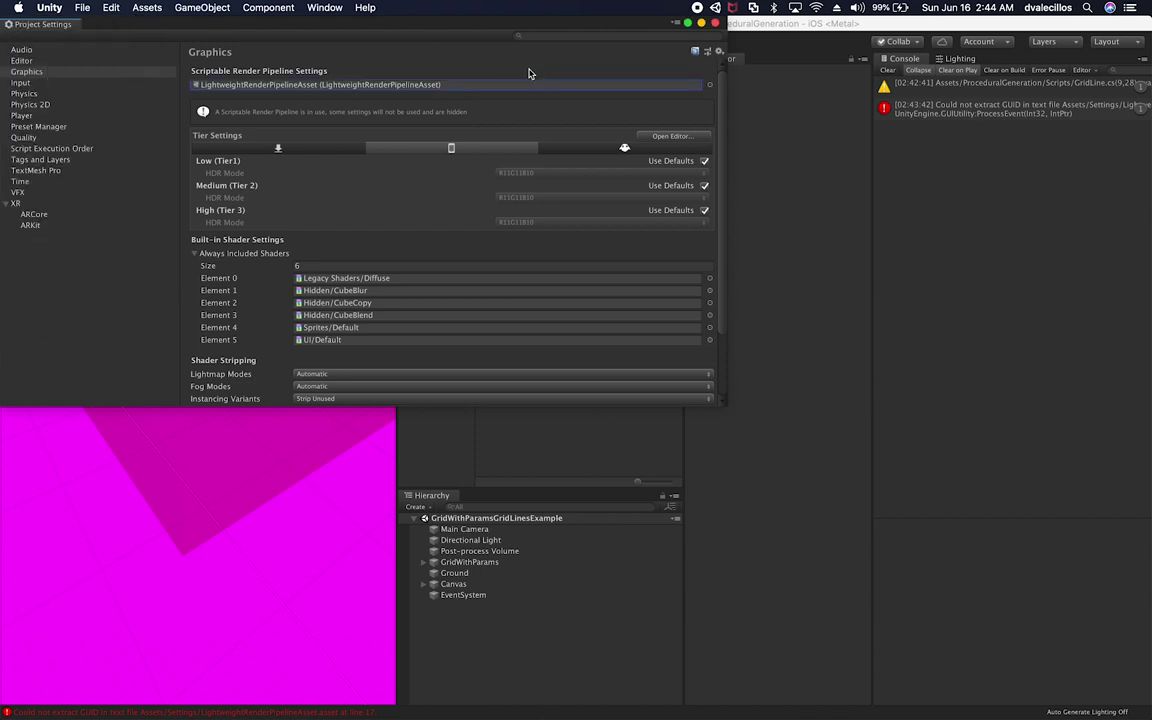
click(715, 22)
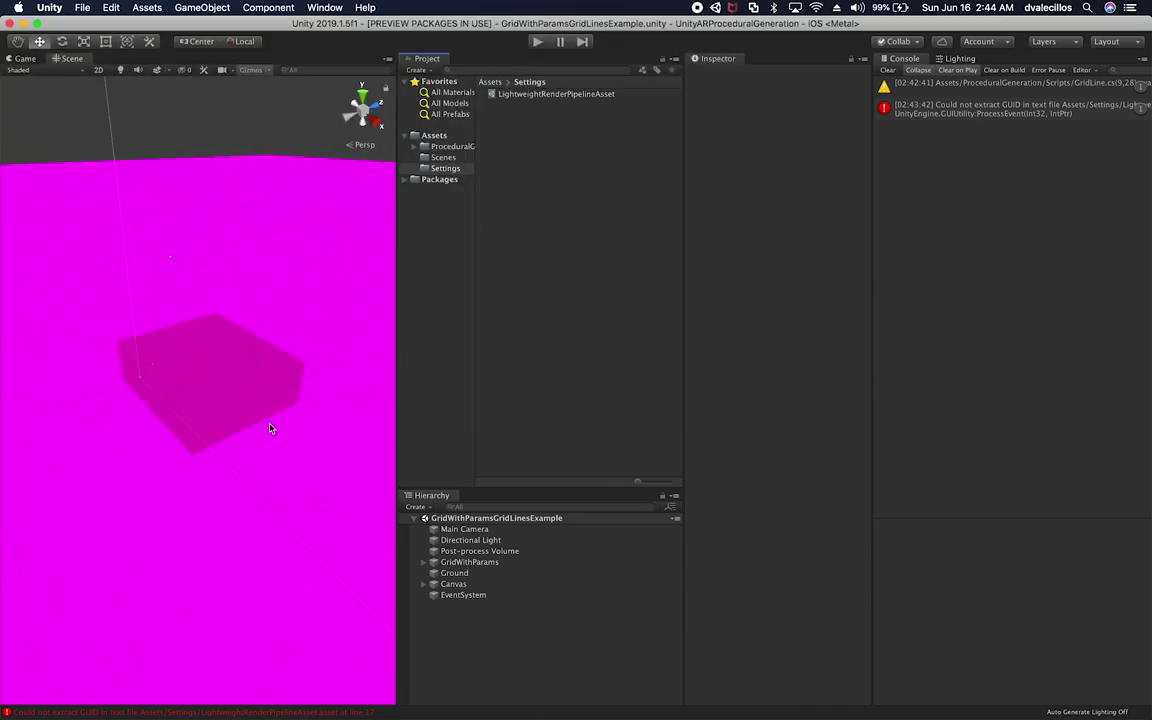
- Change the Ground object's material shader to Lightweight Render Pipeline/Lit
scroll(270, 428, down, 3)
alt+drag(270, 428, 228, 405)
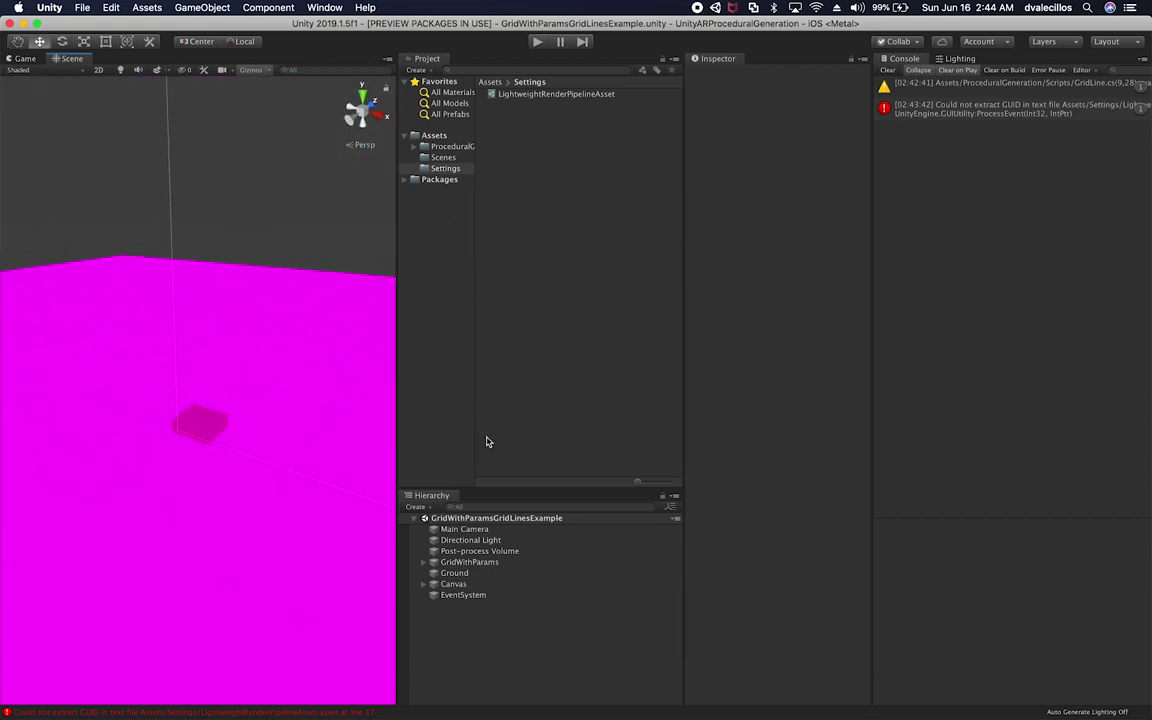
click(454, 574)
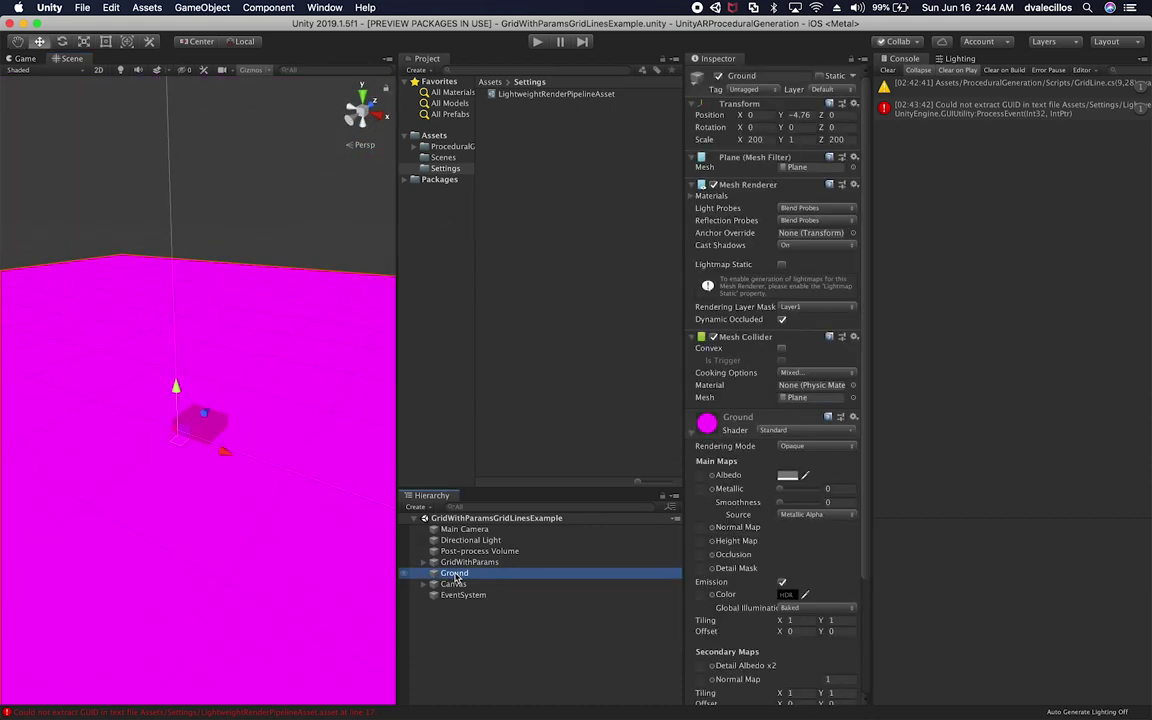
click(768, 431)
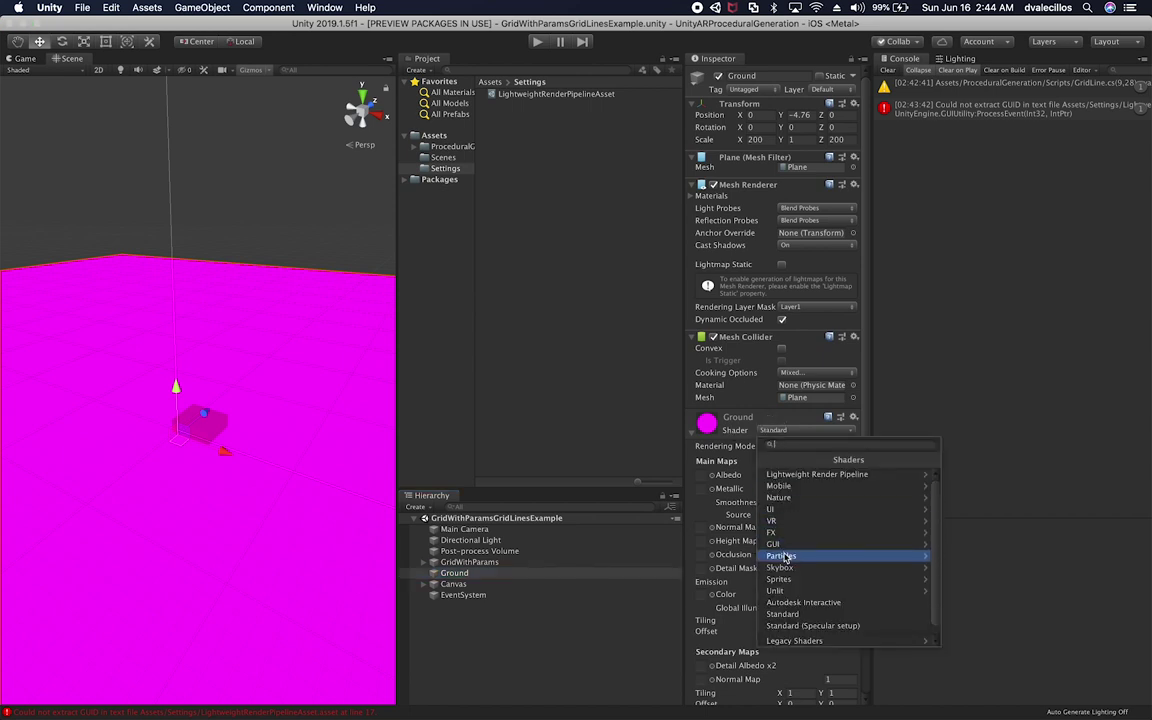
click(815, 475)
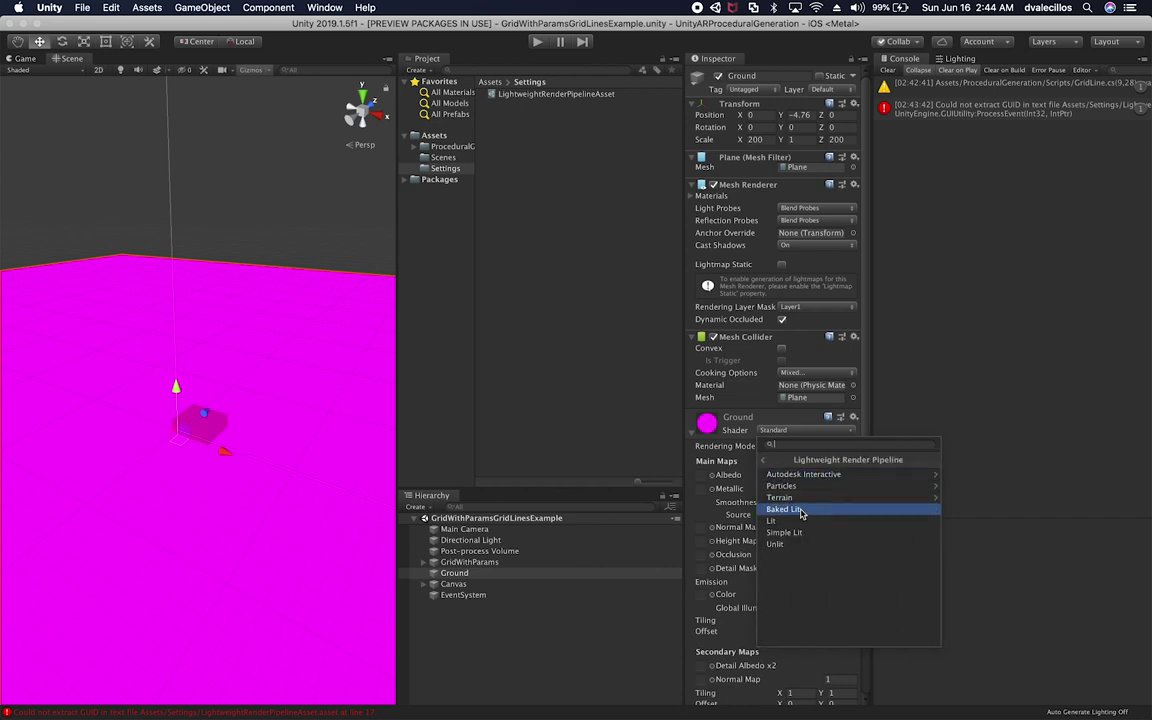
click(796, 521)
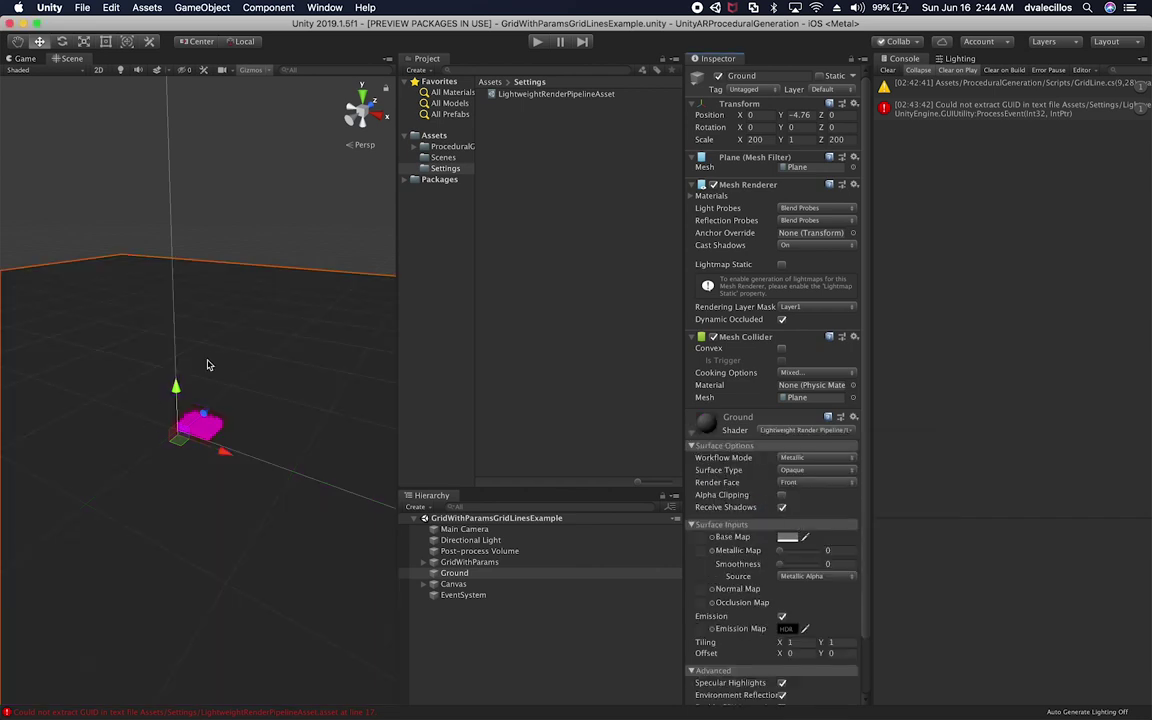
- Set the Shader Name of the GridWithParams object to "Lightweight Render Pipeline/Lit"
alt+drag(288, 501, 238, 471)
scroll(238, 468, down, 3)
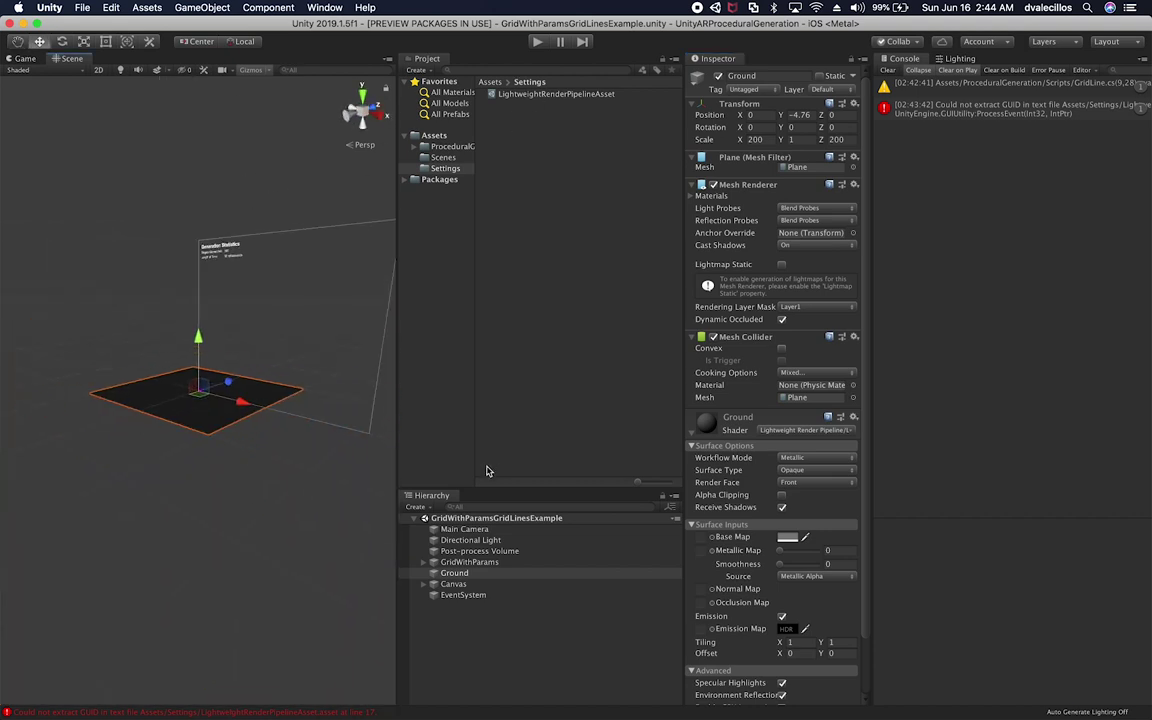
double_click(465, 562)
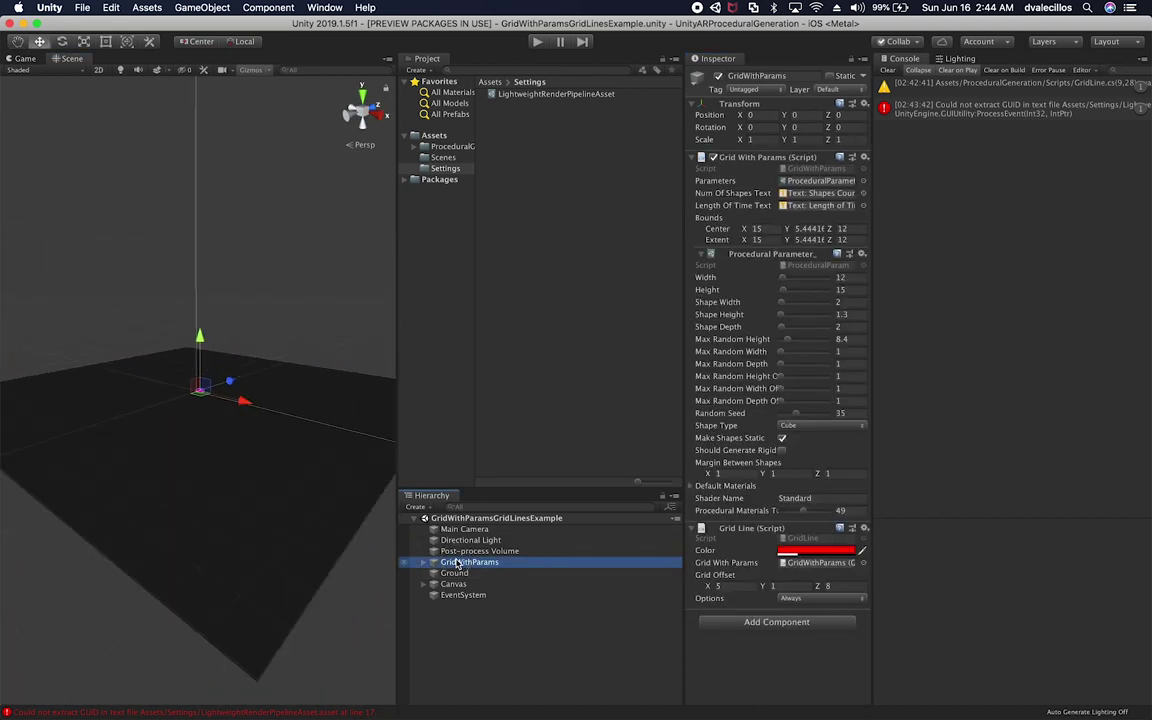
mouse_move(281, 453)
alt+mouse_down()
mouse_move(301, 522)
mouse_move(296, 450)
mouse_move(265, 445)
alt+mouse_up()
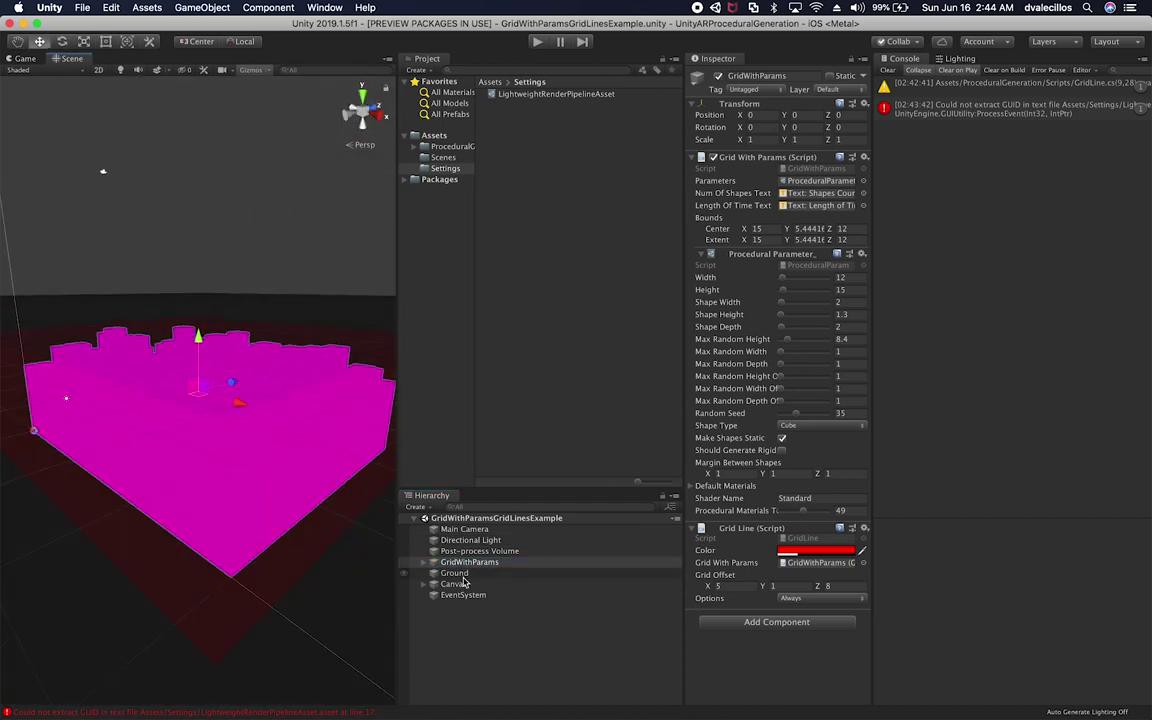
click(815, 497)
text(Light)
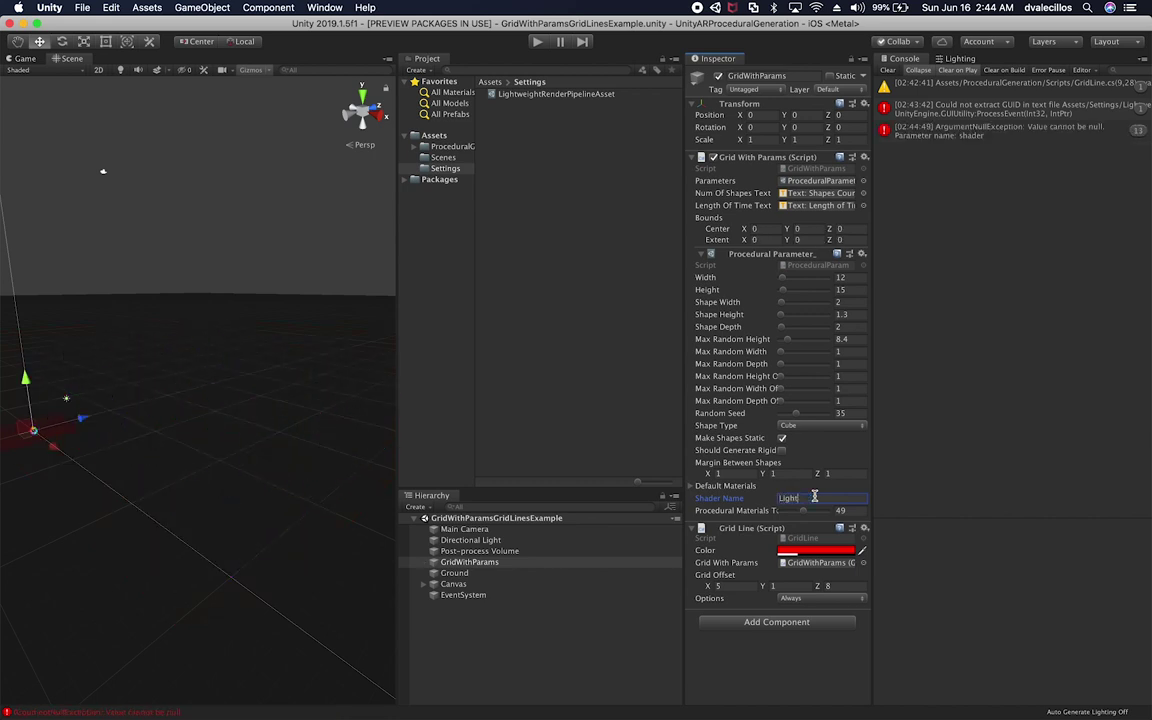
text(weight Render Pipeline)
text(/Lit)
key(Return)
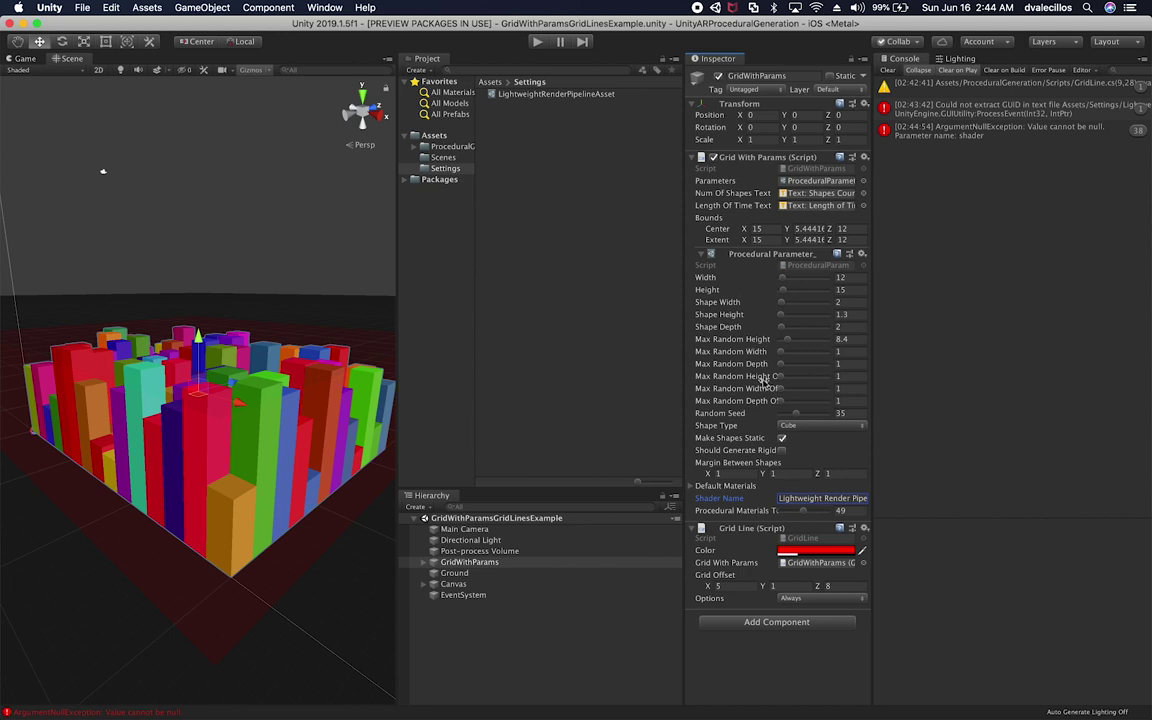
- Set the procedural grid's Width to 7 and clear the console messages
drag(783, 278, 792, 272)
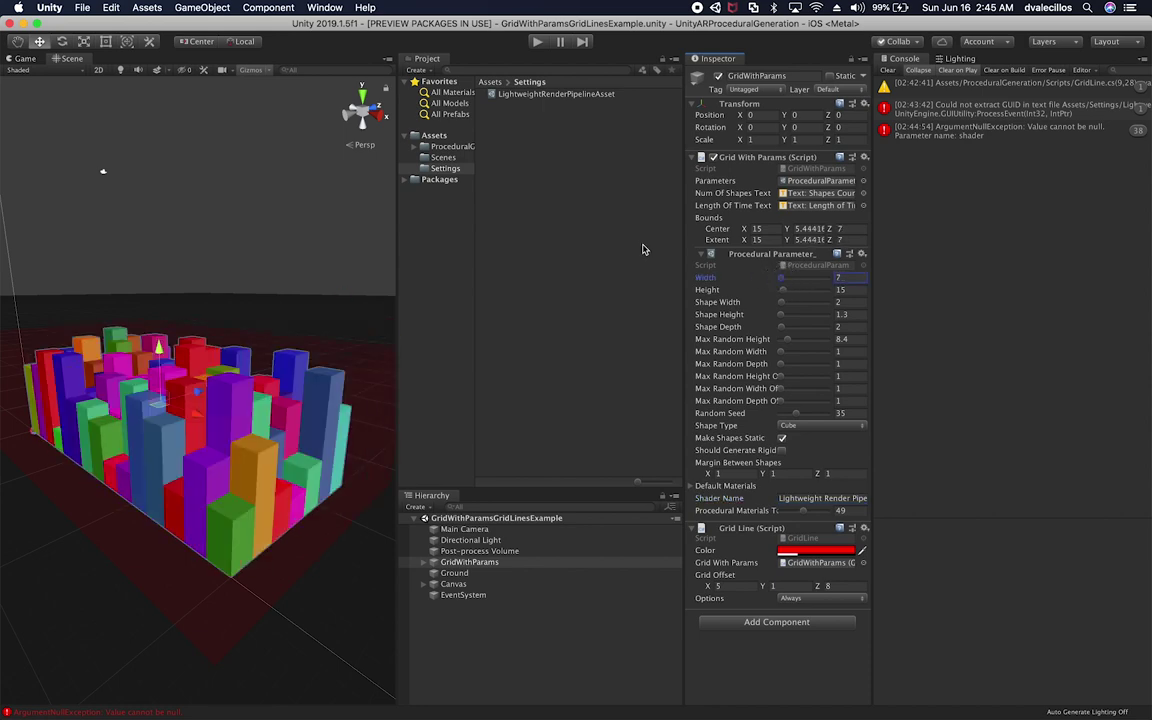
alt+drag(275, 400, 230, 458)
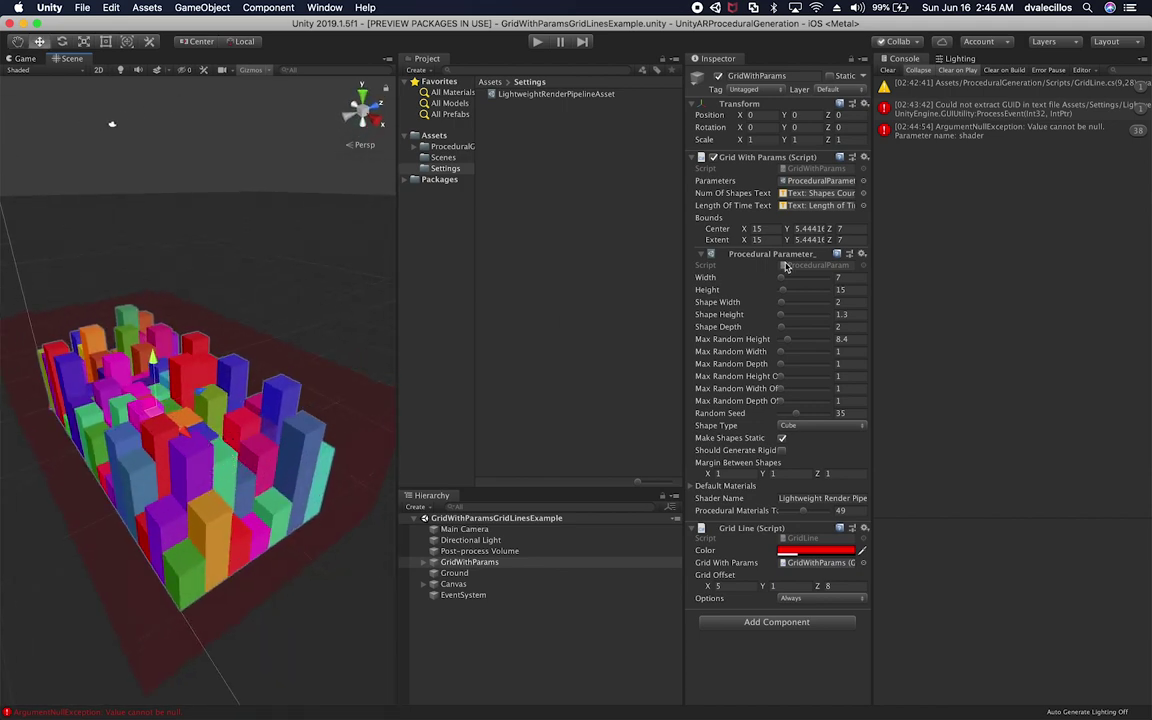
click(888, 71)
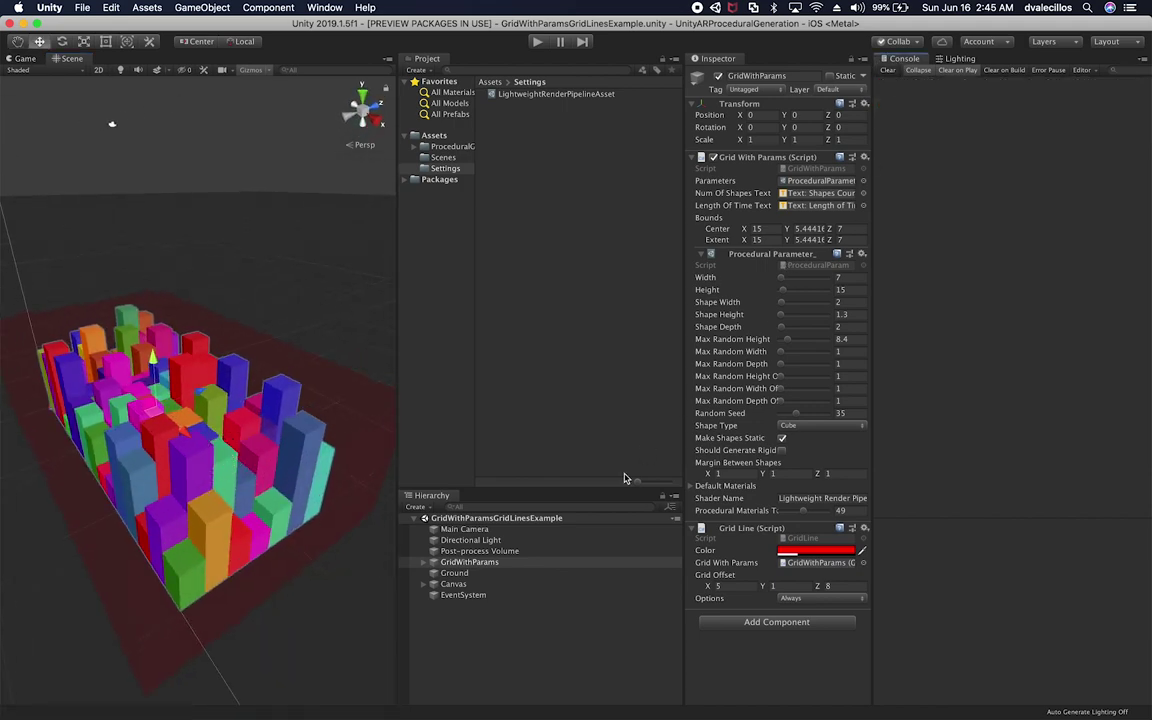
- Enlarge the hierarchy area and add an AR Session object at the root of the scene
drag(615, 489, 632, 238)
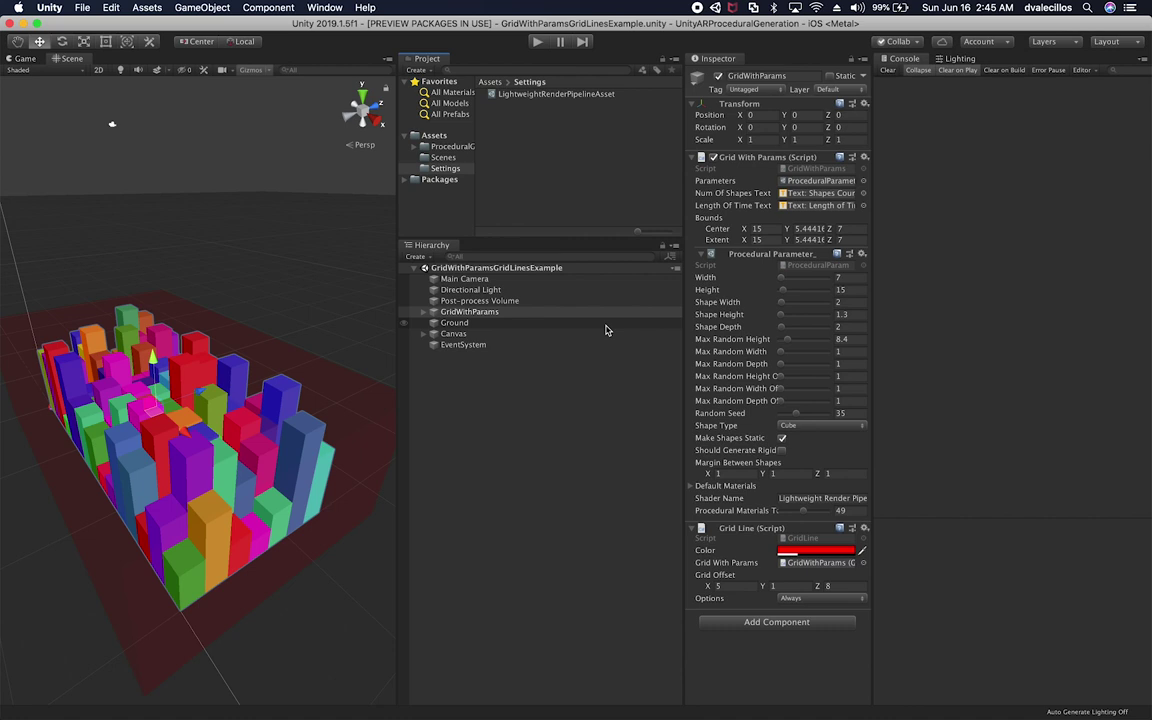
click(445, 314)
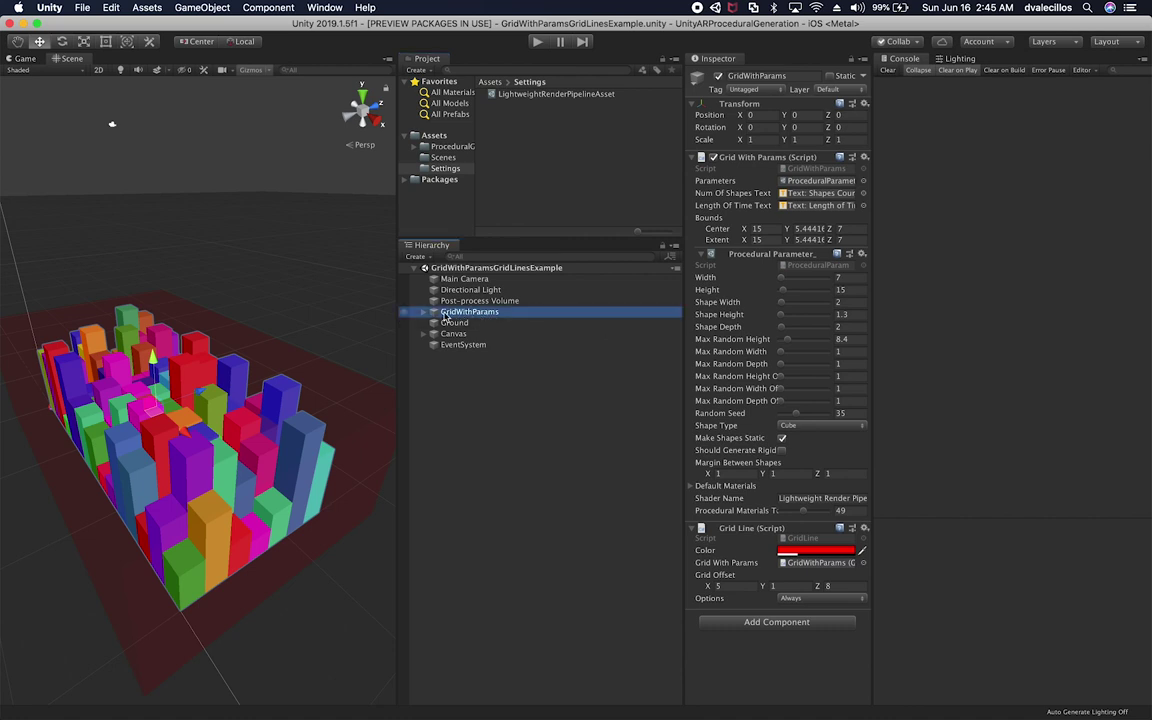
click(423, 312)
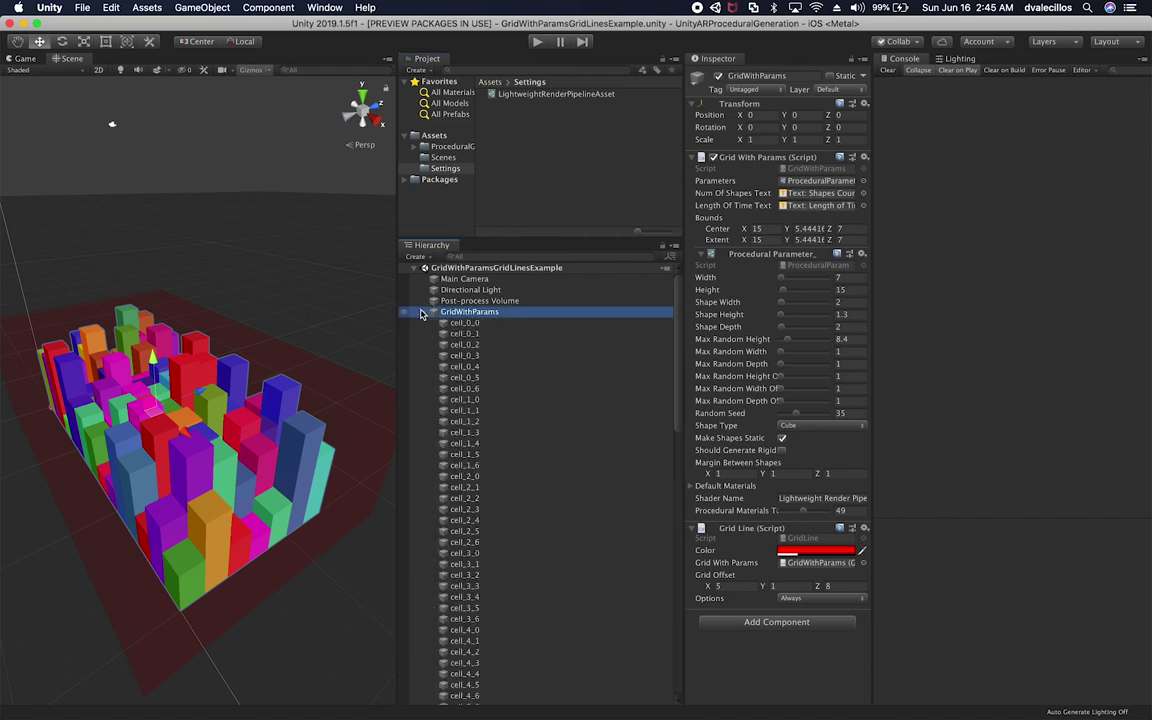
click(423, 312)
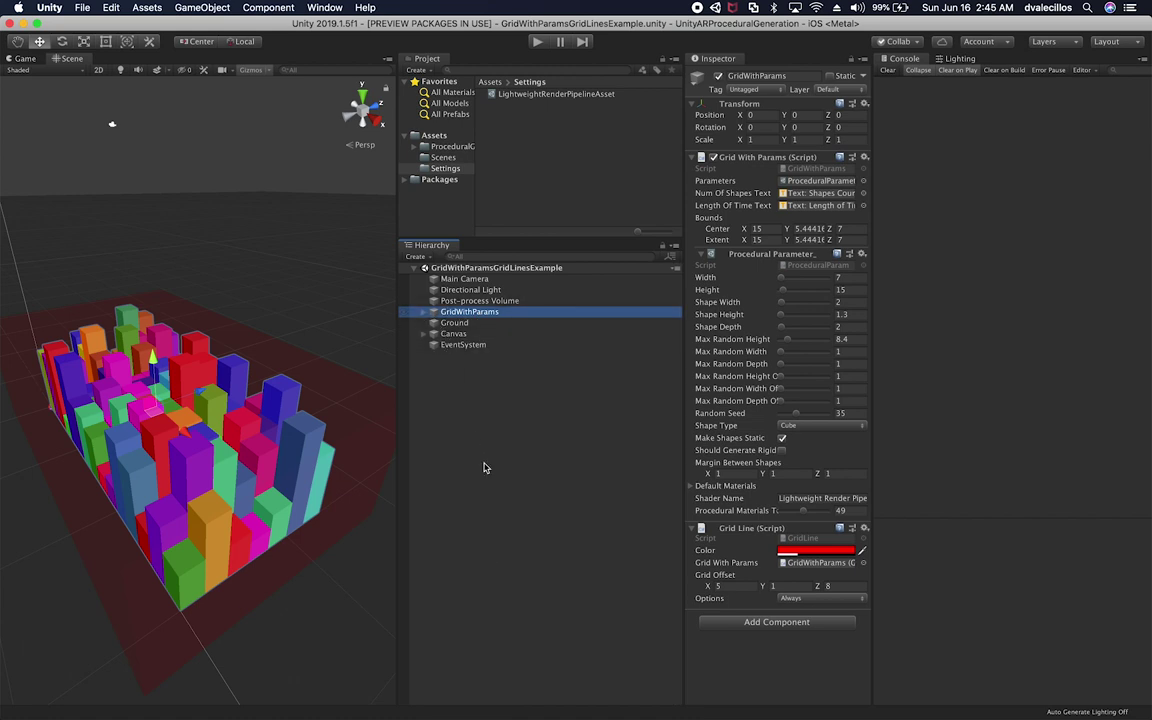
click(490, 382)
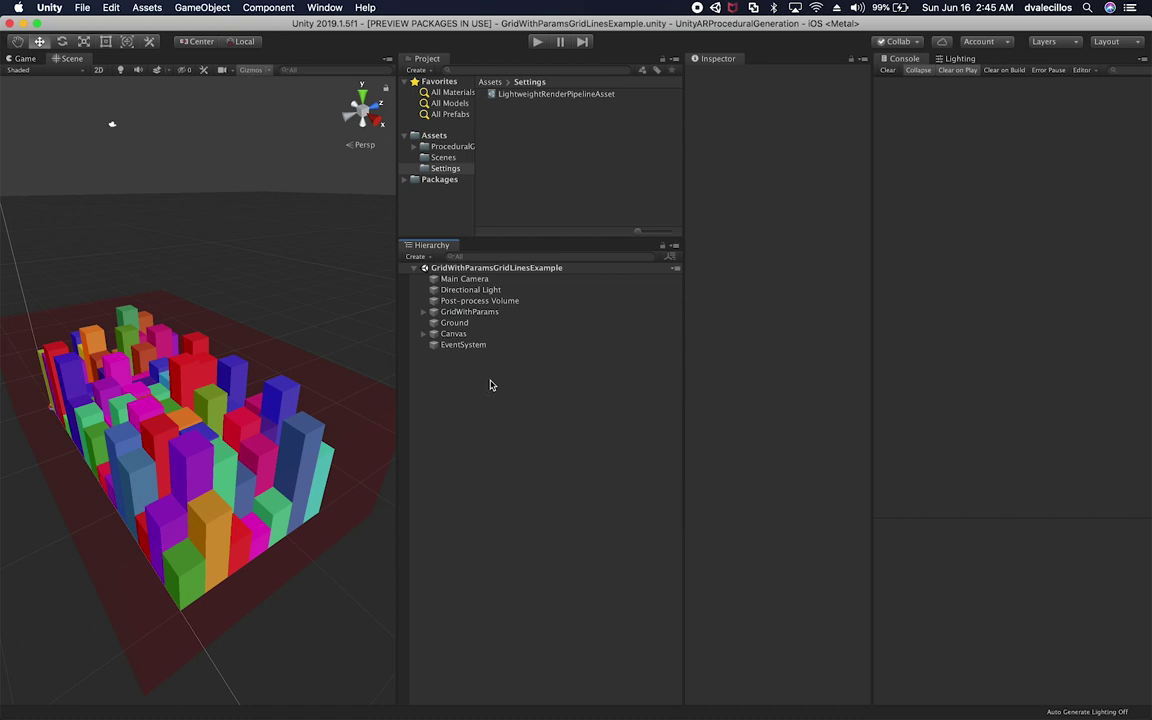
right_click(490, 381)
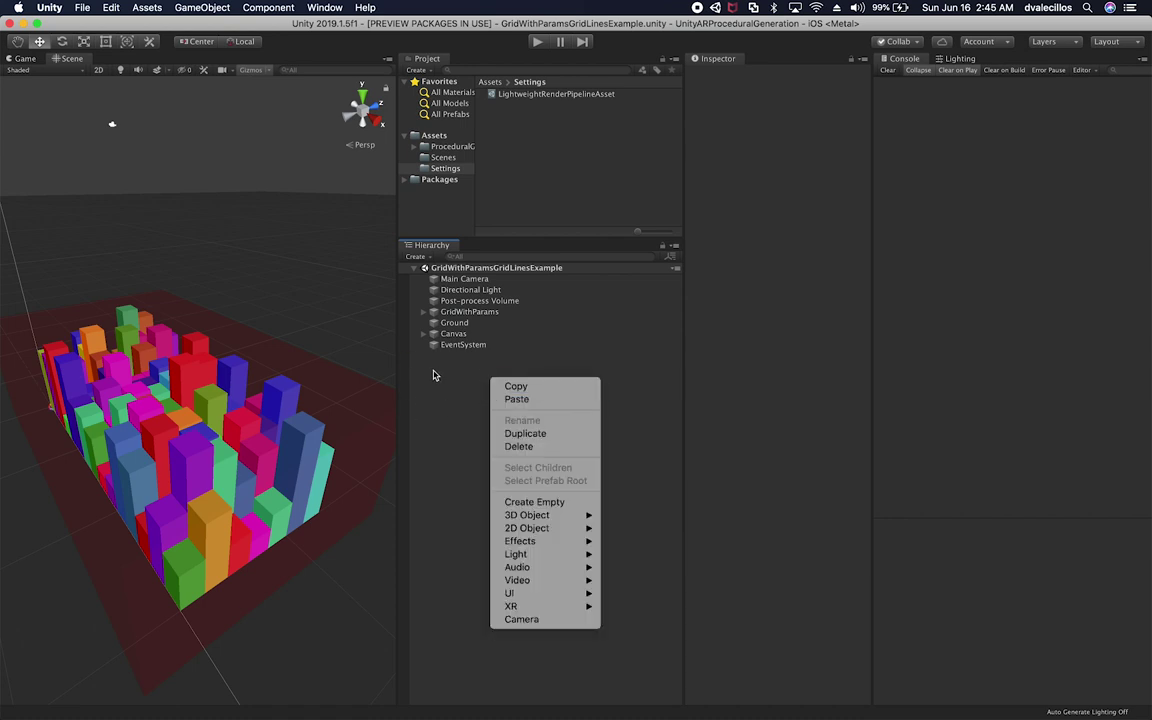
mouse_move(540, 608)
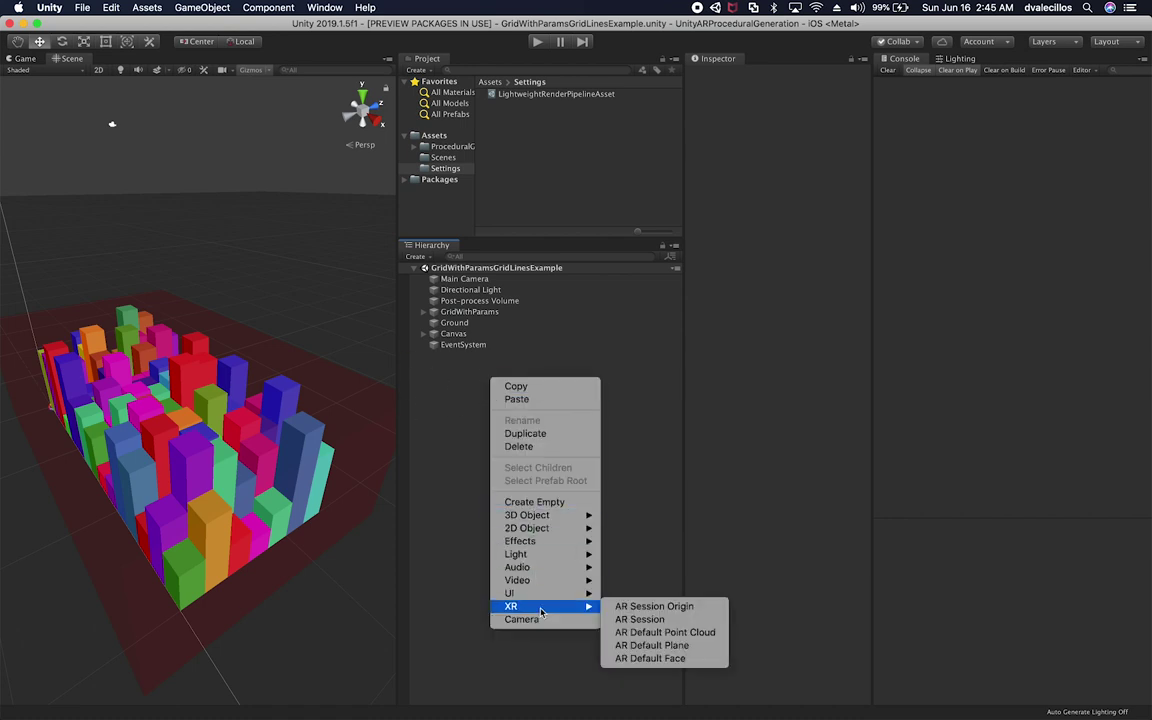
click(622, 619)
click(470, 356)
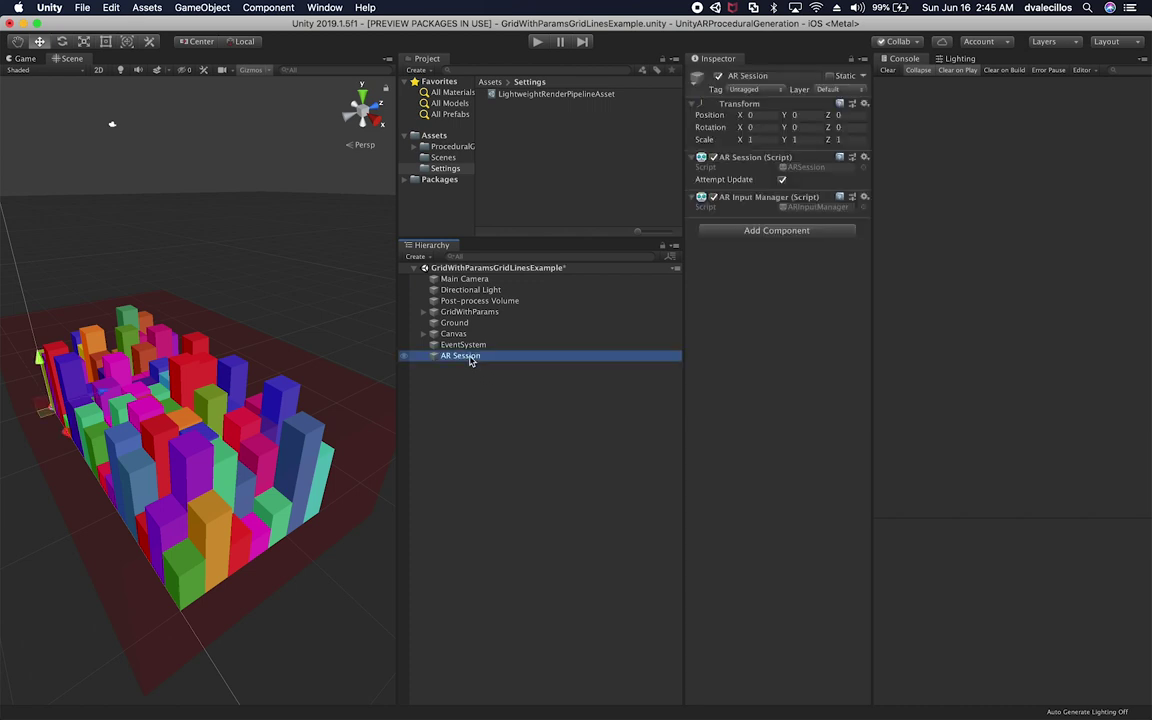
- Add an AR Session Origin object at the root of the scene and delete the Main Camera
click(475, 381)
right_click(475, 381)
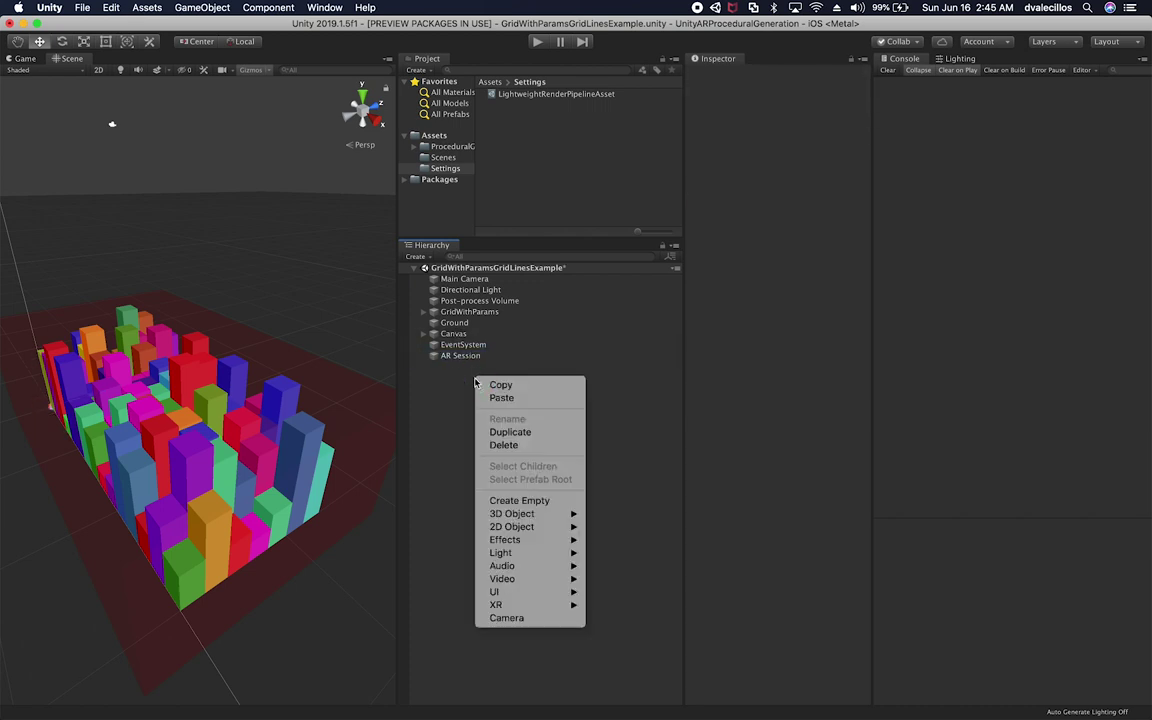
mouse_move(560, 605)
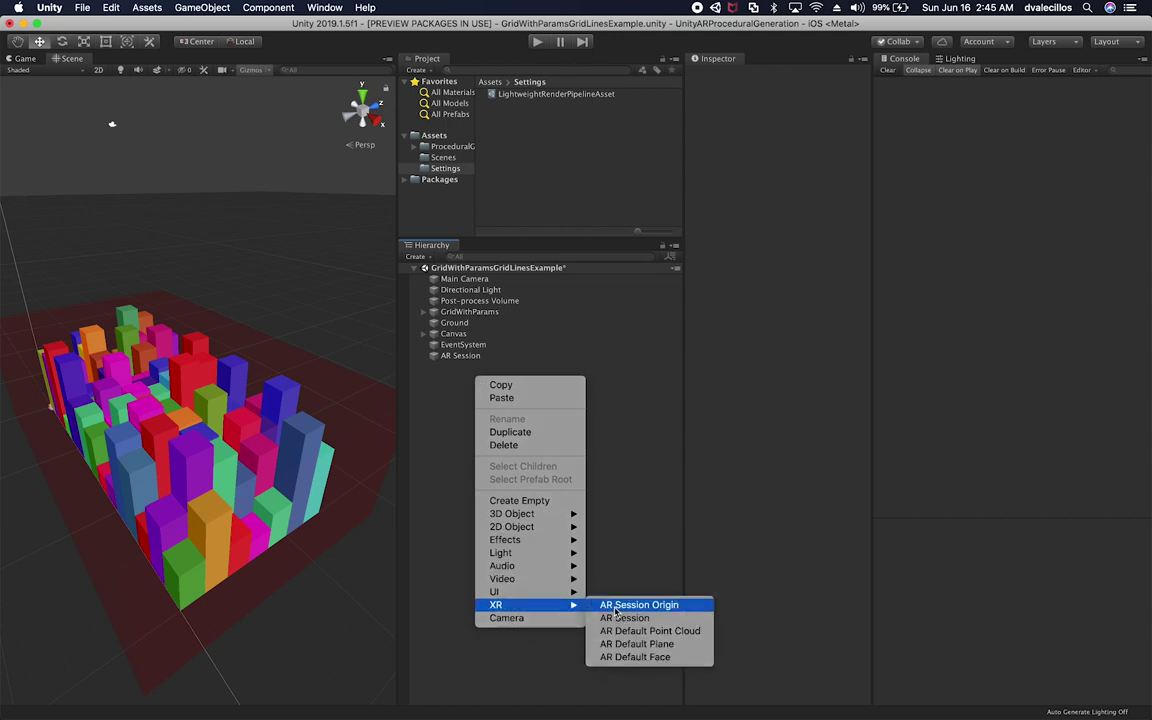
click(616, 607)
click(466, 356)
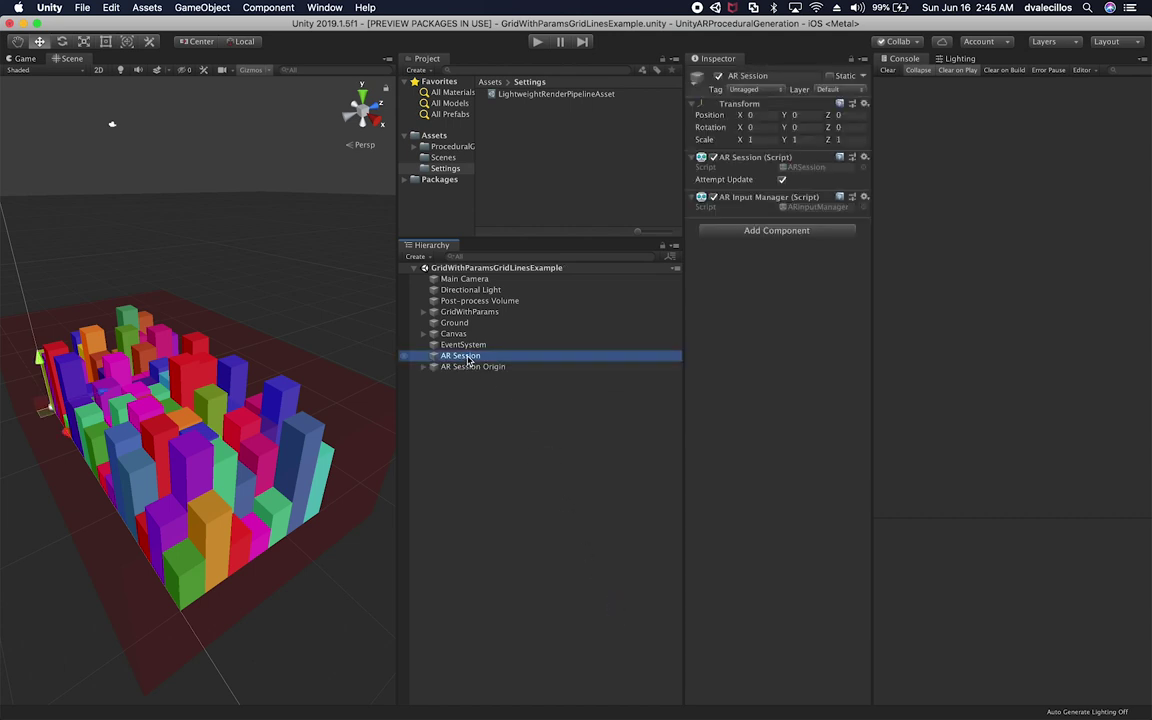
click(460, 280)
key(super+BackSpace)
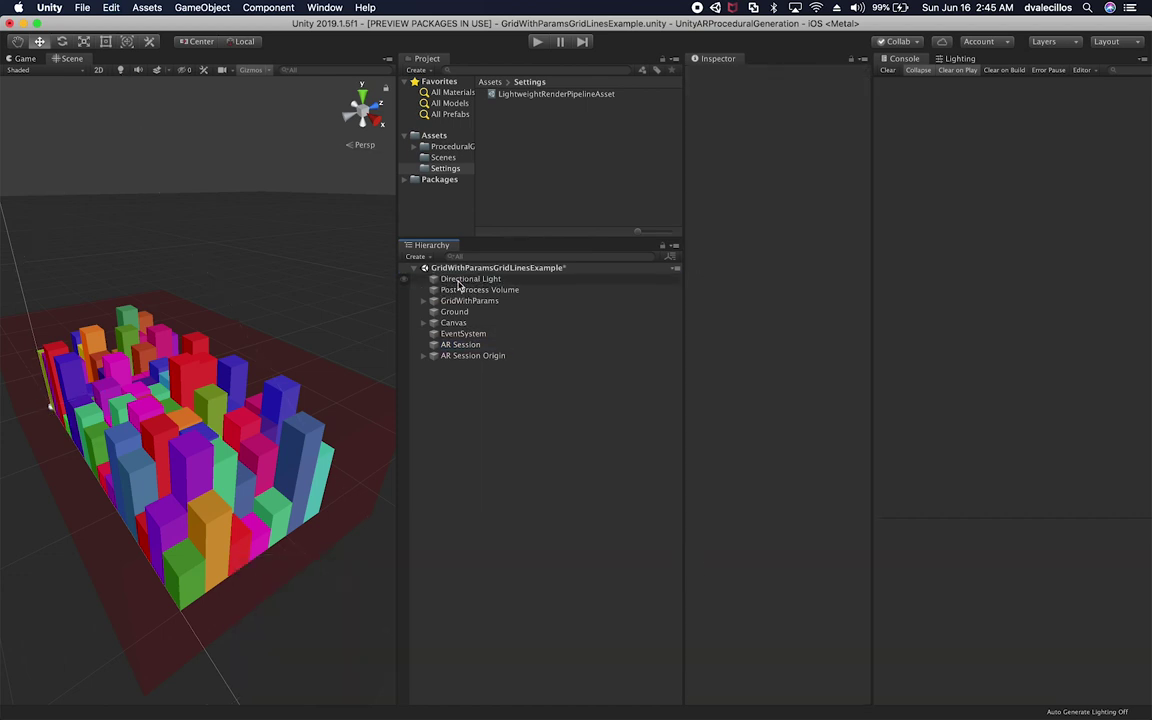
- Expand AR Session Origin, focus the scene view on its AR Camera, and save the scene
click(425, 356)
double_click(467, 367)
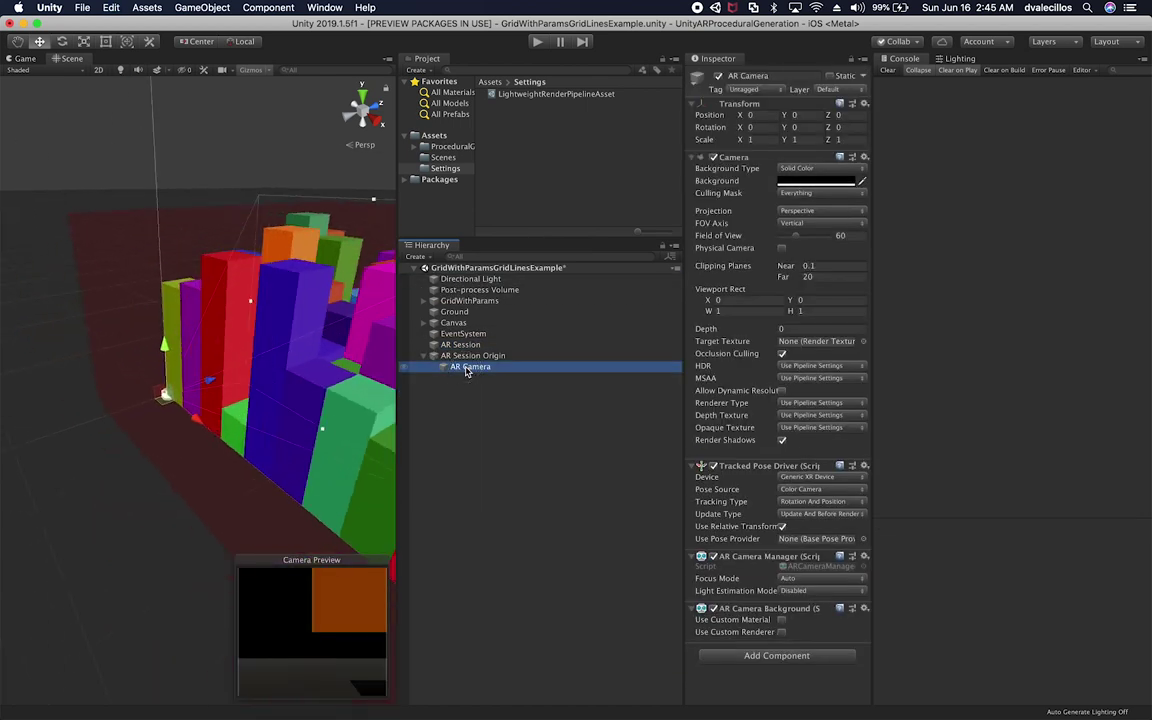
scroll(269, 421, up, 3)
alt+drag(269, 421, 180, 451)
scroll(251, 345, down, 10)
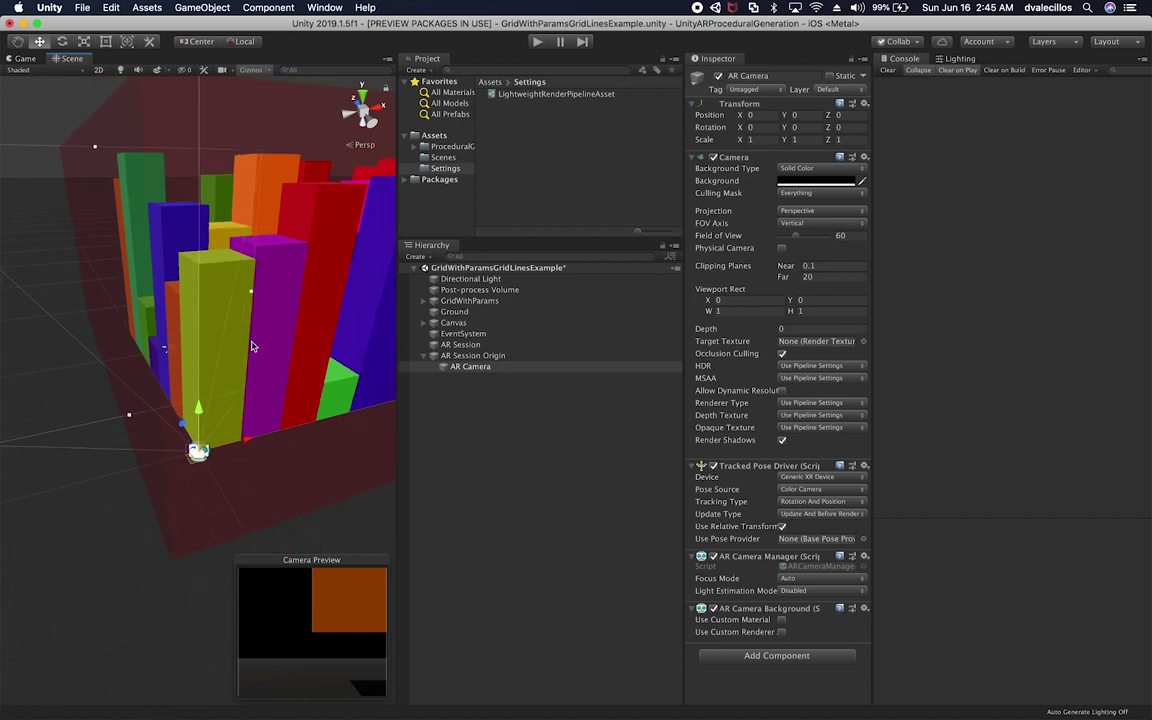
key(super+s)
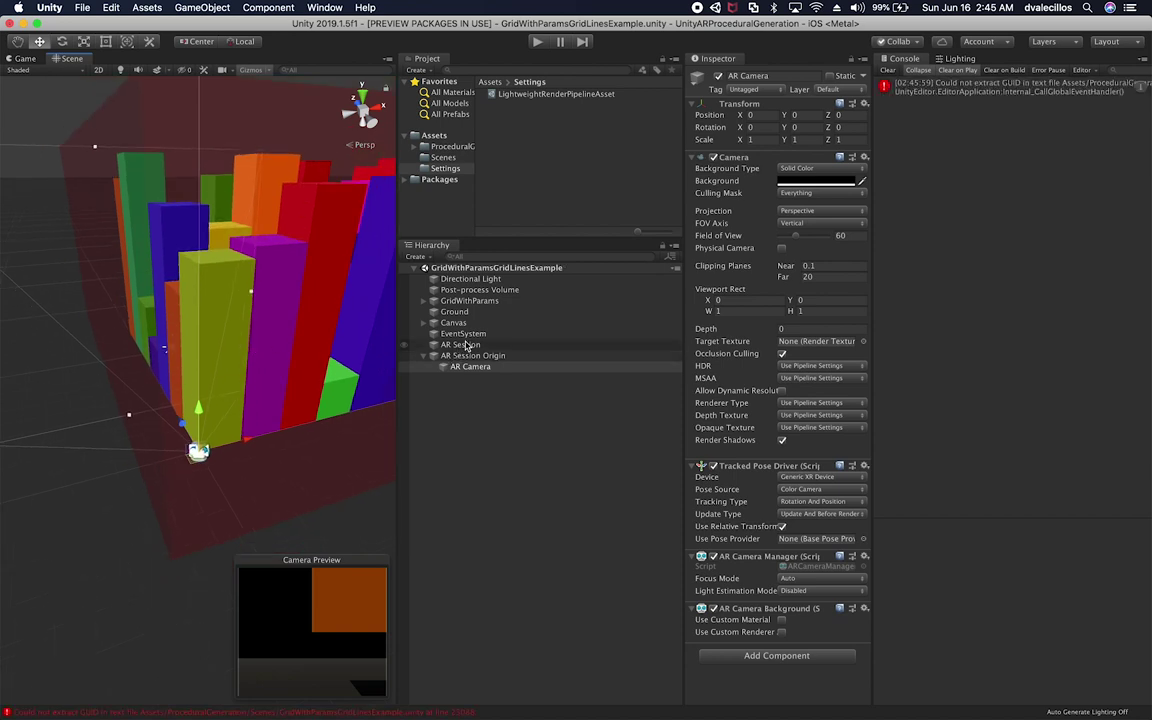
- Delete the Post-process Volume and check the Ground, EventSystem and Directional Light objects
click(468, 290)
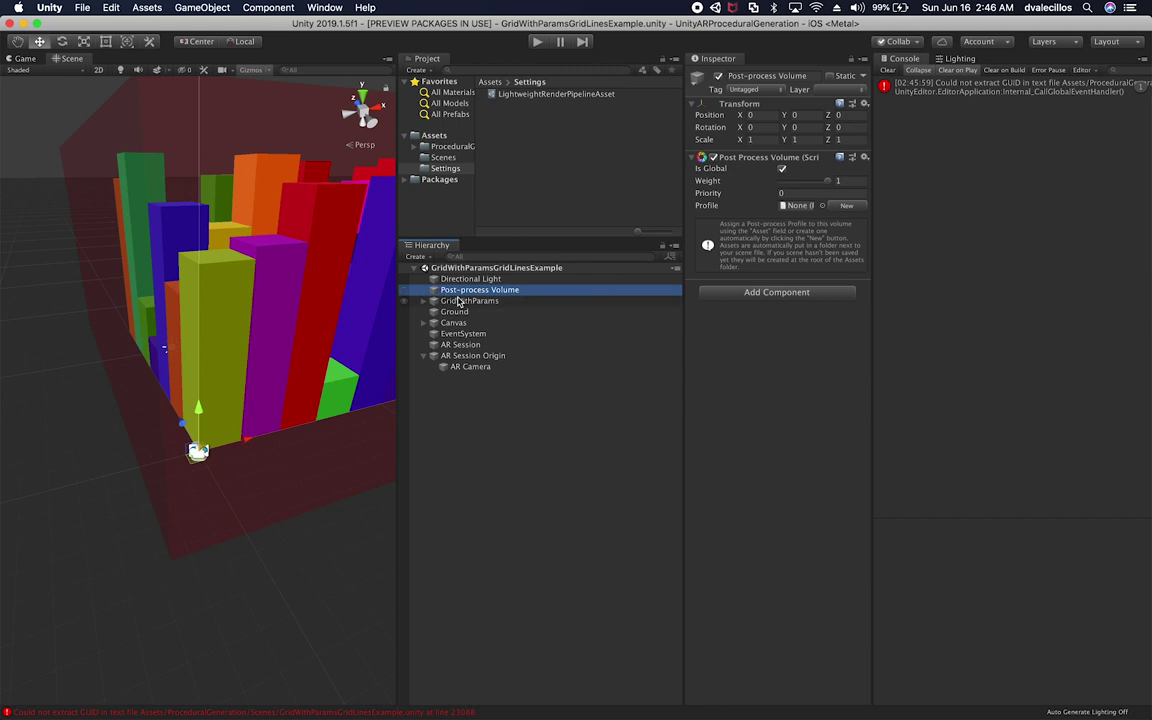
key(super+BackSpace)
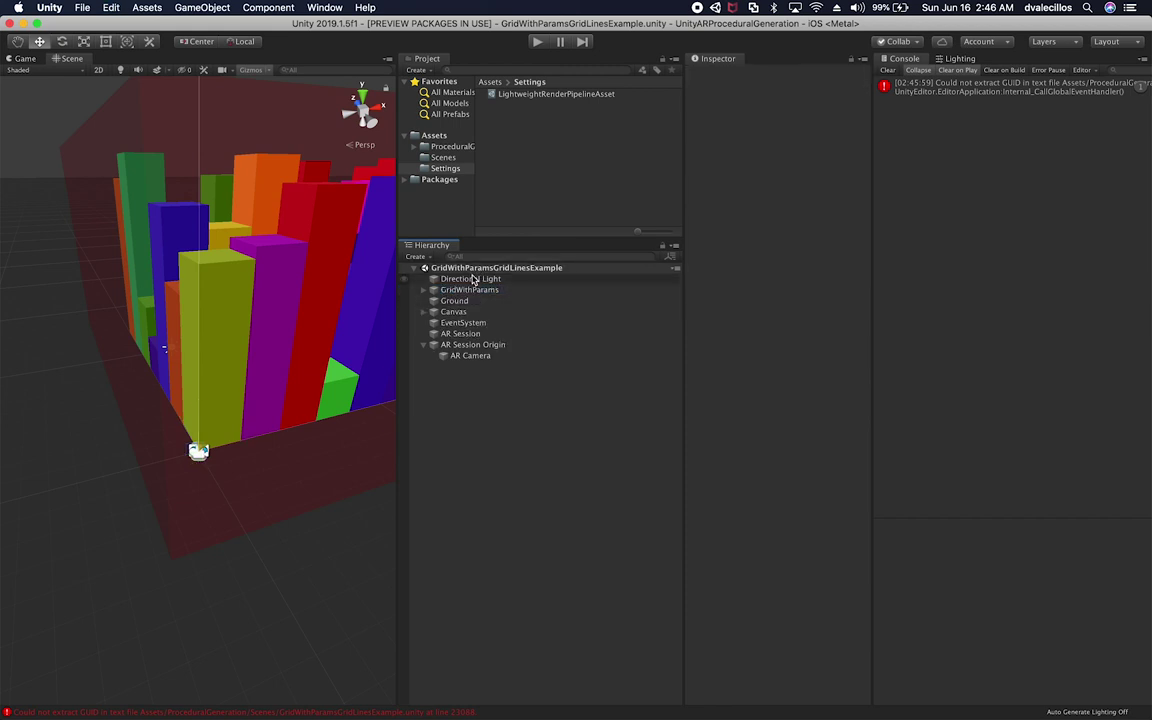
click(464, 301)
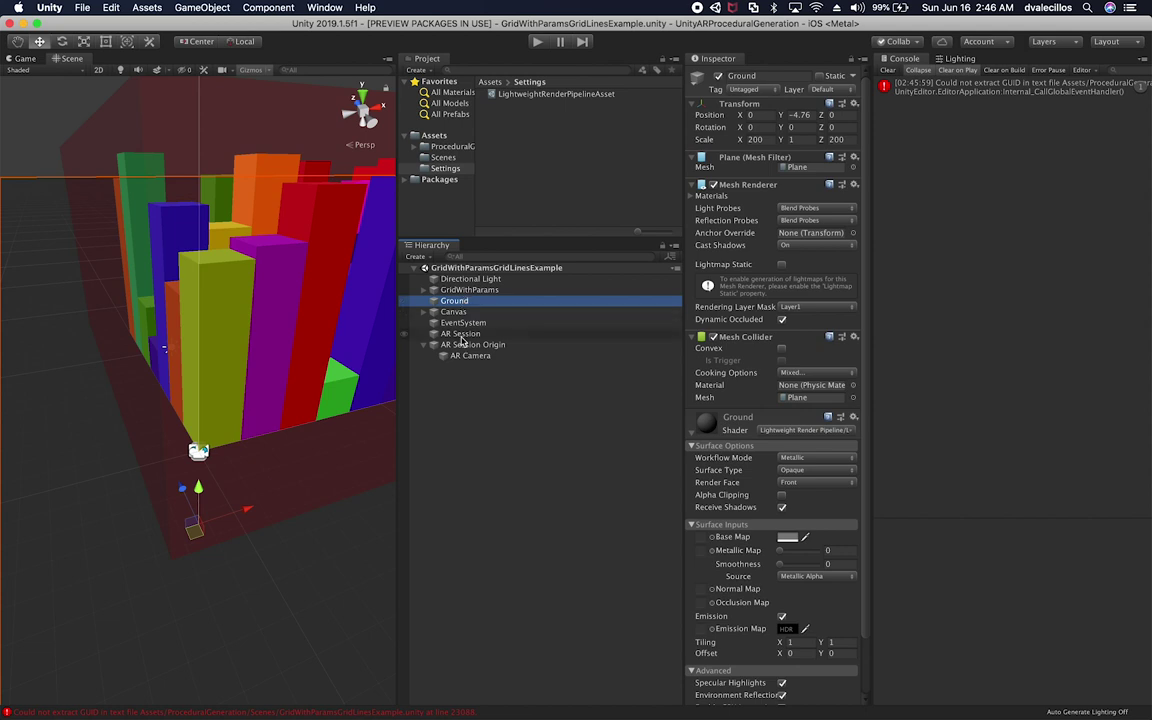
click(446, 324)
click(460, 279)
- Set the Shape Width, Shape Height and Shape Depth of GridWithParams to 0.1 each
click(458, 290)
click(423, 290)
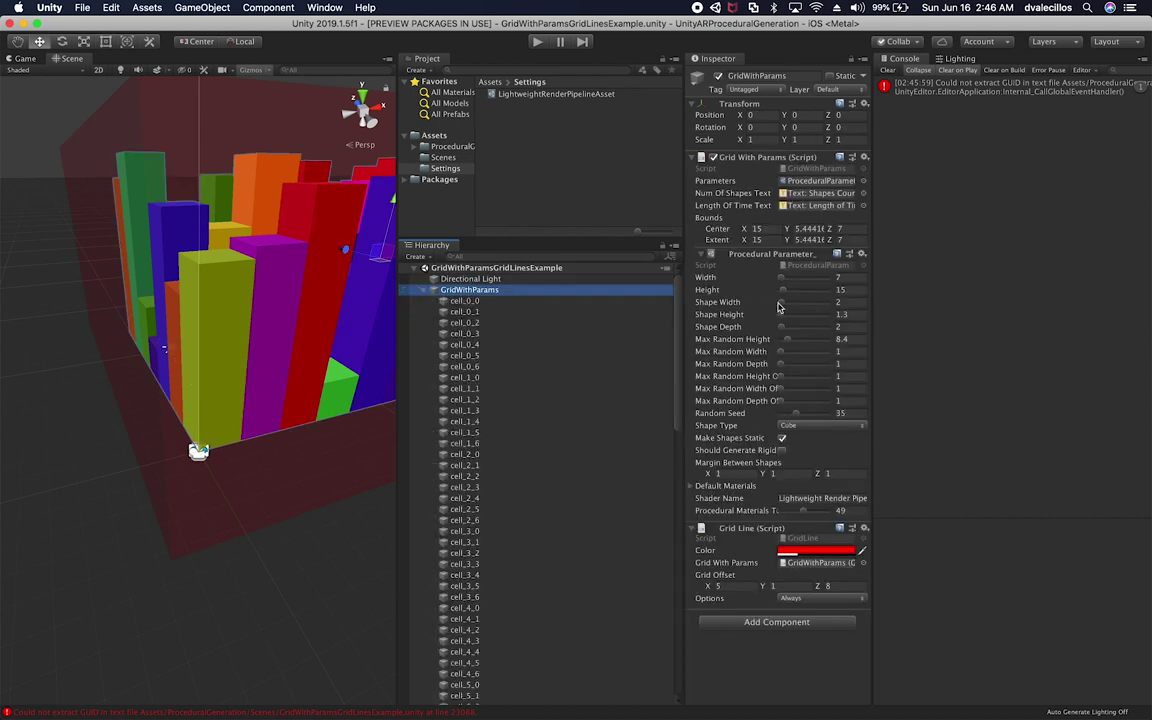
drag(781, 307, 779, 307)
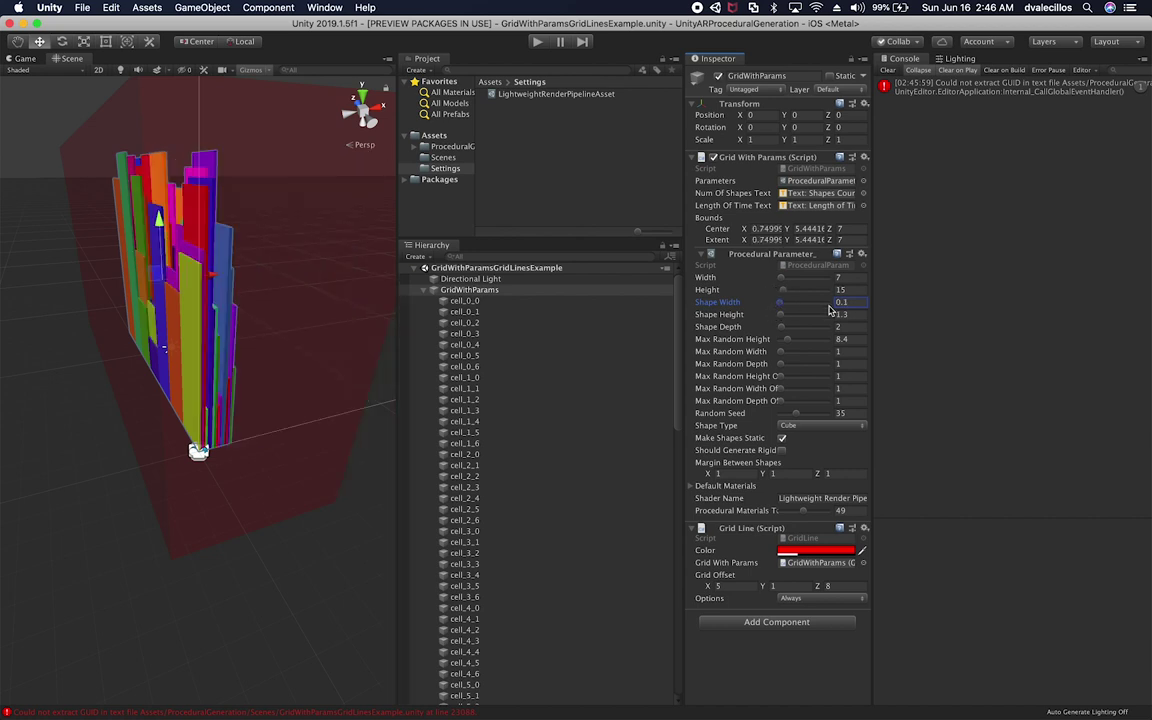
drag(783, 318, 779, 314)
alt+drag(196, 444, 168, 333)
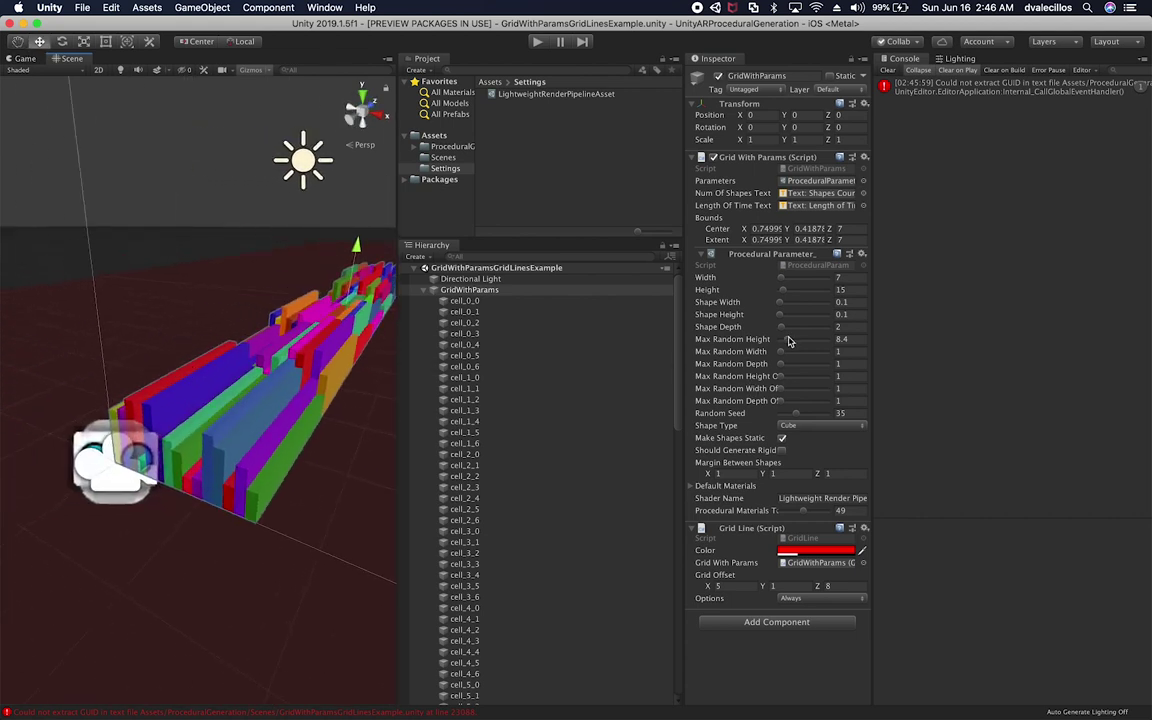
drag(785, 327, 779, 327)
alt+drag(303, 398, 319, 512)
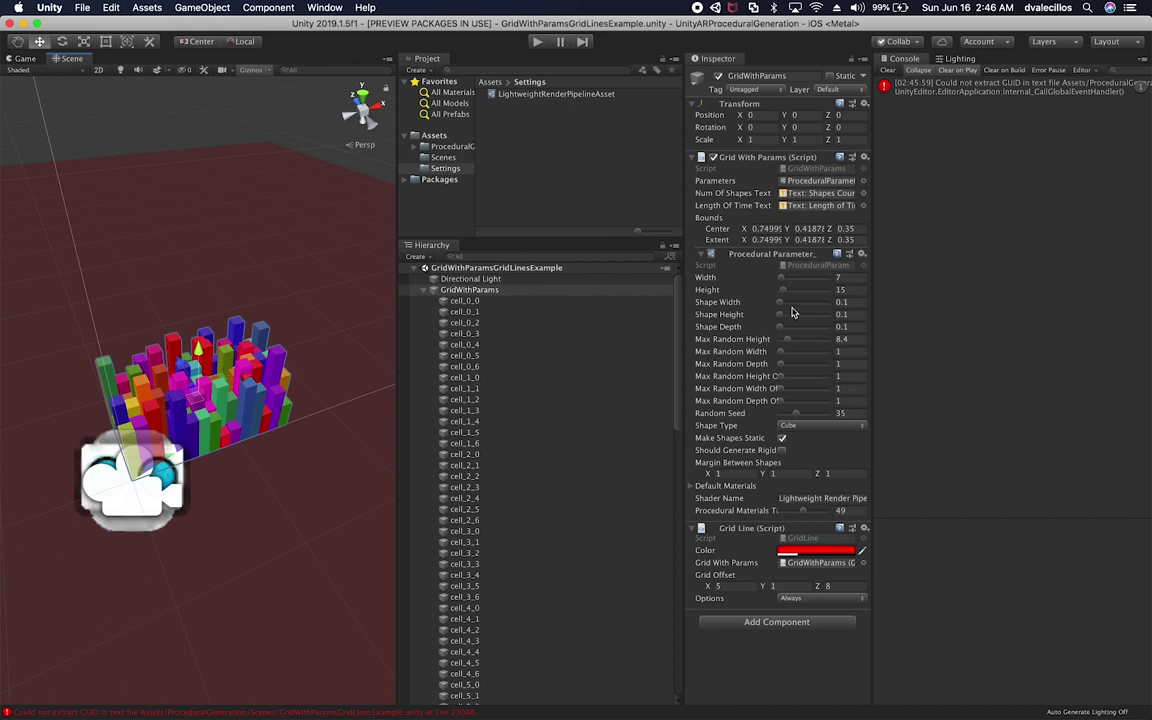
- Set the Height parameter of GridWithParams to 12 and check the smaller grid in the scene
drag(781, 290, 783, 291)
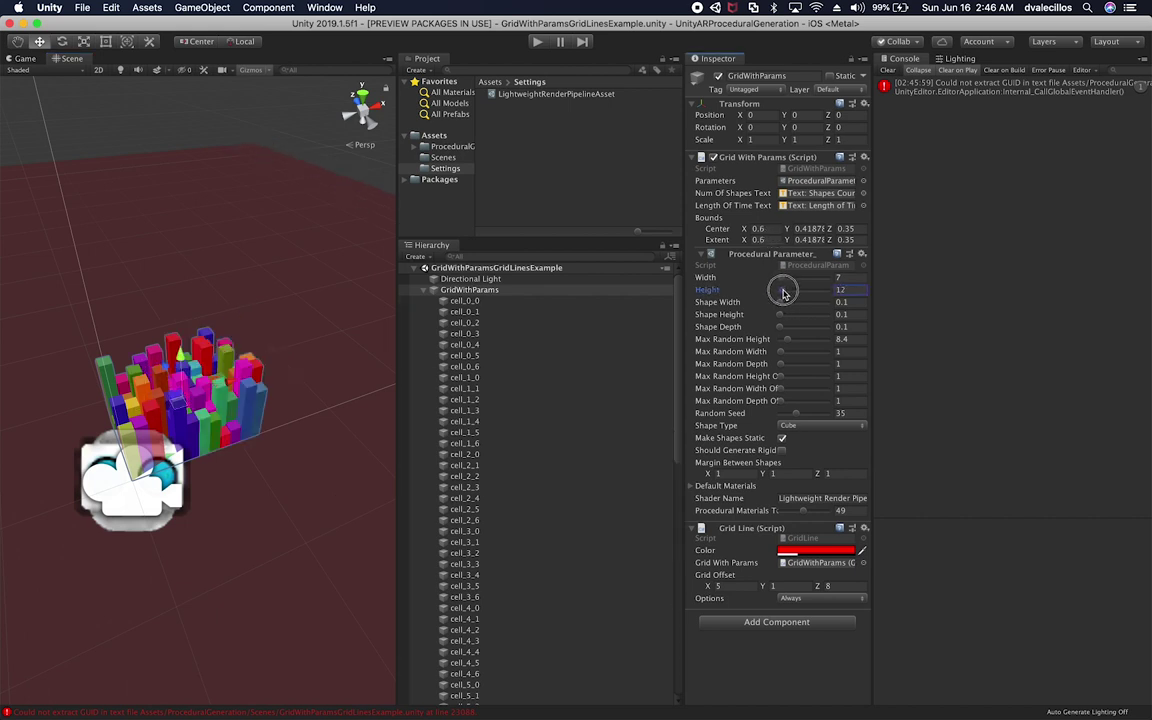
alt+drag(330, 430, 370, 440)
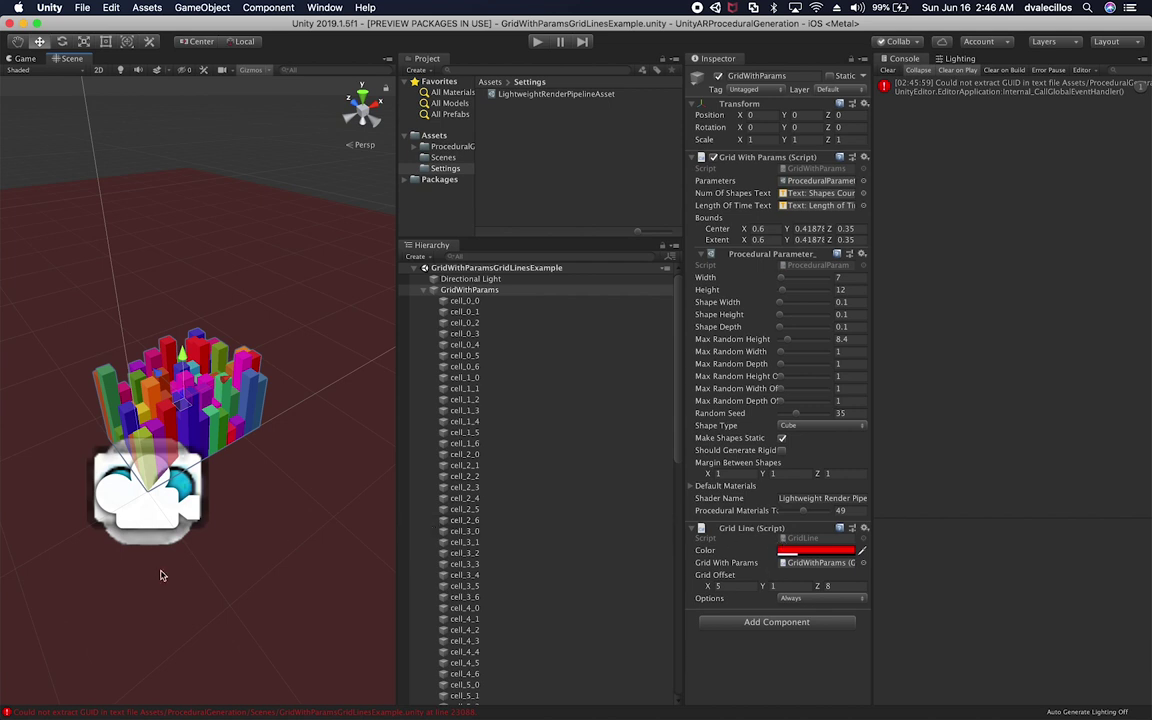
scroll(160, 575, down, 5)
scroll(160, 575, up, 3)
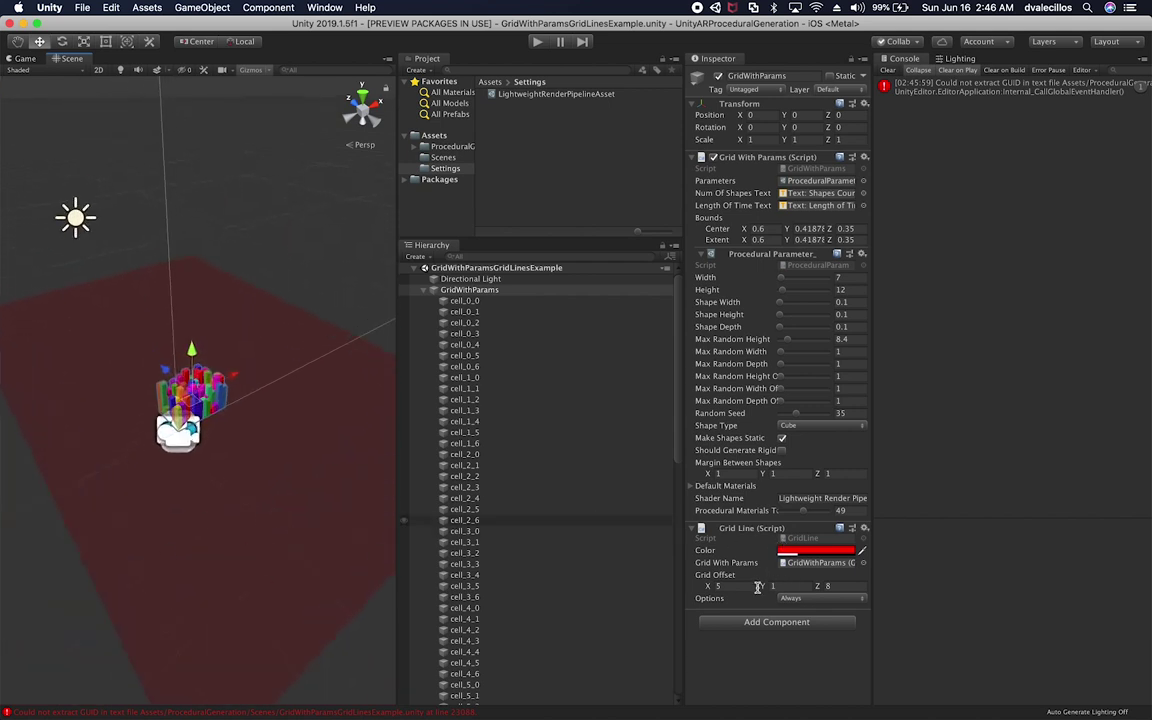
- Set the Grid Line component's Grid Offset to 0.02 on X and 0.67 on Z
drag(731, 587, 589, 589)
drag(762, 586, 648, 586)
scroll(145, 424, up, 5)
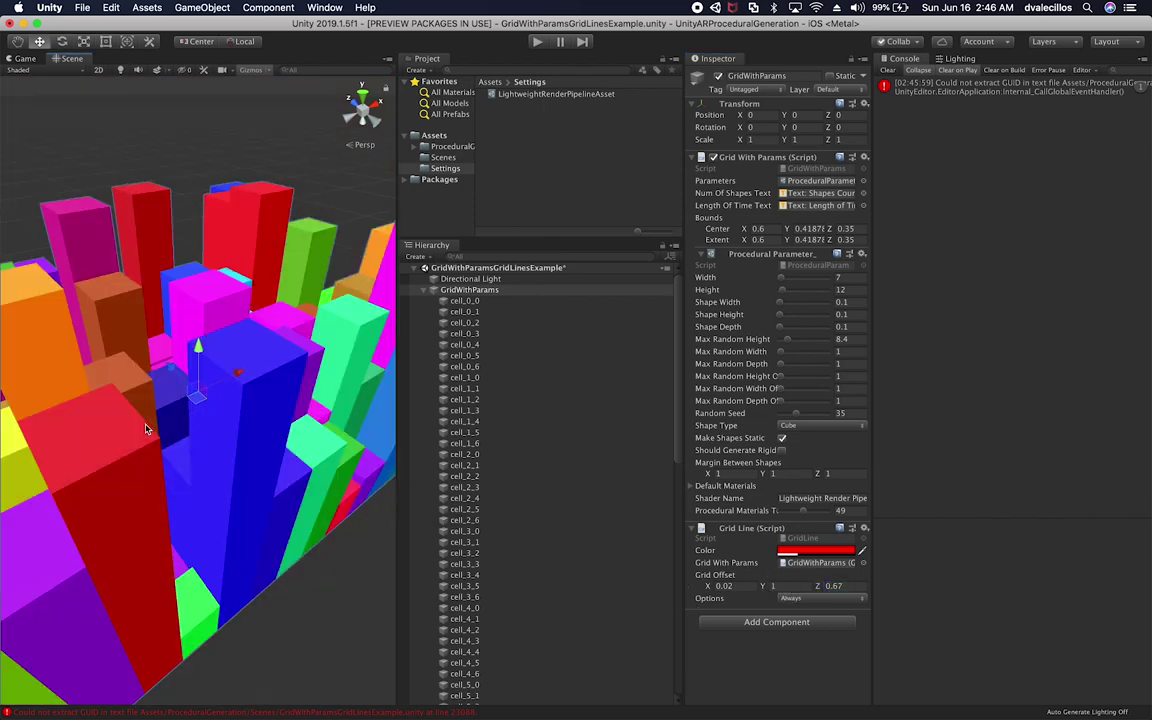
scroll(145, 424, down, 3)
alt+drag(145, 424, 180, 490)
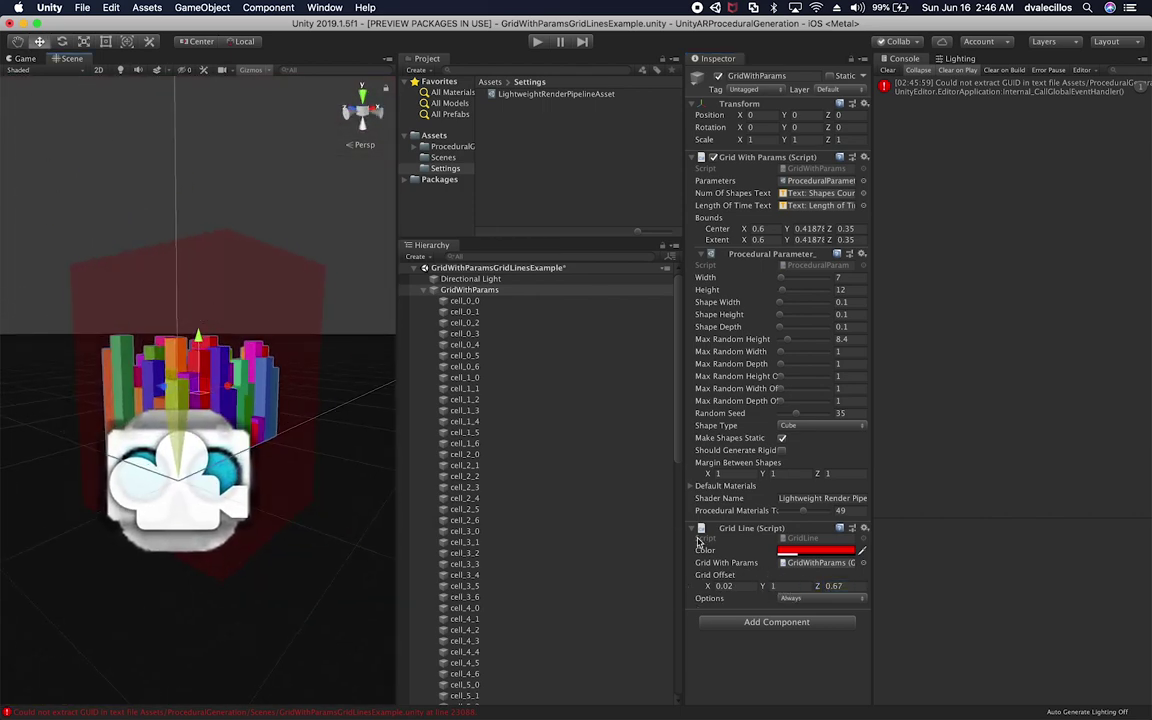
- Set the Grid Offset to 0.22 on Y and 0.23 on X, and save the scene
mouse_move(753, 585)
mouse_down()
mouse_move(766, 584)
mouse_move(755, 588)
mouse_up()
alt+drag(274, 374, 440, 470)
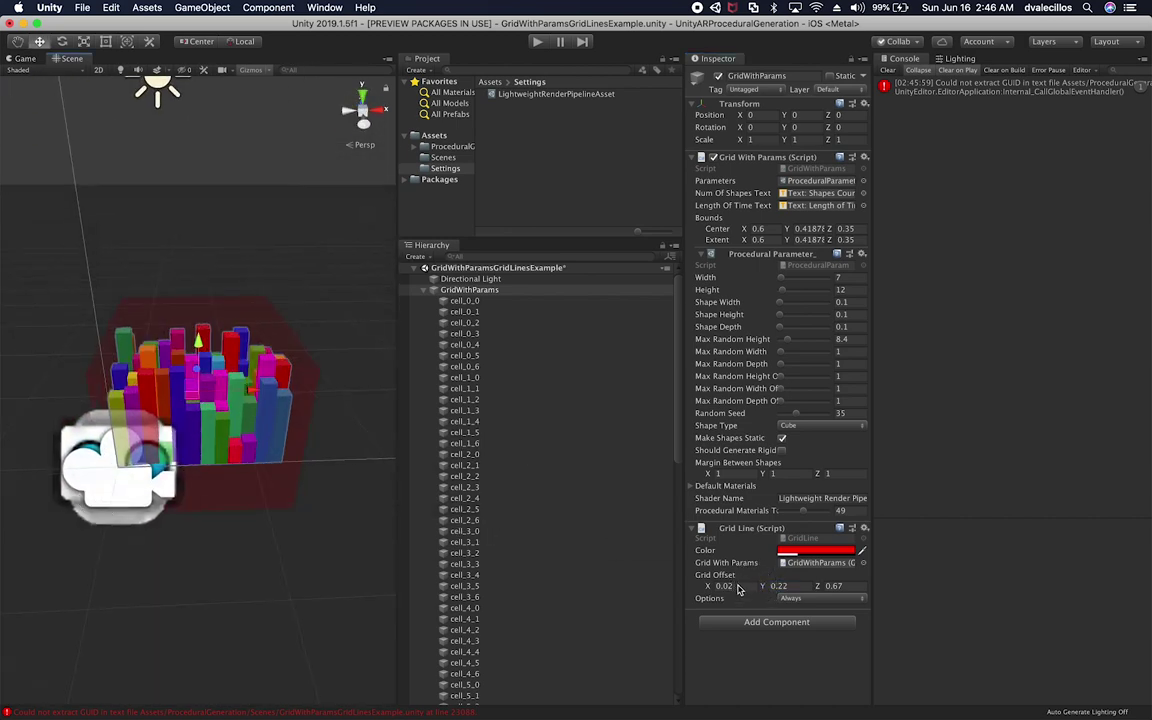
mouse_move(738, 588)
mouse_down()
mouse_move(715, 586)
mouse_move(728, 586)
mouse_up()
alt+drag(187, 430, 372, 493)
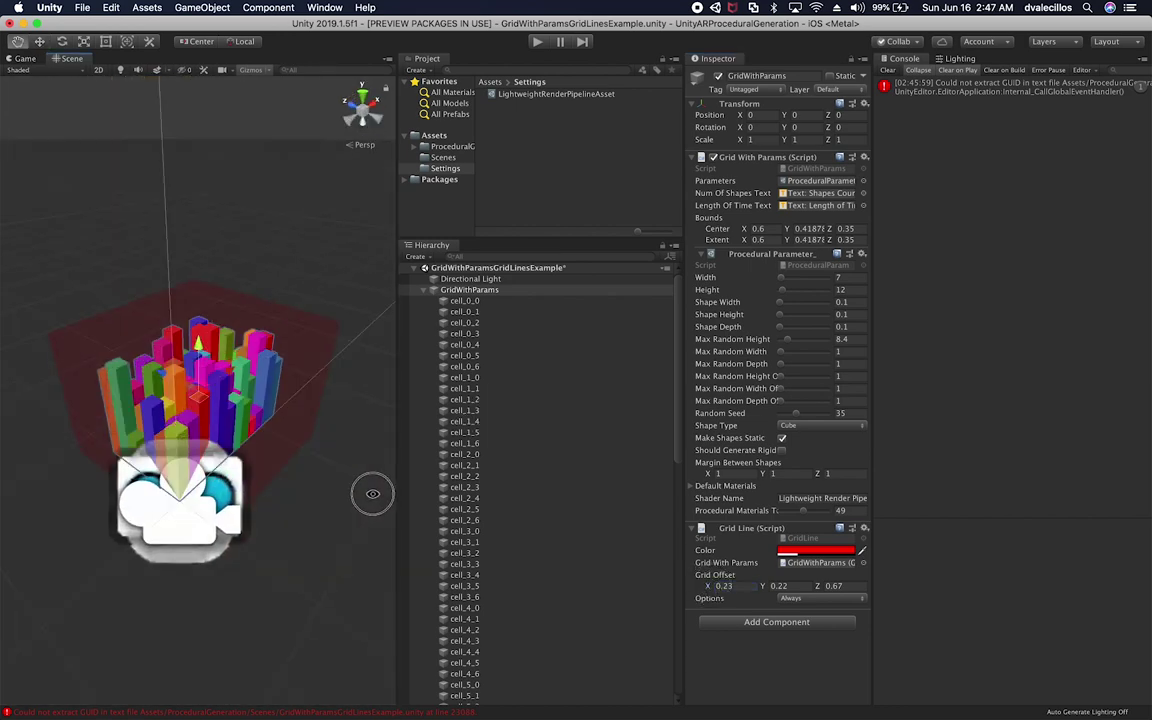
key(super+s)
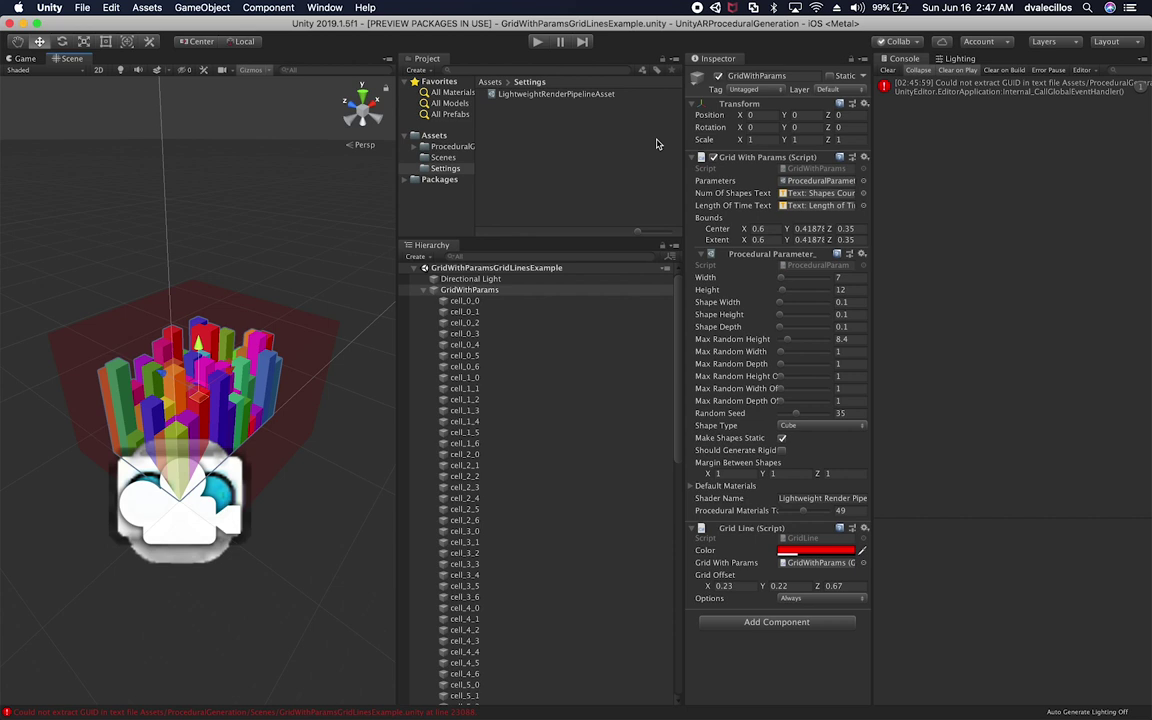
- Collapse GridWithParams in the hierarchy and move it forward along Z to about 1.263
click(438, 290)
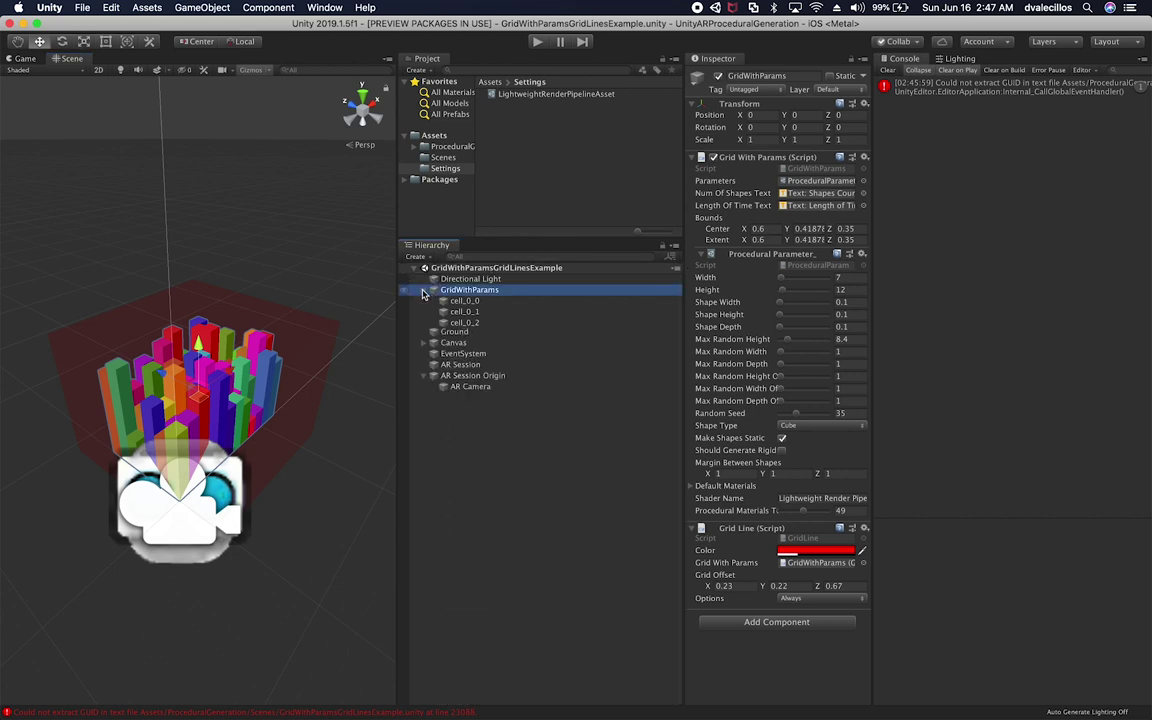
drag(173, 373, 116, 362)
key(f)
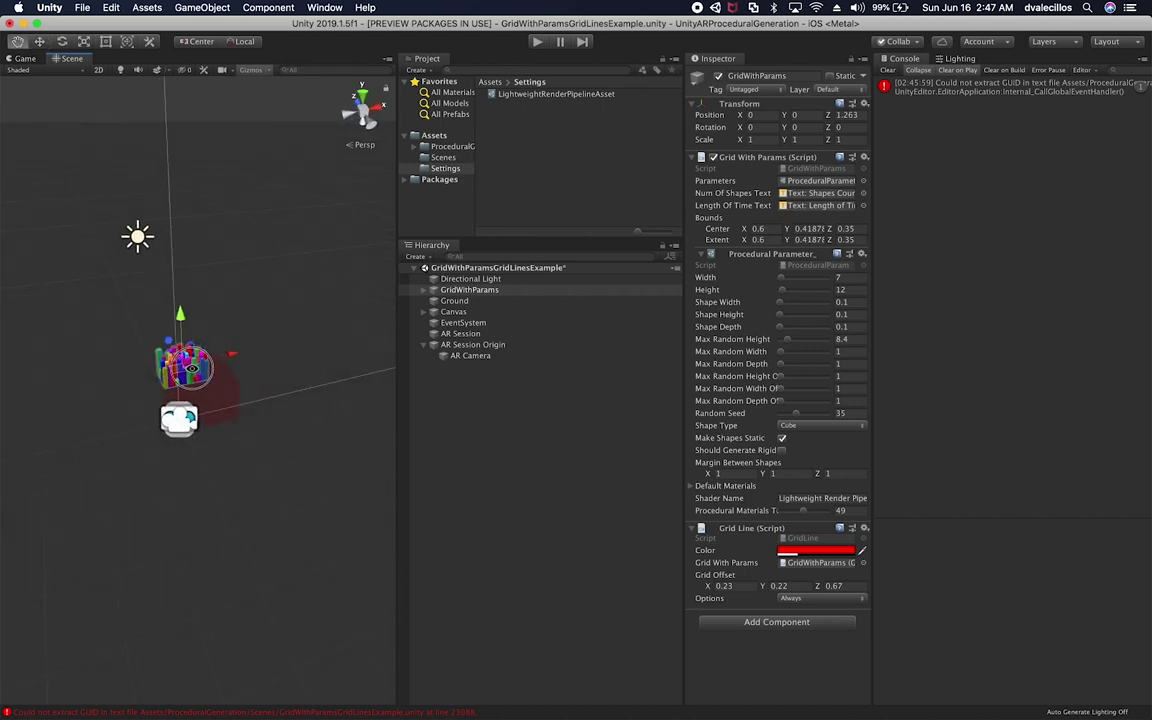
- Try another grid Width and a Grid Offset Z of -0.5, restore both, and move the grid to about 2.71 on Z
mouse_move(776, 281)
mouse_down()
mouse_move(790, 280)
mouse_move(777, 278)
mouse_up()
scroll(189, 393, up, 3)
alt+drag(189, 393, 291, 355)
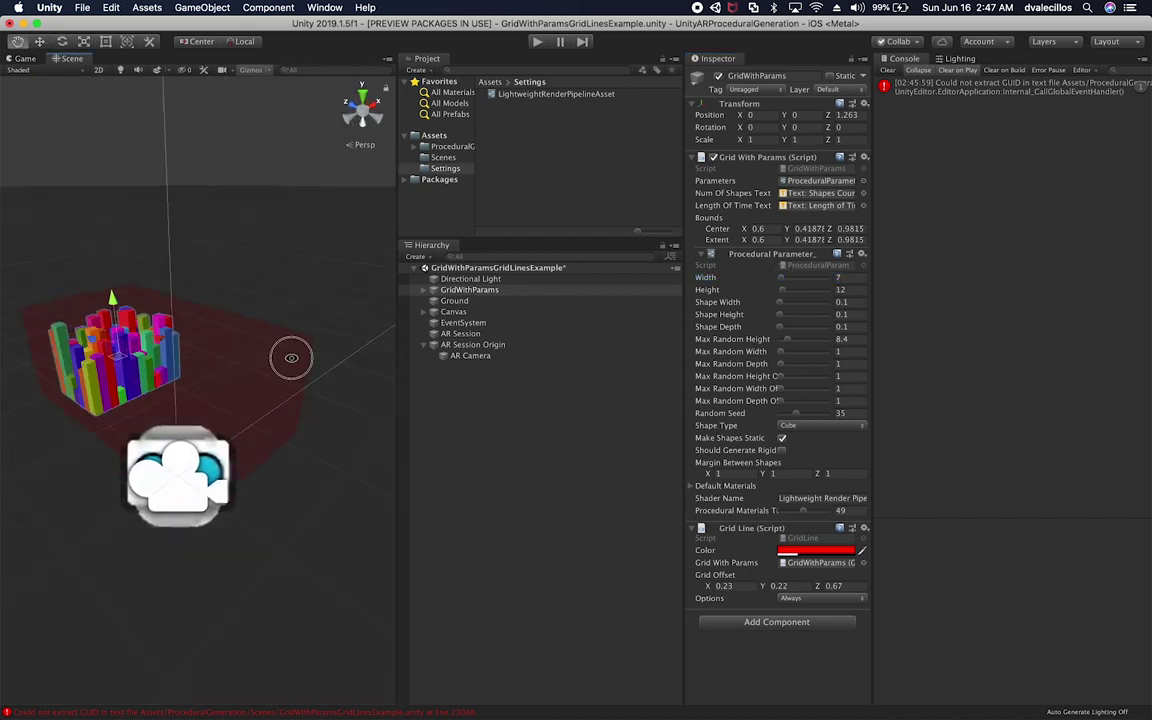
alt+drag(200, 386, 356, 434)
key(super+s)
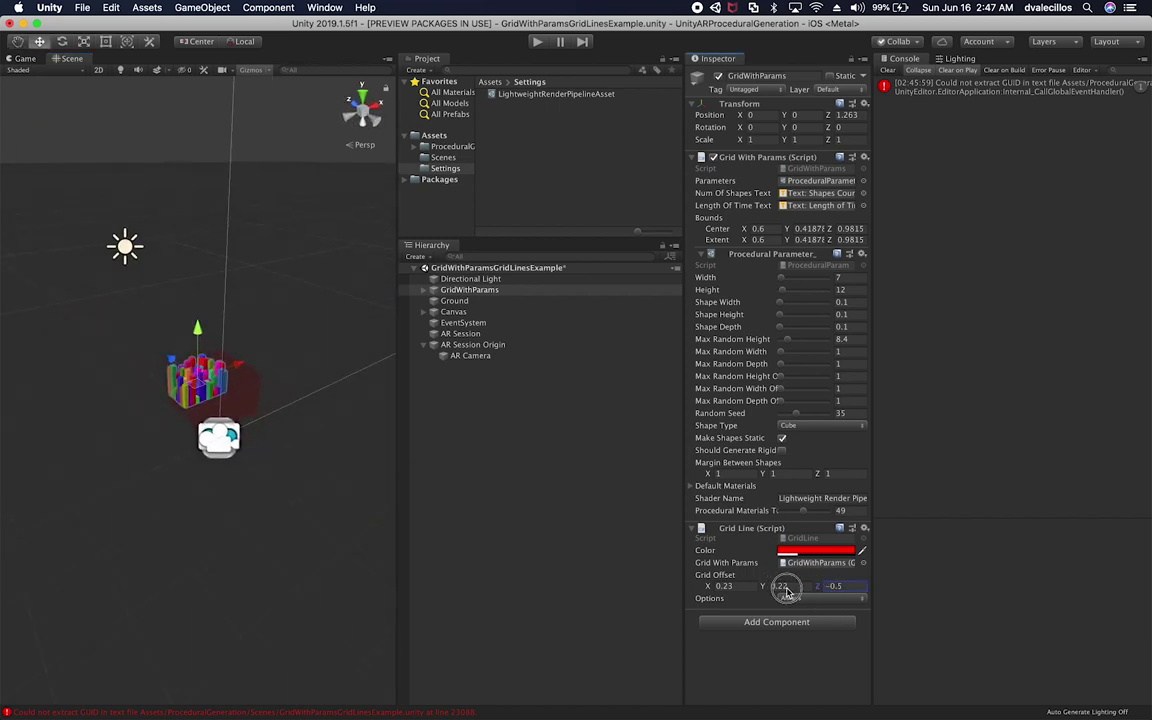
alt+drag(301, 396, 105, 320)
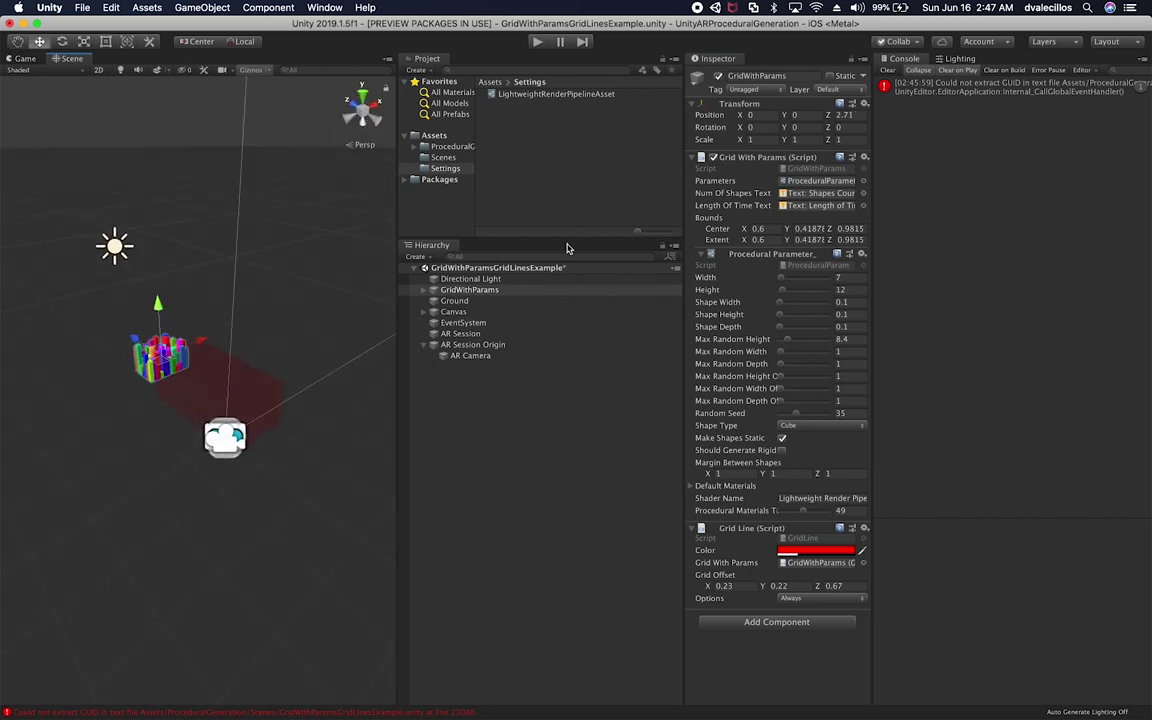
- Set the Z position of GridWithParams to 0 and save the scene
click(470, 290)
click(834, 116)
text(0)
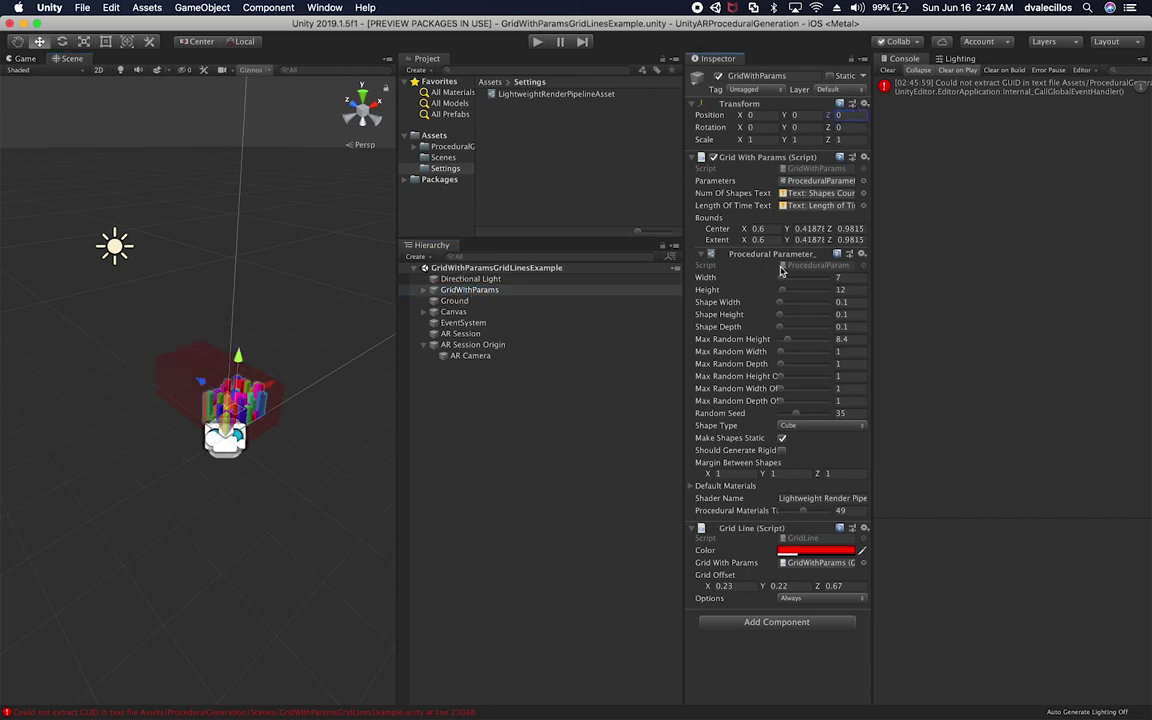
- Move GridWithParams to about 2.08 on Z and try Width 30 and Height 15 before restoring 7 and 12
drag(781, 278, 784, 282)
click(458, 290)
drag(201, 381, 150, 347)
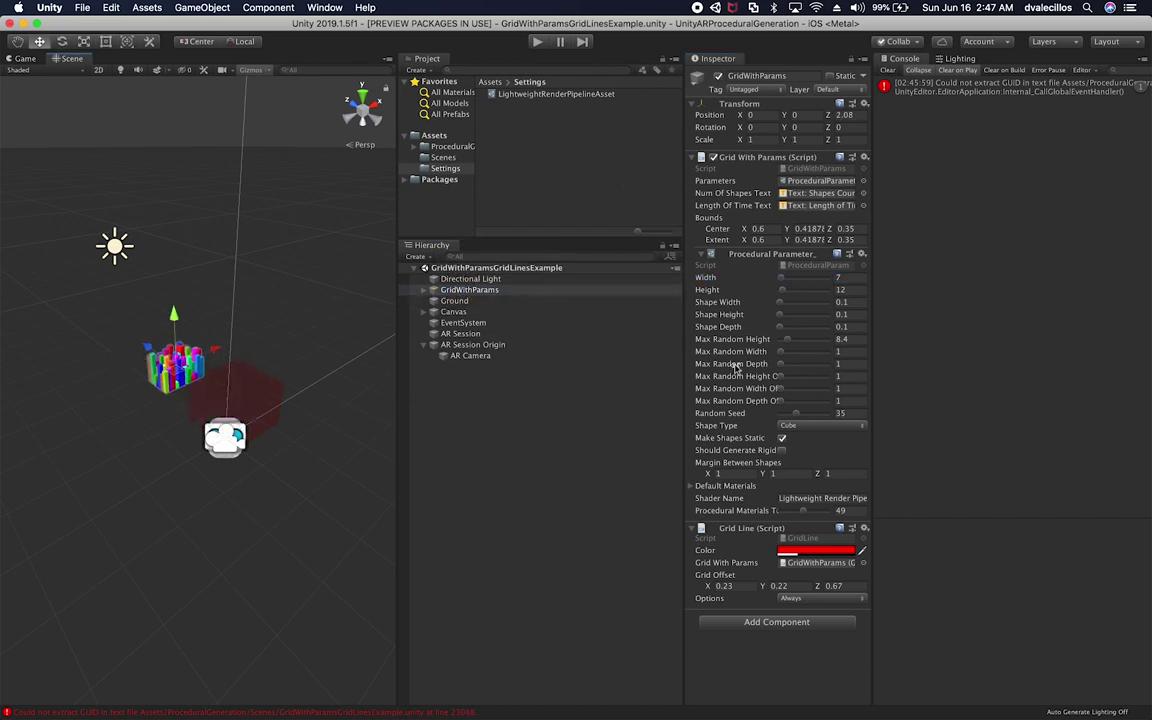
mouse_move(781, 278)
mouse_down()
mouse_move(791, 279)
mouse_move(784, 295)
mouse_up()
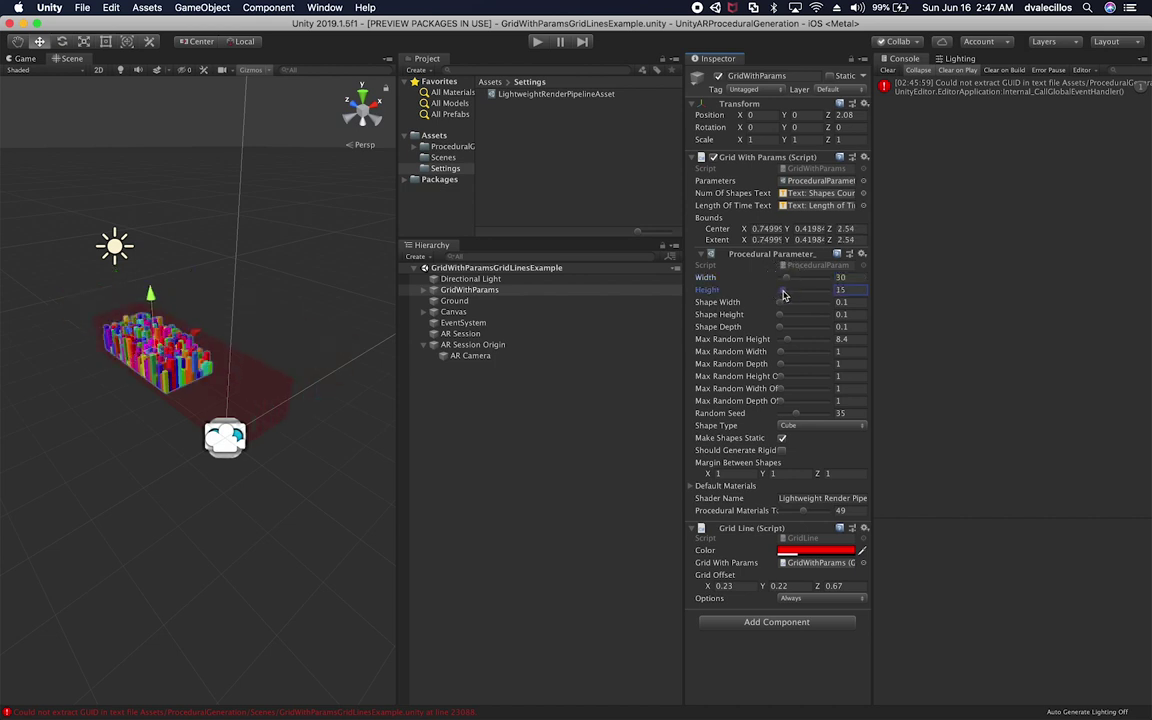
click(840, 277)
- Set the Grid Line Options to Selection, and deselect and reselect GridWithParams to check the grid line display
click(790, 598)
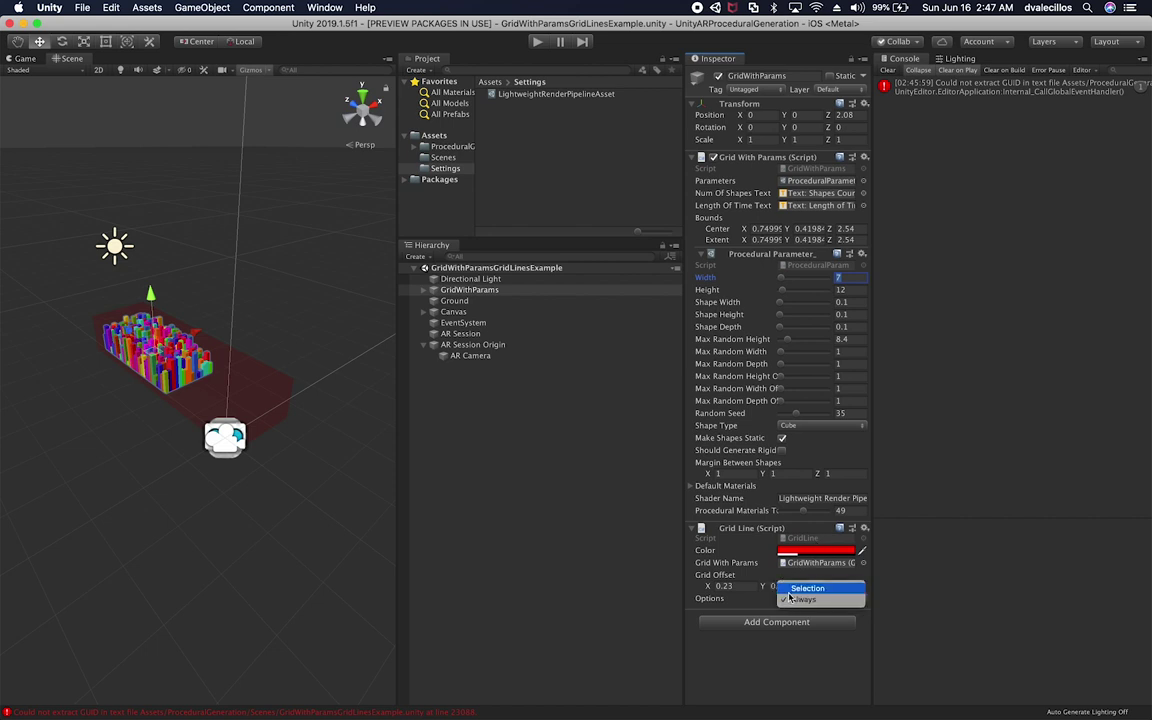
click(800, 589)
click(494, 427)
click(466, 290)
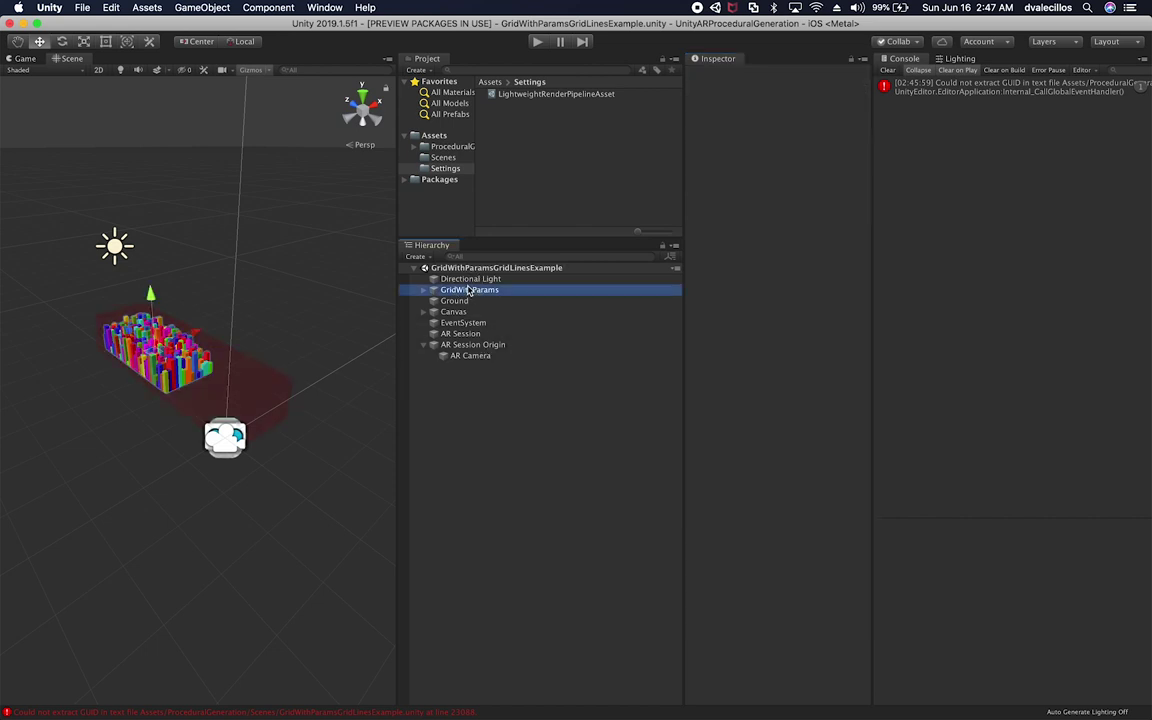
click(355, 363)
alt+drag(355, 363, 80, 315)
click(477, 295)
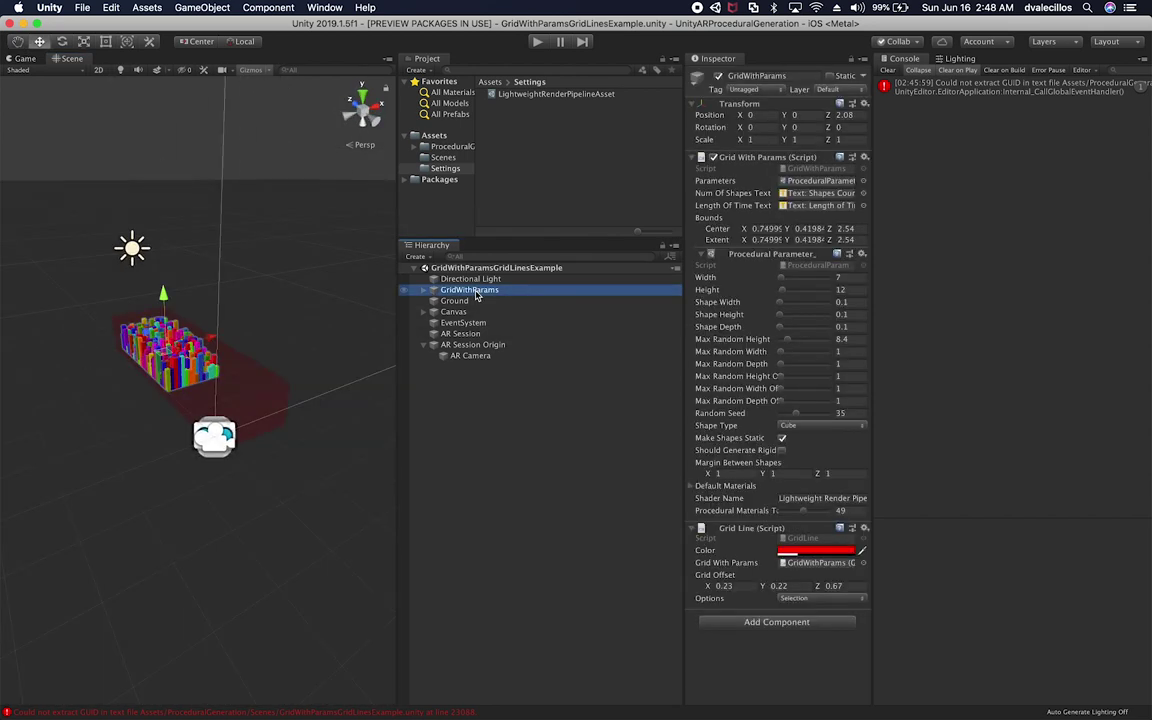
- Move GridWithParams along Z to about 1.01 and set its Max Random Height to 7
scroll(234, 373, up, 10)
scroll(270, 432, down, 10)
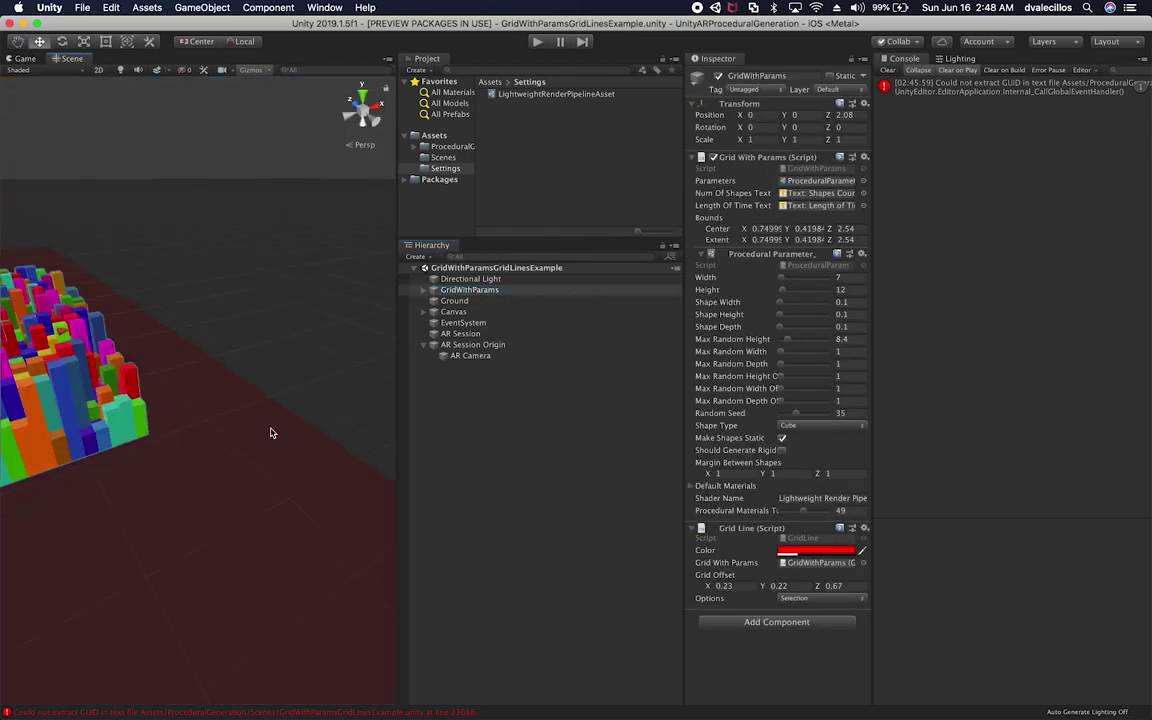
click(500, 290)
key(f)
drag(278, 371, 246, 395)
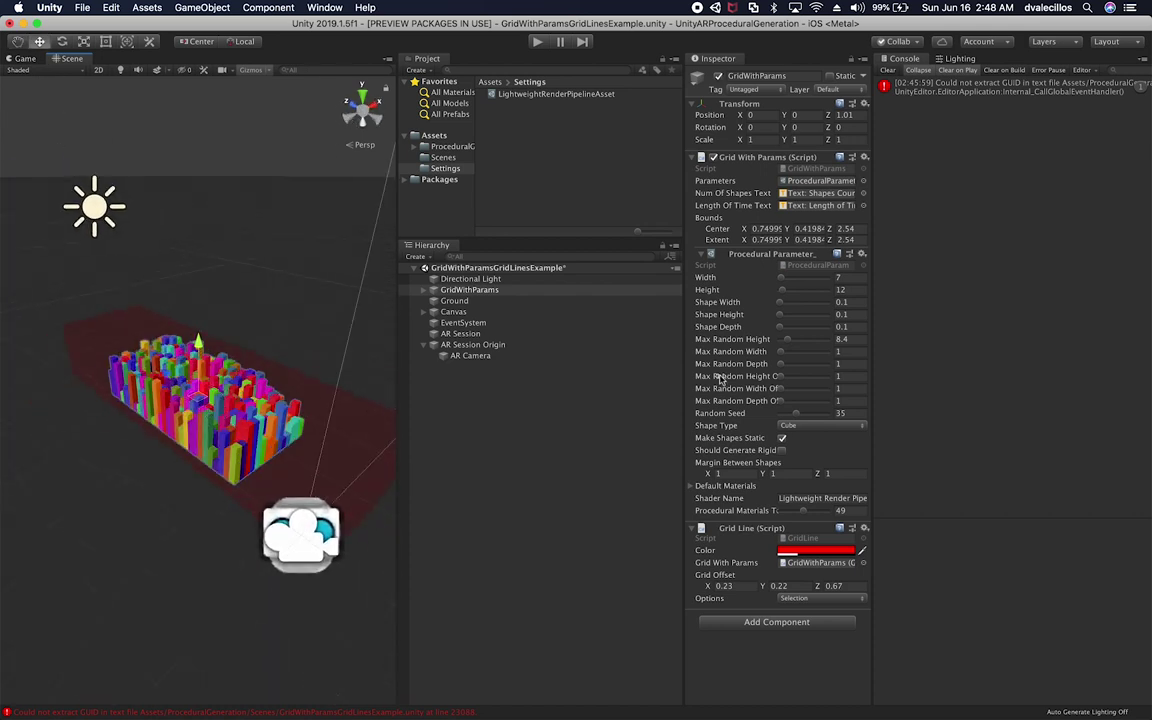
drag(789, 339, 787, 334)
alt+drag(245, 345, 88, 345)
- Try moving GridWithParams along X to about -0.353 and undo the move
key(w)
drag(245, 440, 217, 444)
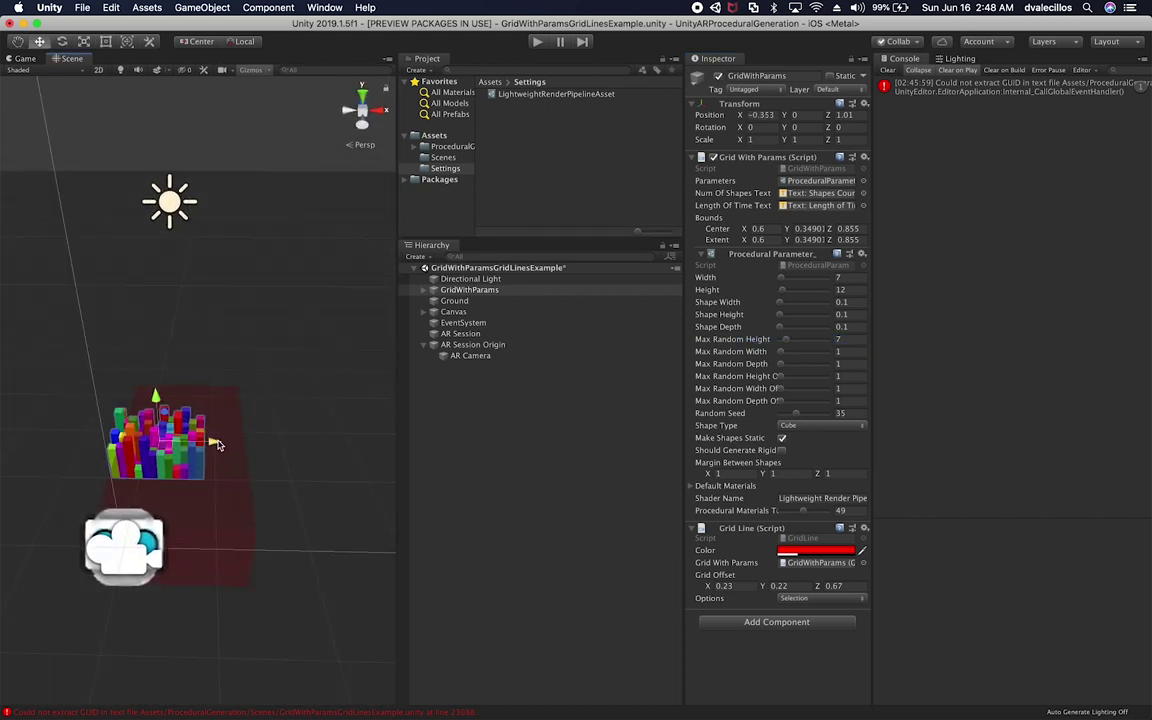
key(super+z)
alt+drag(298, 329, 390, 318)
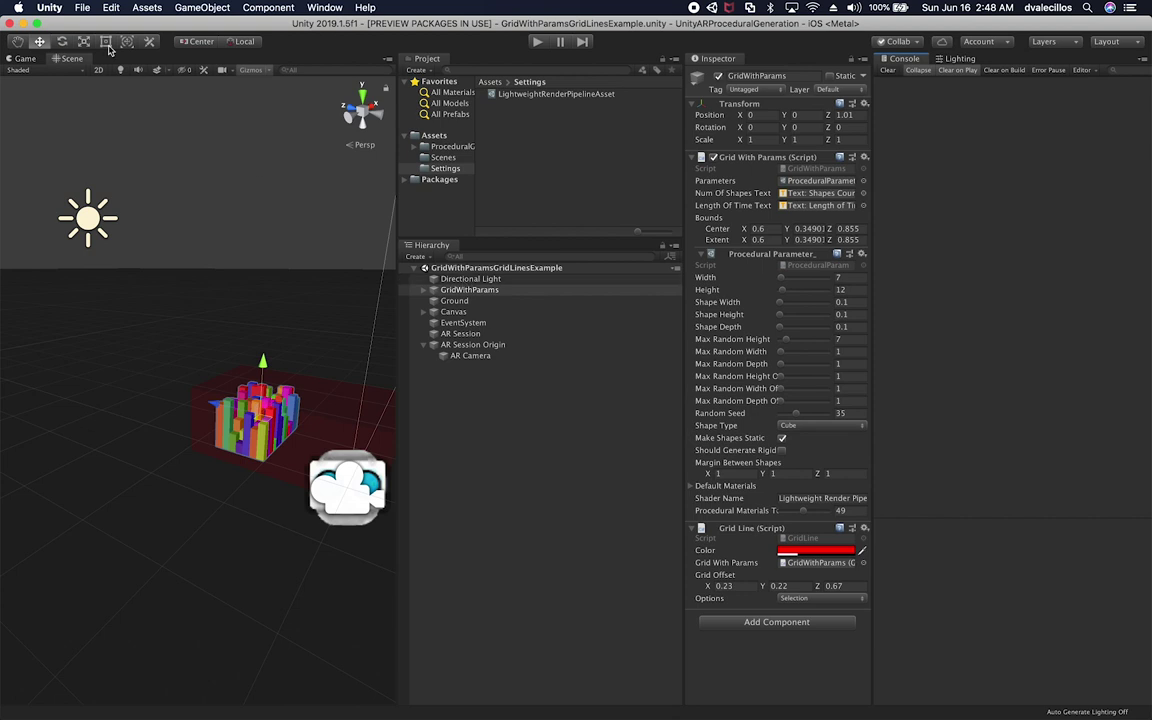
- Open the Build Settings and add the open GridWithParamsGridLinesExample scene to the build
click(82, 8)
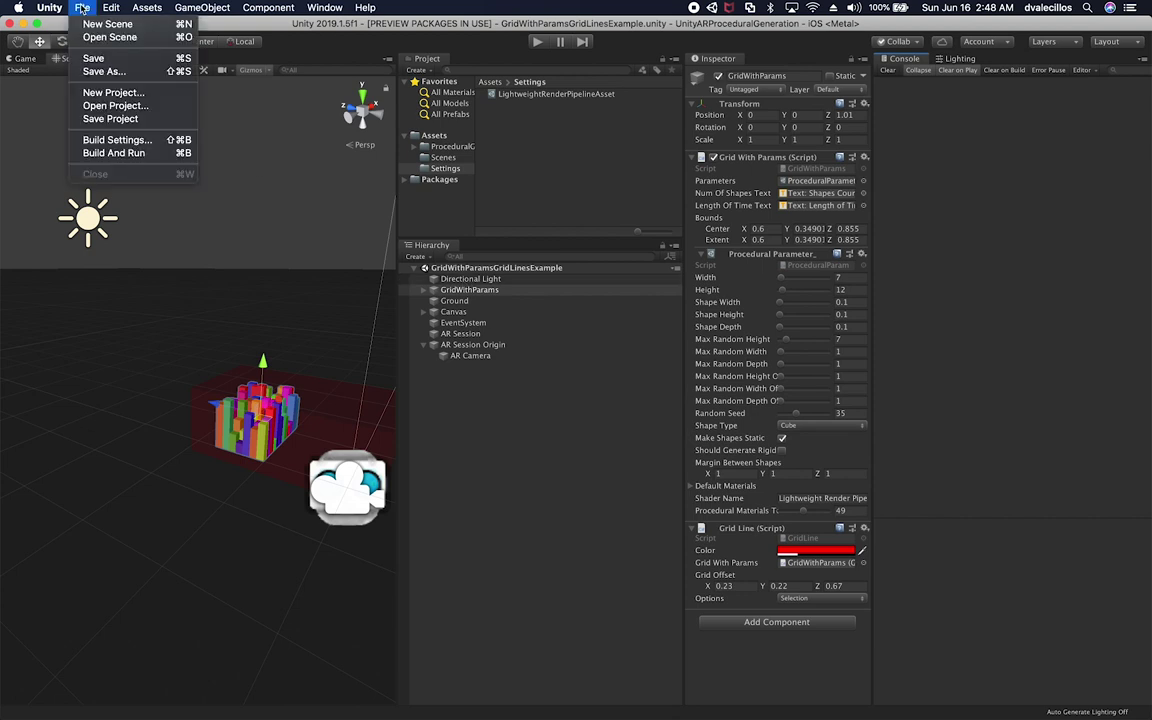
click(88, 145)
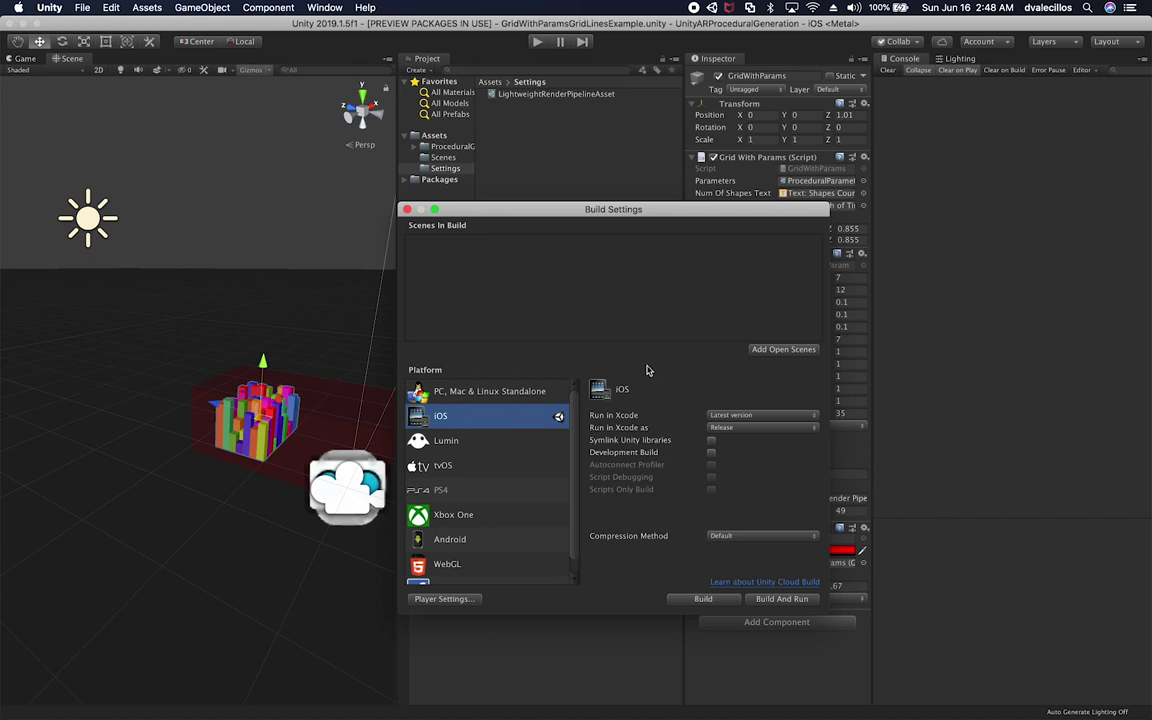
click(772, 349)
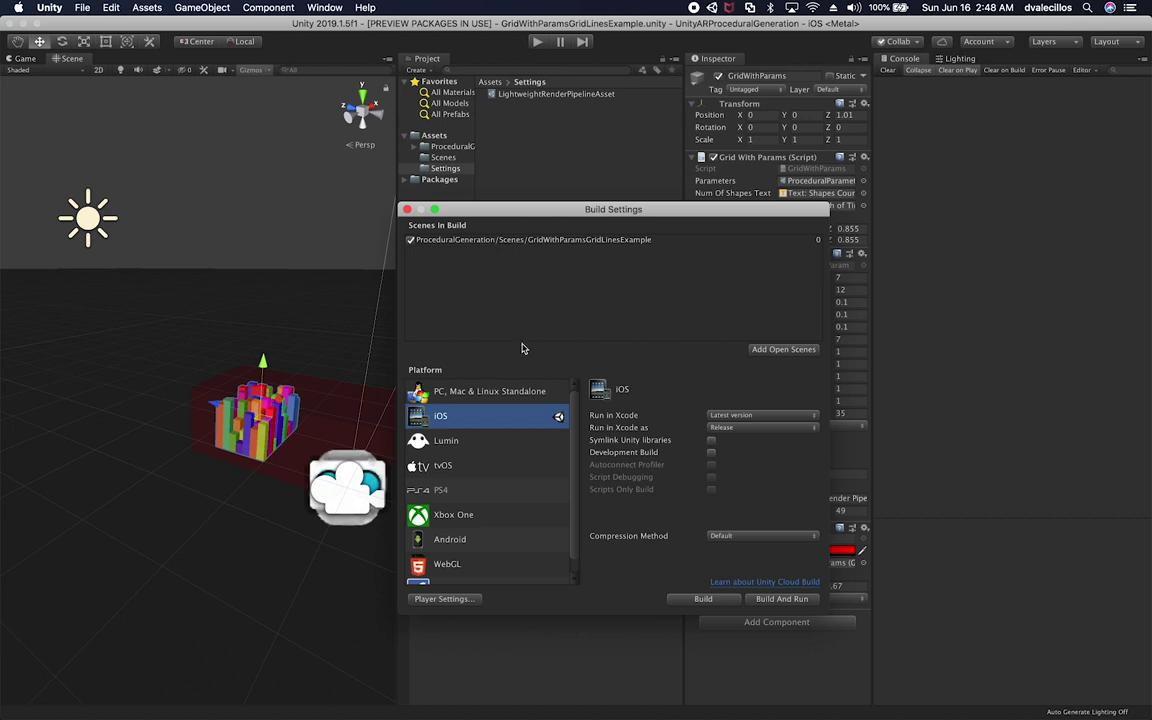
- In the Player settings, set the Company Name to Dilmer Games LLC, Product Name to AR Proc and Version to 1.0.0
click(410, 599)
click(407, 209)
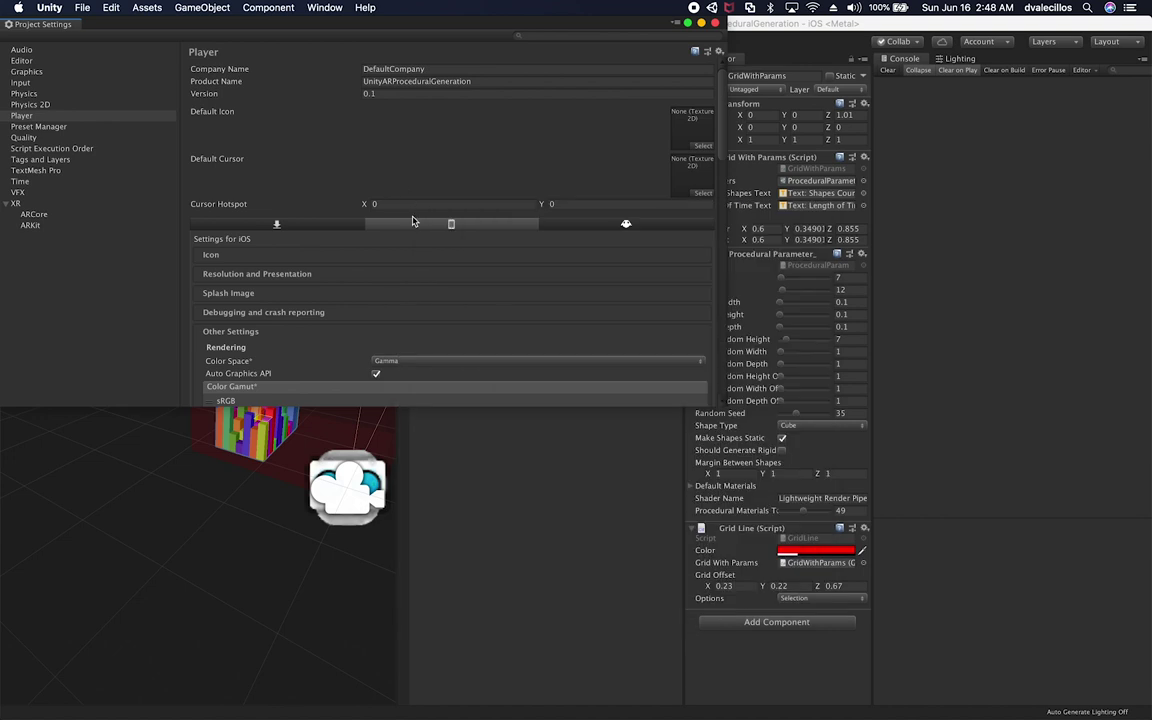
click(395, 72)
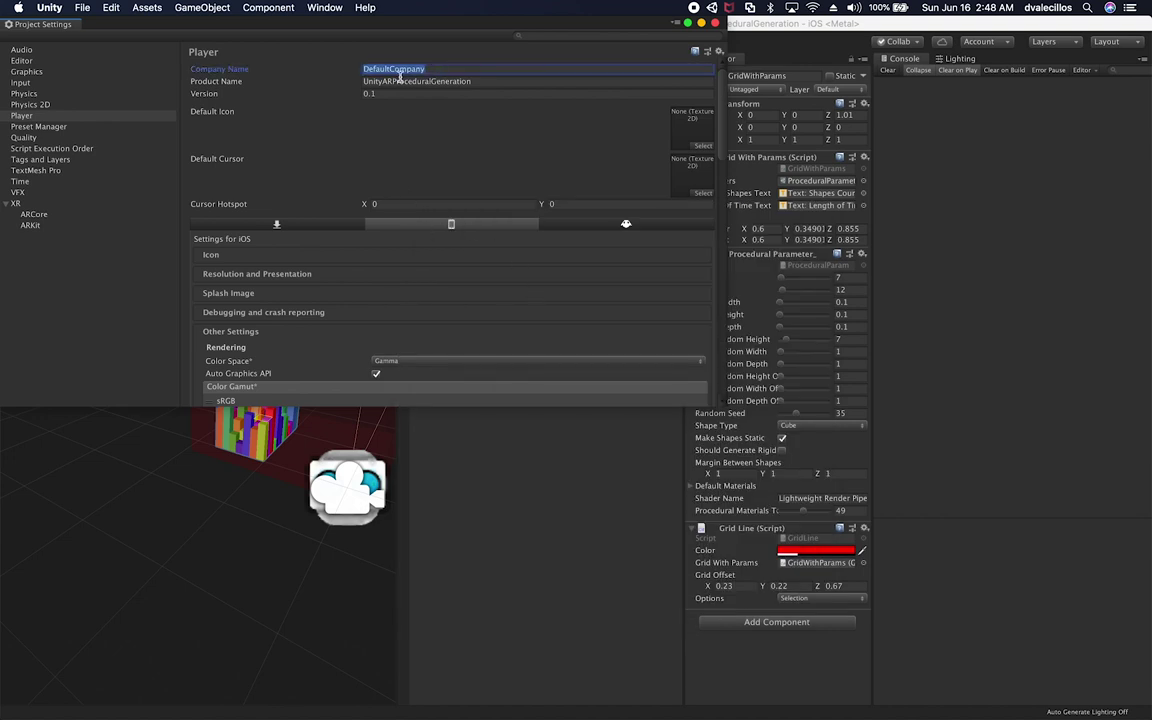
click(400, 82)
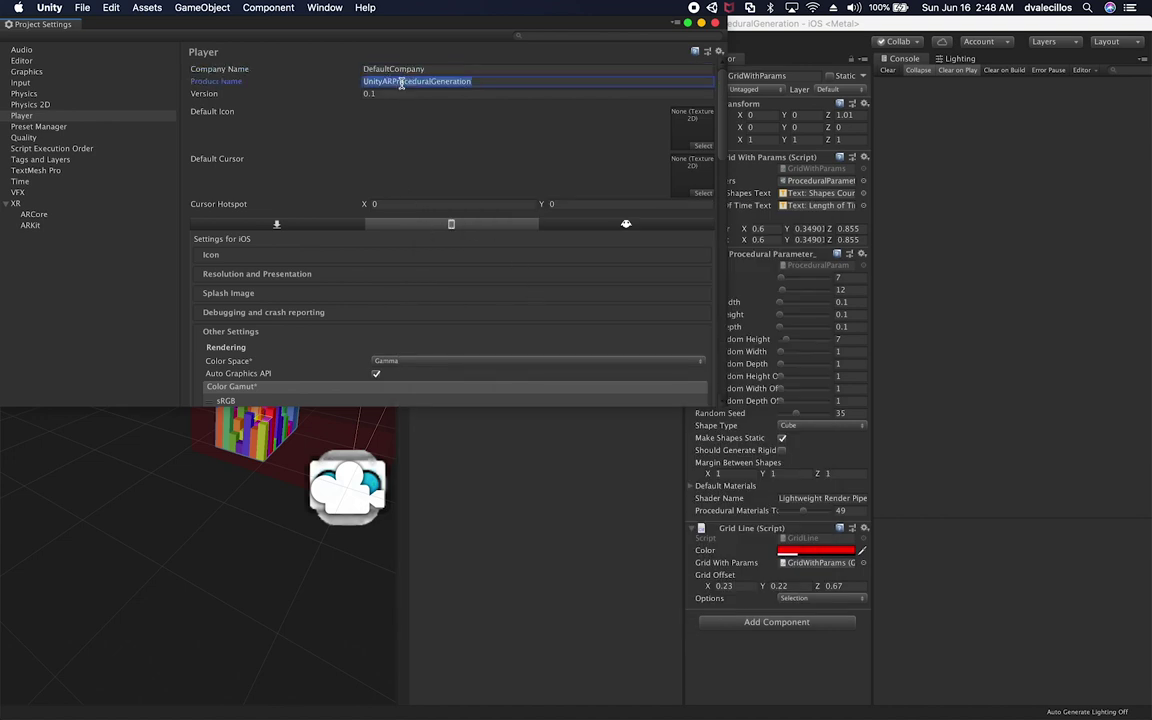
text(AR Proc)
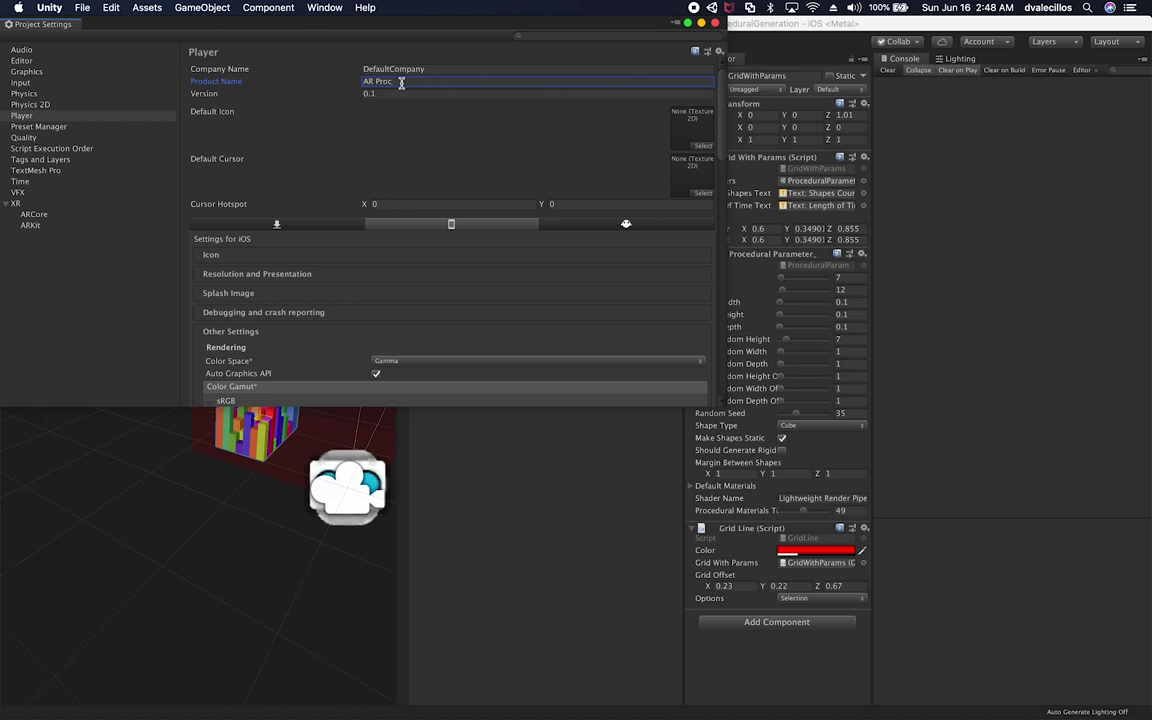
click(390, 71)
text(Dilmer Games LLC)
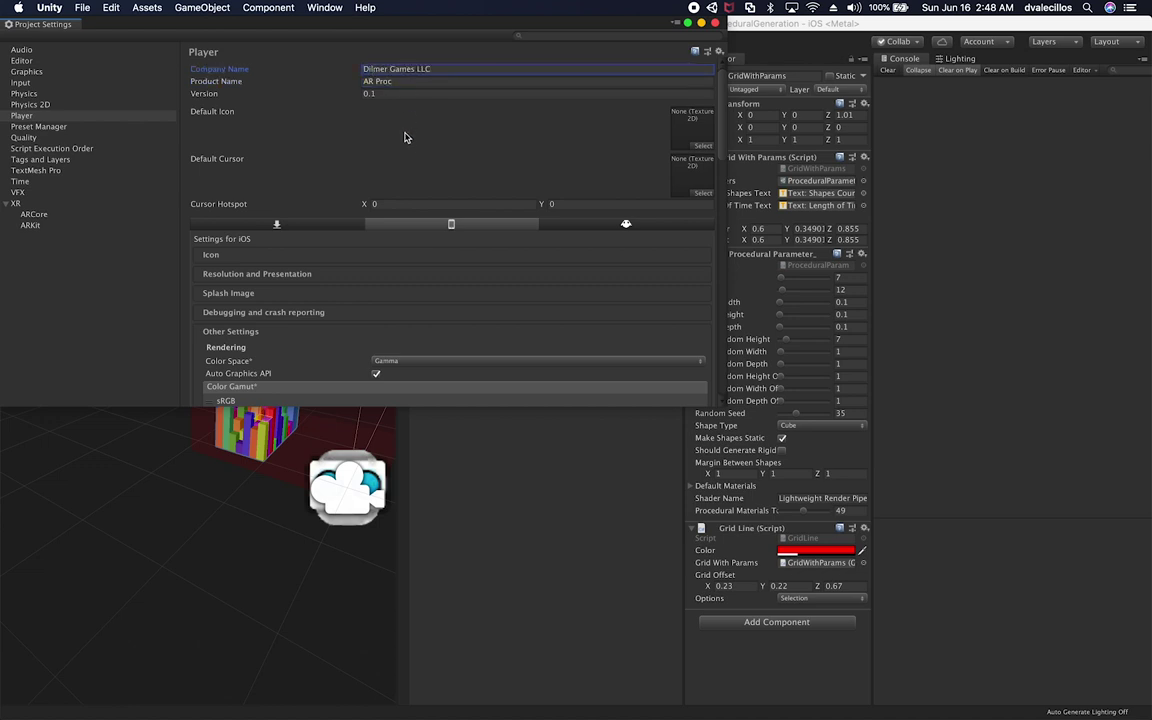
click(386, 94)
text(1.)
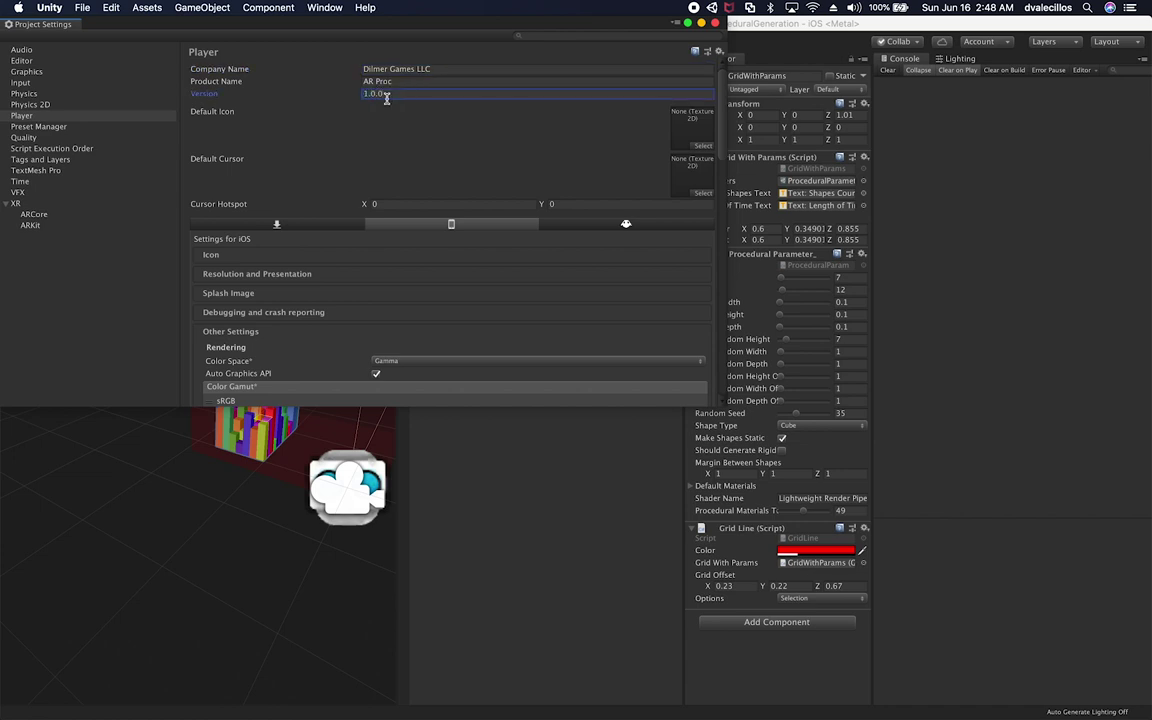
- Set the iOS Bundle Identifier to com.dilmergames.arproc and the Build number to 1.0.0
scroll(450, 290, down, 5)
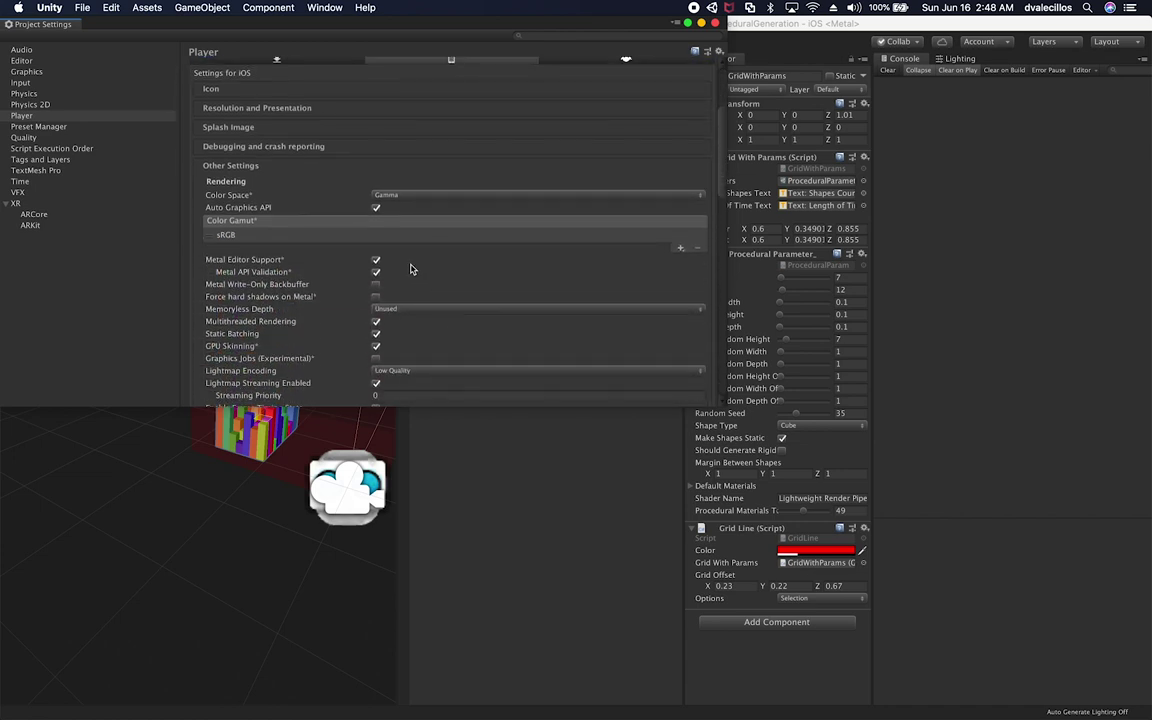
scroll(410, 269, down, 6)
click(405, 233)
text(com.dilmergames.)
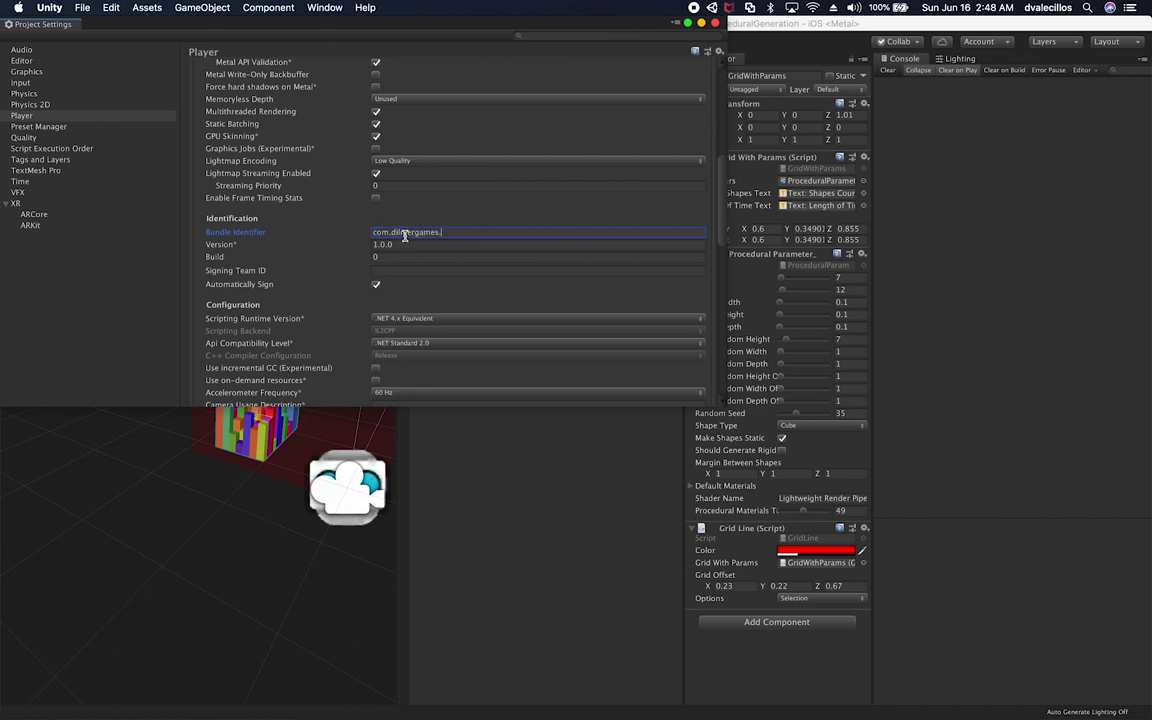
key(BackSpace)
key(BackSpace)
key(BackSpace)
click(401, 245)
click(397, 258)
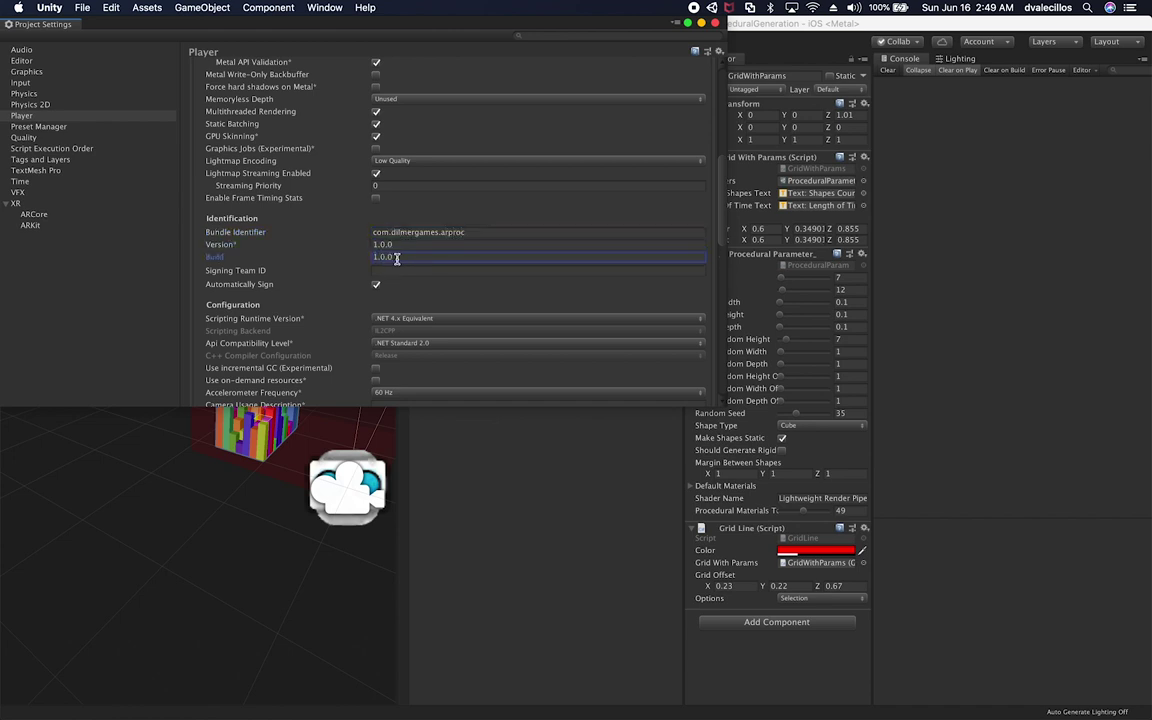
- Set the Camera Usage Description in the iOS Player settings to "For ARKit Usage"
scroll(450, 336, down, 5)
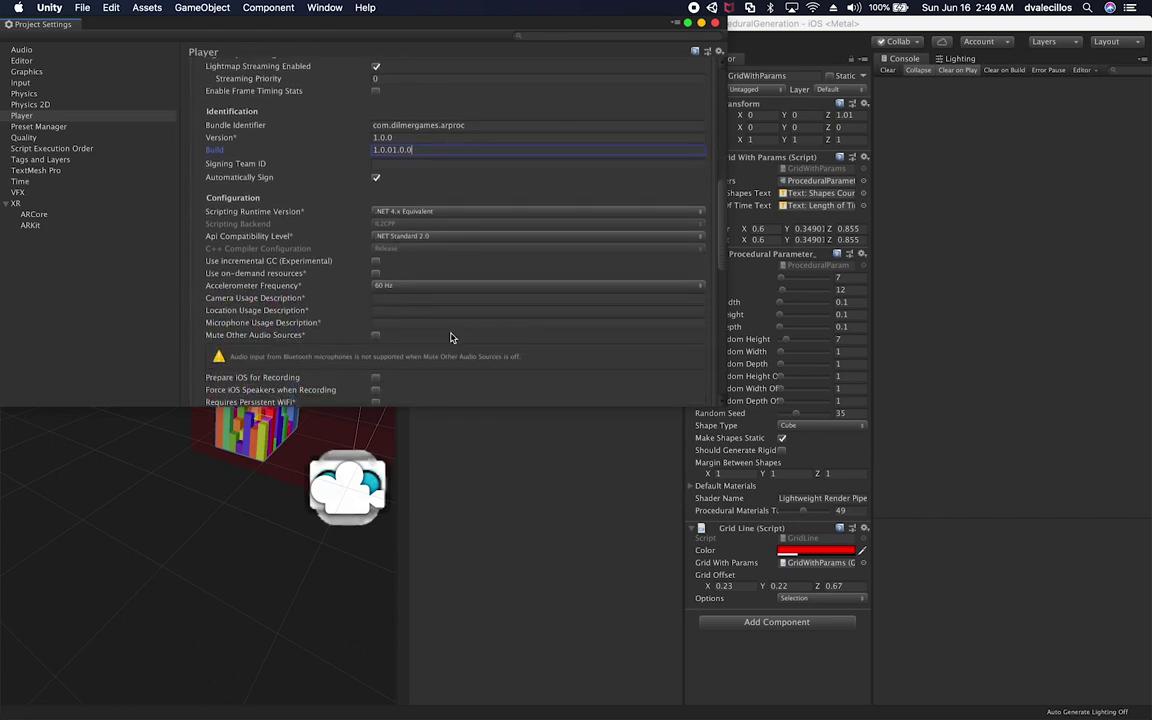
scroll(452, 337, down, 4)
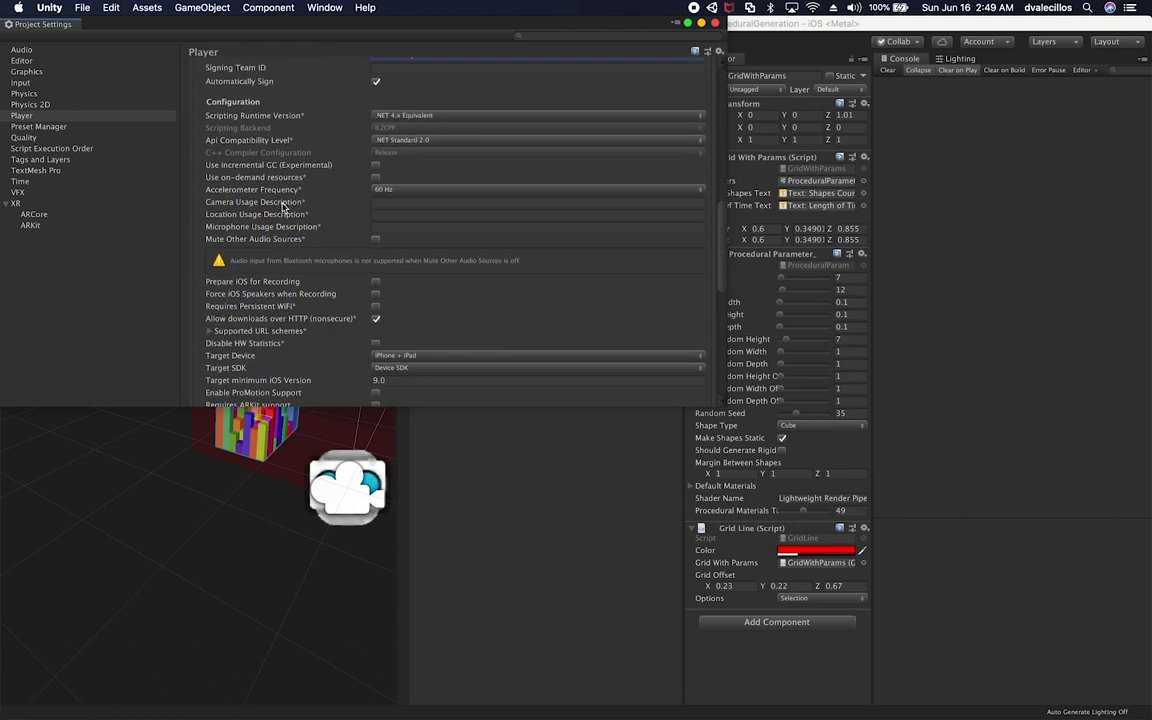
mouse_move(284, 207)
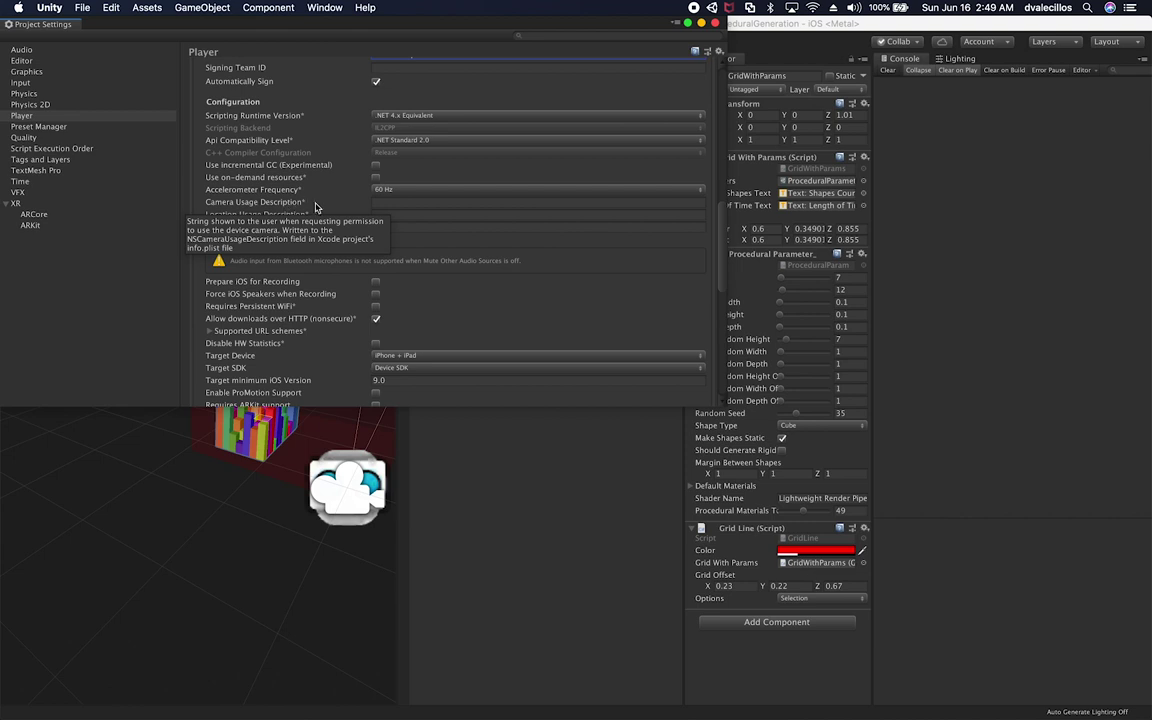
click(386, 204)
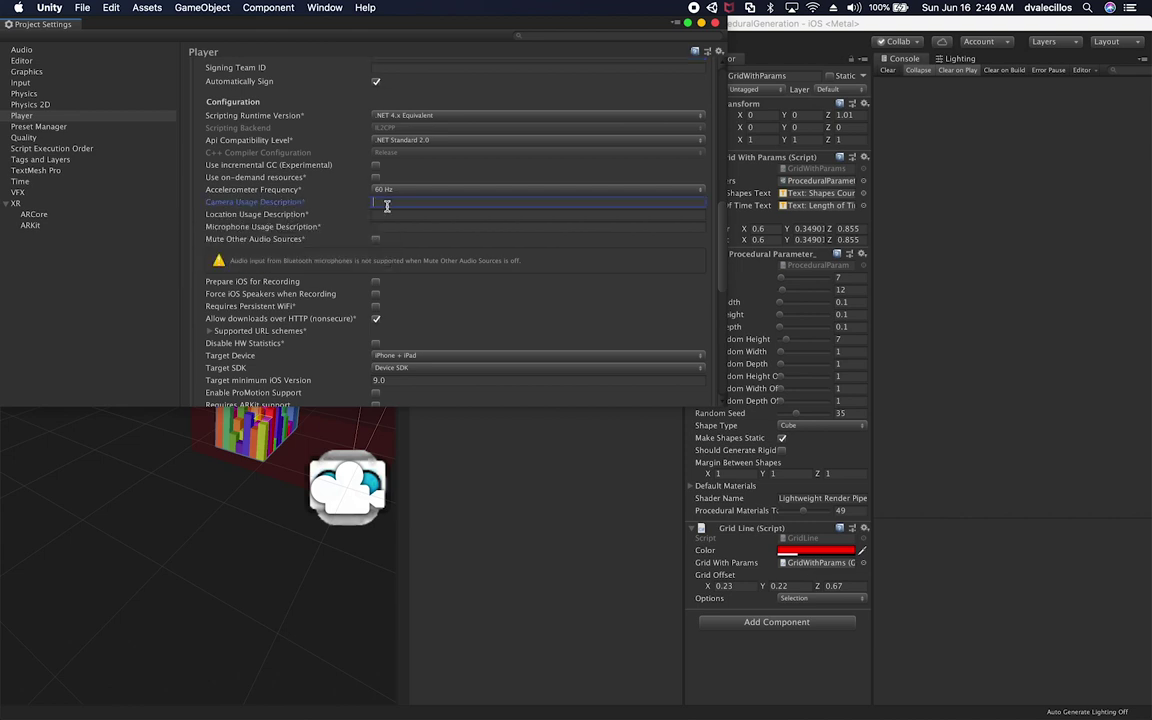
text(ARKit)
triple_click(389, 202)
click(449, 200)
text(For)
- Set the iOS build Architecture to ARM64
scroll(423, 296, down, 3)
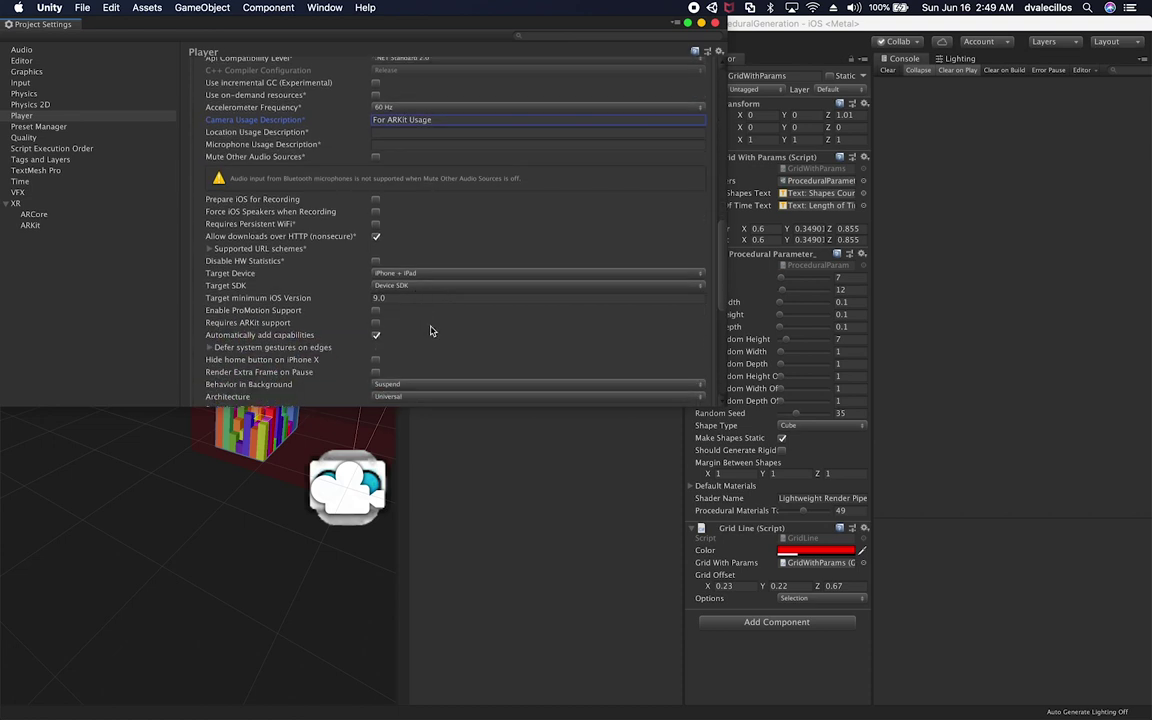
scroll(426, 320, down, 3)
click(394, 297)
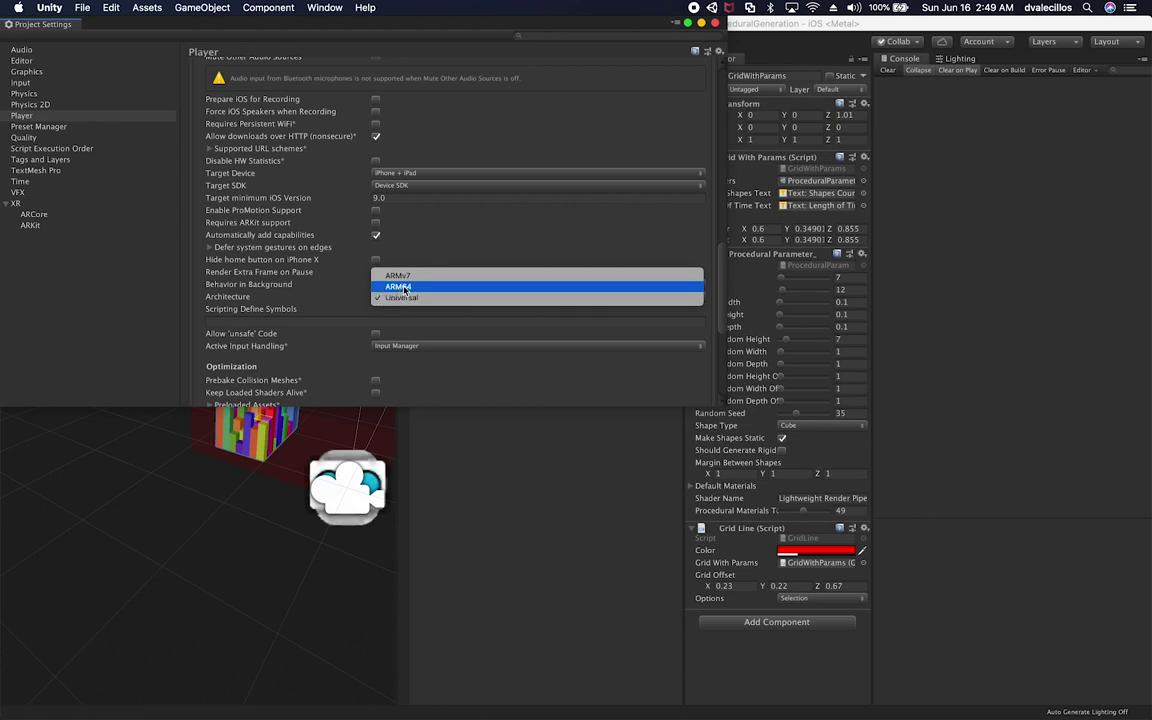
click(404, 287)
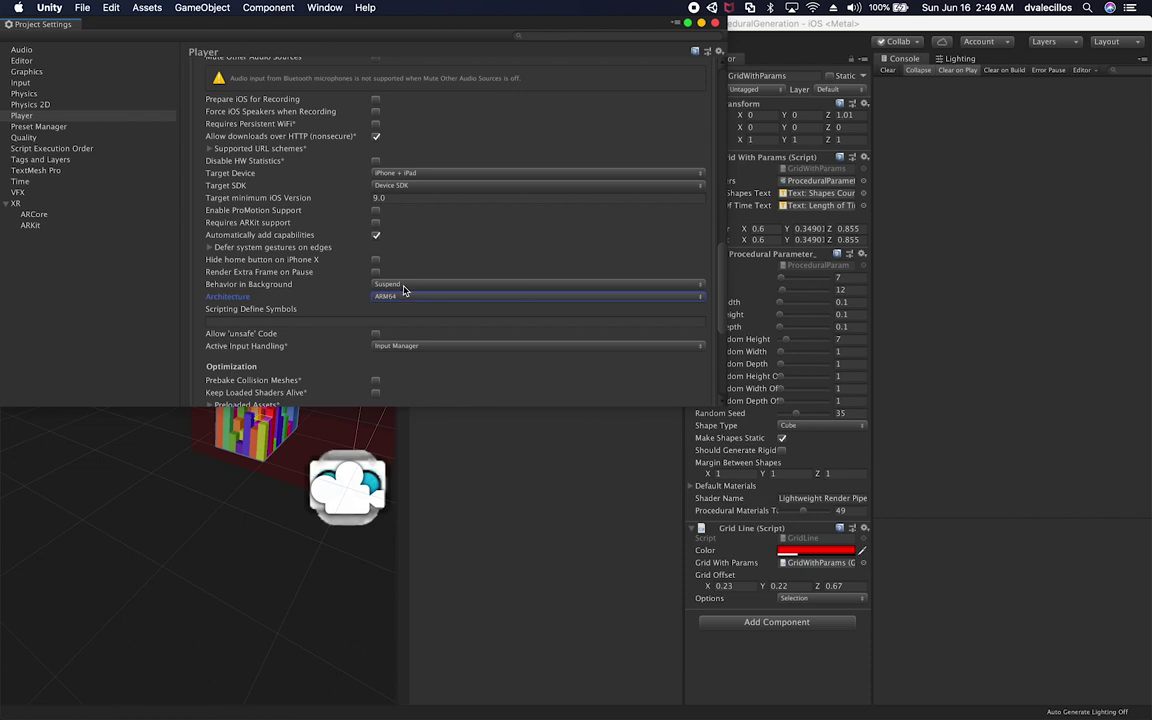
- Set the Target minimum iOS Version to 11.0, check the remaining Player settings and close Project Settings
scroll(422, 275, down, 5)
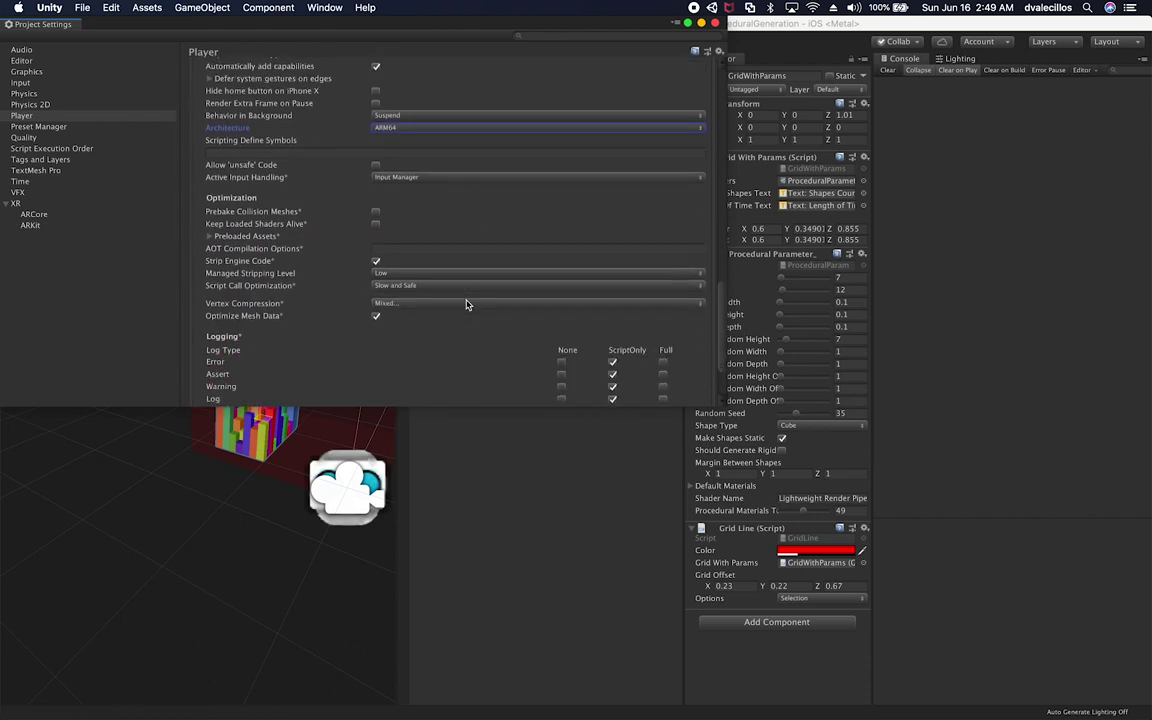
scroll(422, 275, up, 4)
click(394, 169)
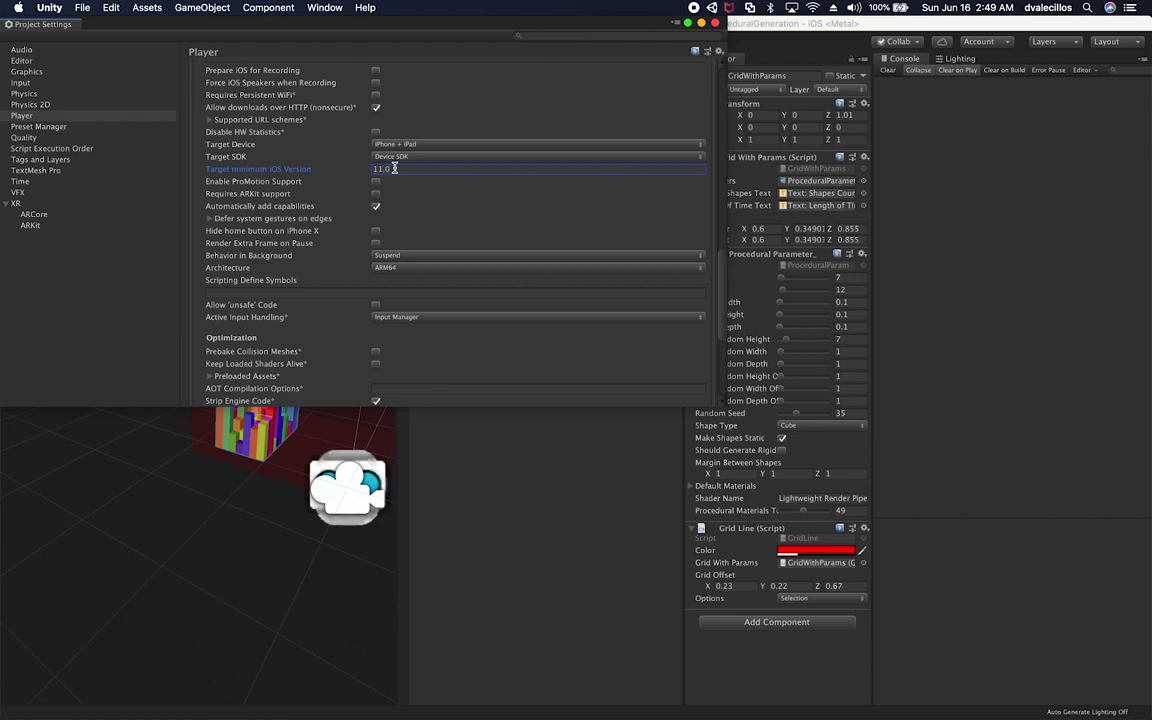
scroll(447, 257, down, 3)
scroll(447, 257, up, 10)
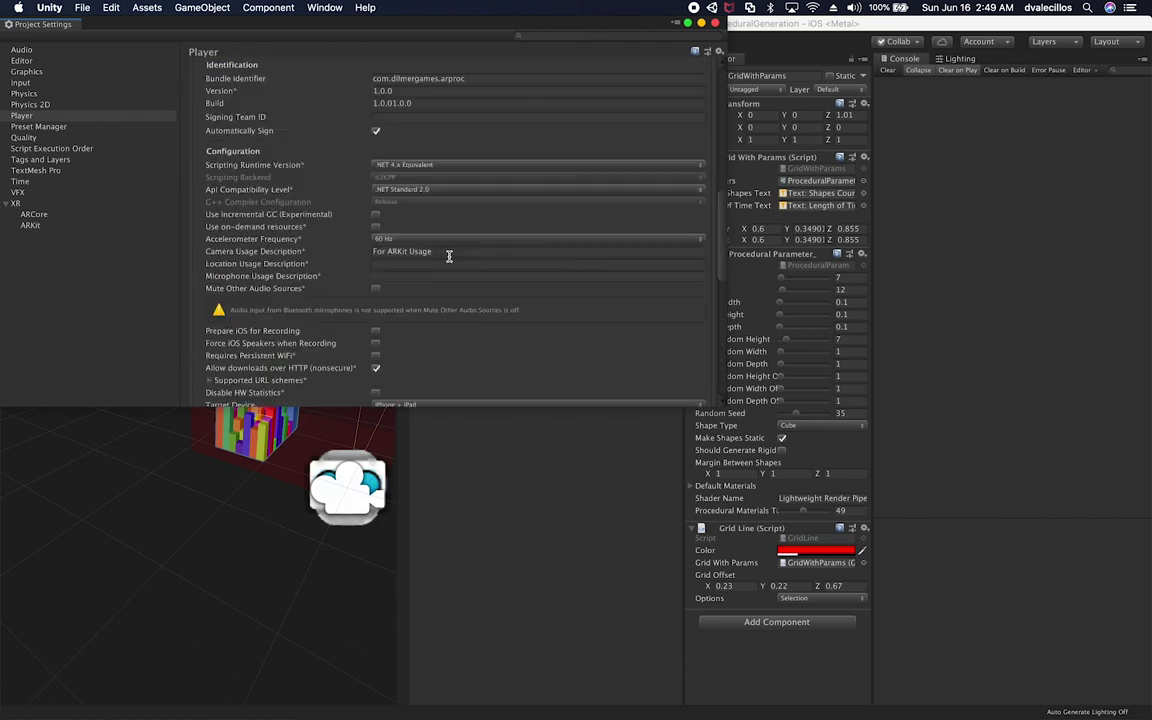
scroll(449, 261, up, 5)
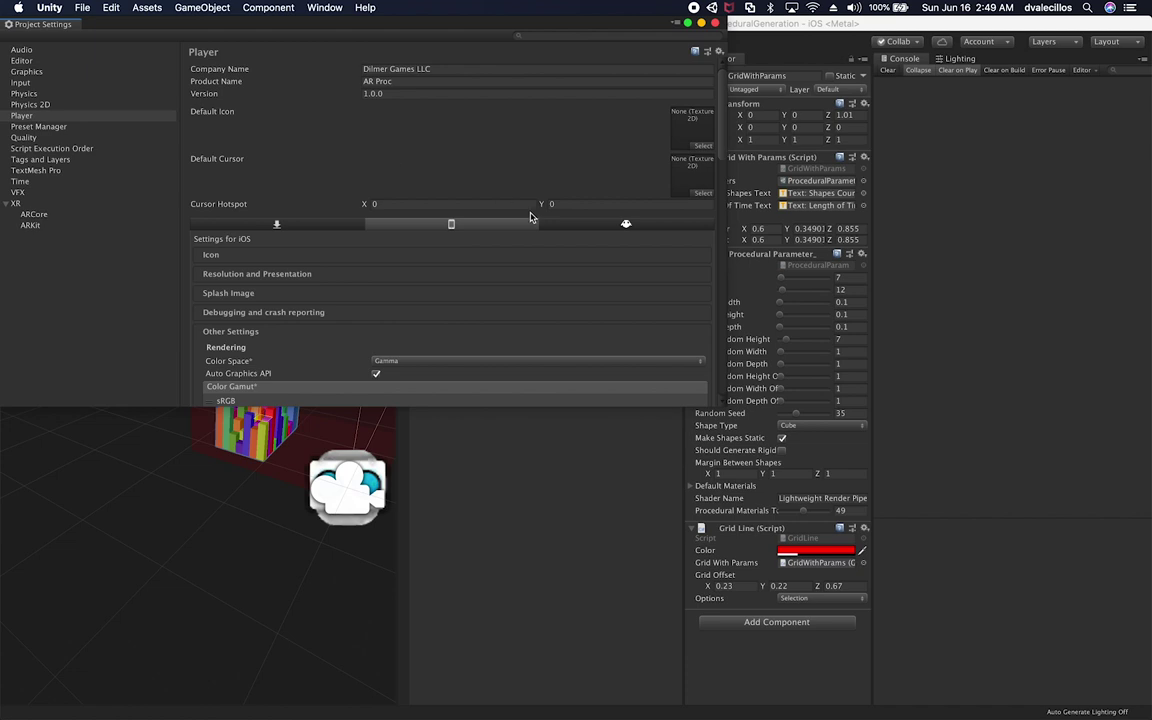
click(715, 22)
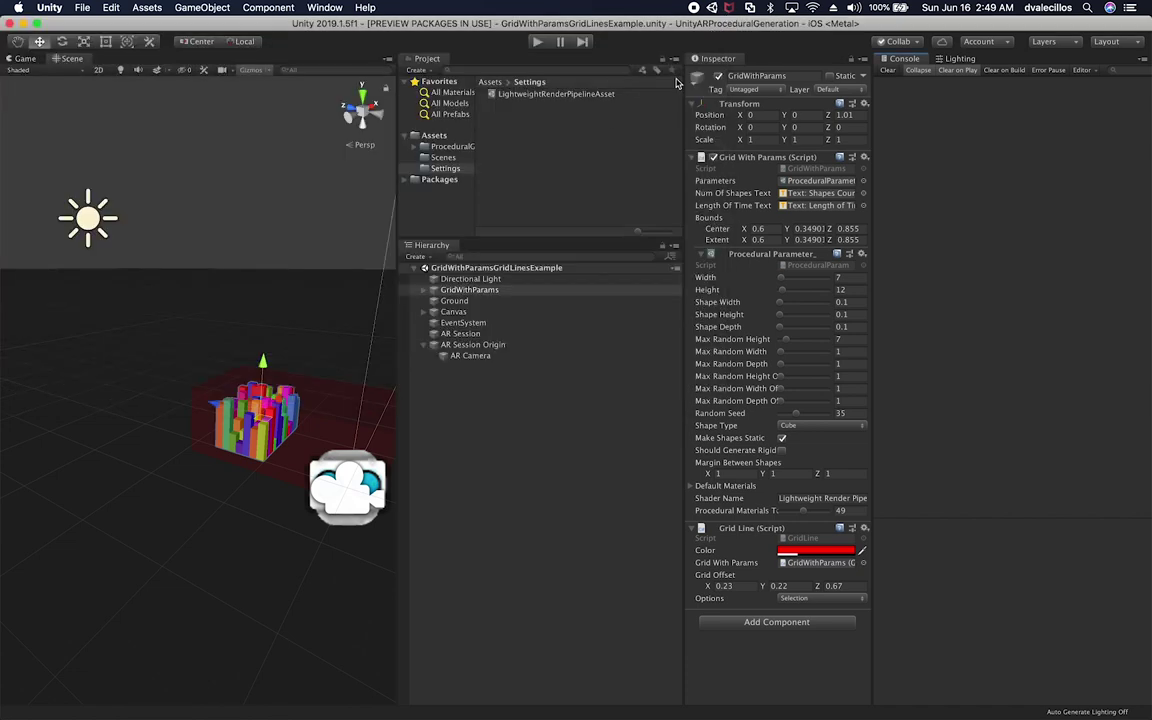
- Build the iOS project from the Build Settings into a folder named Proc on the Desktop
click(82, 7)
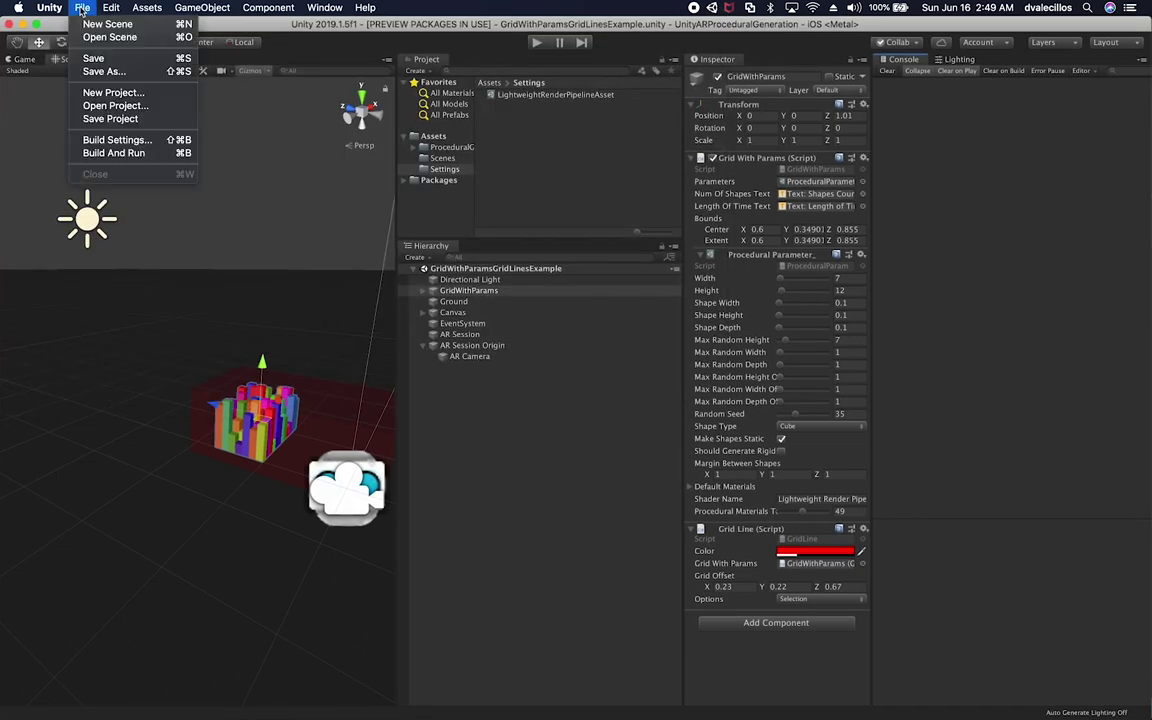
click(117, 140)
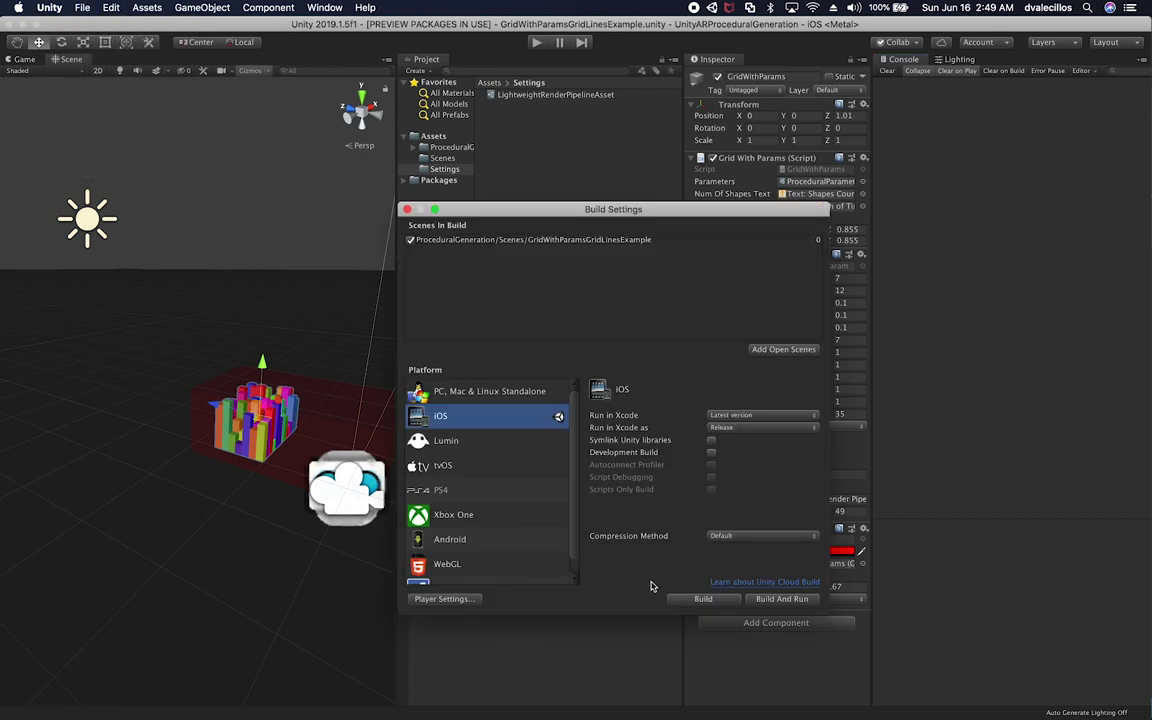
click(705, 599)
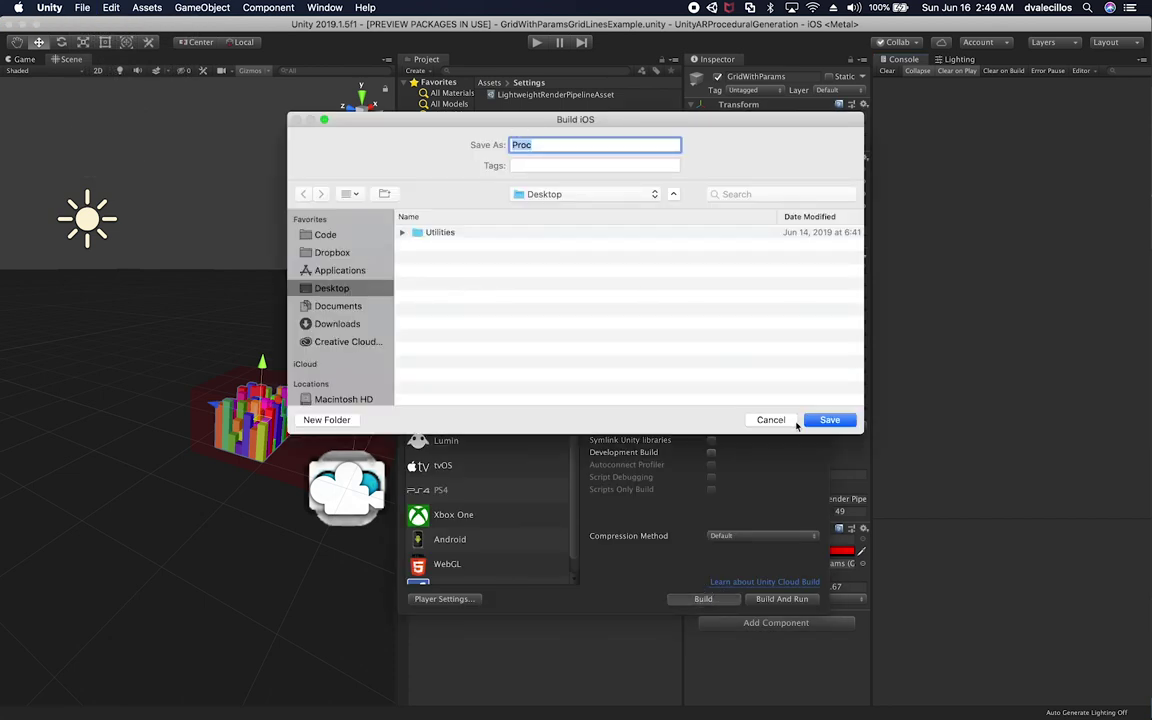
click(829, 420)
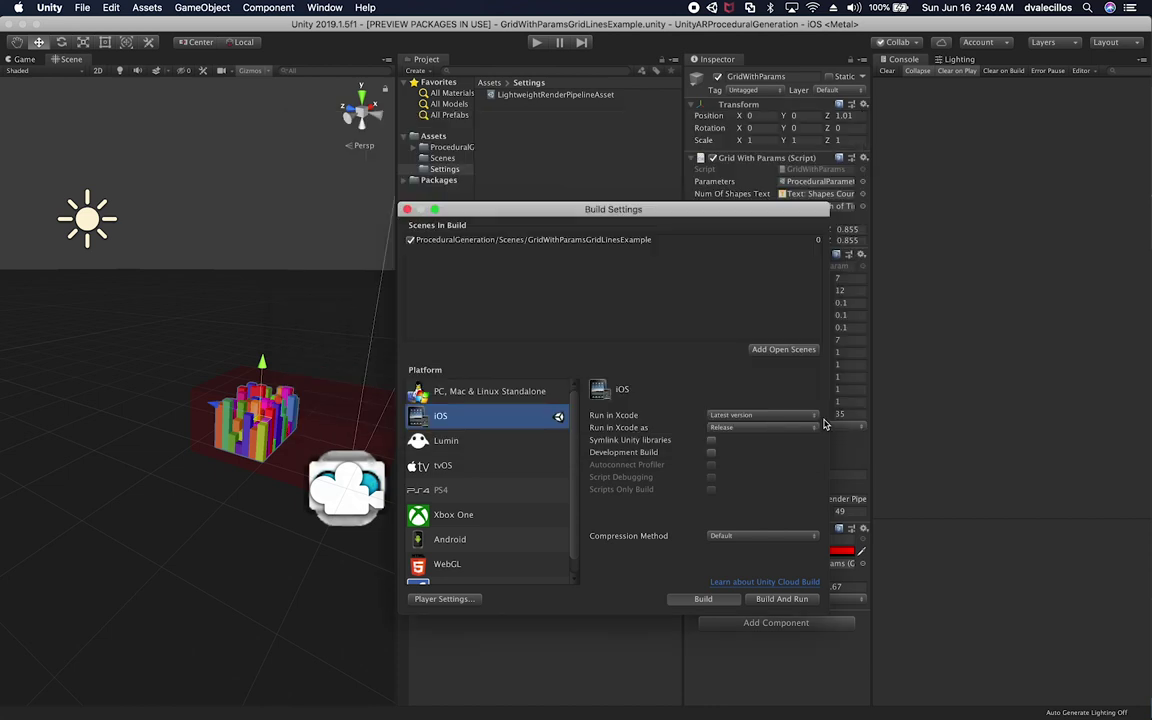
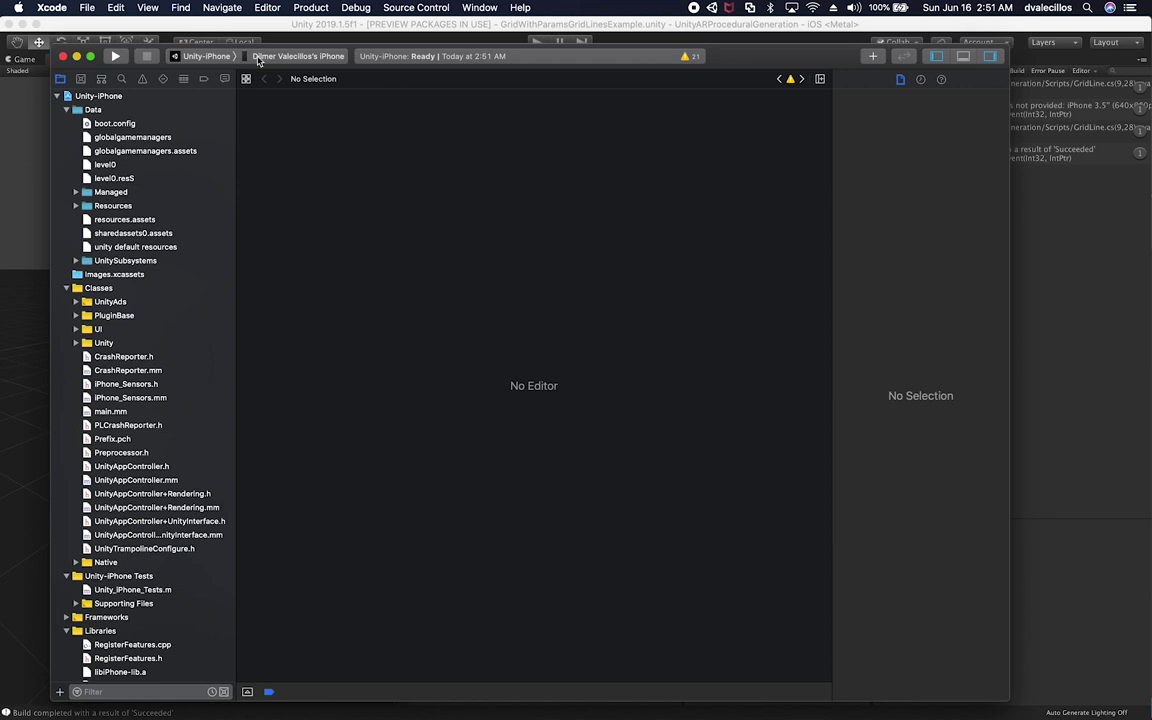
- In Xcode, assign the first individual development team to the Unity-iPhone target's signing and run the app on the connected iPhone
click(133, 99)
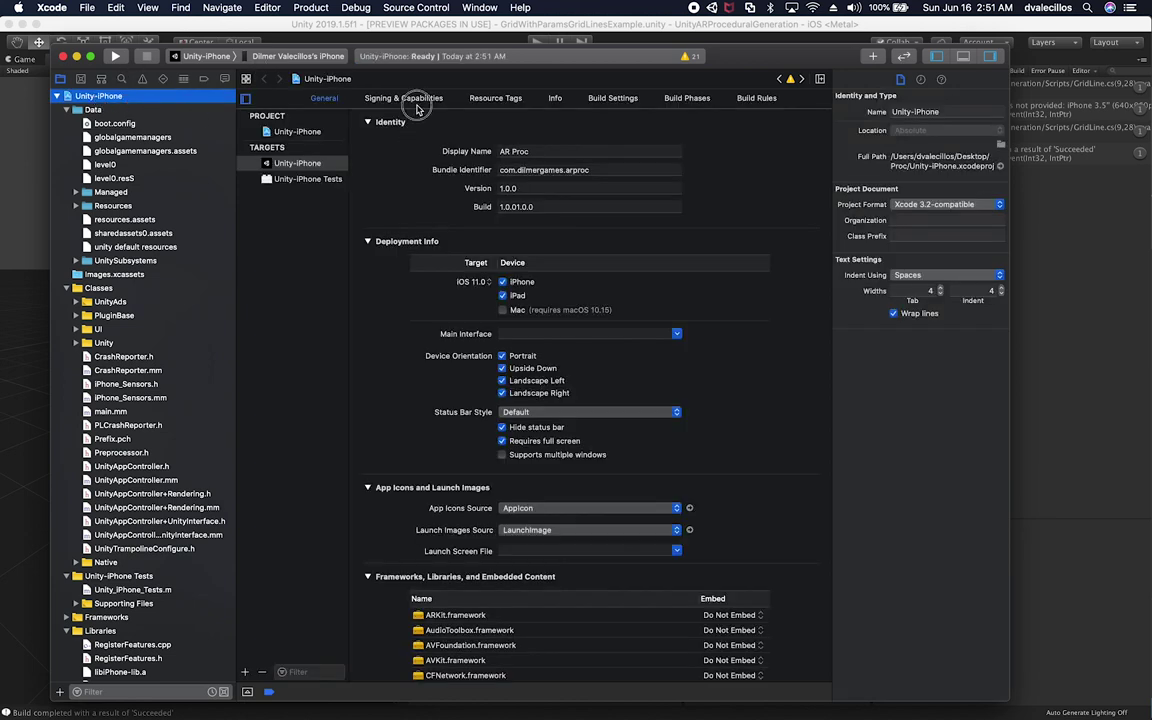
click(380, 98)
click(535, 200)
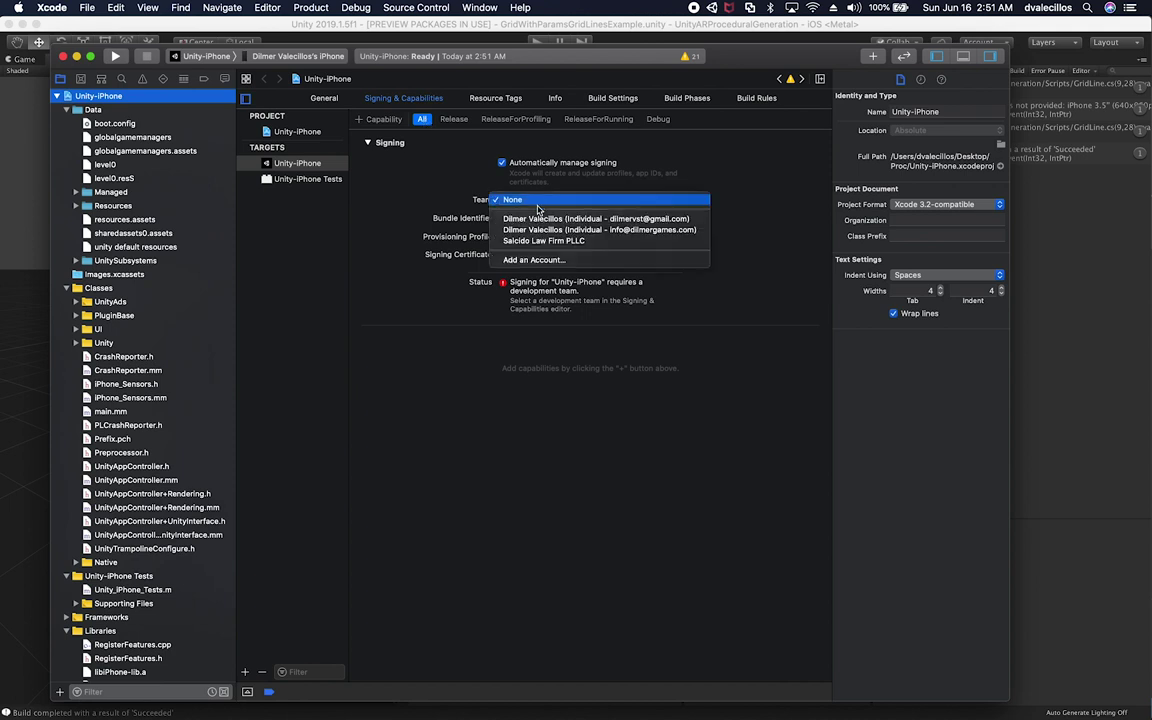
click(538, 219)
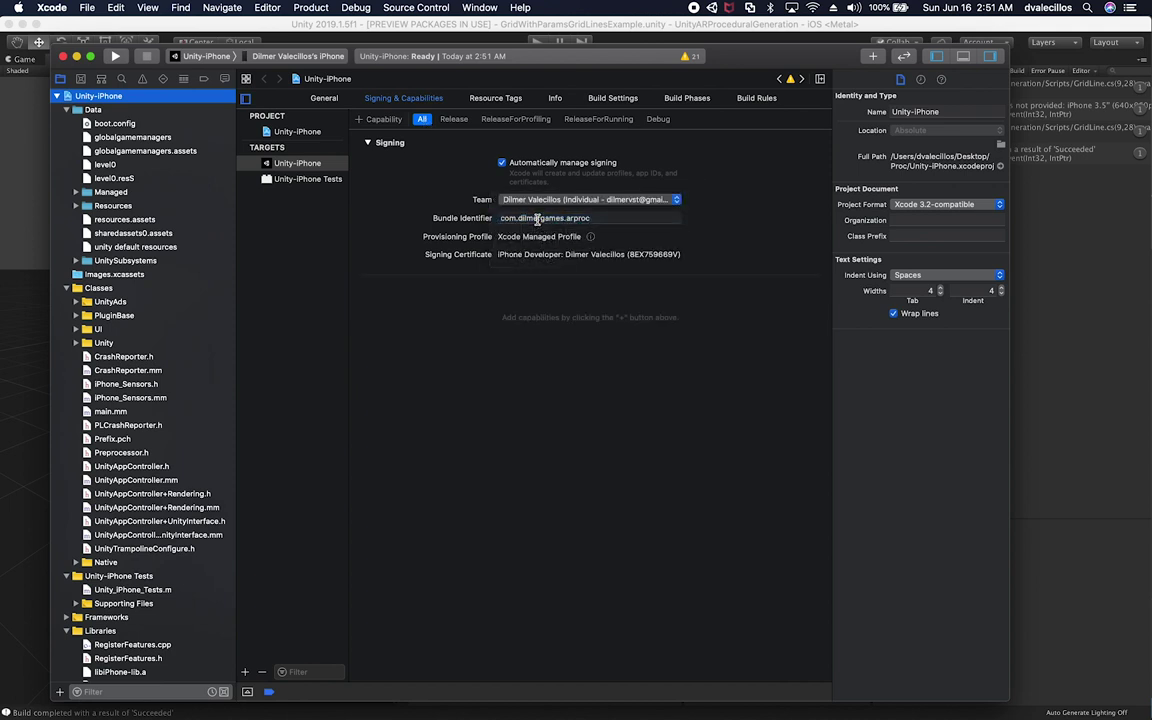
key(super+r)
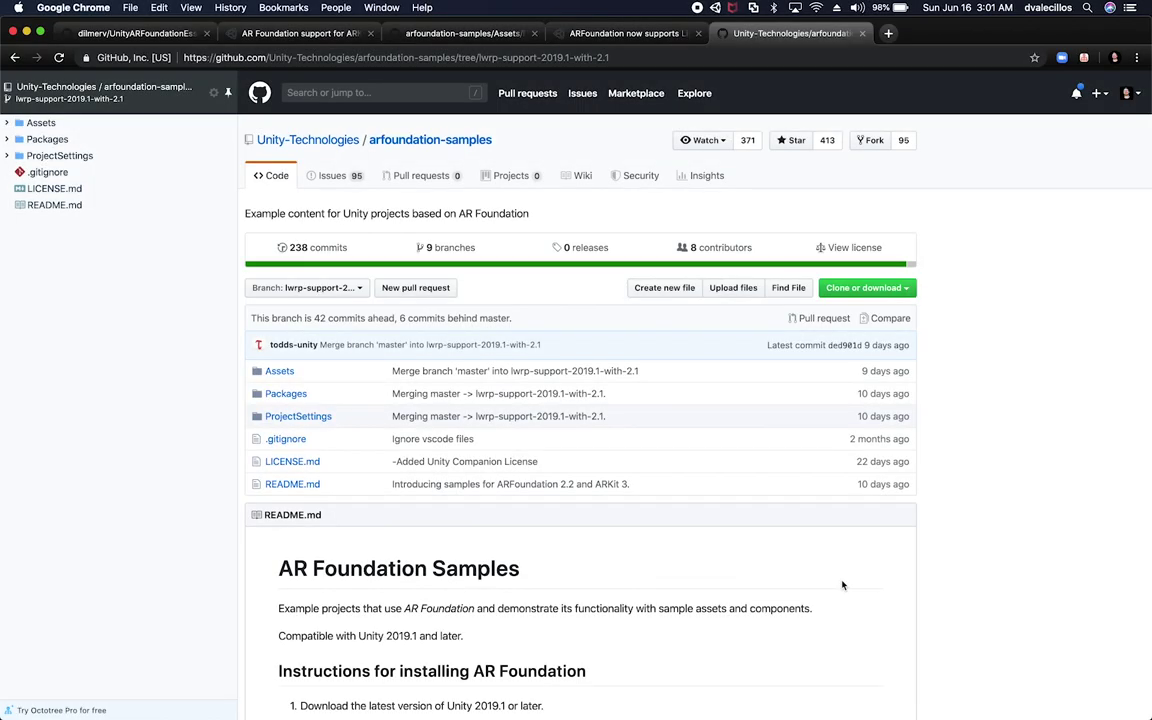
- In Chrome, select the lwrp-support-2019.1-with-2.1 branch of arfoundation-samples and open its SSH clone address for copying
click(333, 287)
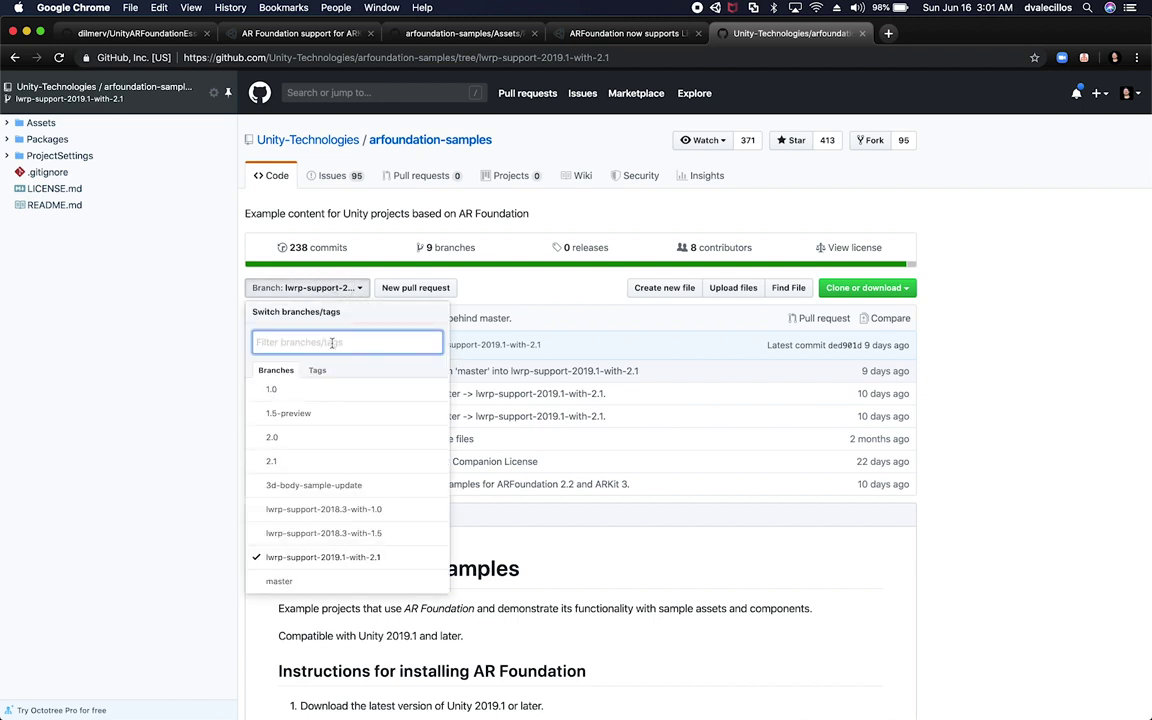
click(377, 565)
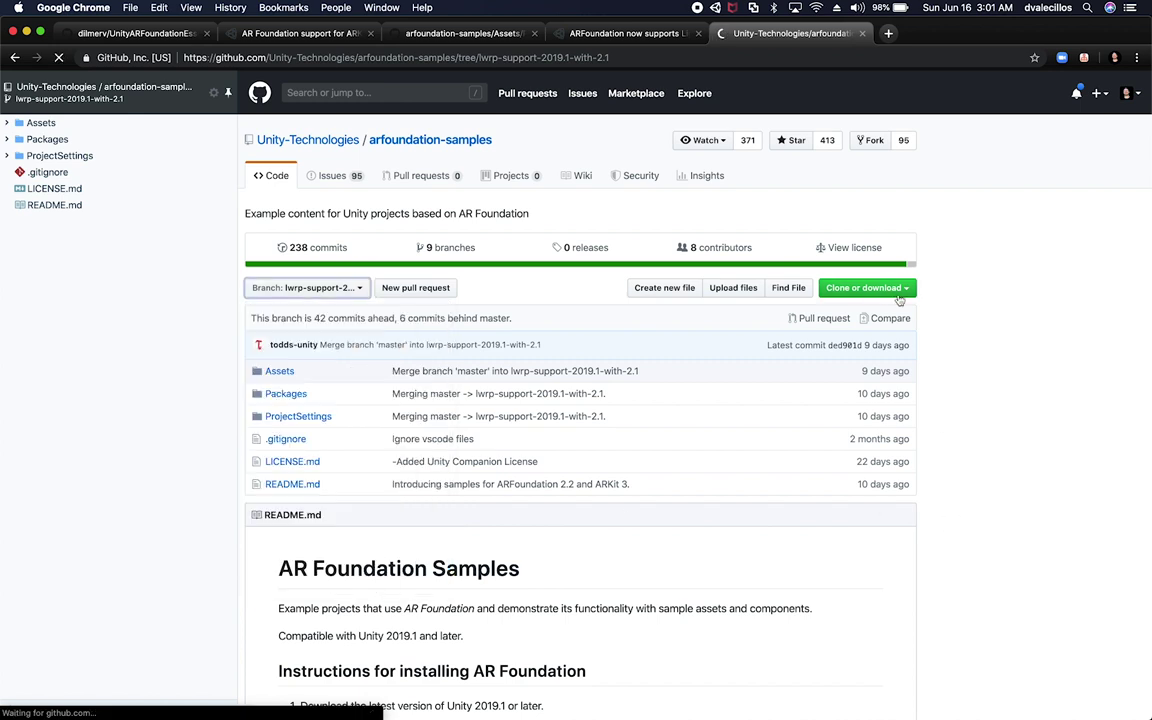
click(866, 288)
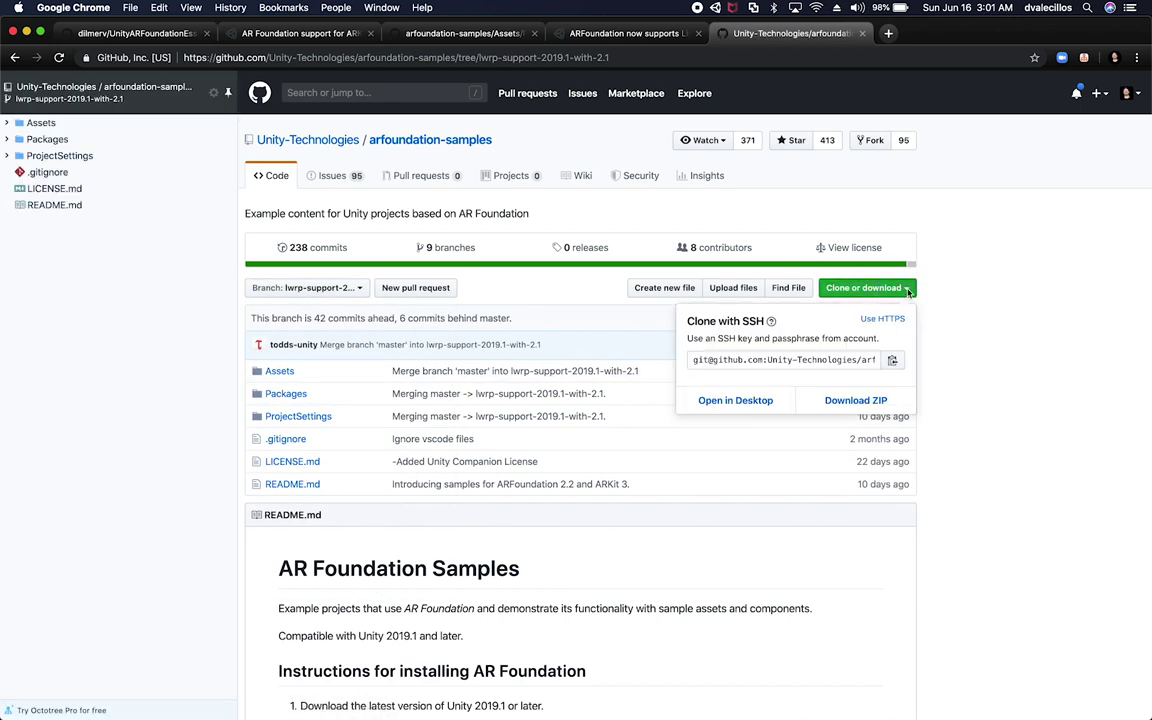
- Switch to Terminal and run rm -rf ./temp in the UnityARProceduralGeneration folder
key(super+Tab)
key(super+Tab)
key(super+Tab)
key(super+Tab)
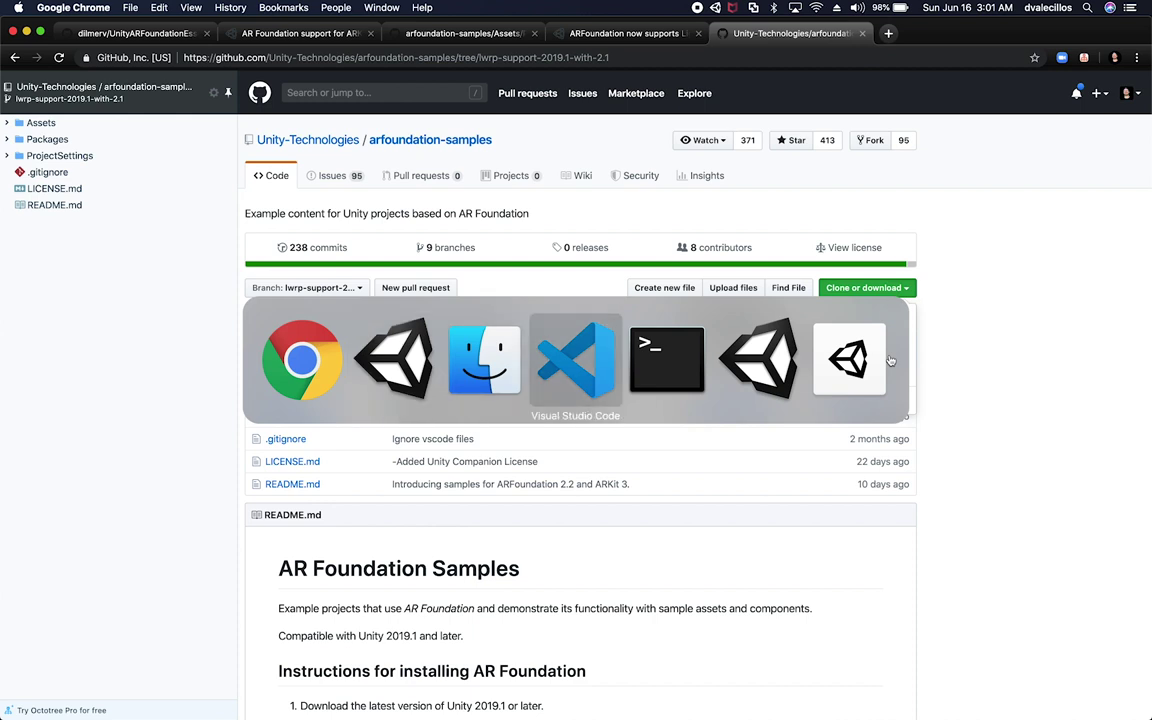
text(cd te)
key(BackSpace)
key(BackSpace)
key(BackSpace)
key(BackSpace)
key(BackSpace)
text(rm)
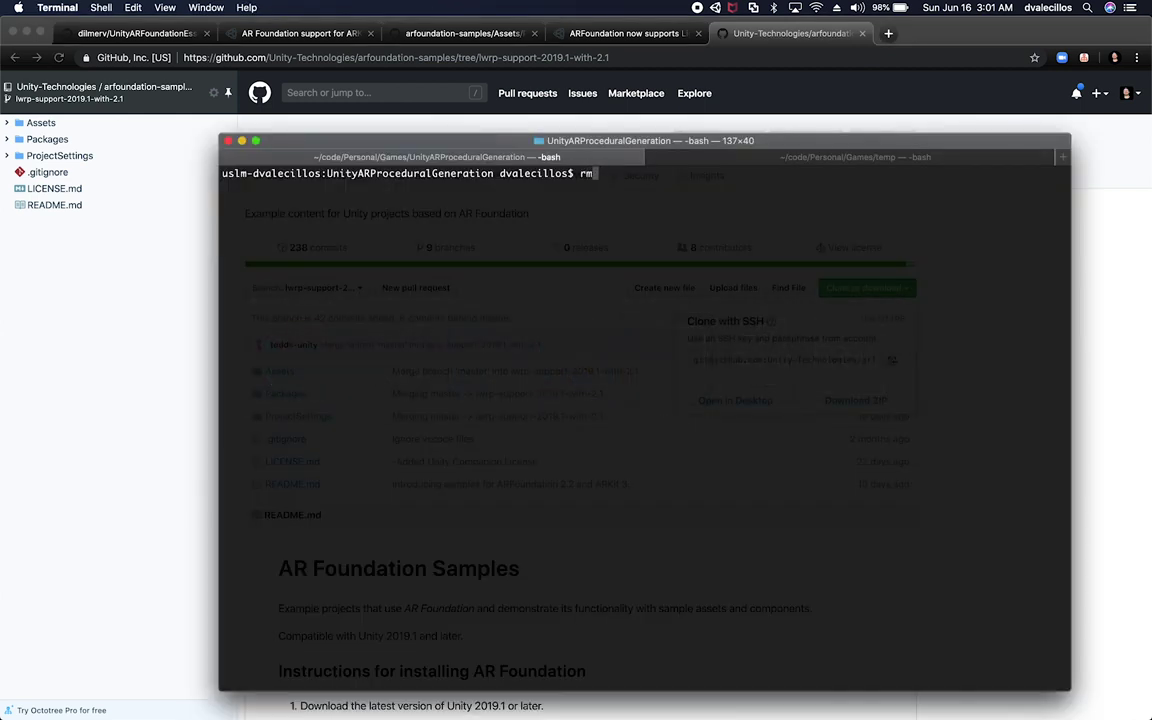
text( -rf ./temp)
key(Return)
- Go up to the Games folder, list its contents and delete the old temp folder there
text(cd)
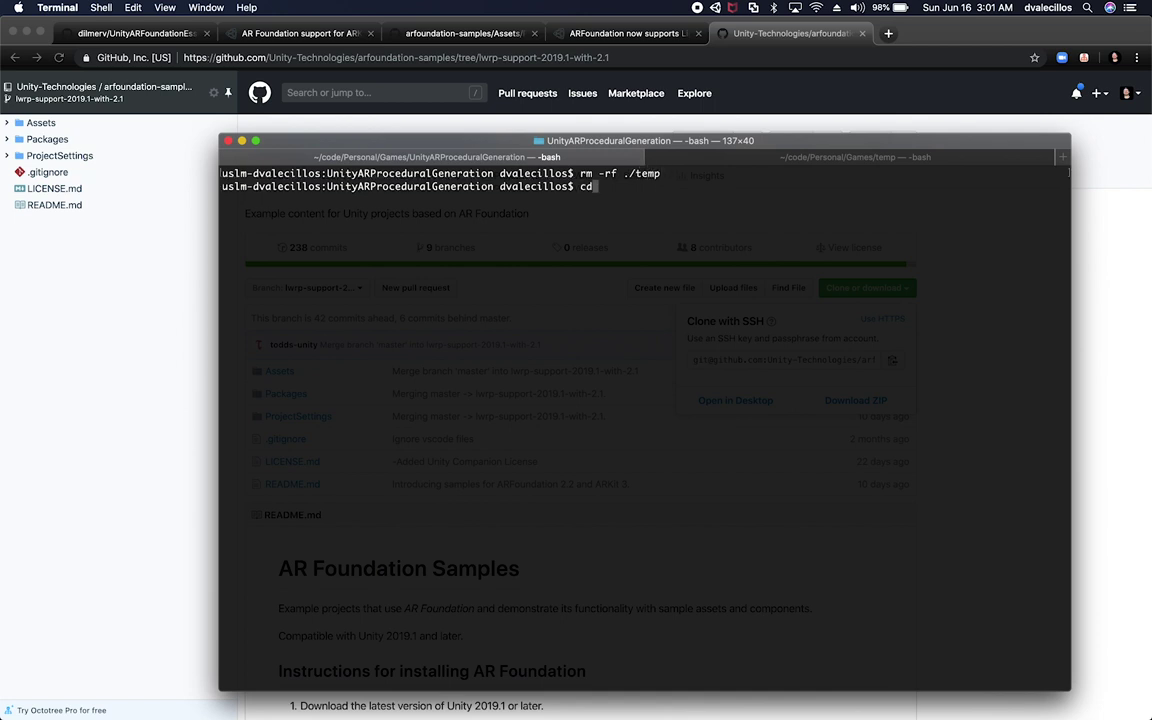
text( ..)
key(Return)
text(ls)
key(Return)
text(rm -rf temp/)
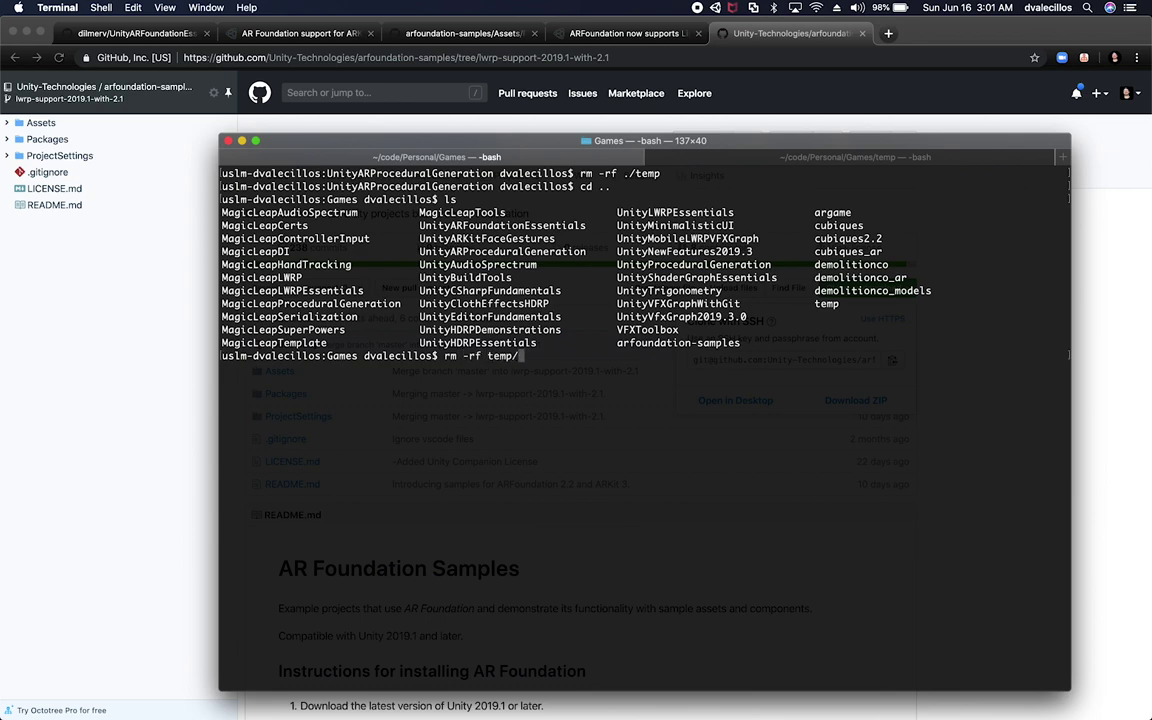
key(Return)
- Create a new temp folder inside Games, enter it and list its contents in a cleared terminal
text(mkdir temp)
key(Return)
text(ls)
key(Return)
text(cd temp/)
key(Return)
key(super+k)
text(ls)
key(Return)
- Clone the Unity-Technologies arfoundation-samples repository over SSH into the temp folder
text(git clone)
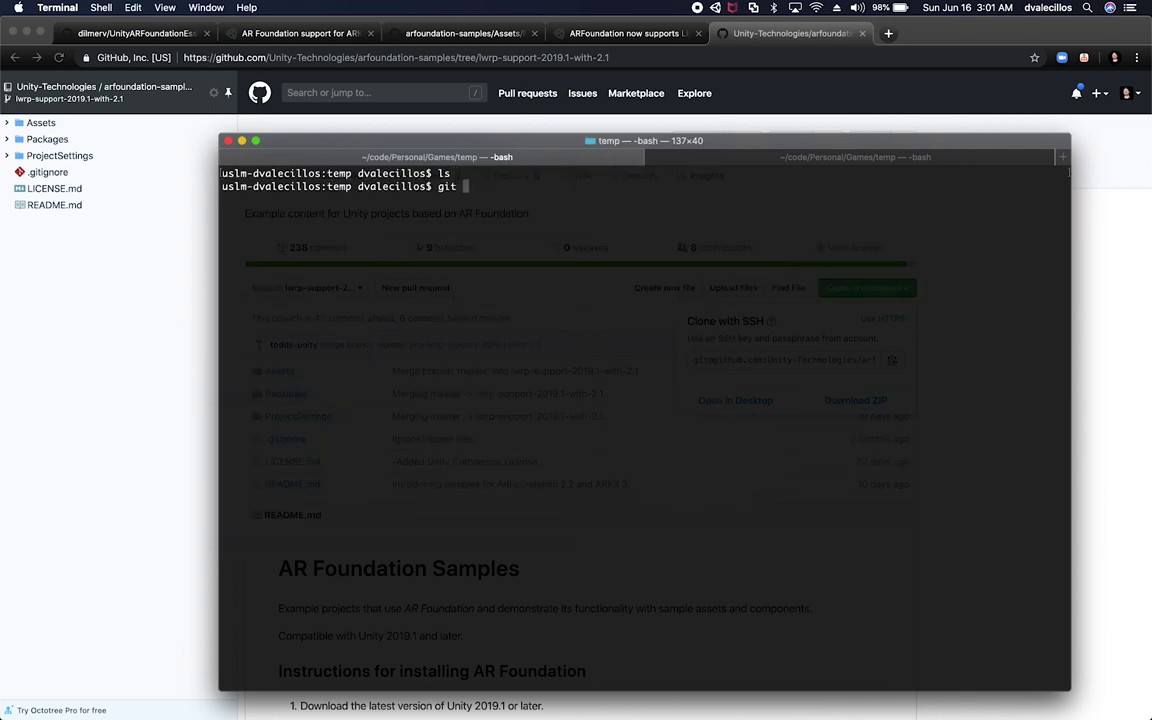
key(super+v)
key(Return)
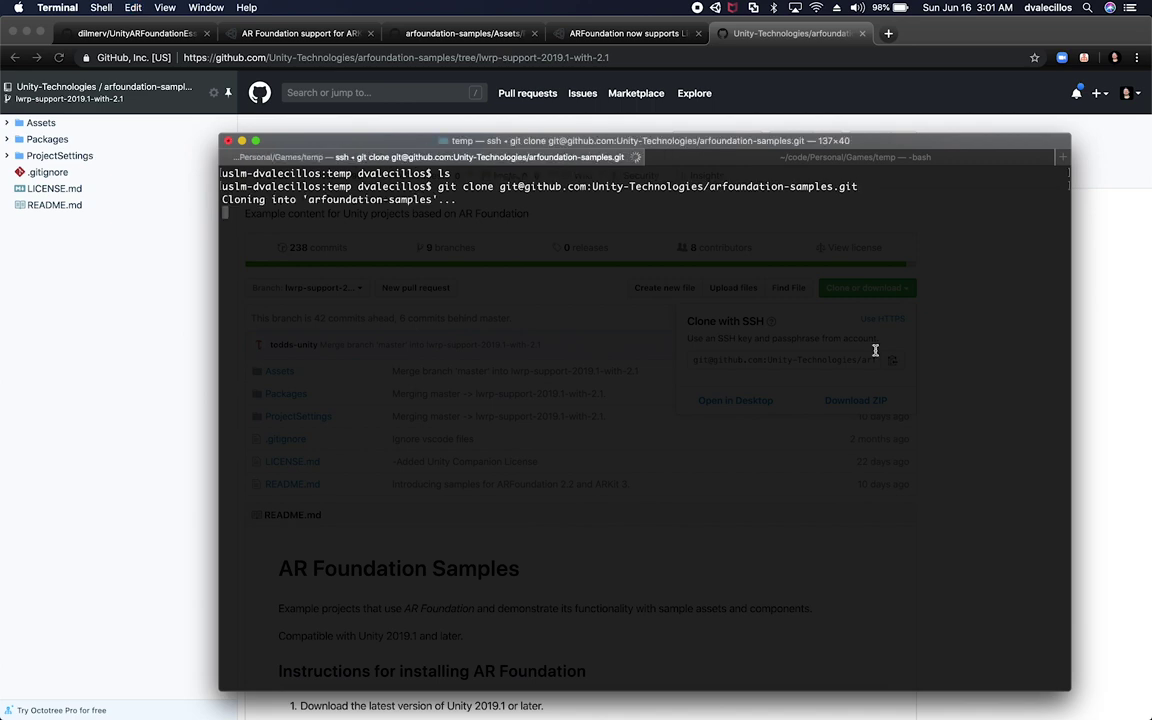
- Copy the lwrp-support-2019.1-with-2.1 branch name from the GitHub page's address in Chrome and return to Terminal
key(super+Tab)
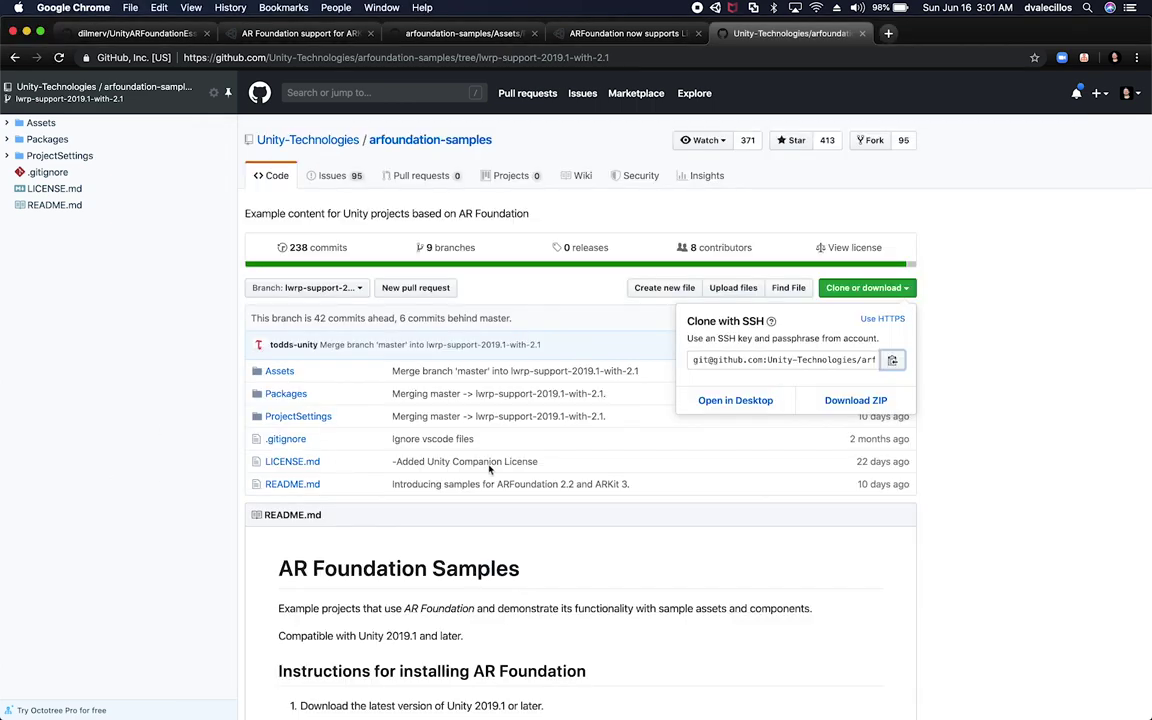
click(330, 297)
click(336, 289)
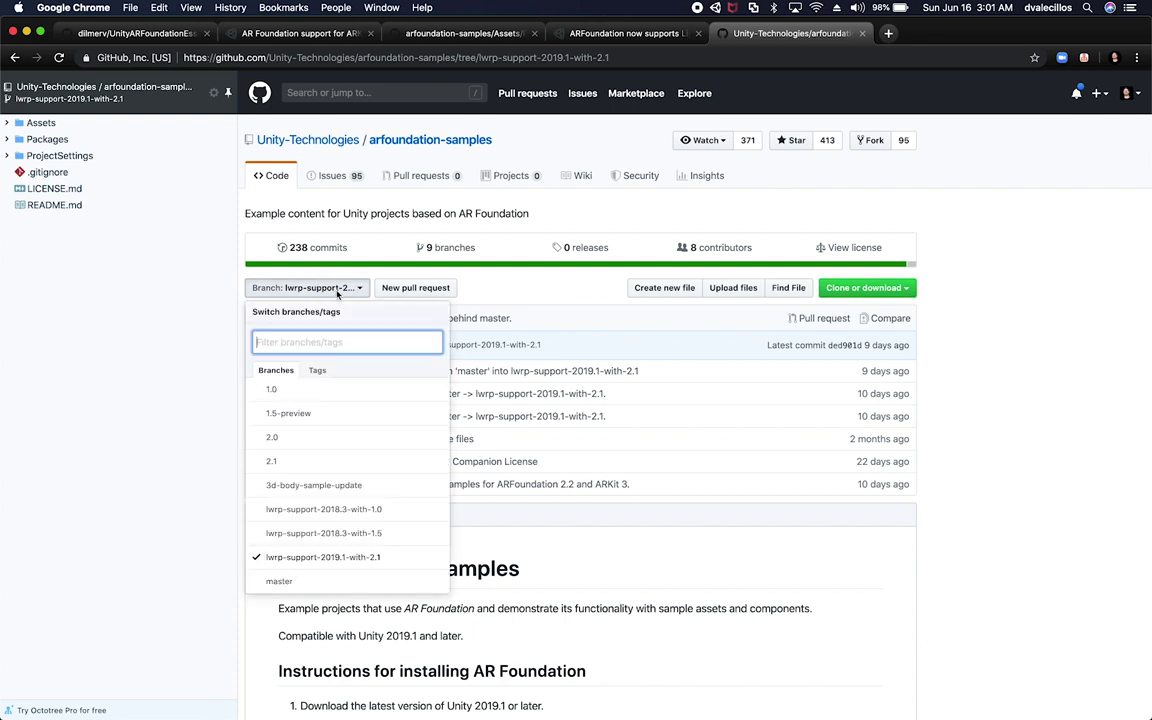
click(490, 57)
double_click(490, 57)
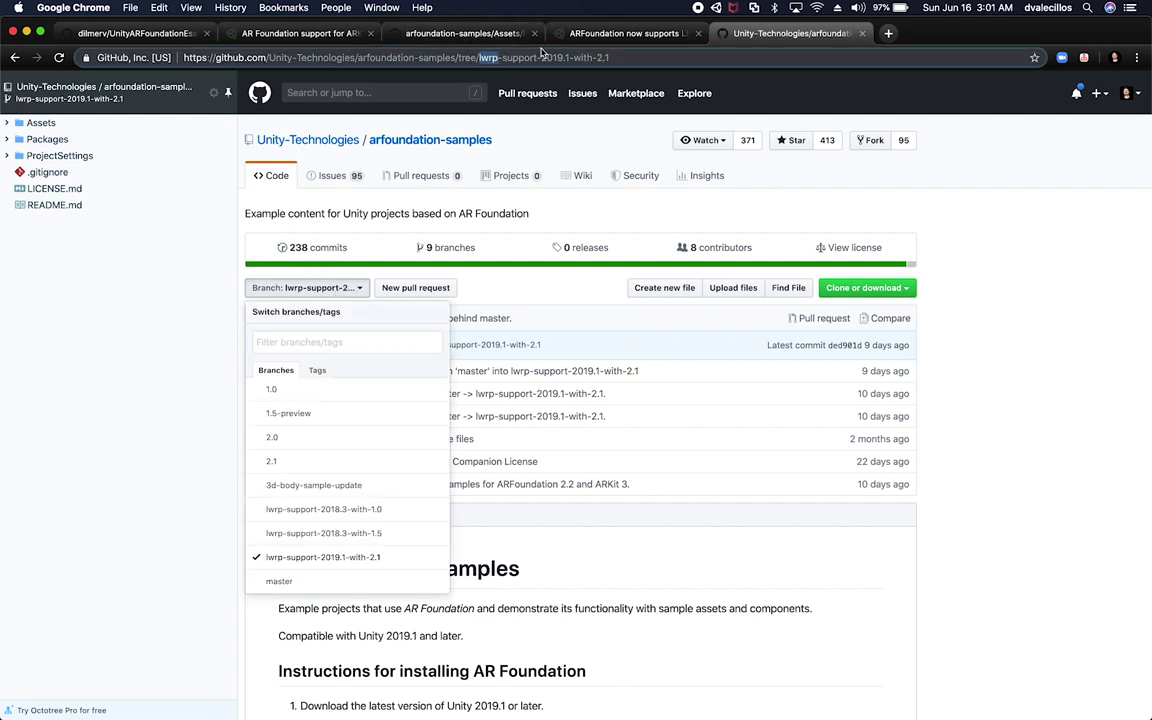
key(super+c)
key(super+Tab)
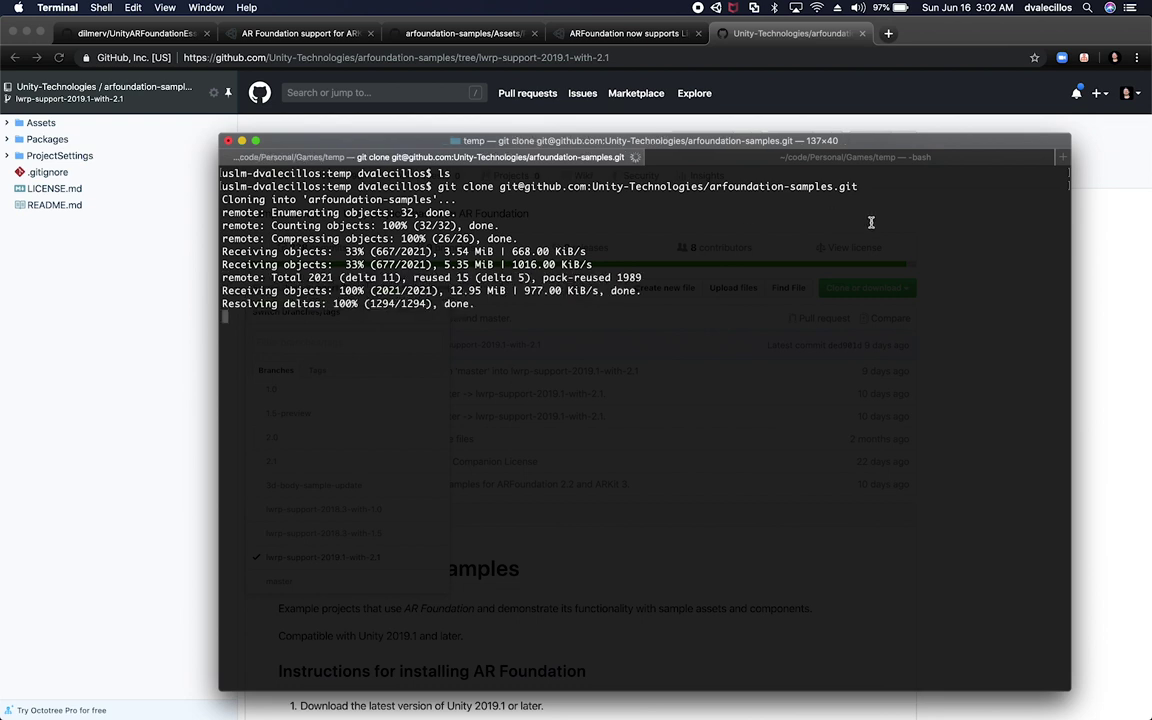
key(Return)
key(Return)
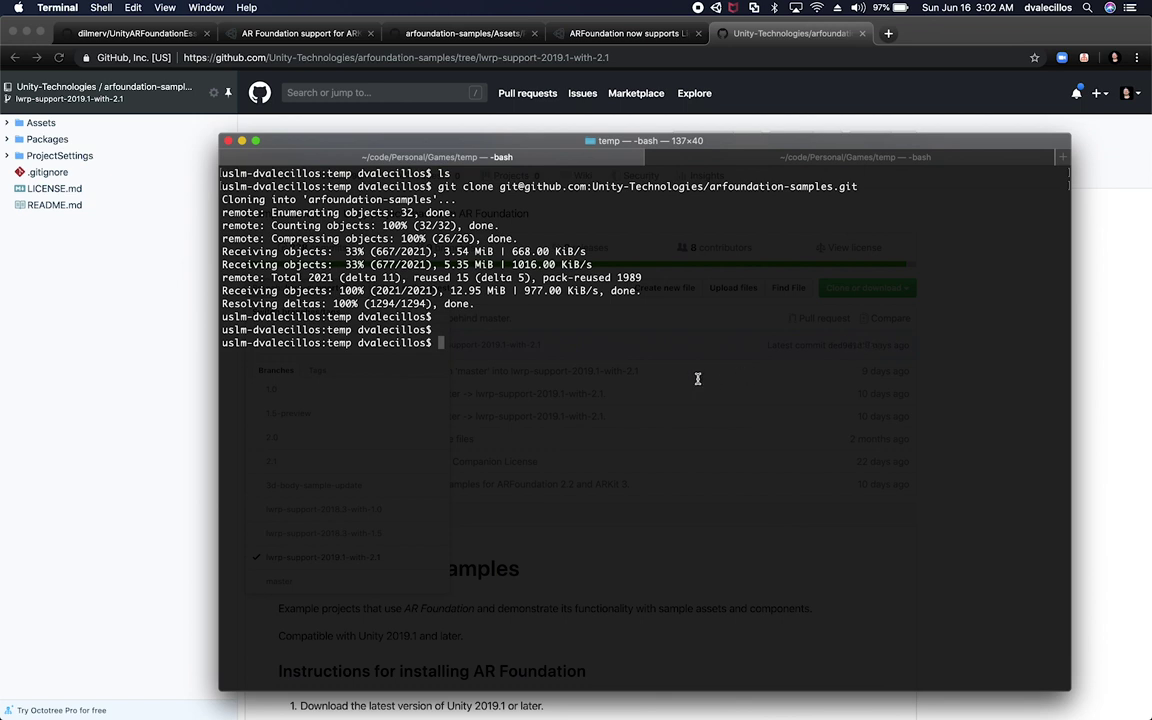
- List the temp folder, enter the cloned arfoundation-samples folder and list its contents
text(ls)
key(Return)
text(cd ar)
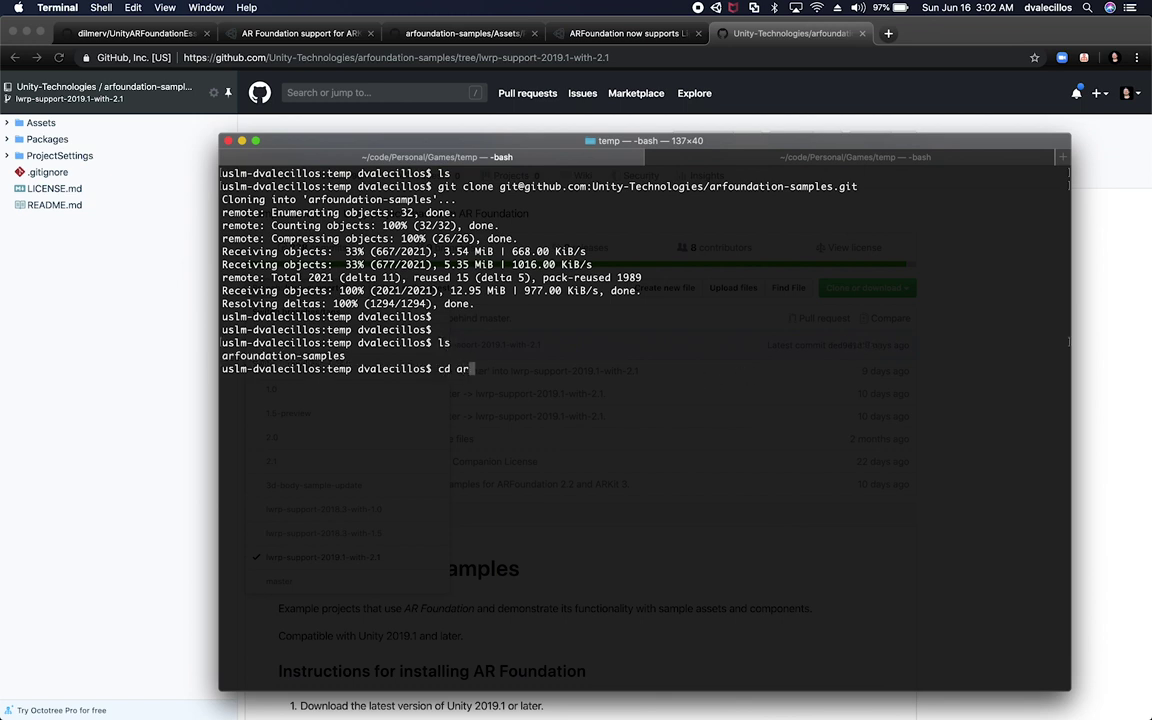
key(Tab)
key(Return)
text(ls)
key(Return)
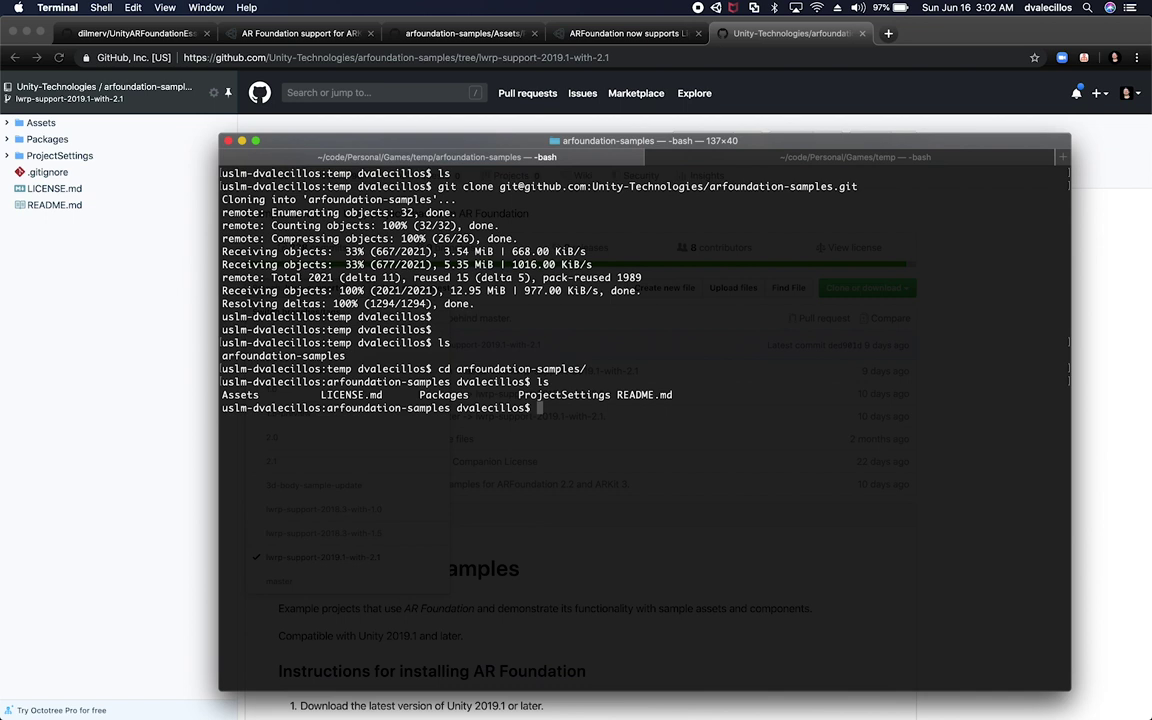
- Check out the lwrp-support-2019.1-with-2.1 branch with git, using the copied branch name
text(git checkout)
key(super+v)
key(Return)
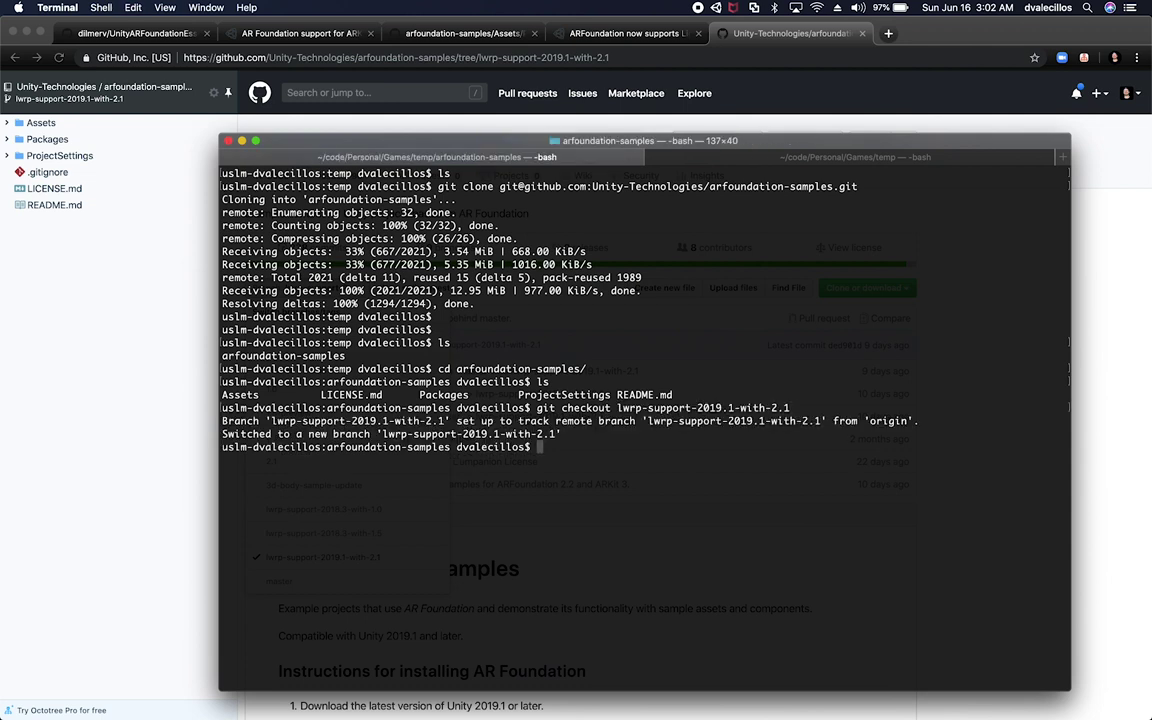
- List the repository's local branches and pull the latest changes for the checked-out branch
text(git branch)
key(Return)
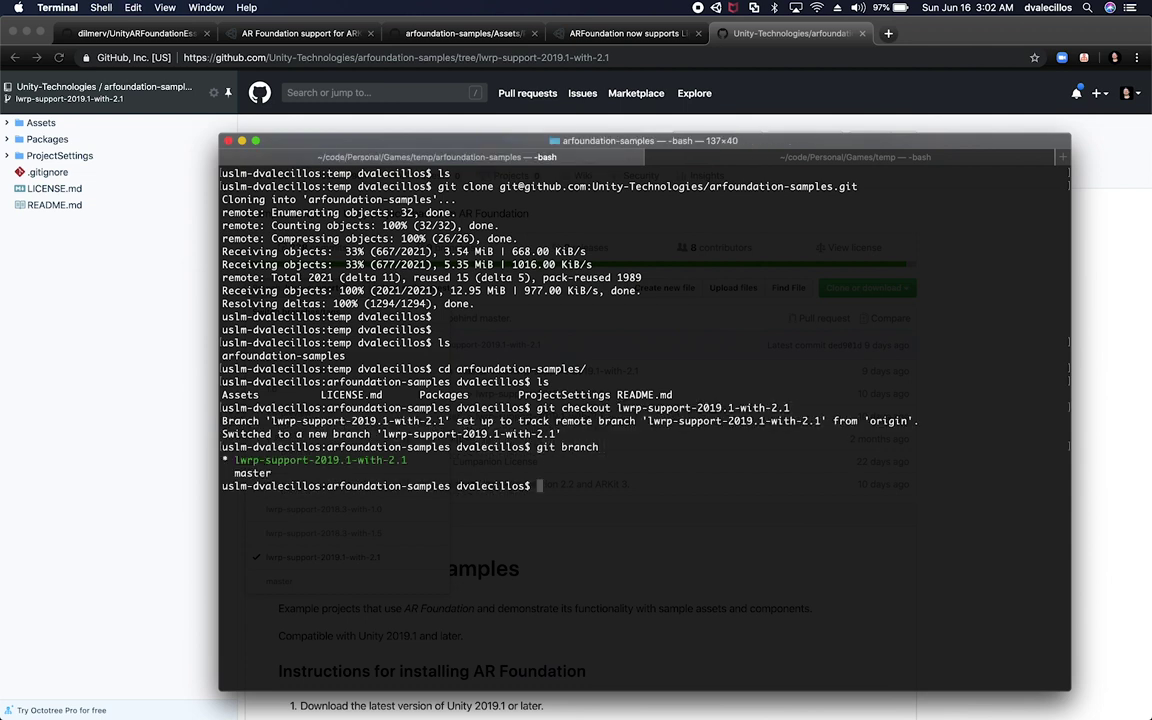
text(git pull)
key(Return)
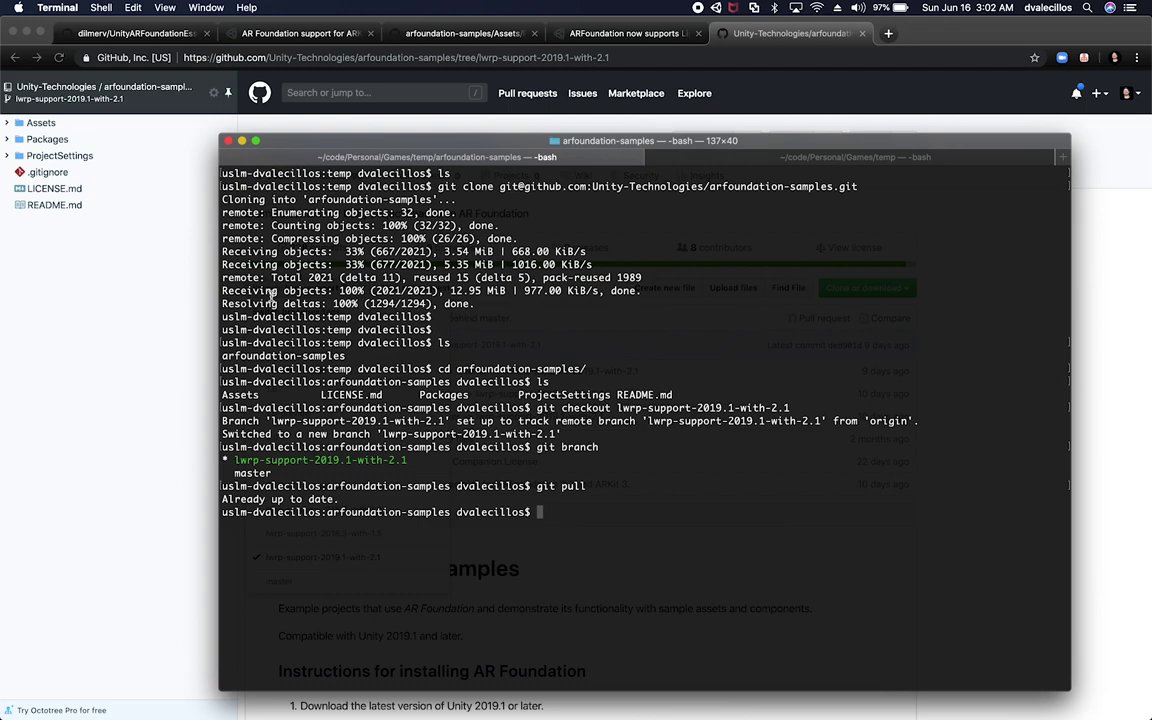
- Switch to the Unity editor with the arfoundation-samples project and bring up the Unity Hub project list from it
key(super+Tab)
key(super+Tab)
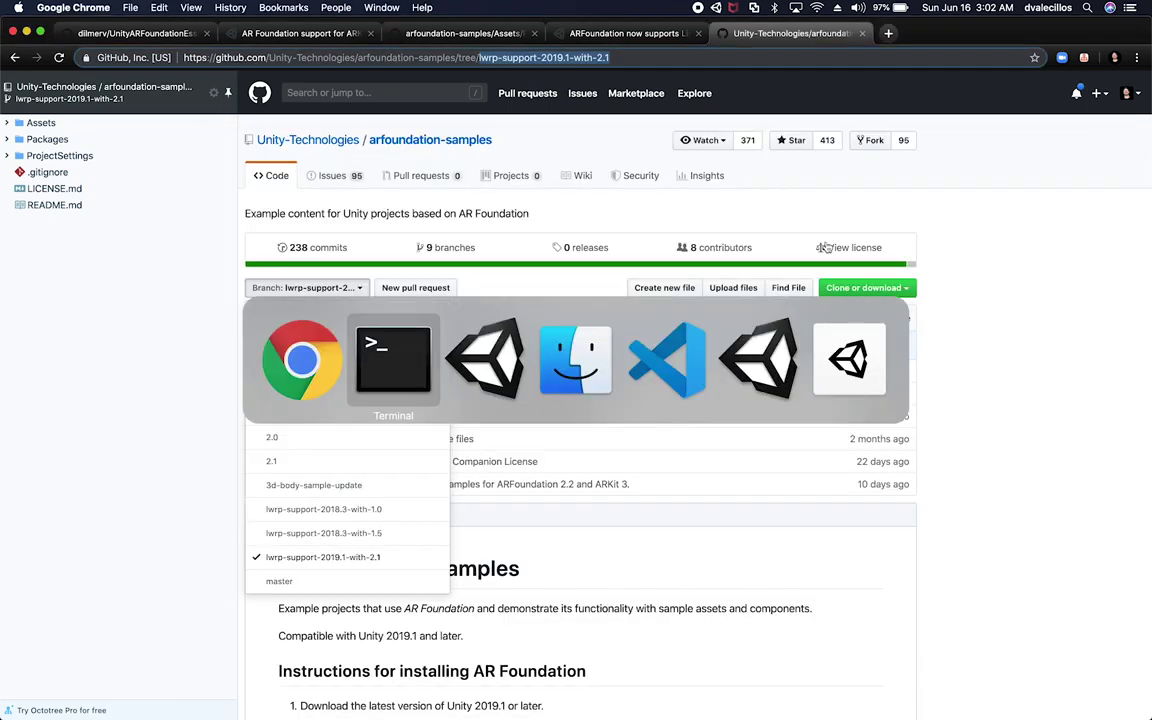
key(super+Tab)
key(super+Tab)
key(super+Tab)
key(super+Tab)
key(super+Tab)
key(super+Tab)
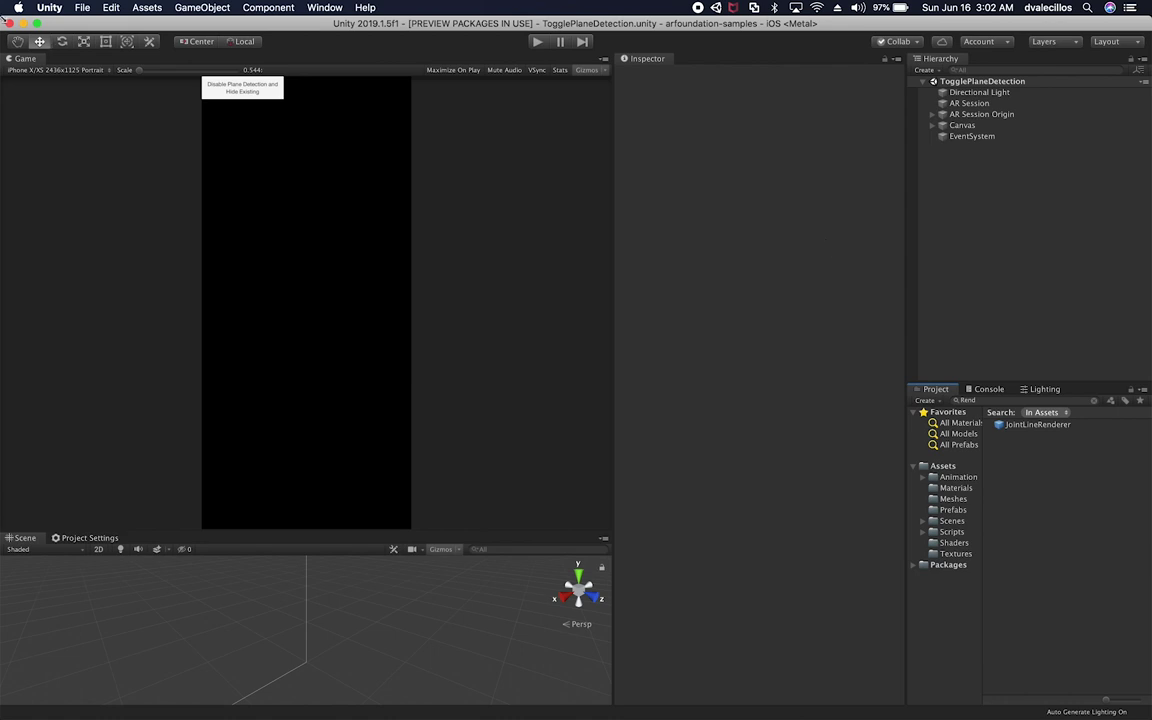
click(82, 8)
click(116, 106)
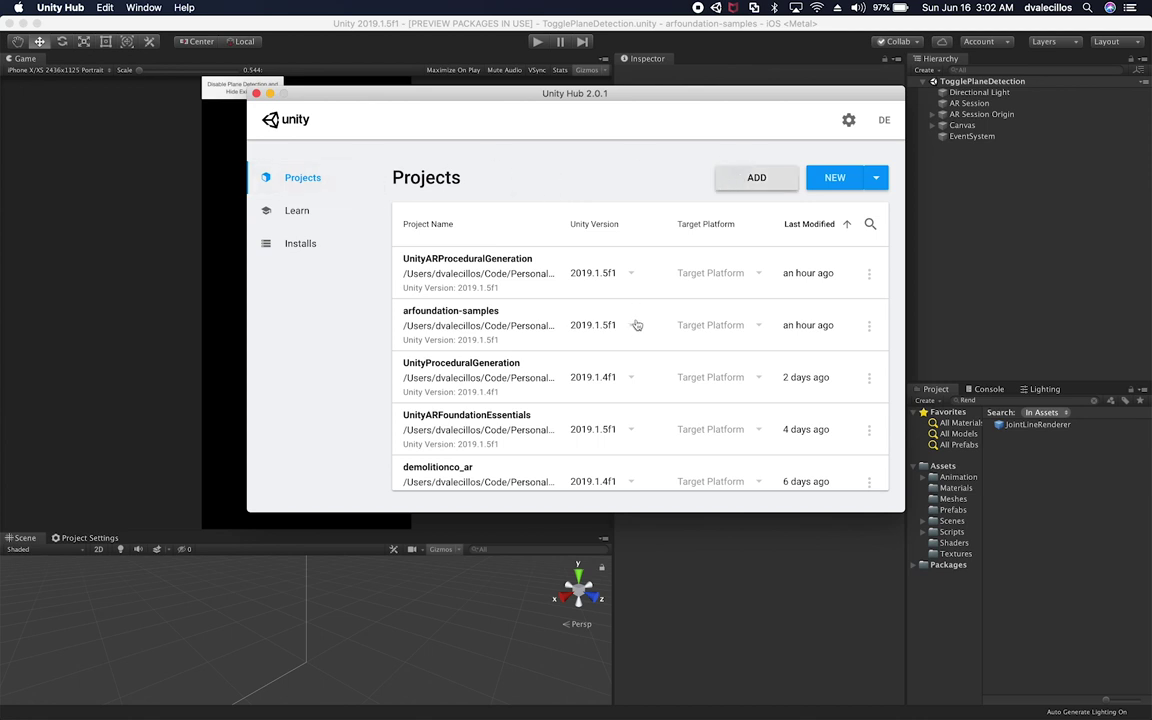
- Add the arfoundation-samples folder inside Games/temp to the Unity Hub projects and open that project
click(740, 184)
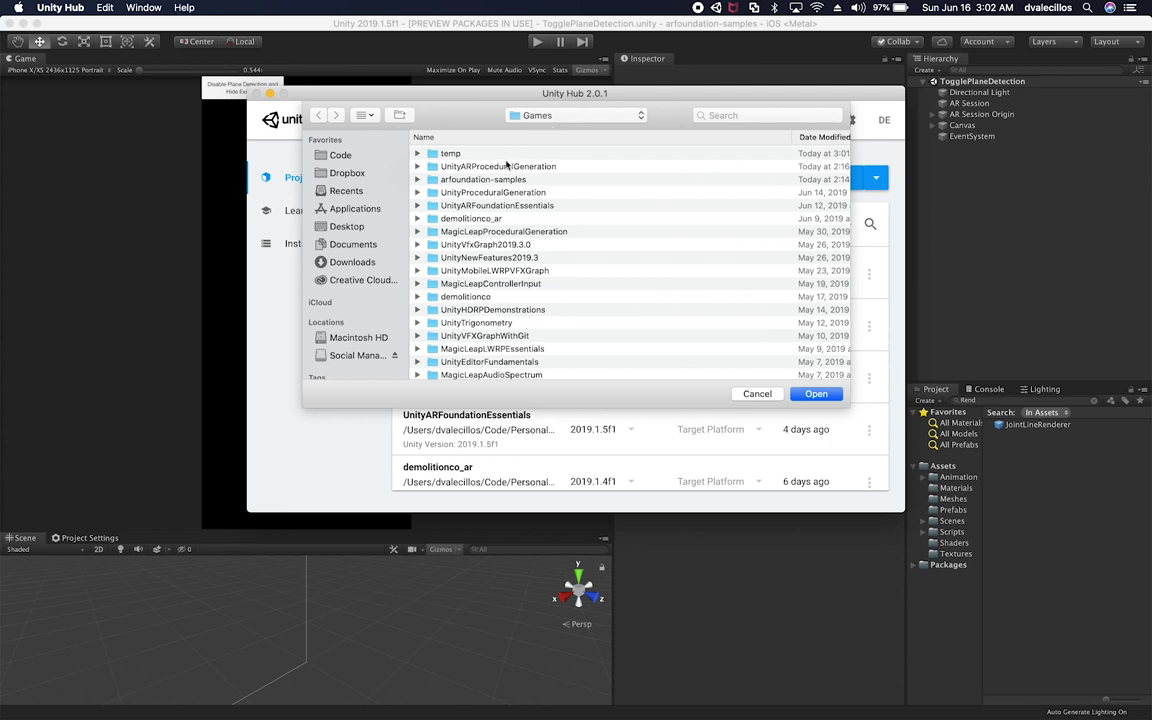
double_click(480, 157)
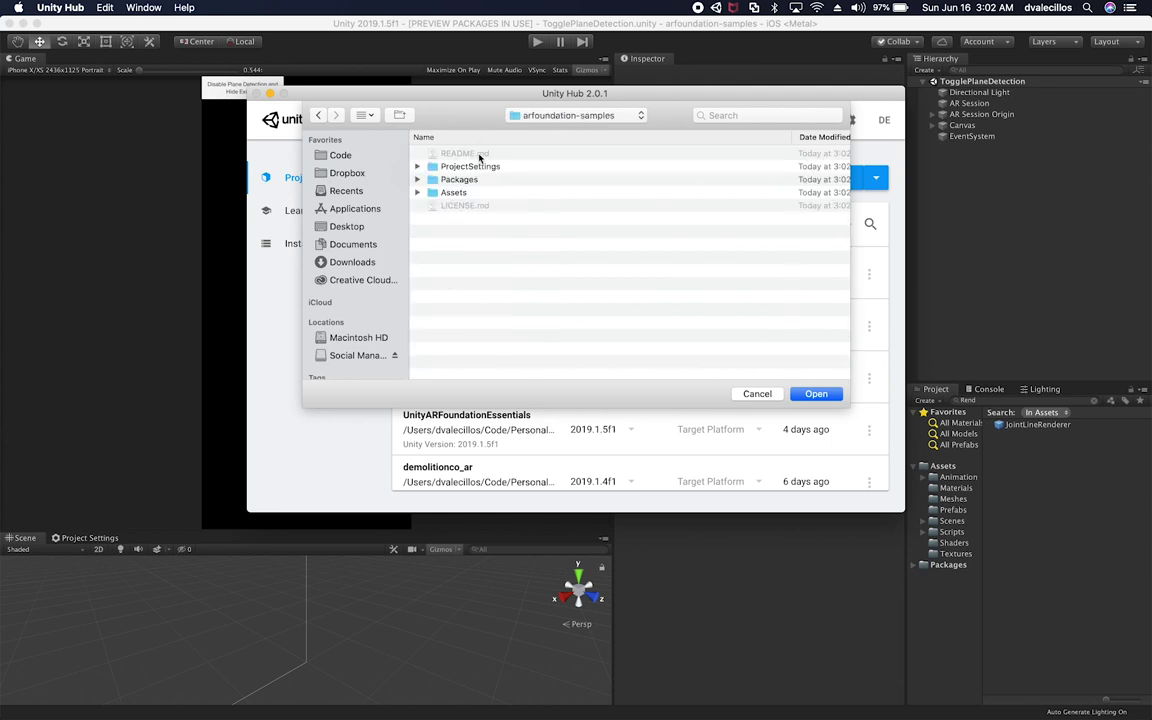
click(816, 393)
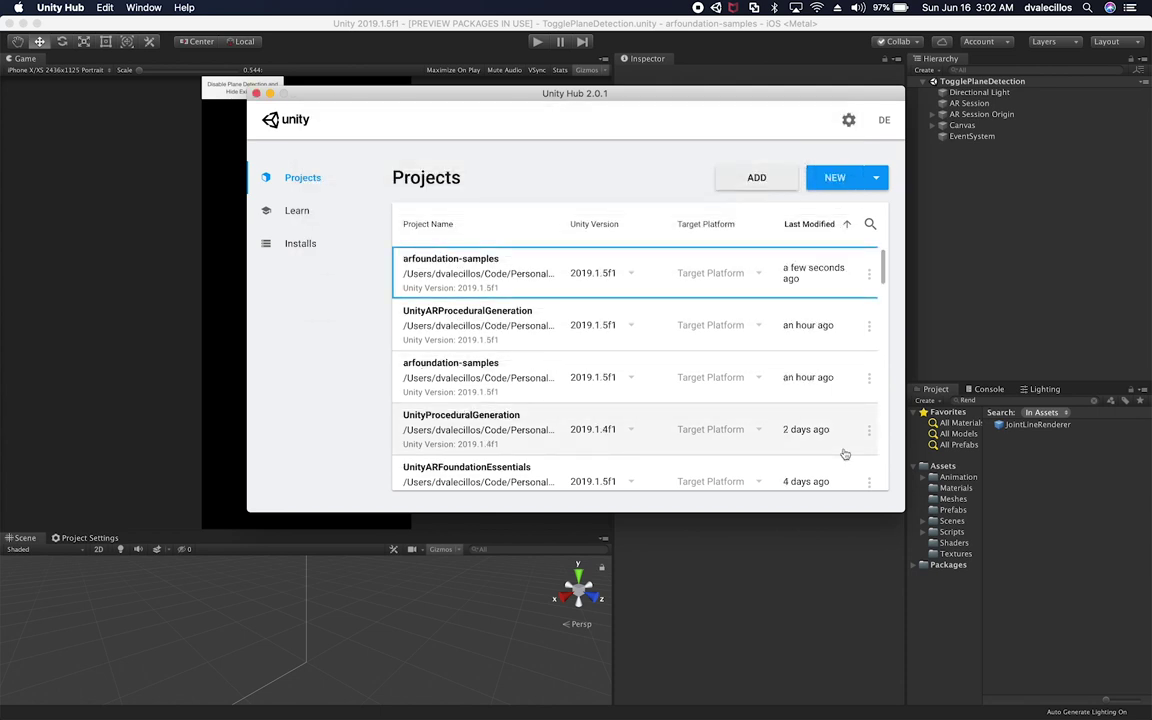
click(468, 261)
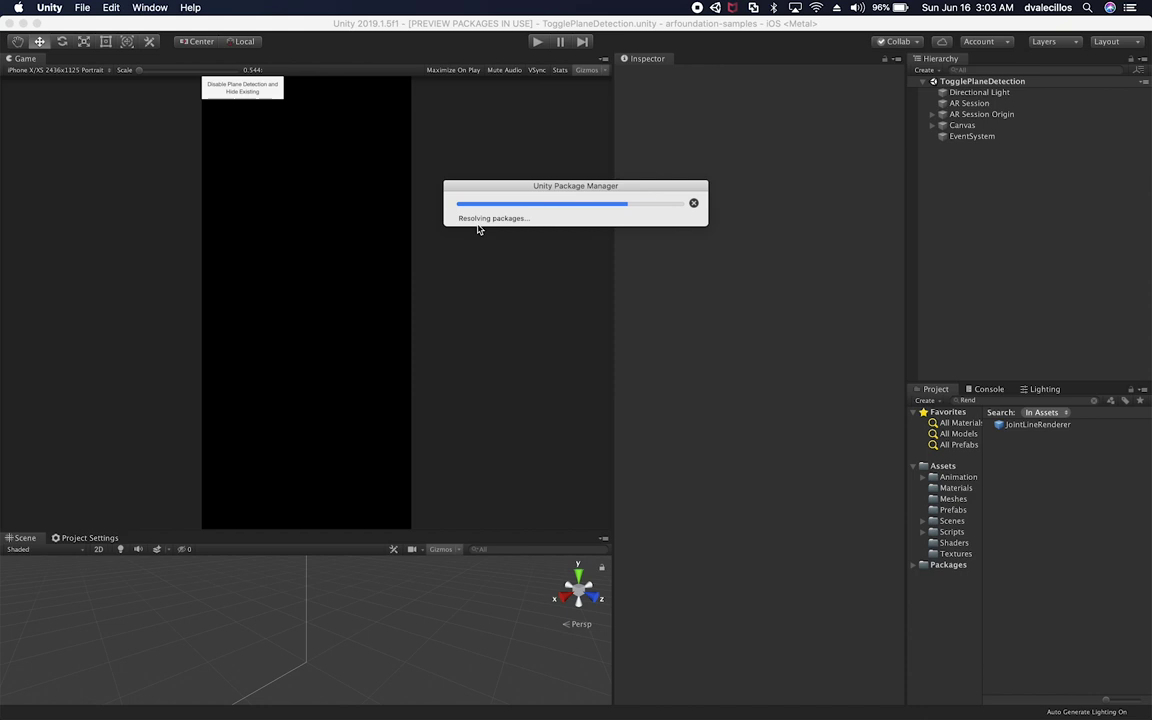
- Switch to Chrome and examine the files in the Assets/LWRPSupport folder of the lwrp-support-2019.1-with-2.1 branch on GitHub
key(super+Tab)
key(super+Tab)
key(super+Tab)
key(super+Tab)
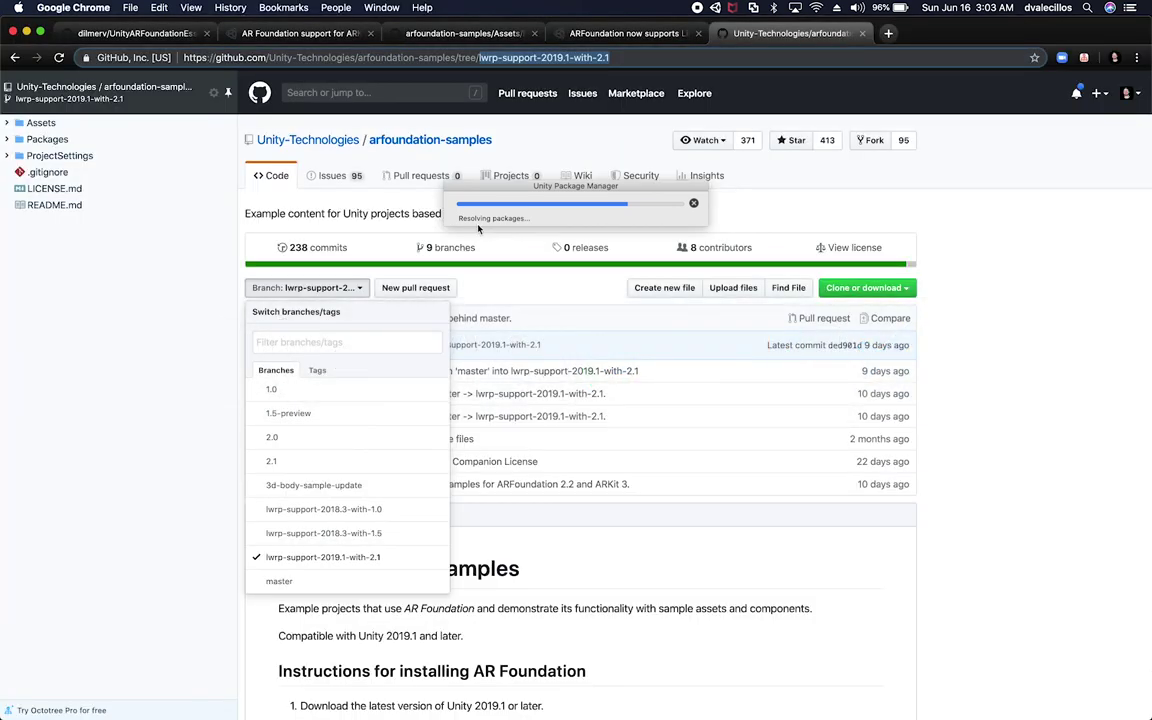
click(305, 287)
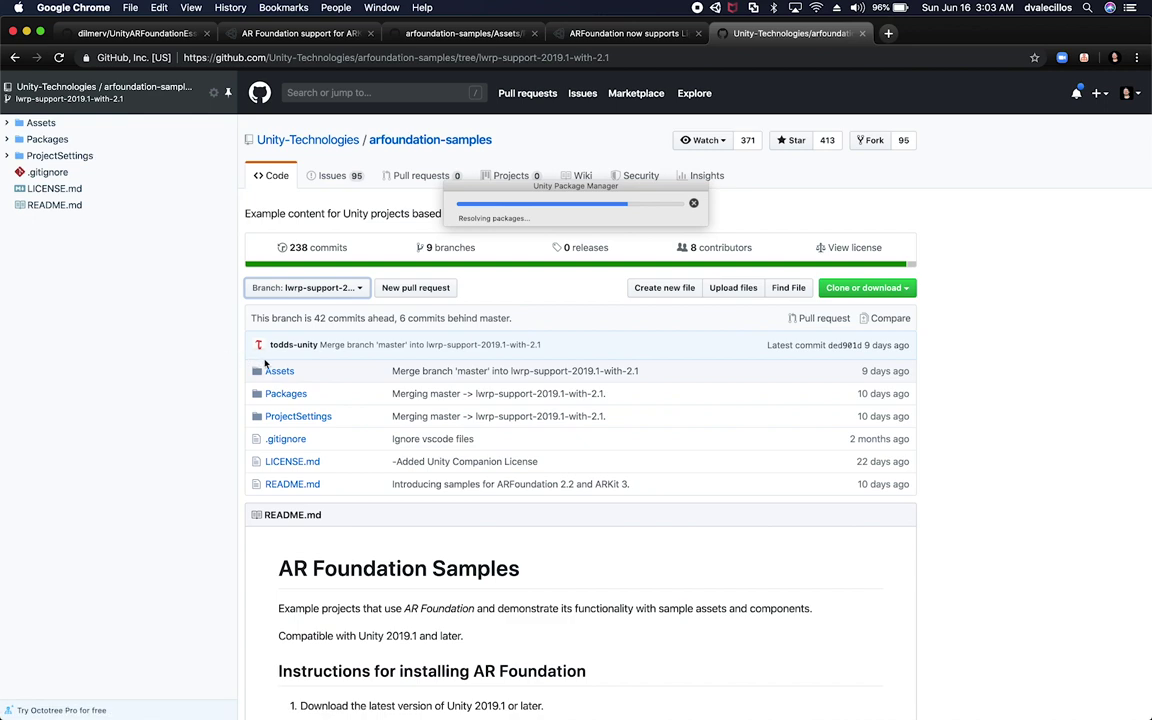
click(281, 372)
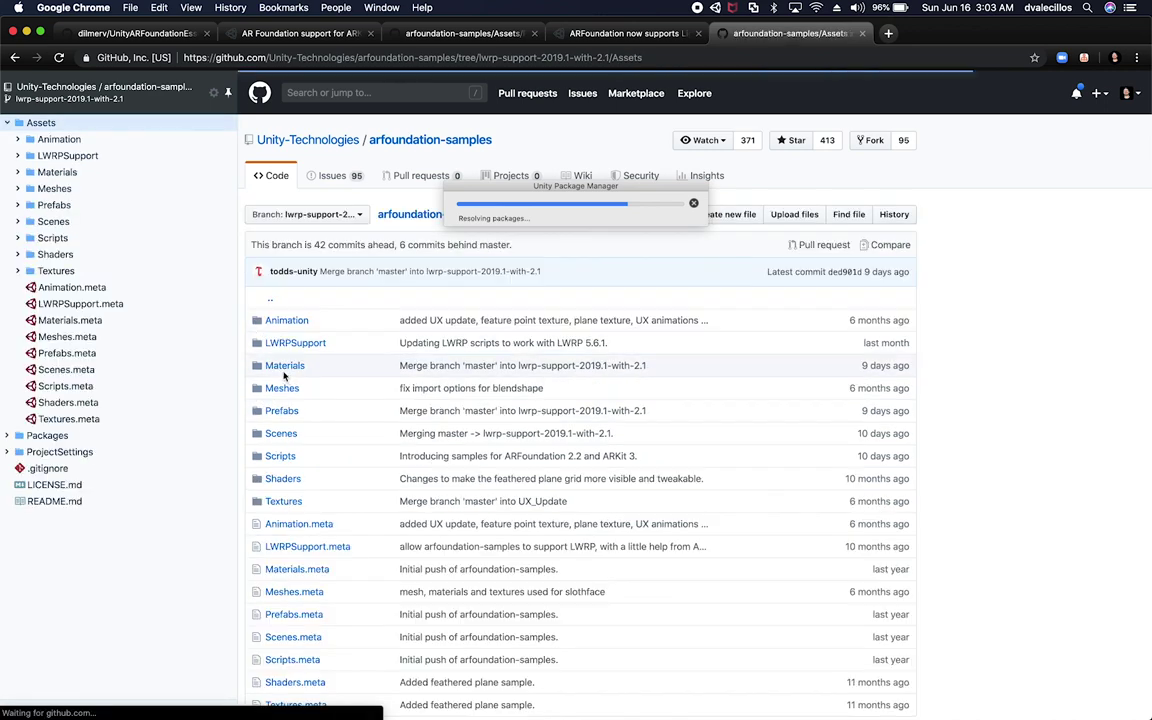
click(290, 342)
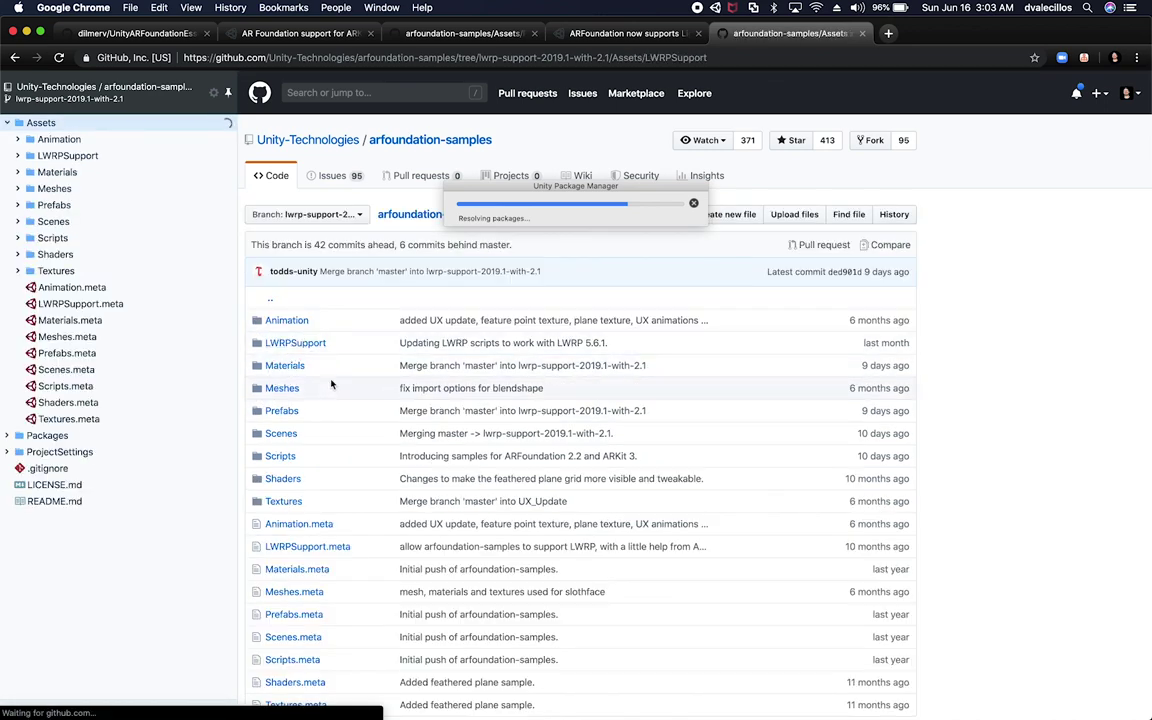
scroll(447, 580, down, 3)
scroll(447, 580, down, 1)
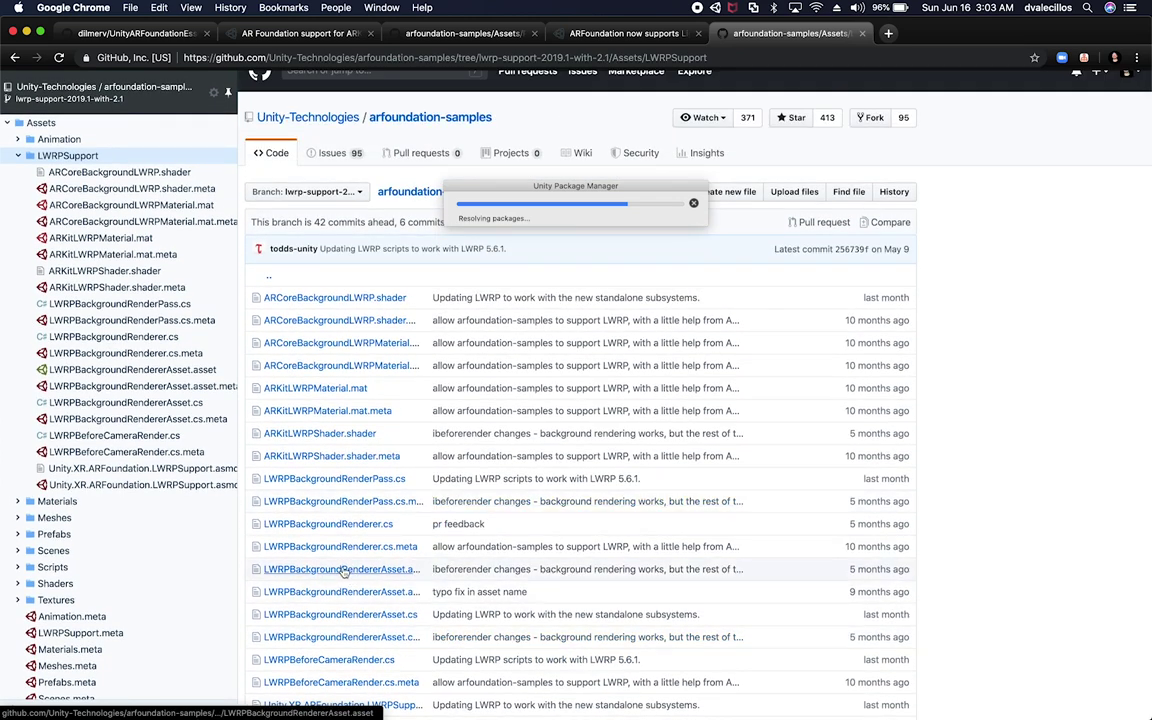
scroll(430, 643, down, 1)
scroll(430, 643, down, 1)
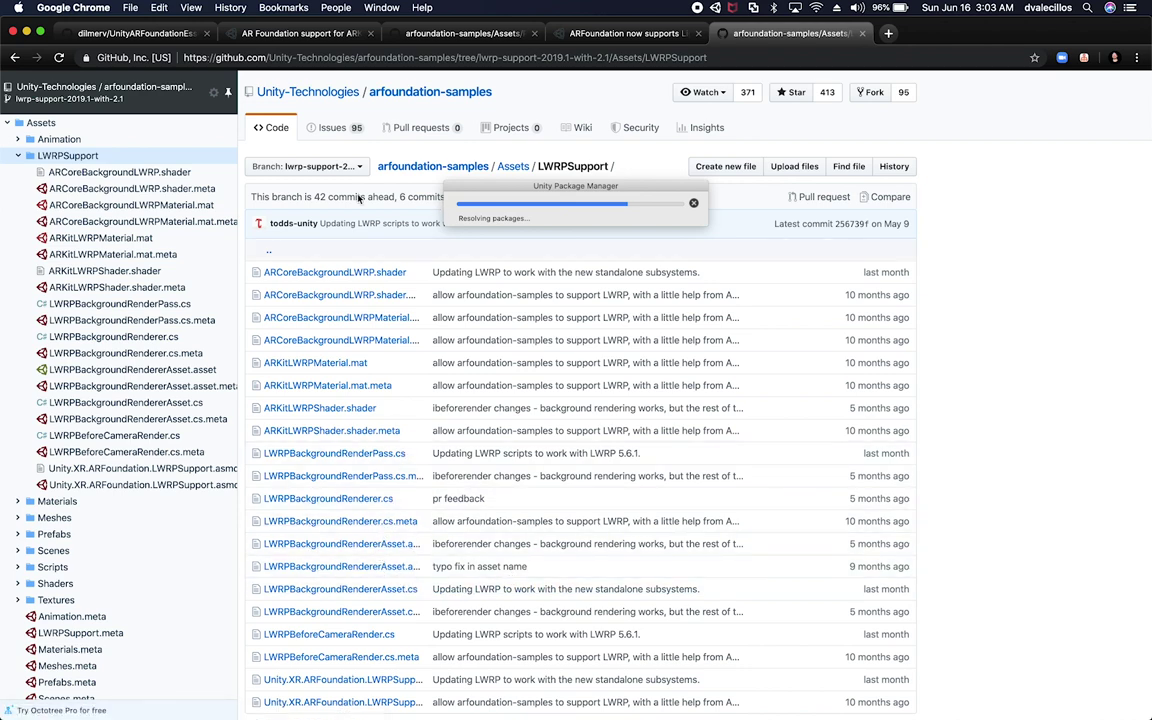
- Examine steps 1 to 3 of the Unity forum thread on ARFoundation LWRP support, covering LWRPSupport and the custom renderer asset
click(298, 33)
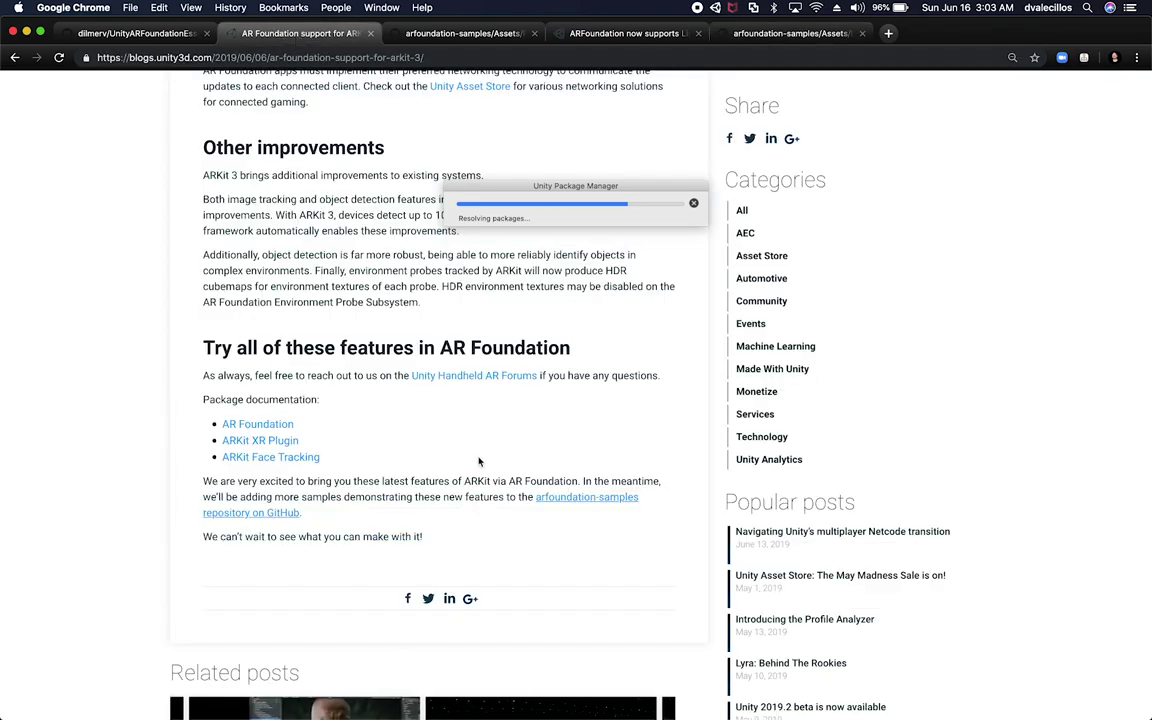
click(627, 33)
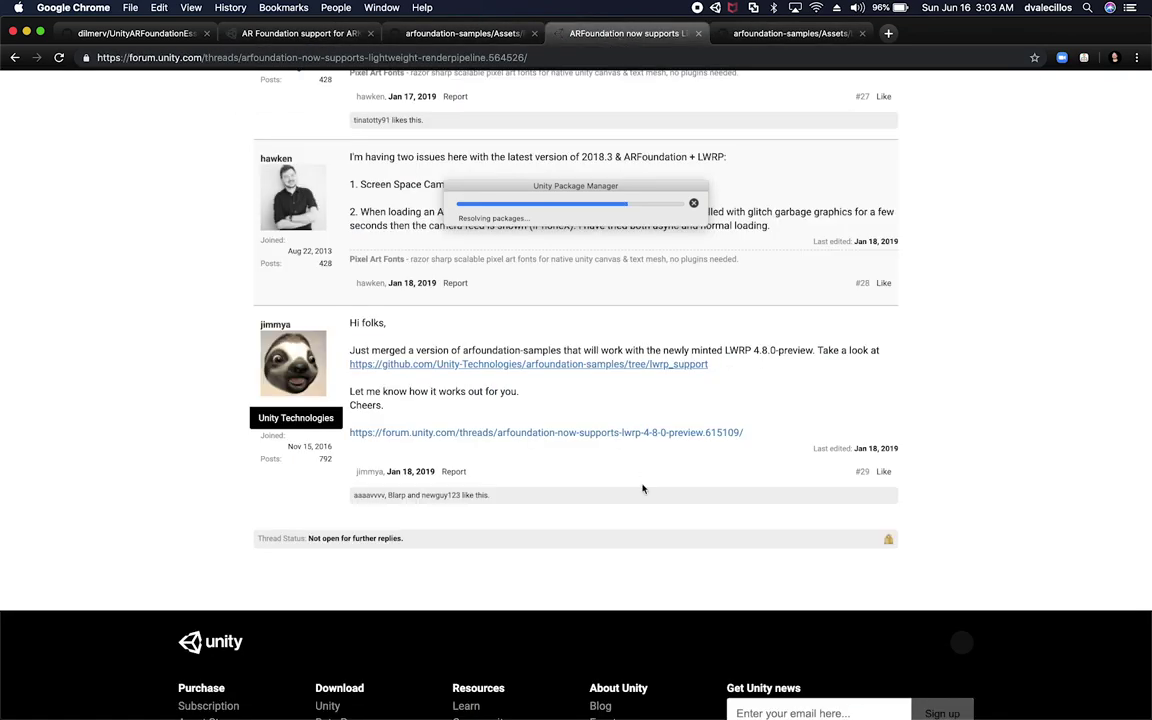
scroll(643, 488, up, 20)
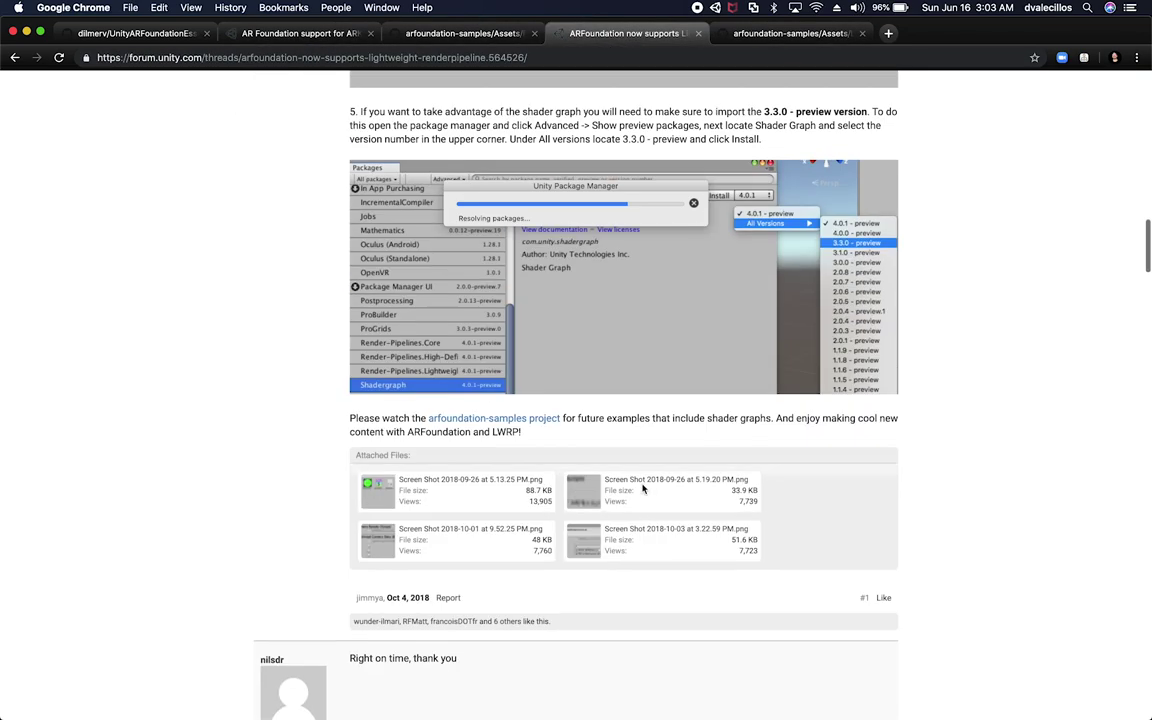
scroll(643, 488, up, 10)
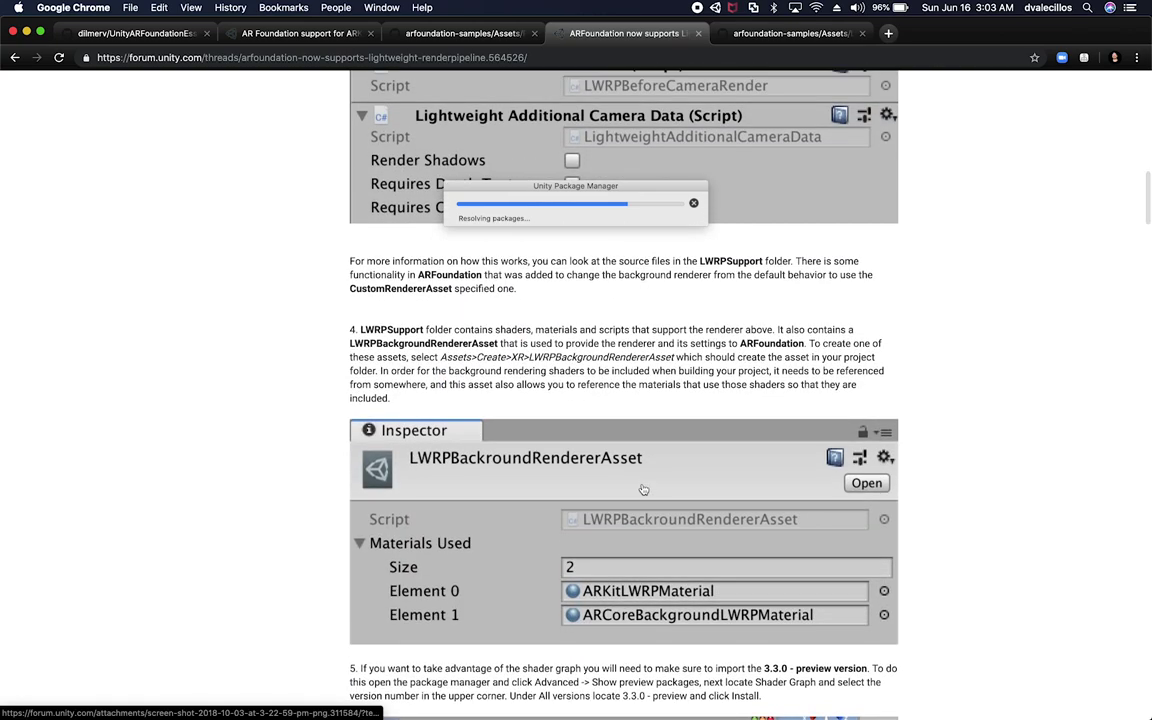
scroll(643, 488, up, 15)
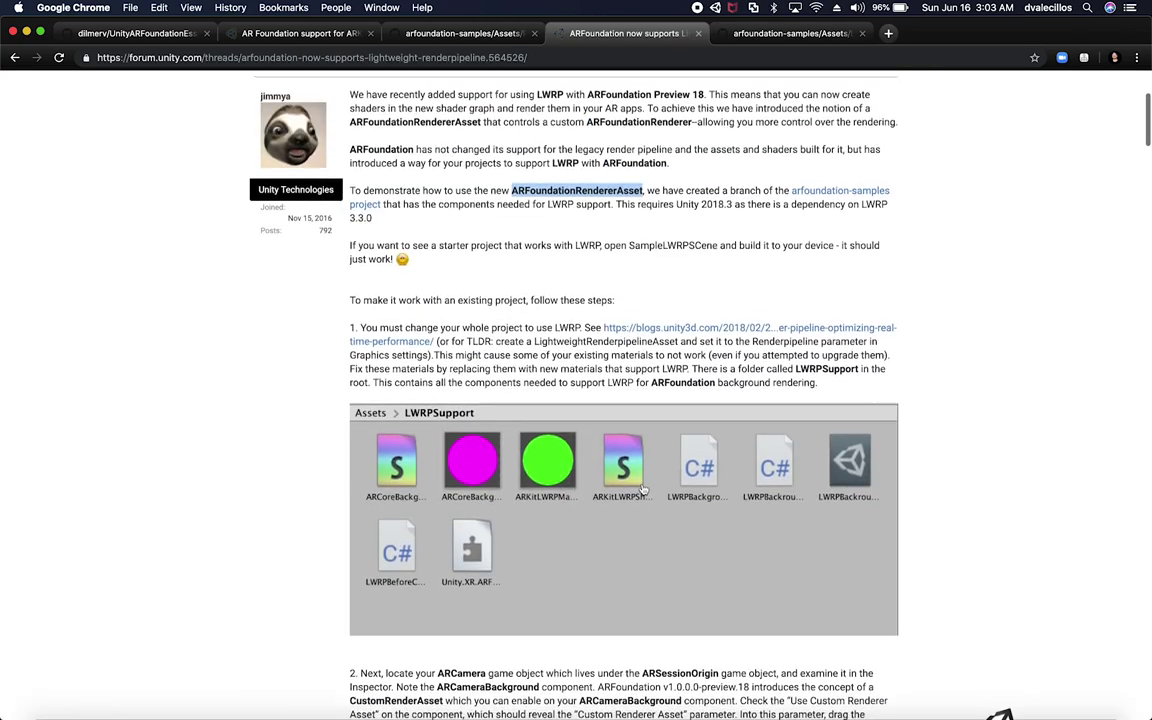
scroll(643, 488, up, 1)
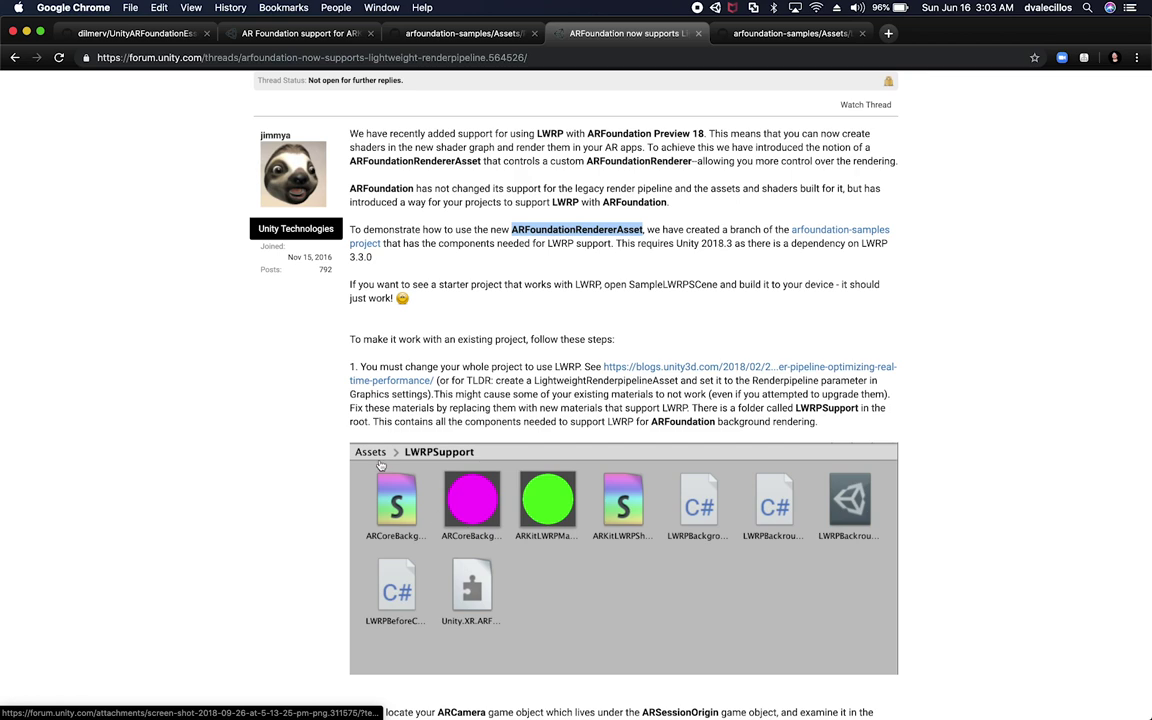
scroll(540, 411, down, 2)
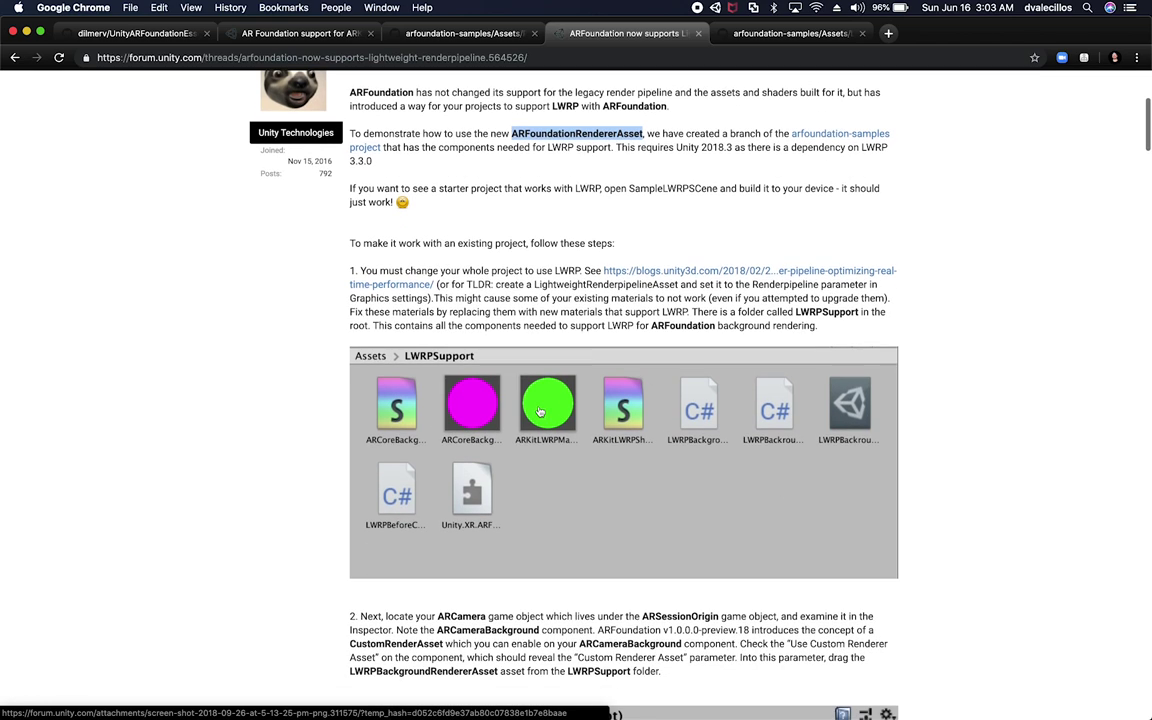
scroll(710, 461, down, 7)
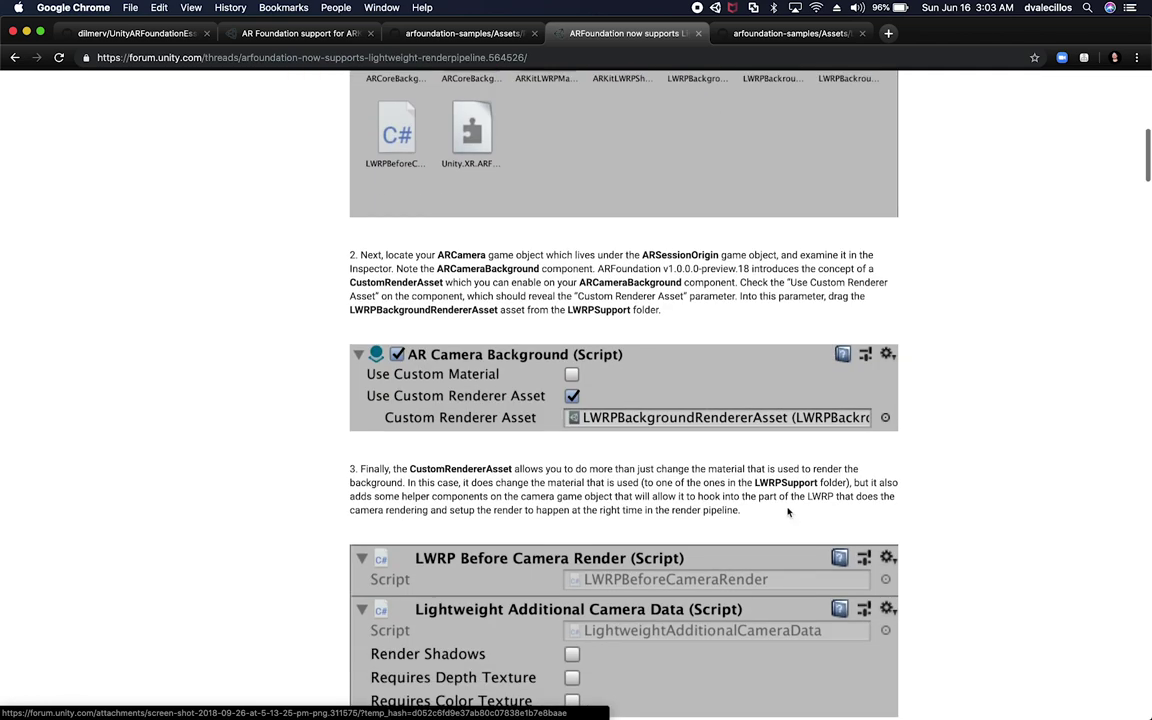
scroll(565, 327, down, 1)
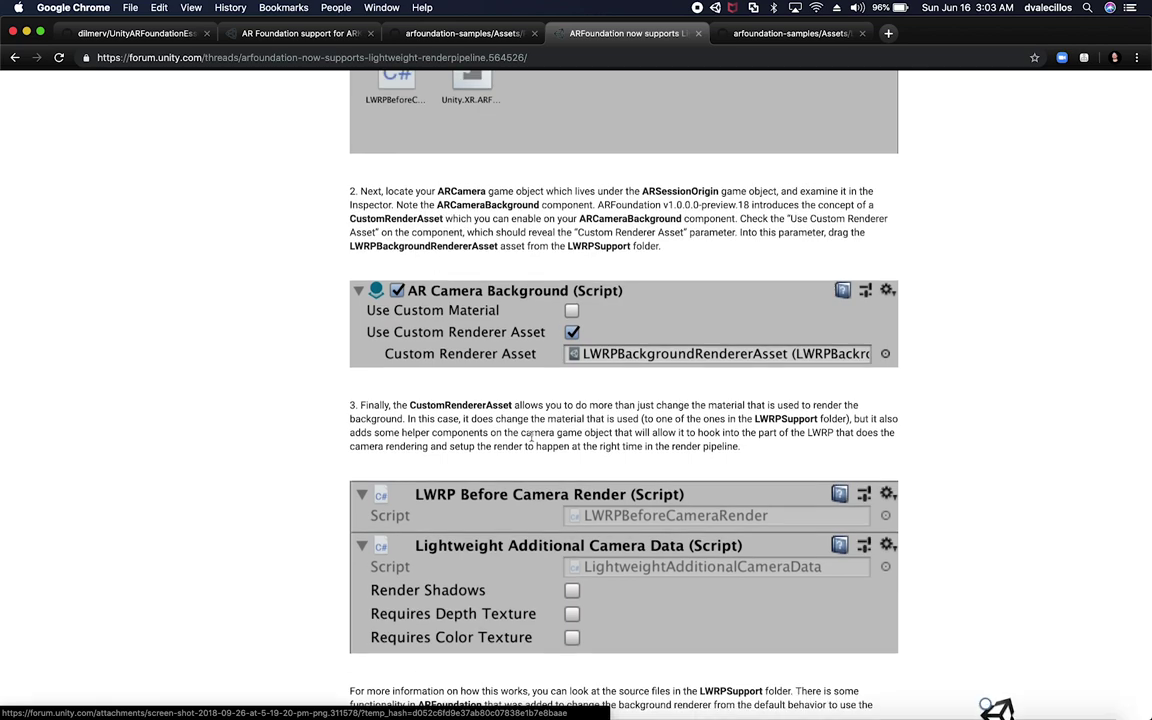
scroll(532, 435, down, 4)
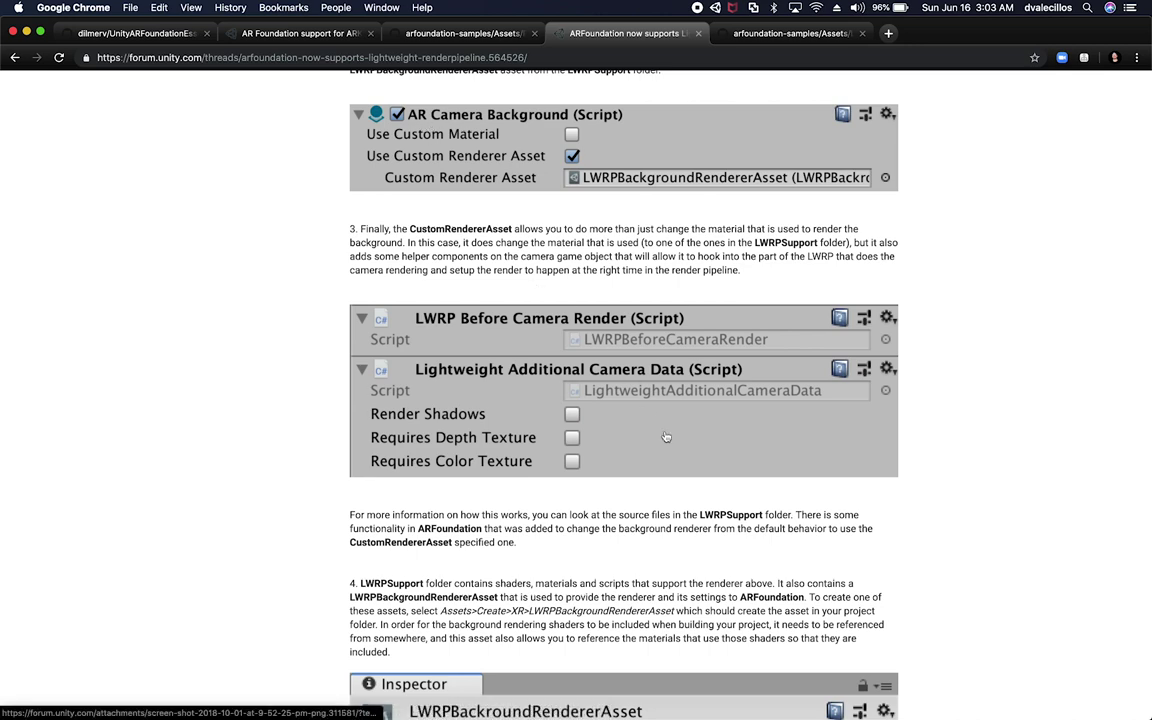
scroll(666, 440, down, 1)
- Move Unity's asset import progress window off the forum text and examine step 4 about the LWRPBackgroundRendererAsset and its materials
key(cmd+Tab)
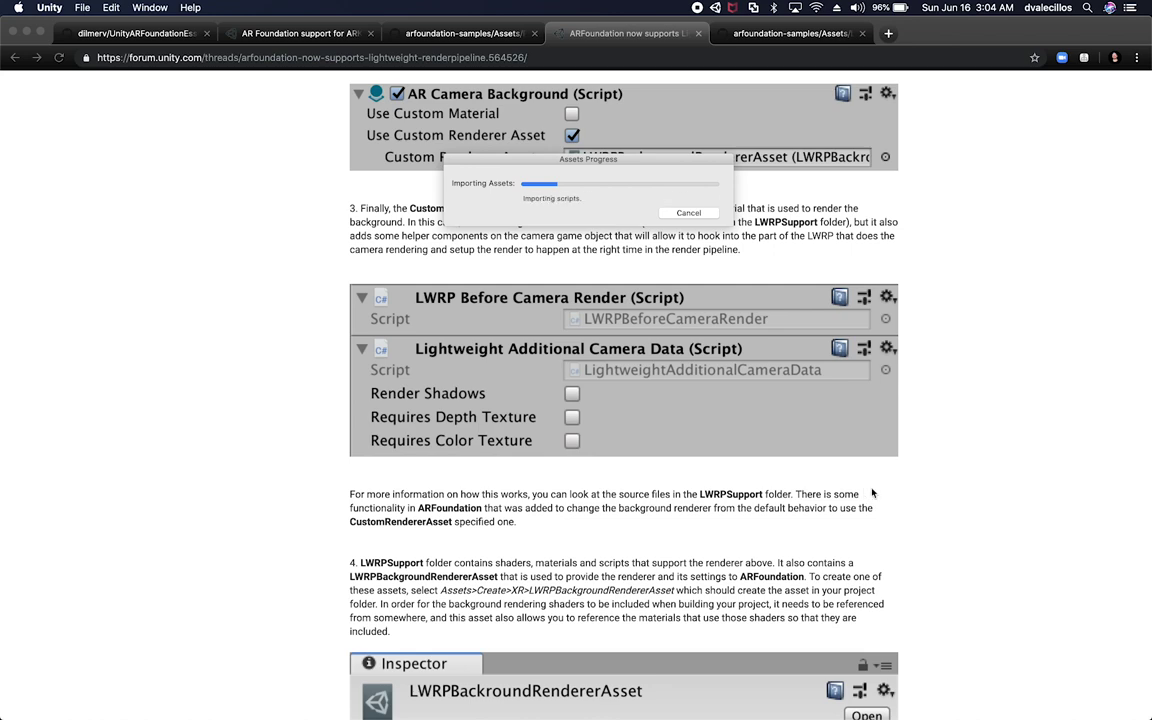
scroll(866, 493, up, 2)
scroll(866, 493, down, 2)
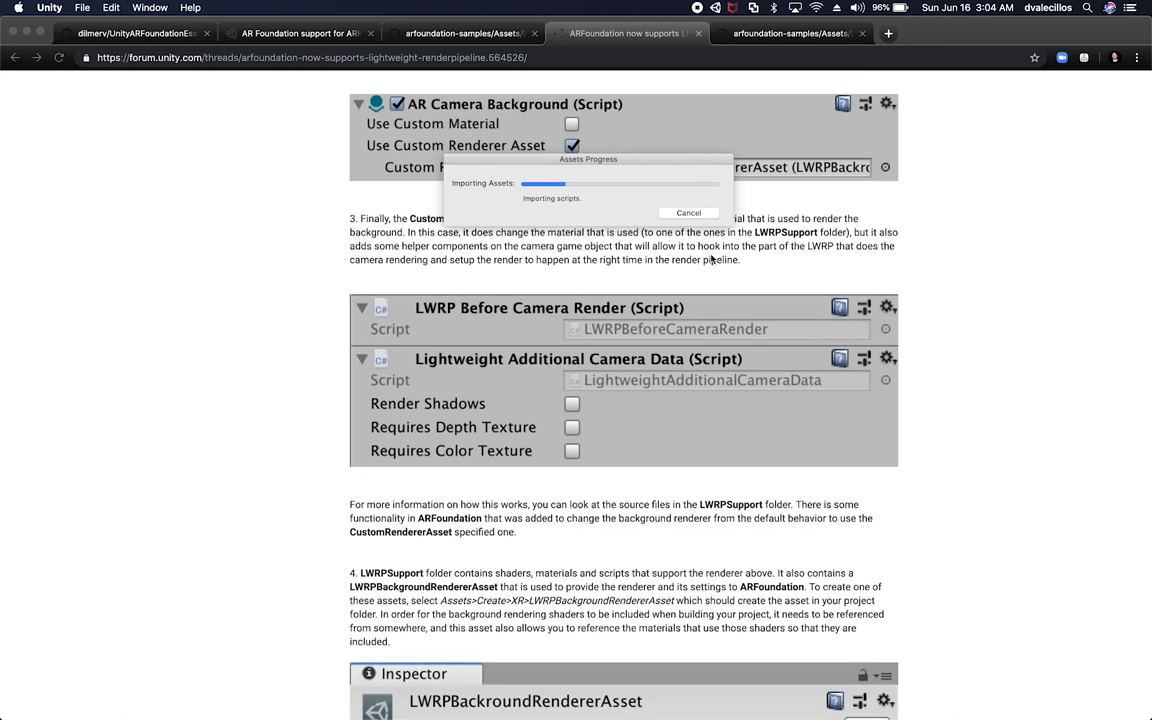
drag(547, 159, 164, 228)
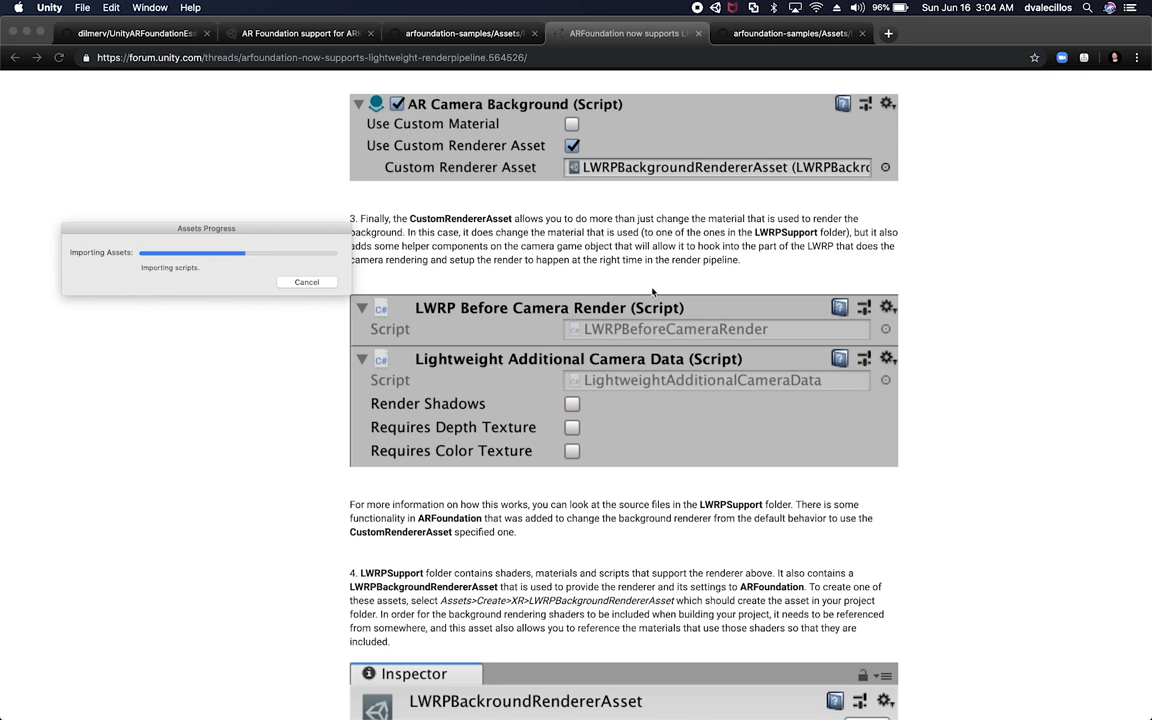
scroll(759, 448, down, 5)
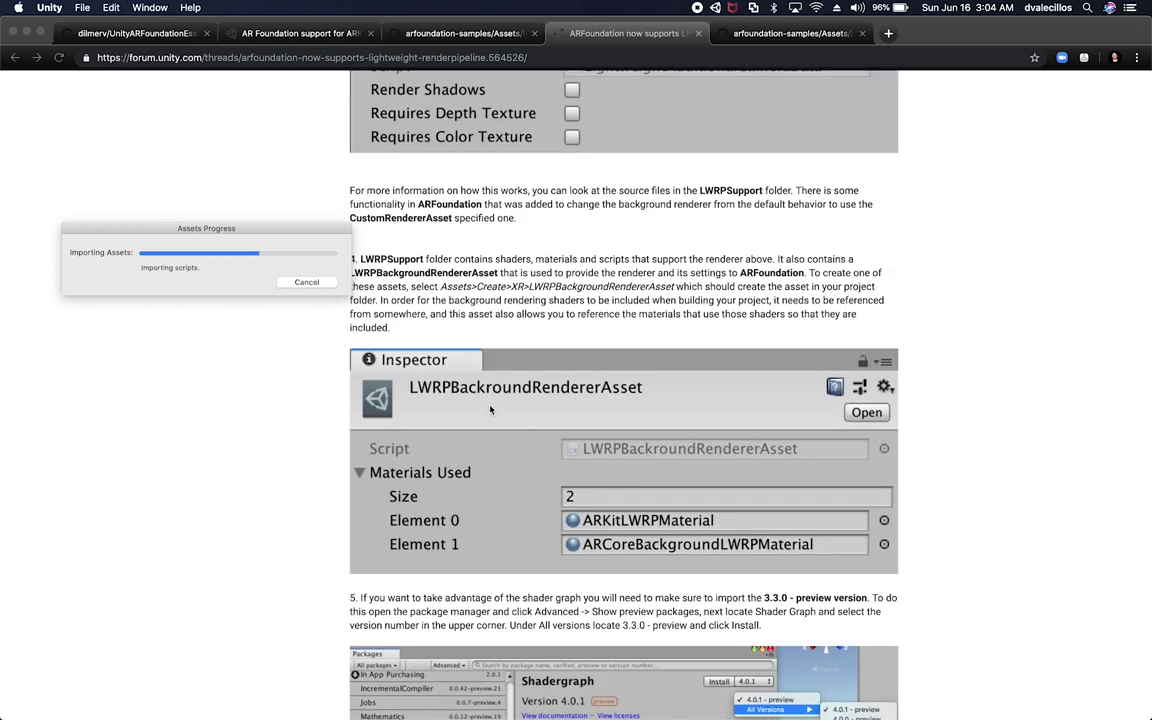
scroll(492, 415, down, 2)
scroll(490, 408, up, 3)
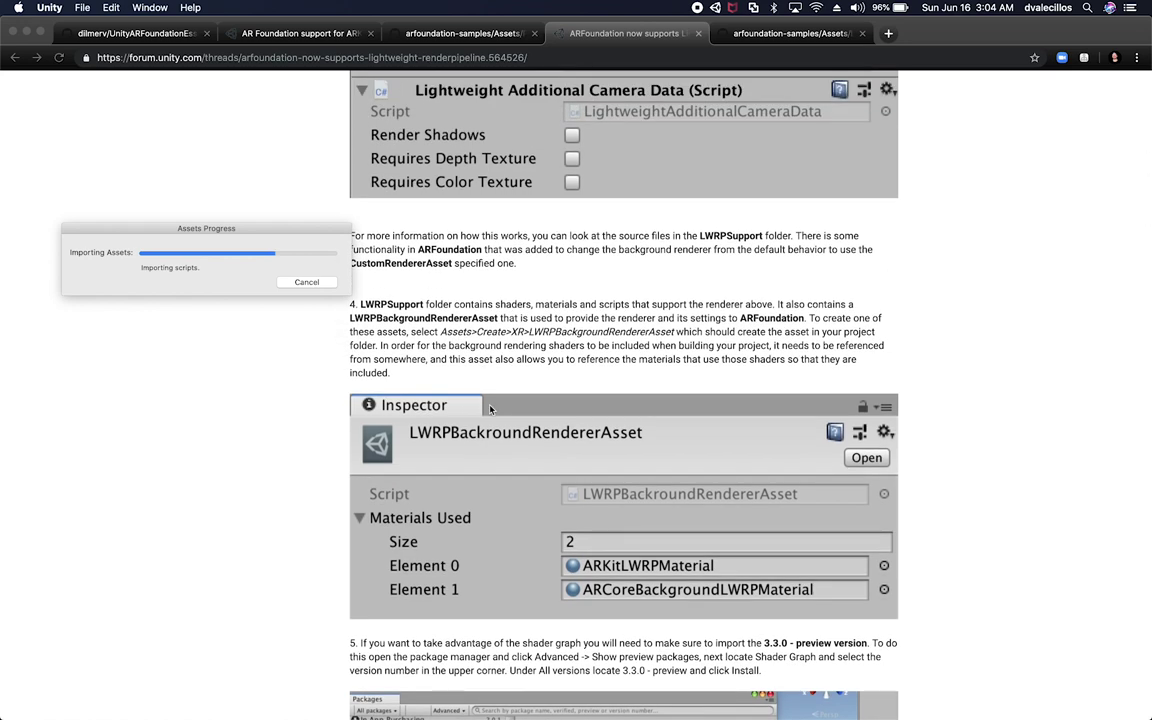
scroll(543, 552, down, 1)
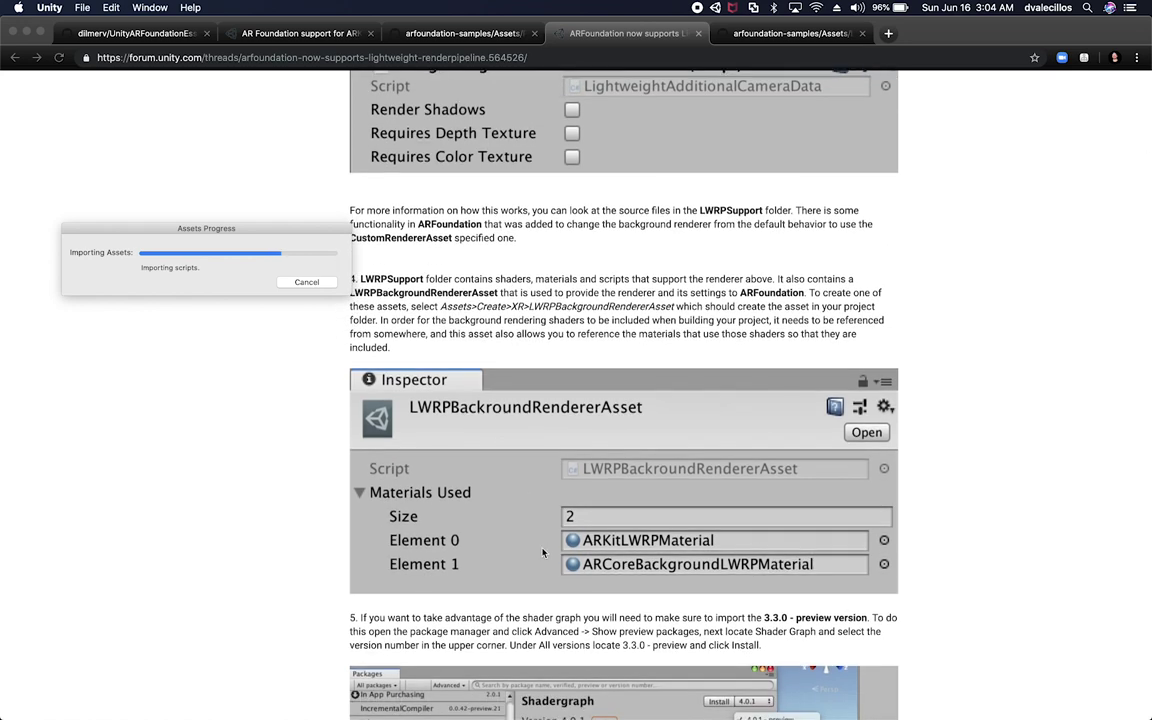
scroll(582, 490, up, 2)
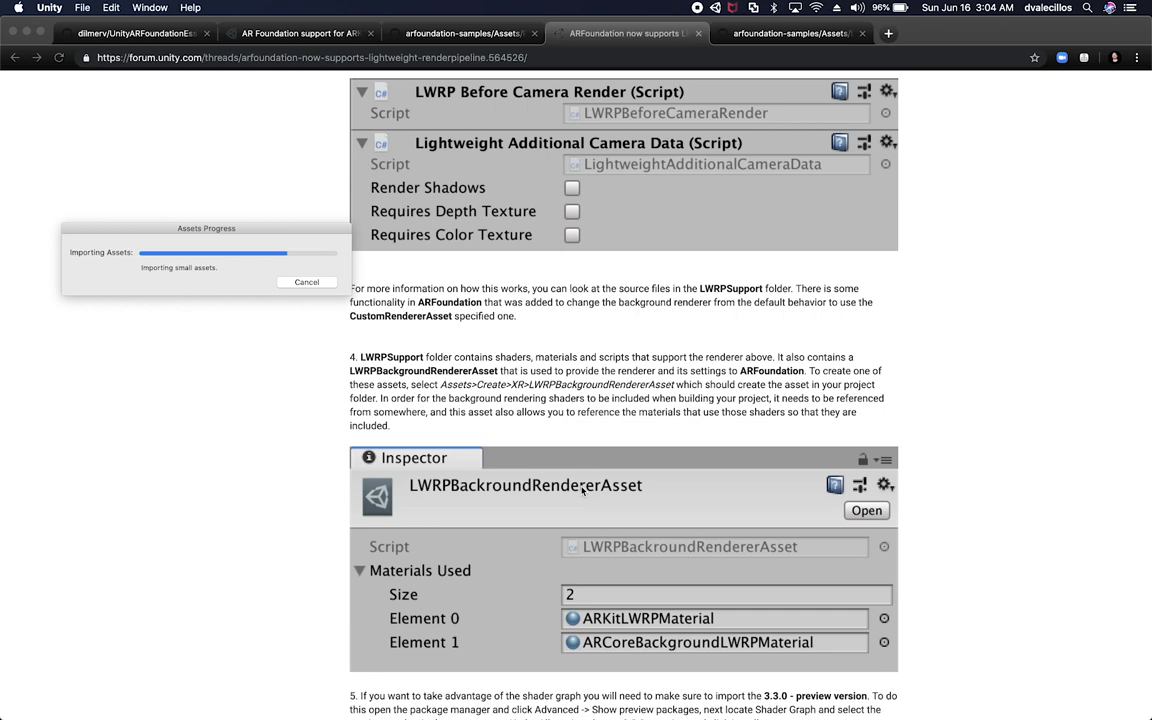
- Switch to Finder and enlarge its Desktop window so the full file names fit
key(super+Tab)
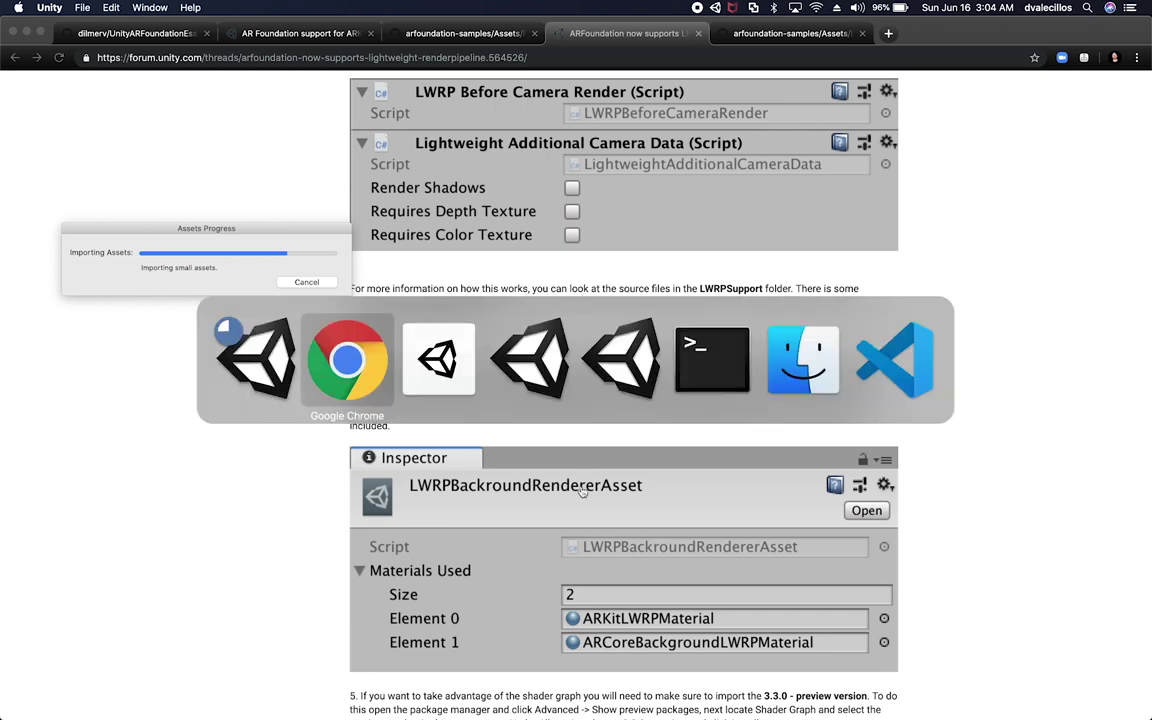
key(super+Tab)
key(super+Tab)
key(super+Tab)
key(super+Tab)
key(super+Tab)
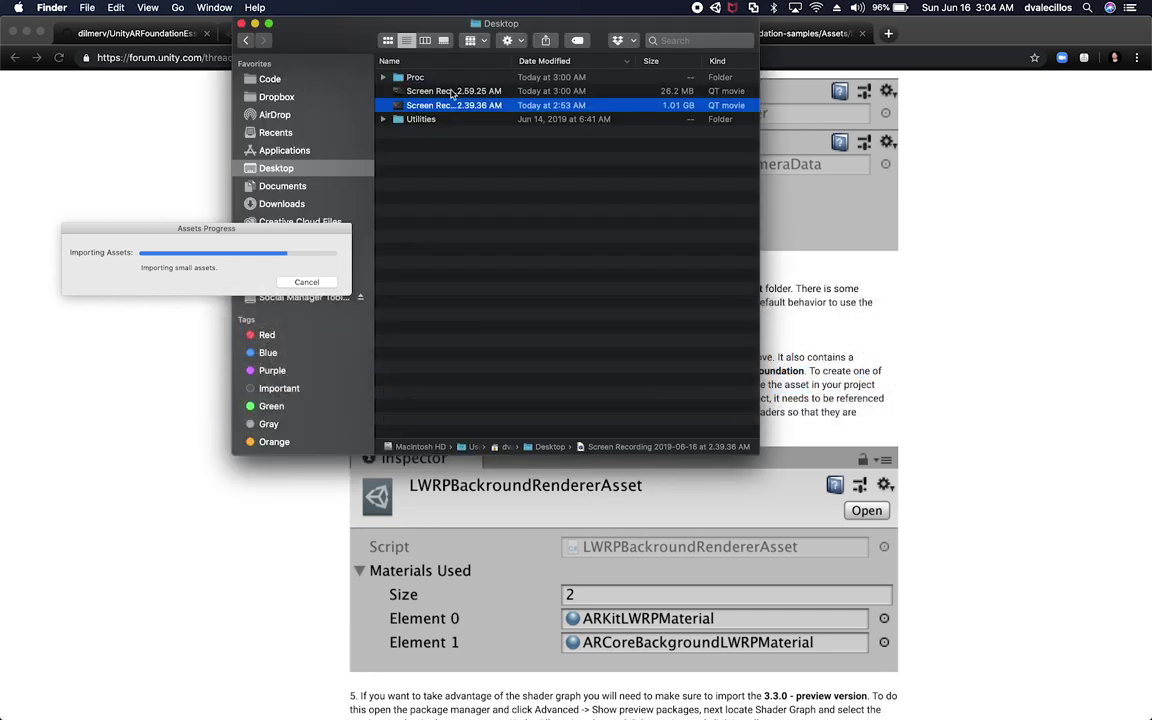
drag(757, 457, 981, 547)
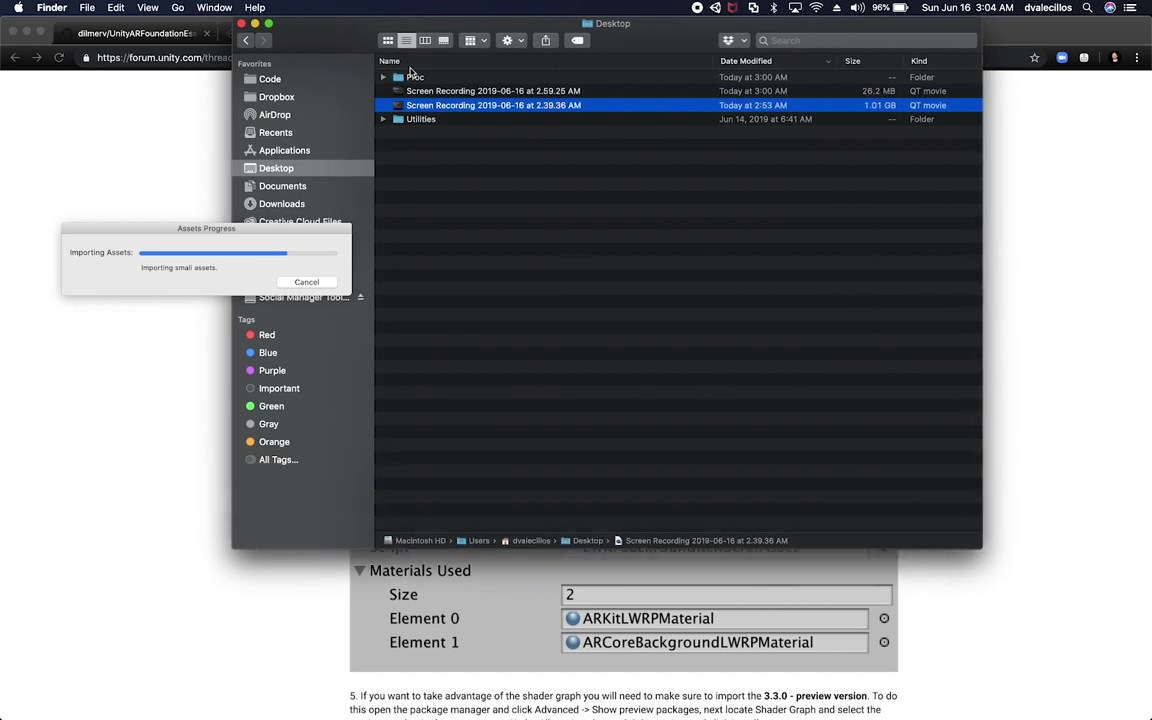
- Open the Assets folder of the arfoundation-samples project under Code/Personal/Games/temp
click(256, 79)
click(437, 79)
double_click(438, 79)
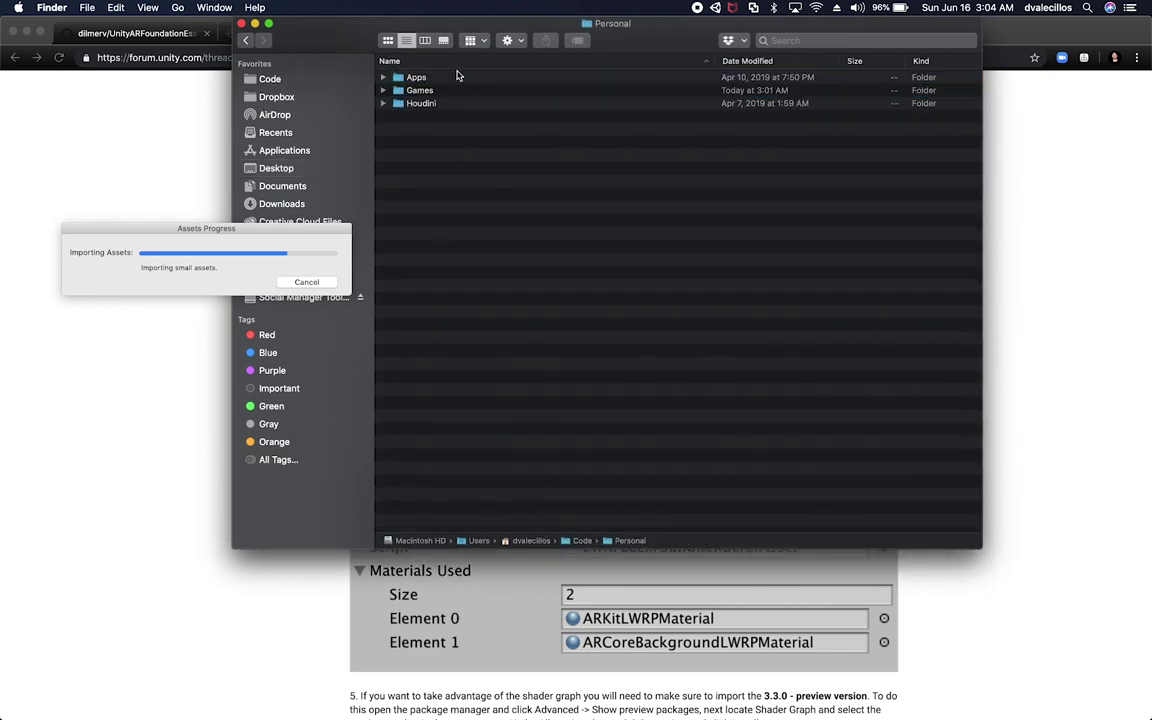
double_click(441, 90)
double_click(441, 79)
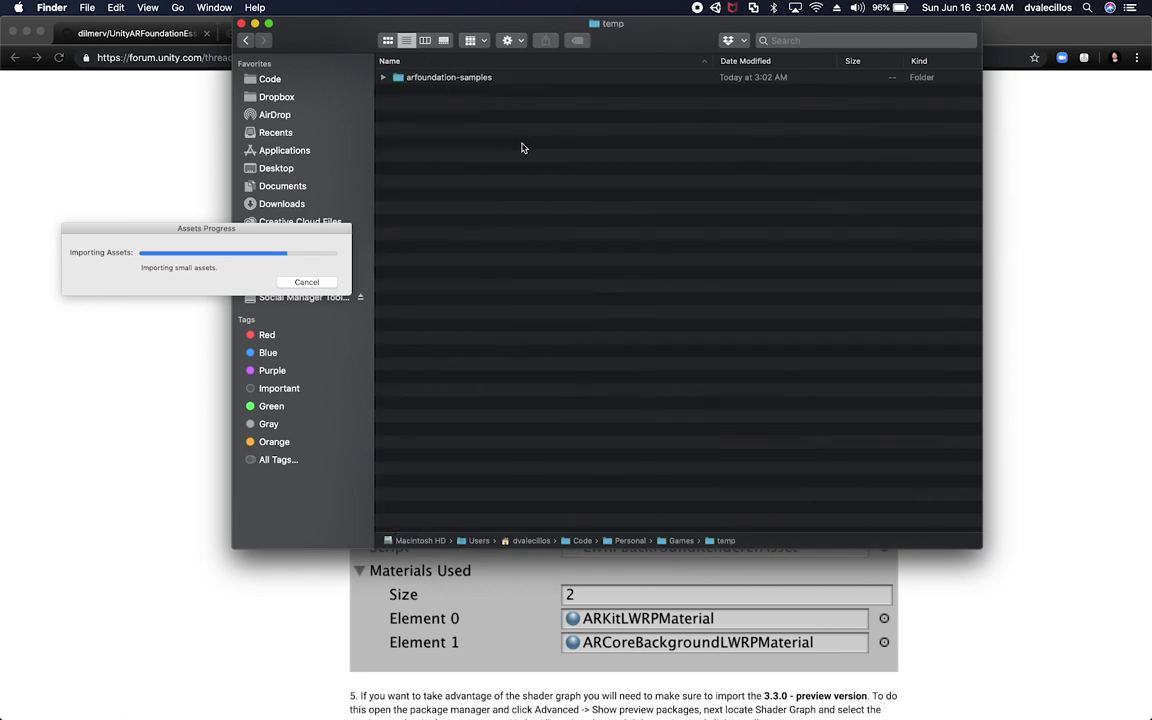
double_click(506, 76)
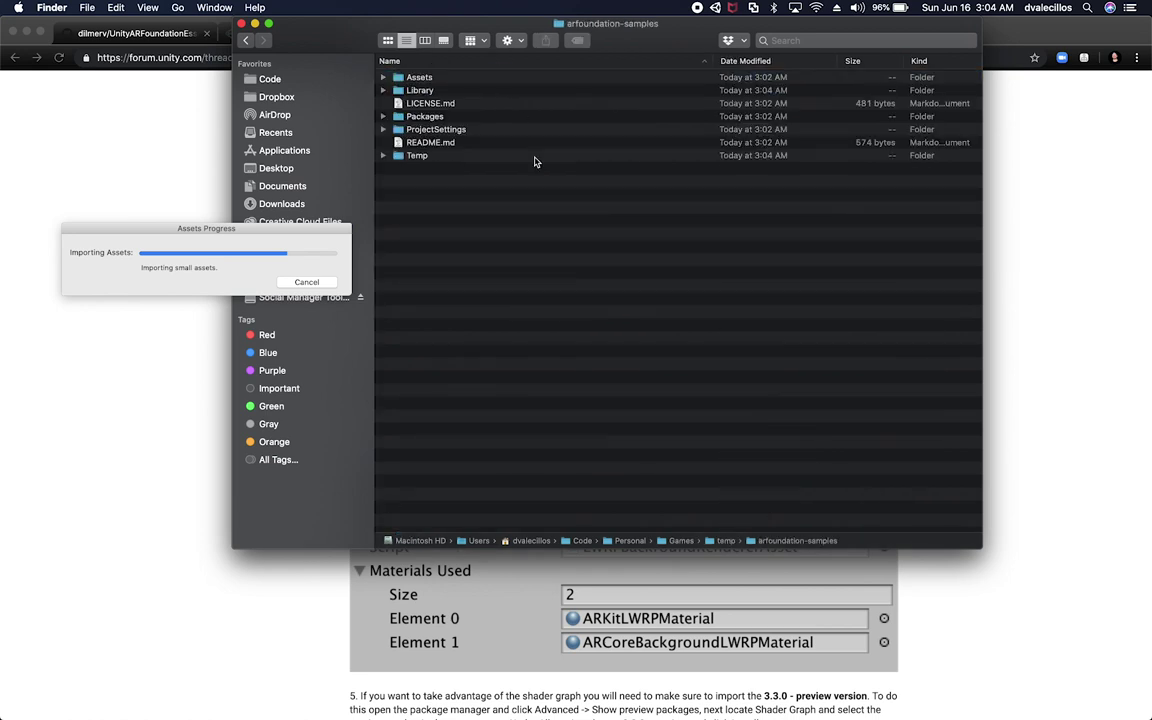
double_click(435, 79)
- In a second Finder window, create a Desktop folder named LWRPSupport and open it
key(super+n)
drag(344, 92, 152, 262)
click(122, 335)
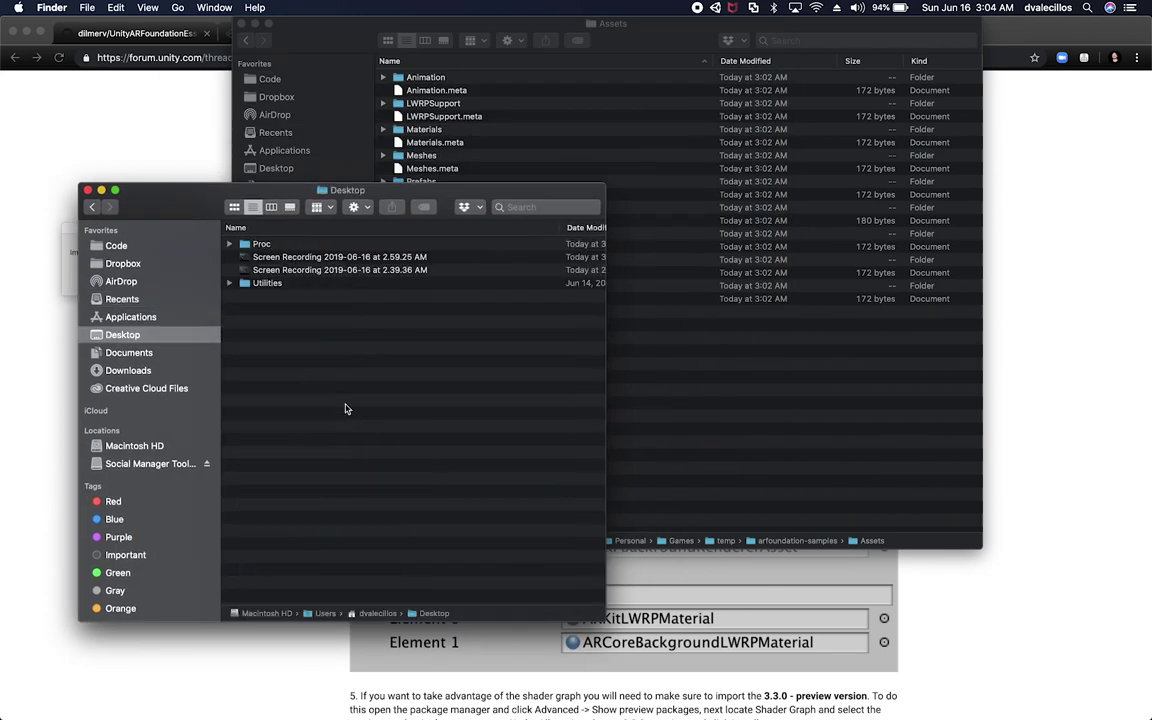
right_click(347, 356)
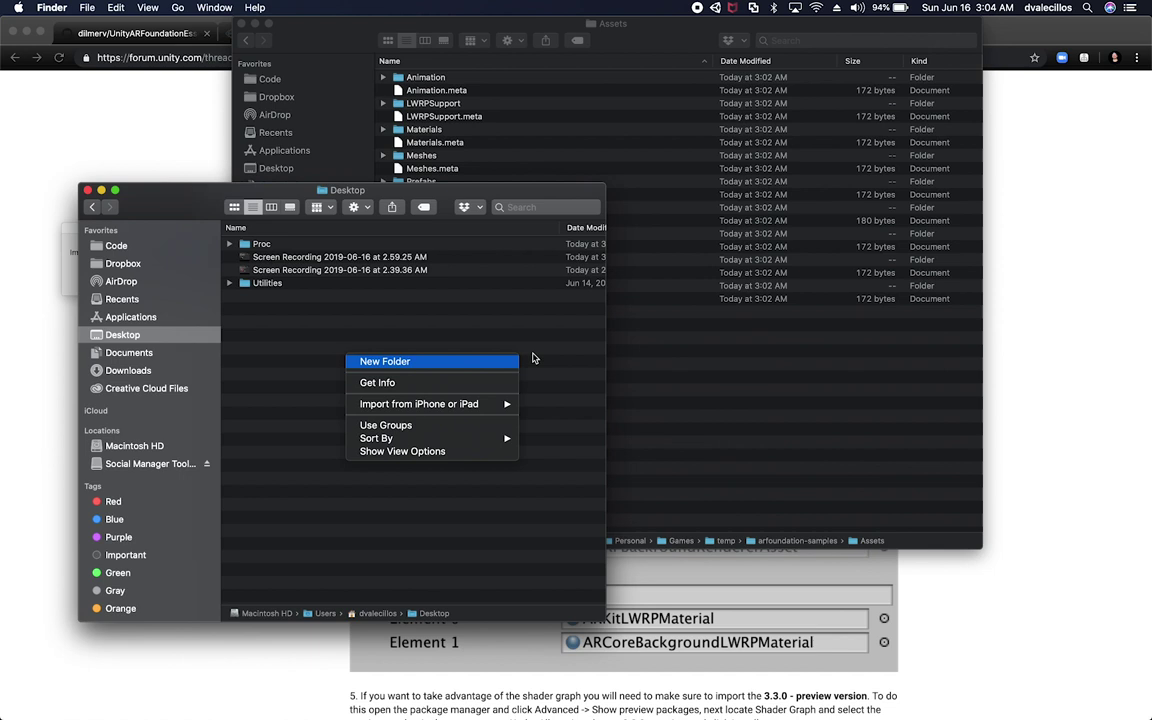
click(515, 361)
text(LWRPSupport)
key(Return)
key(super+Down)
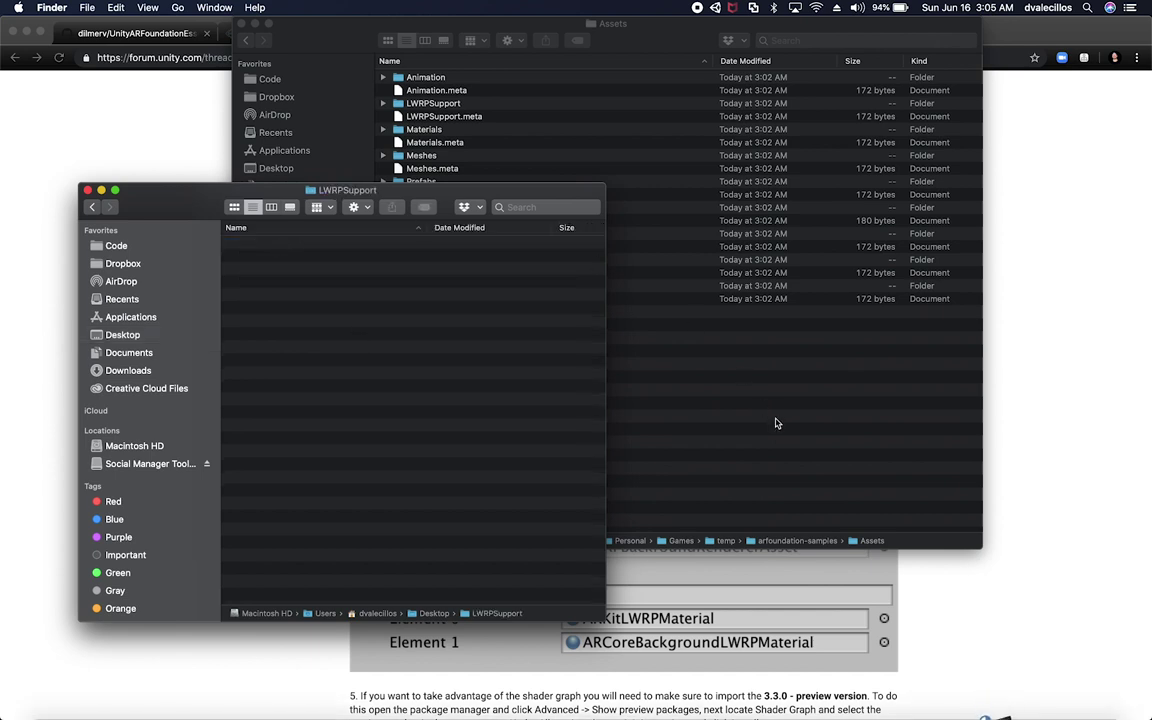
- Look through the Scripts folder of the arfoundation-samples Assets, then return to Assets
click(772, 421)
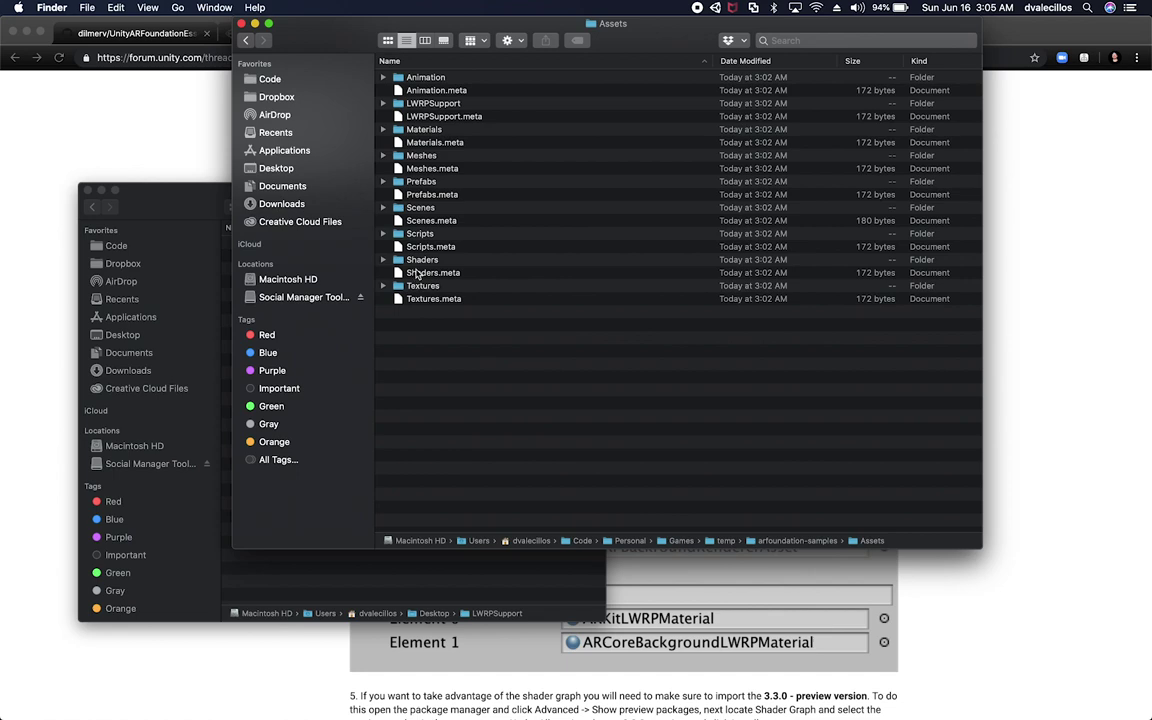
double_click(420, 233)
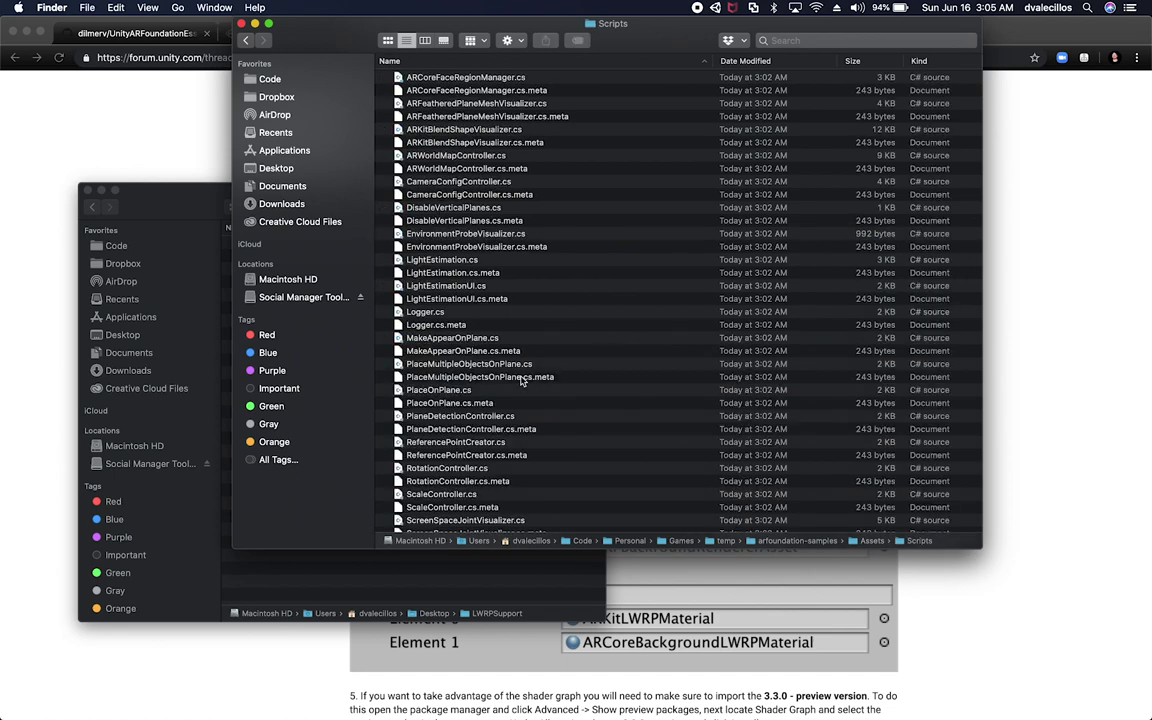
scroll(553, 424, down, 6)
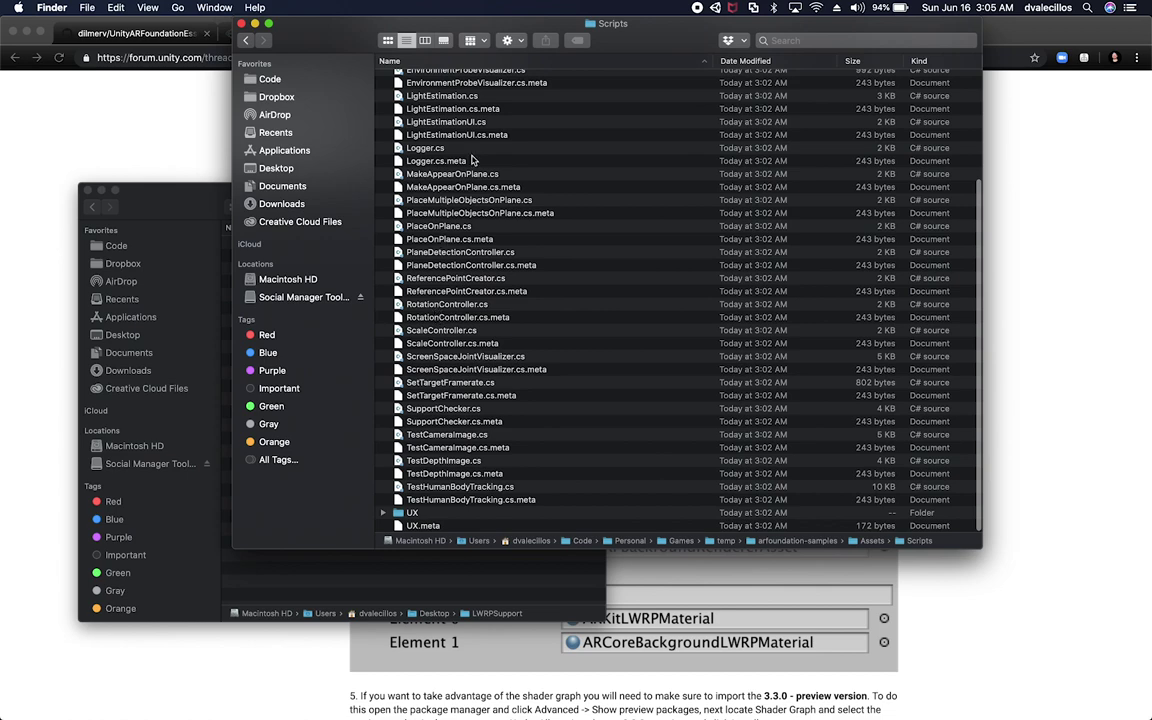
scroll(440, 200, up, 5)
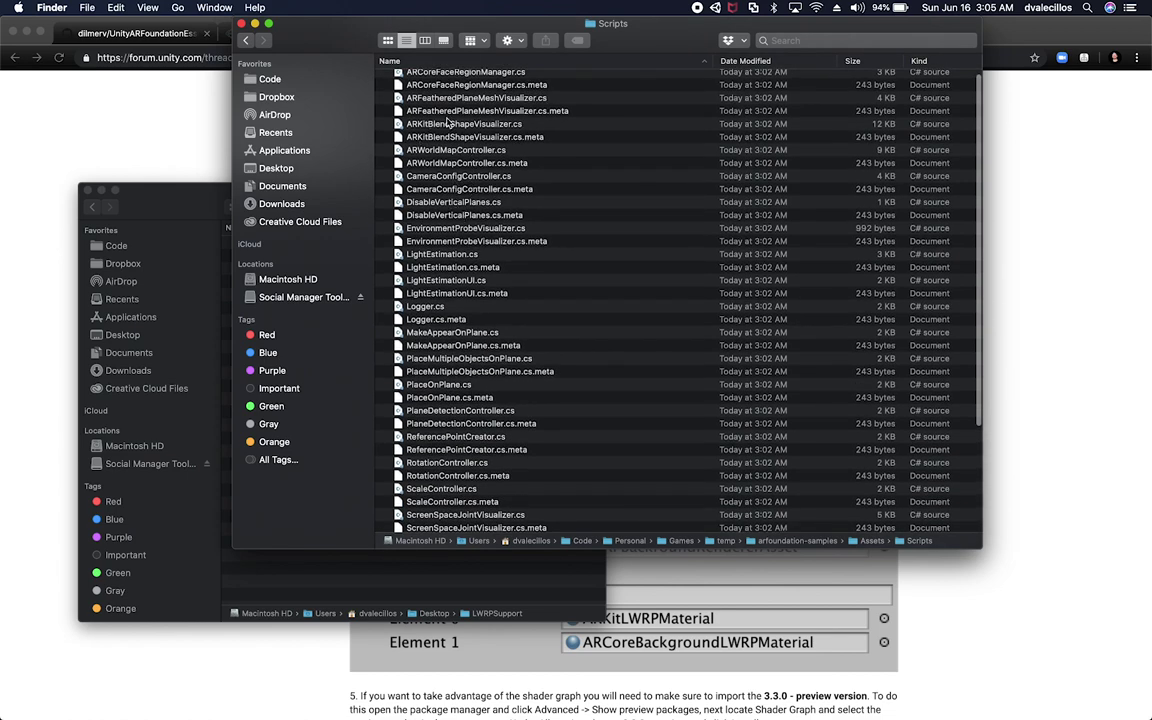
click(245, 40)
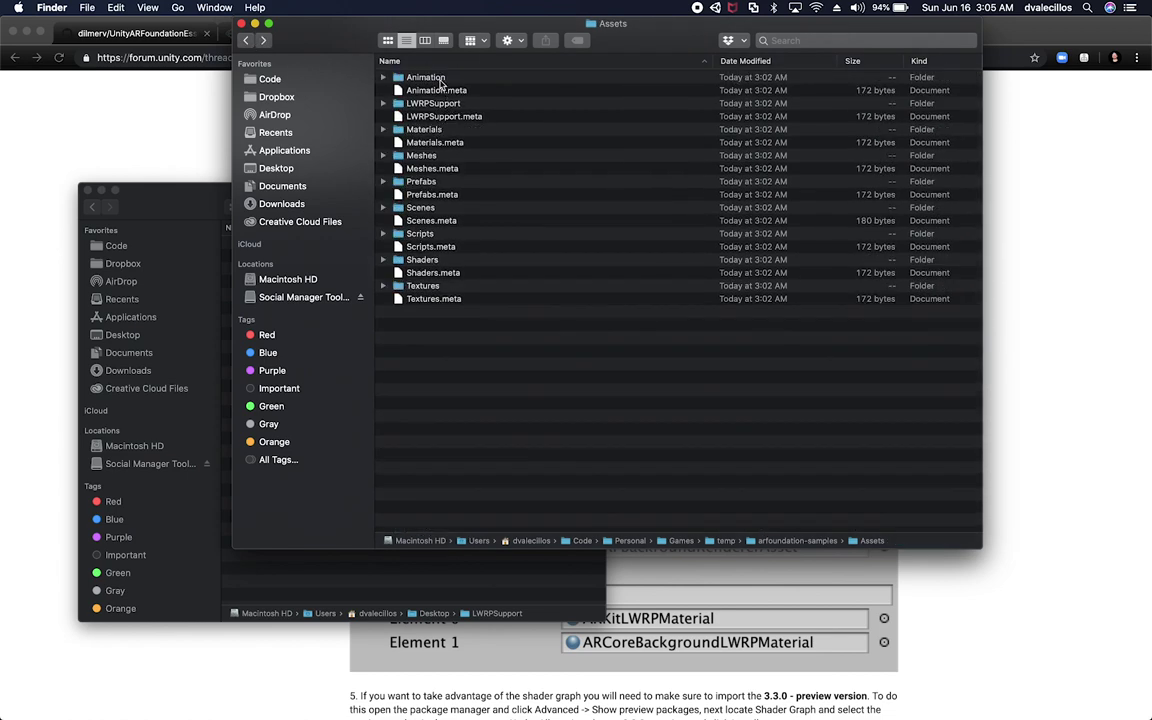
- Copy all files from the sample project's LWRPSupport folder into the Desktop's LWRPSupport folder
click(405, 103)
double_click(405, 103)
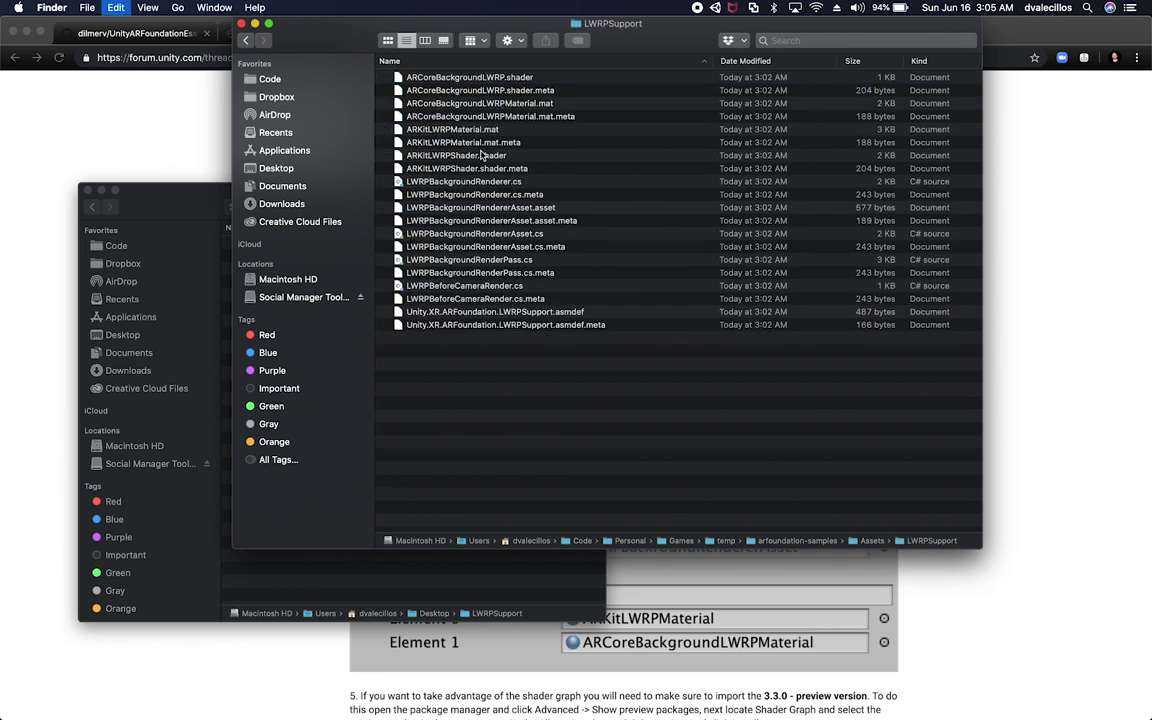
key(super+a)
key(super+c)
click(147, 197)
key(super+v)
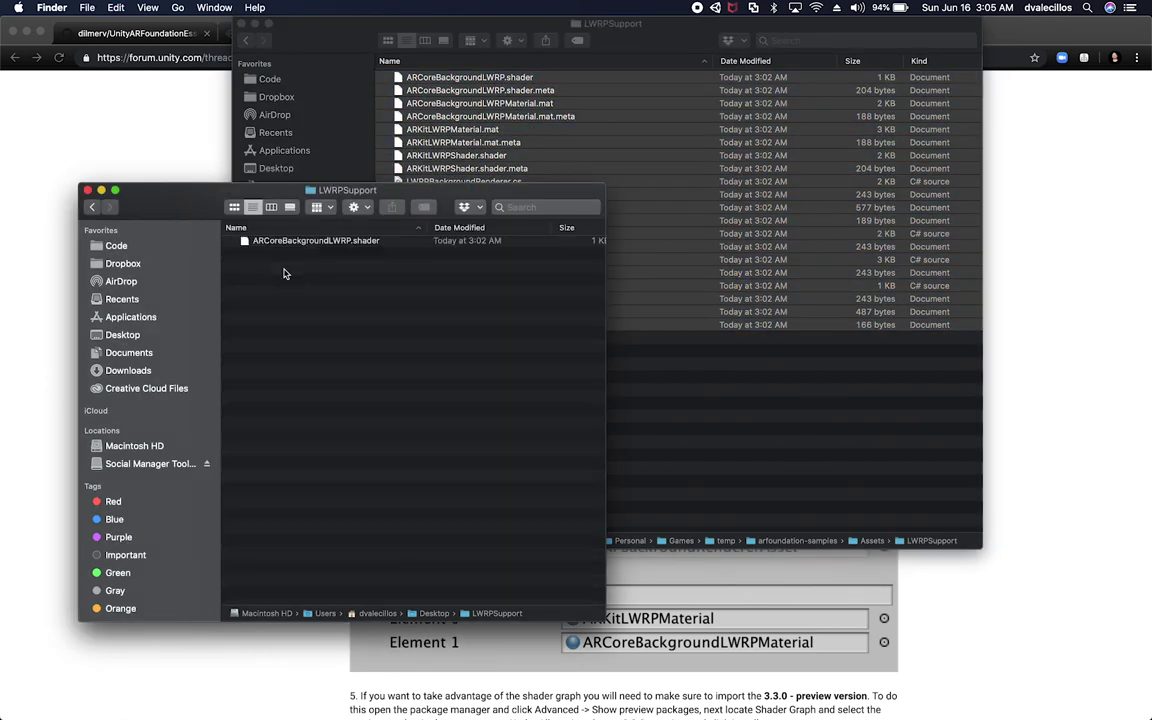
- Look through the sample project's Materials folder for LWRP materials and compare with the forum's LWRPBackgroundRendererAsset materials in Chrome
click(324, 57)
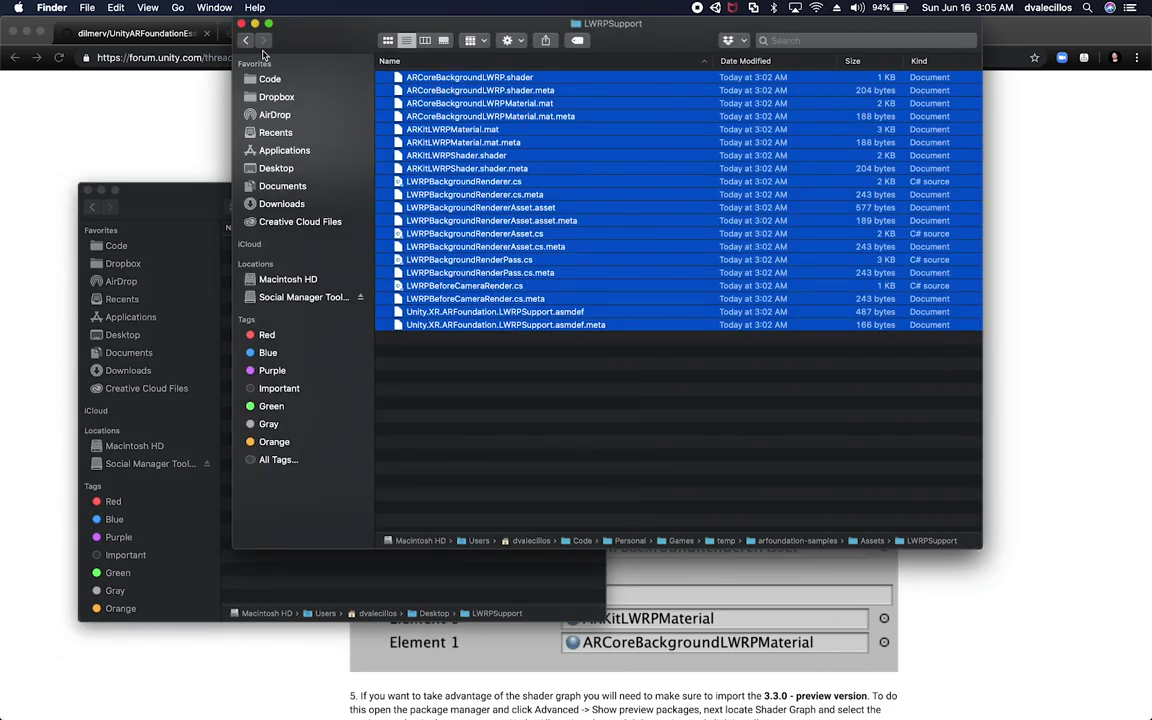
key(super+[)
click(430, 129)
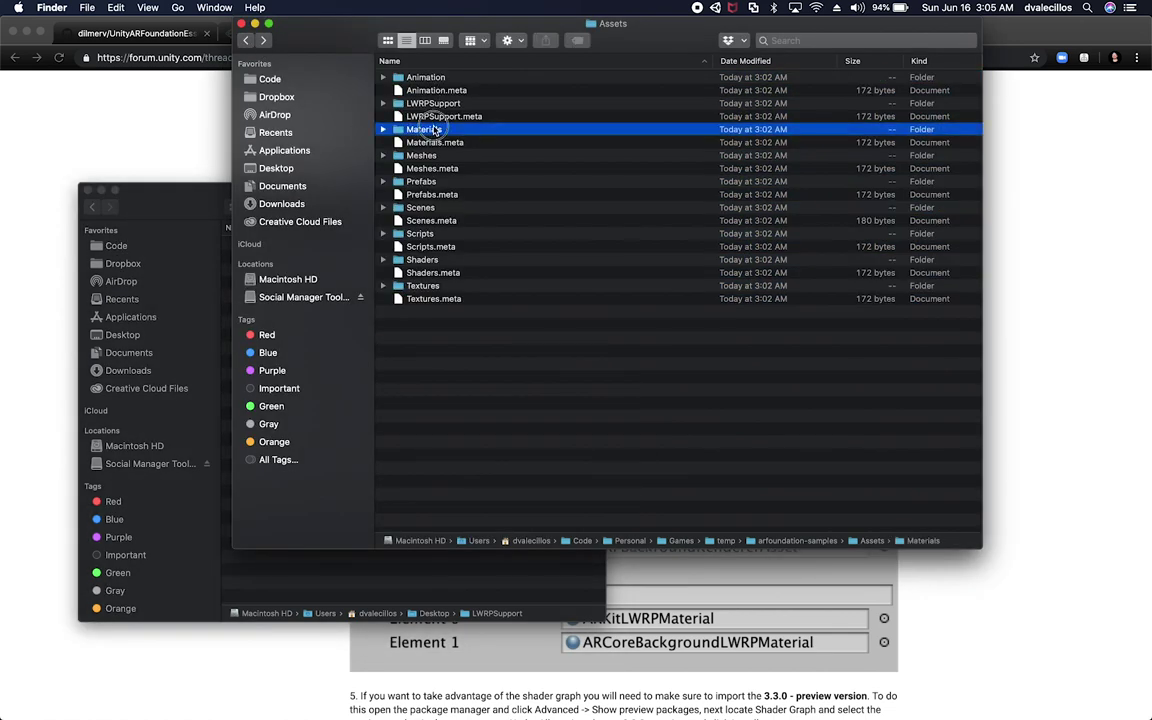
double_click(433, 130)
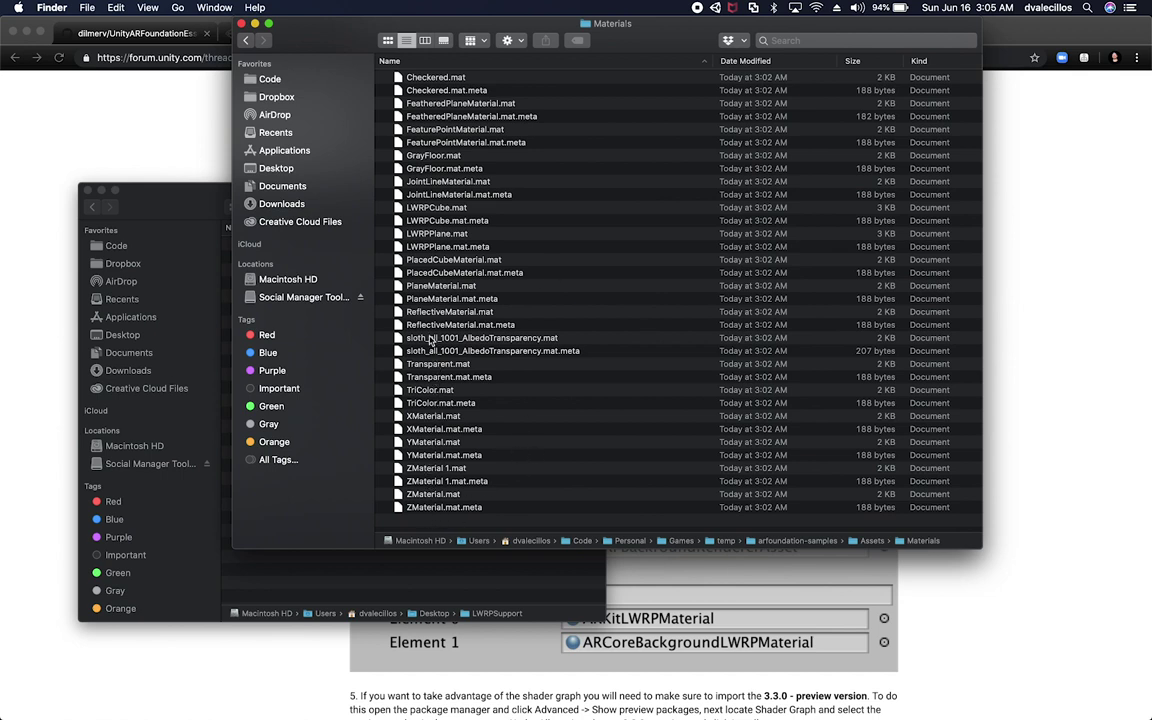
click(430, 217)
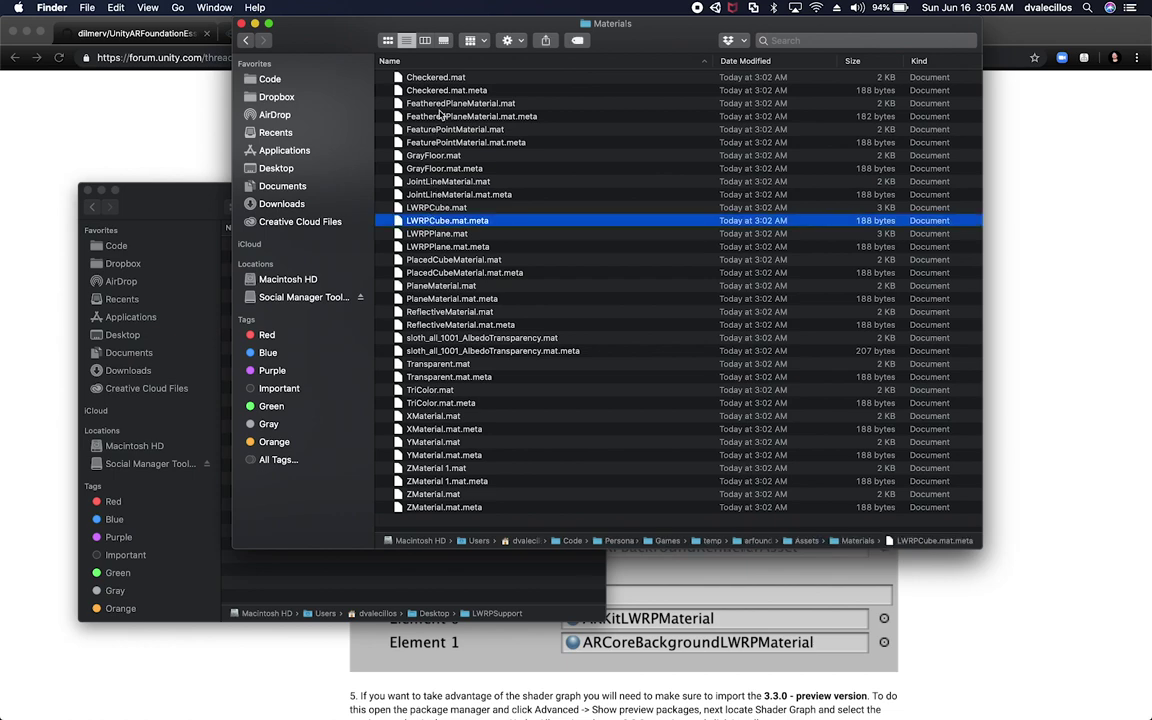
click(908, 586)
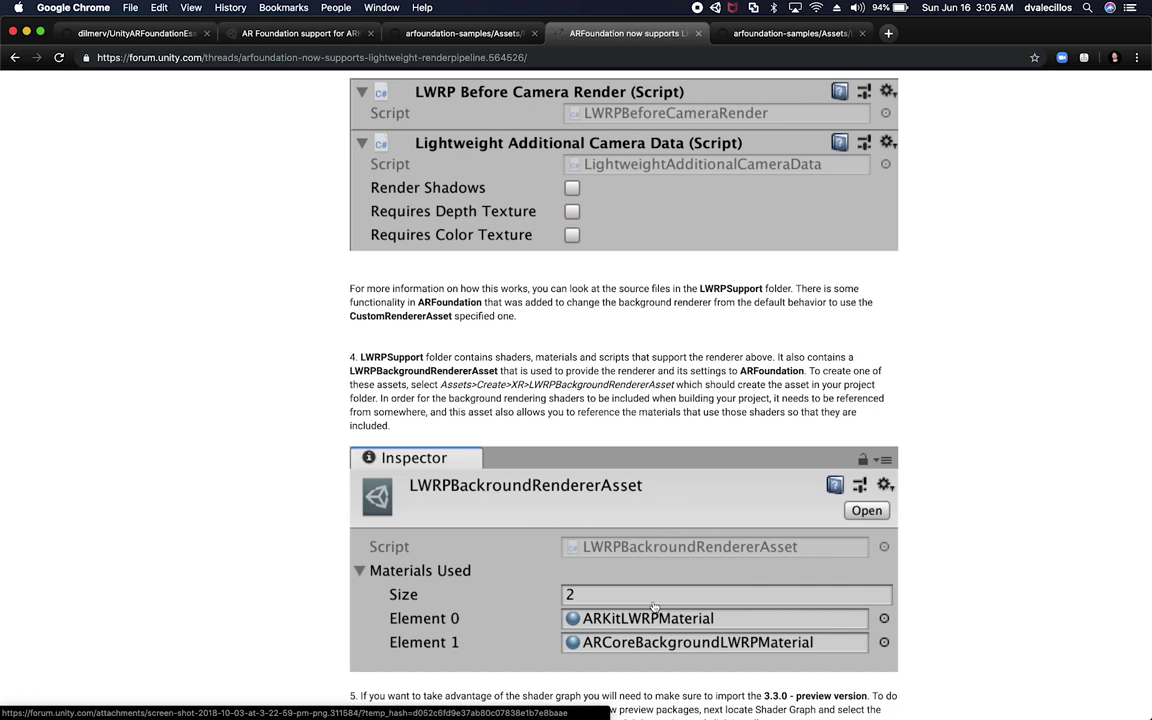
- In Finder, move the LWRPSupport folder from the Desktop into the Assets folder of Games/UnityARProceduralGeneration
key(super+Tab)
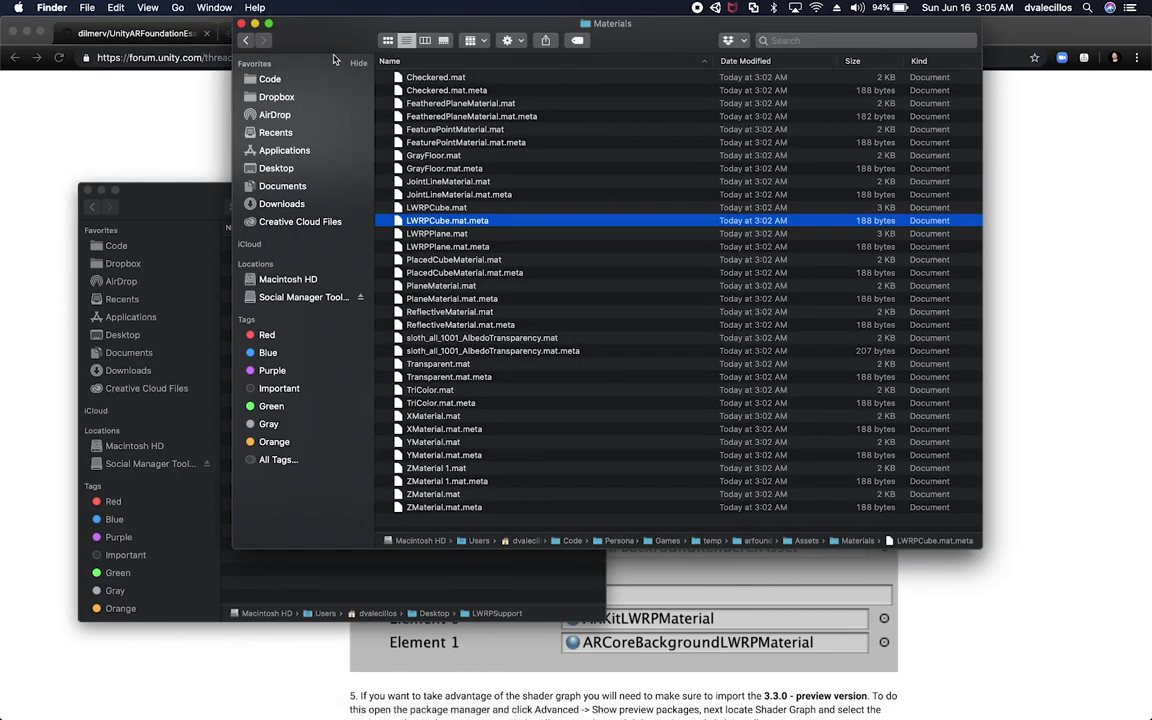
key(super+Tab)
key(super+Tab)
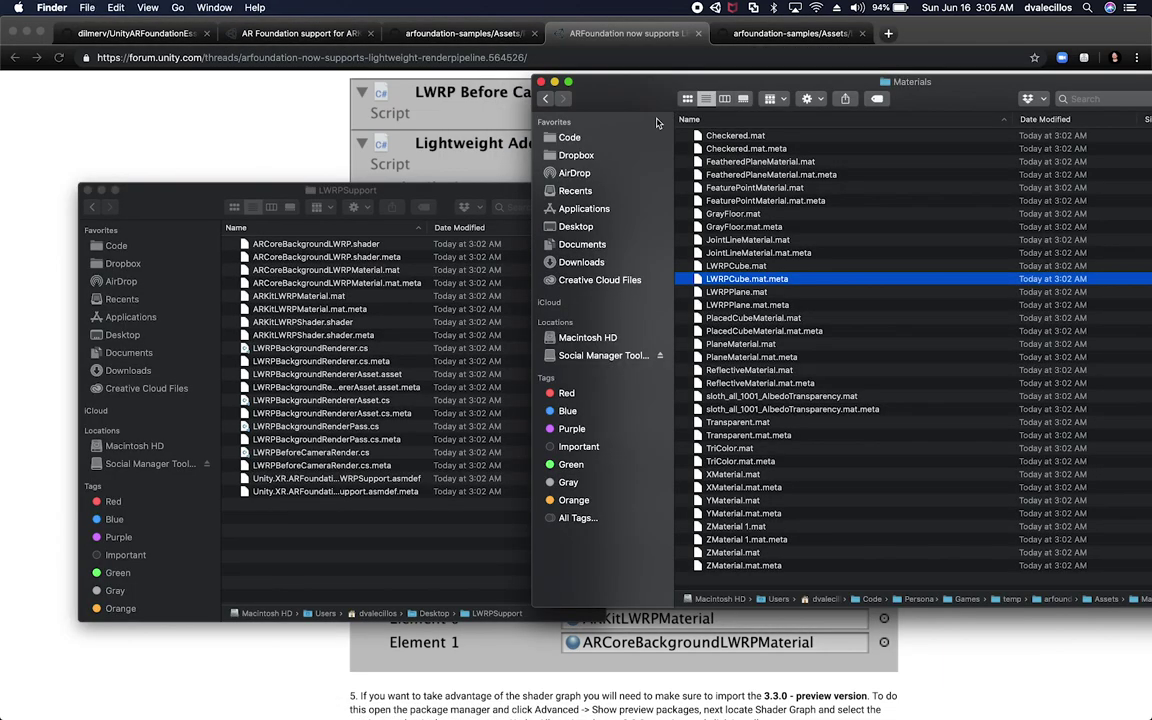
double_click(964, 599)
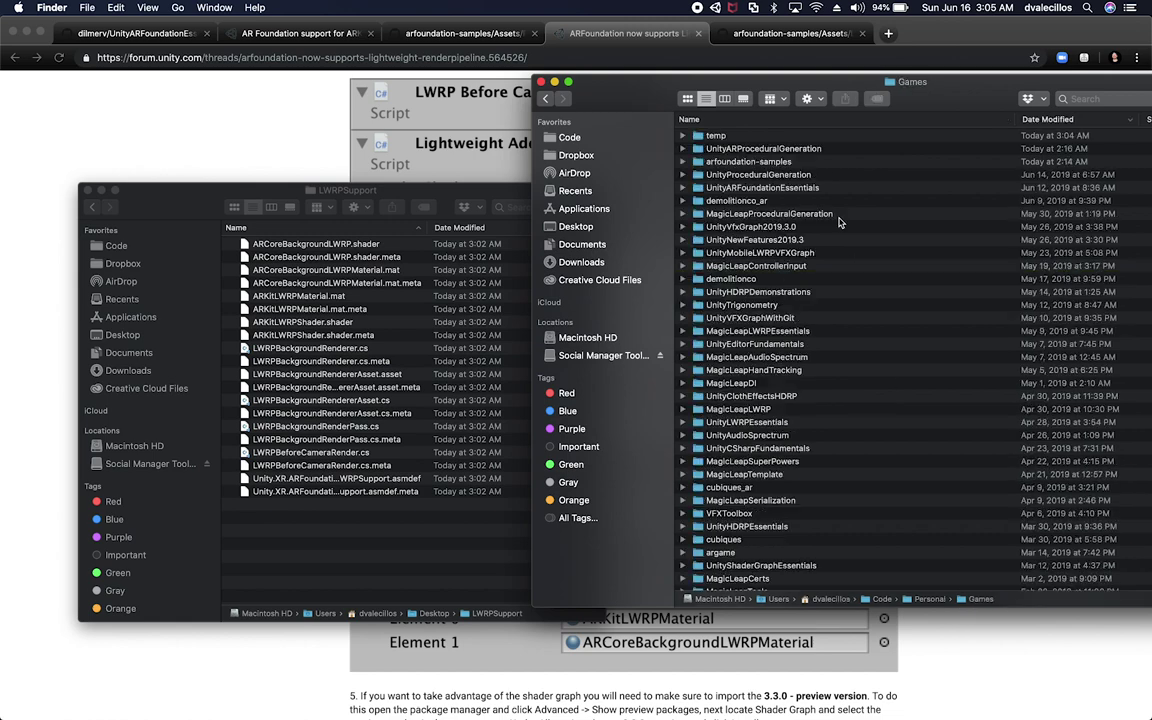
double_click(714, 149)
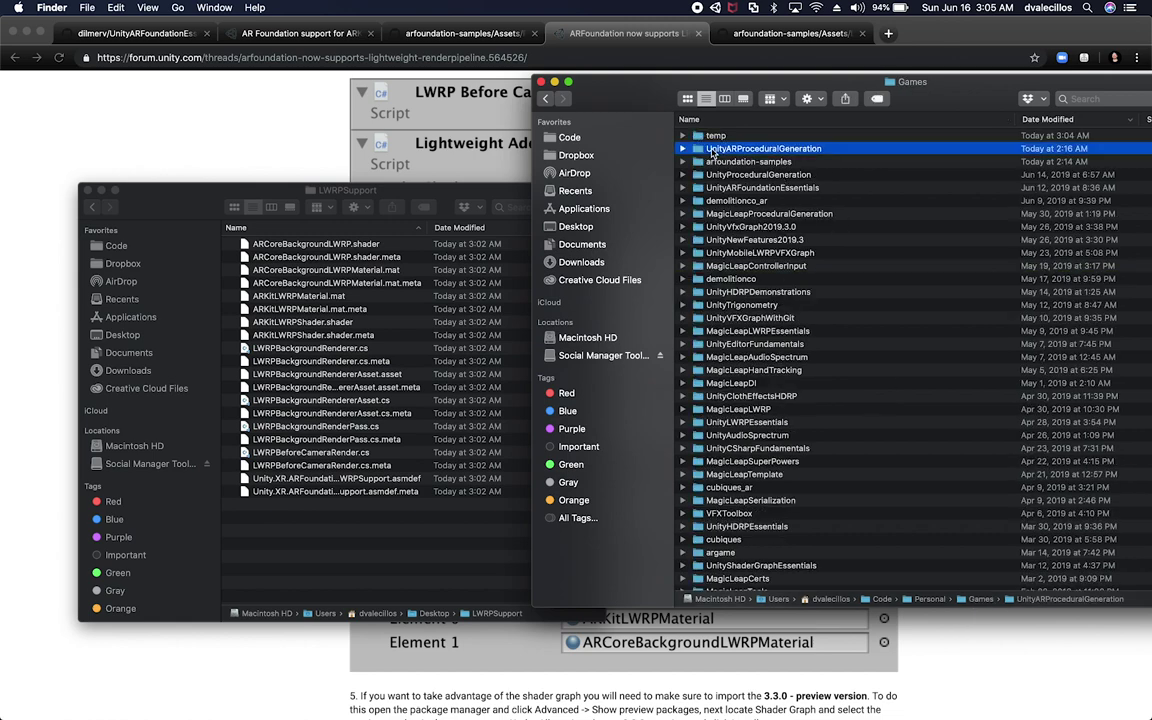
double_click(716, 160)
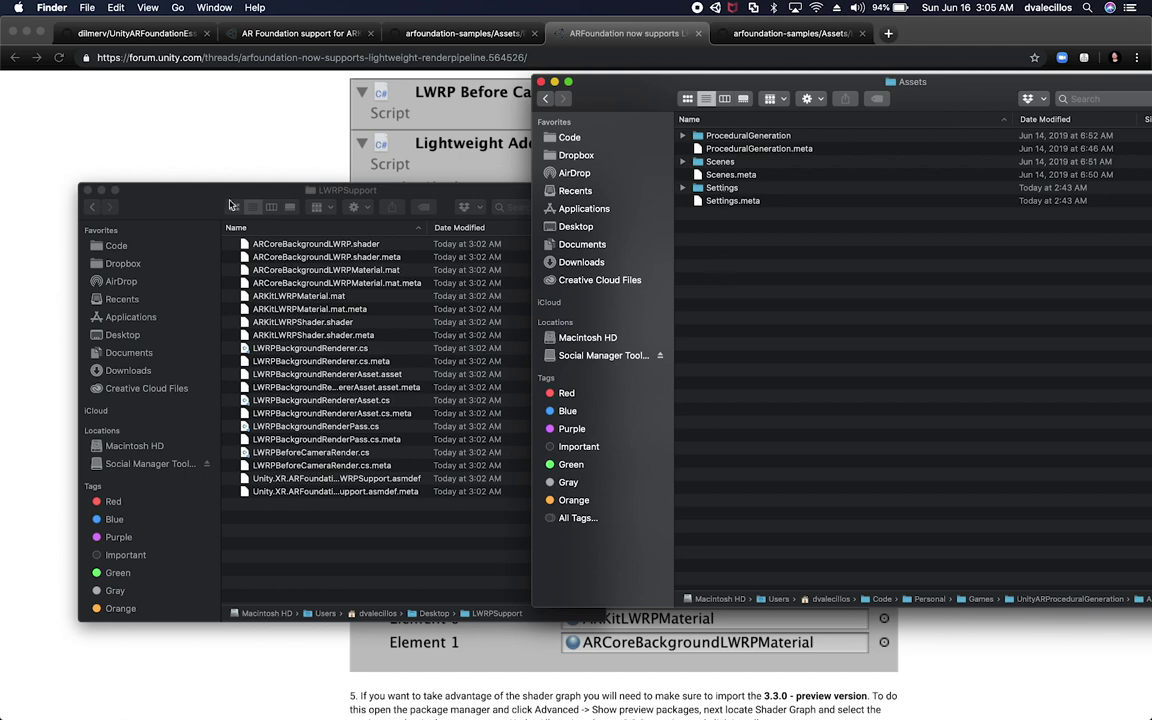
click(93, 208)
drag(281, 250, 848, 342)
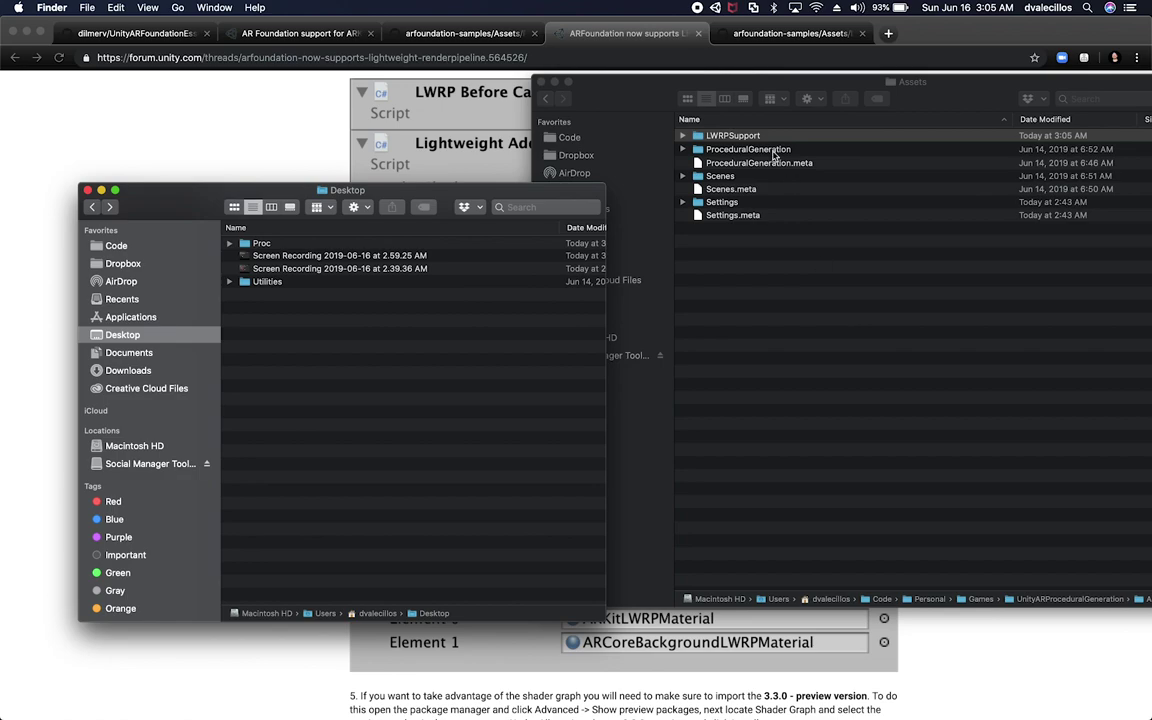
- Switch to Chrome and review the forum's steps on the custom renderer asset and the camera helper components
key(super+Tab)
key(super+Tab)
key(super+shift+Tab)
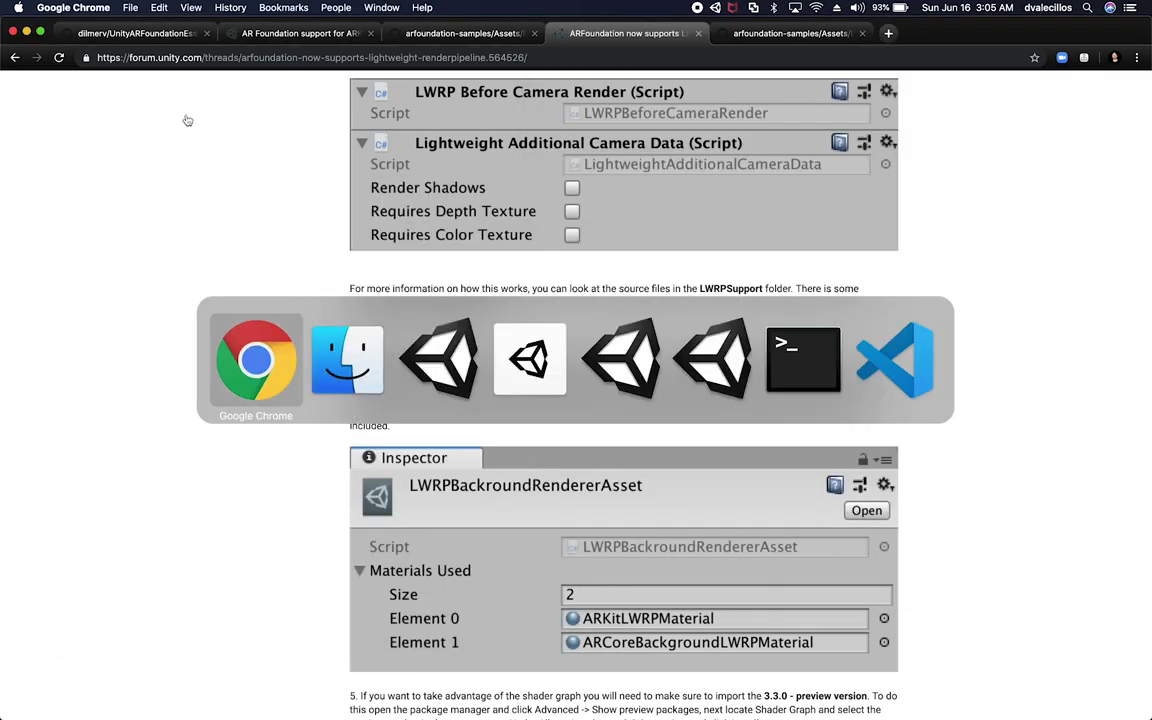
scroll(187, 120, up, 7)
scroll(338, 281, down, 2)
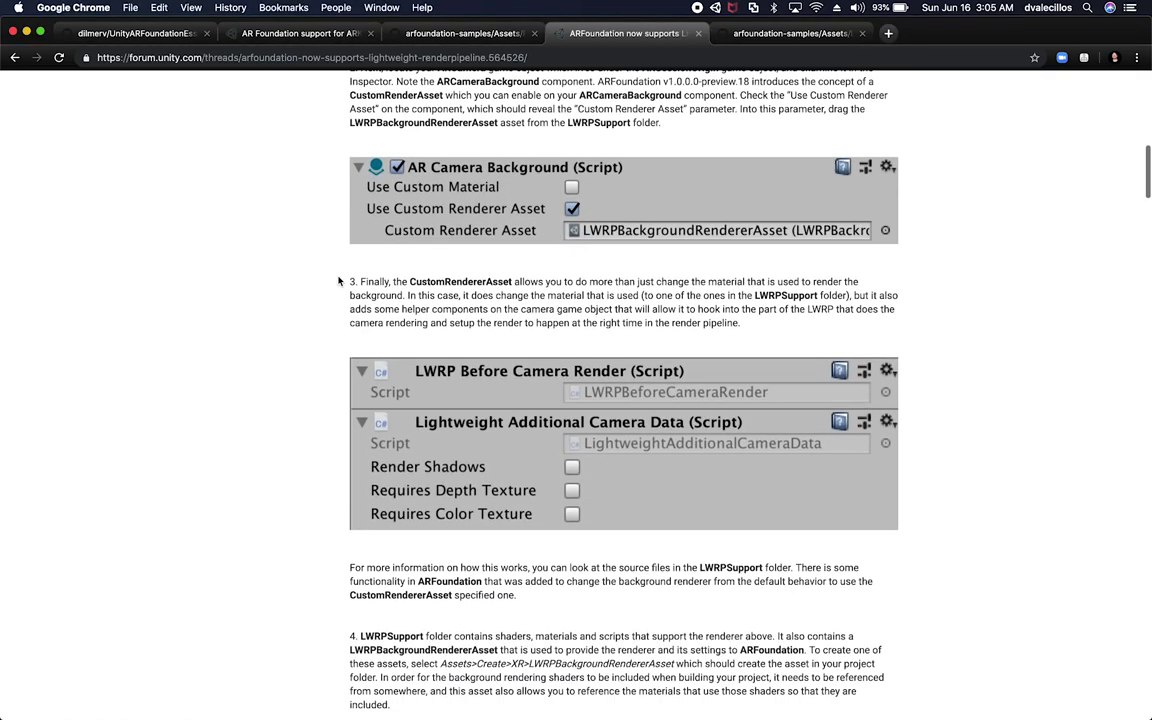
- Switch to the arfoundation-samples Unity editor, maximize it, and examine the contents of the Packages and Scenes folders
key(super+Tab)
key(super+Tab)
key(super+Tab)
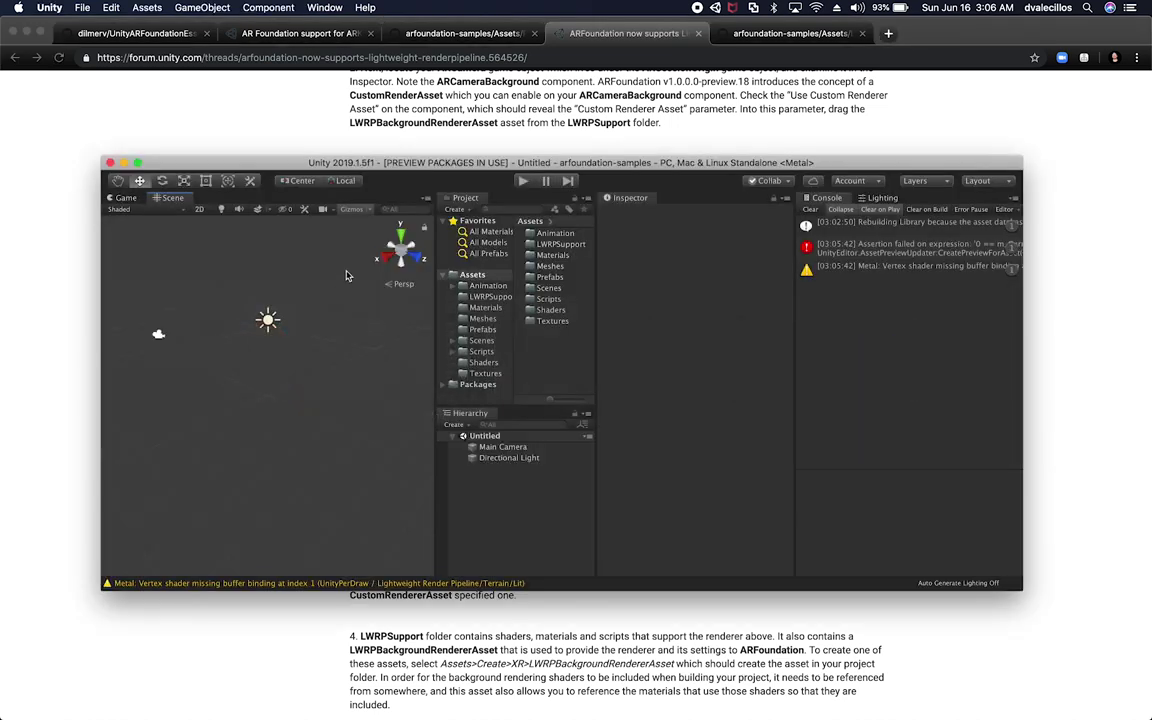
double_click(531, 163)
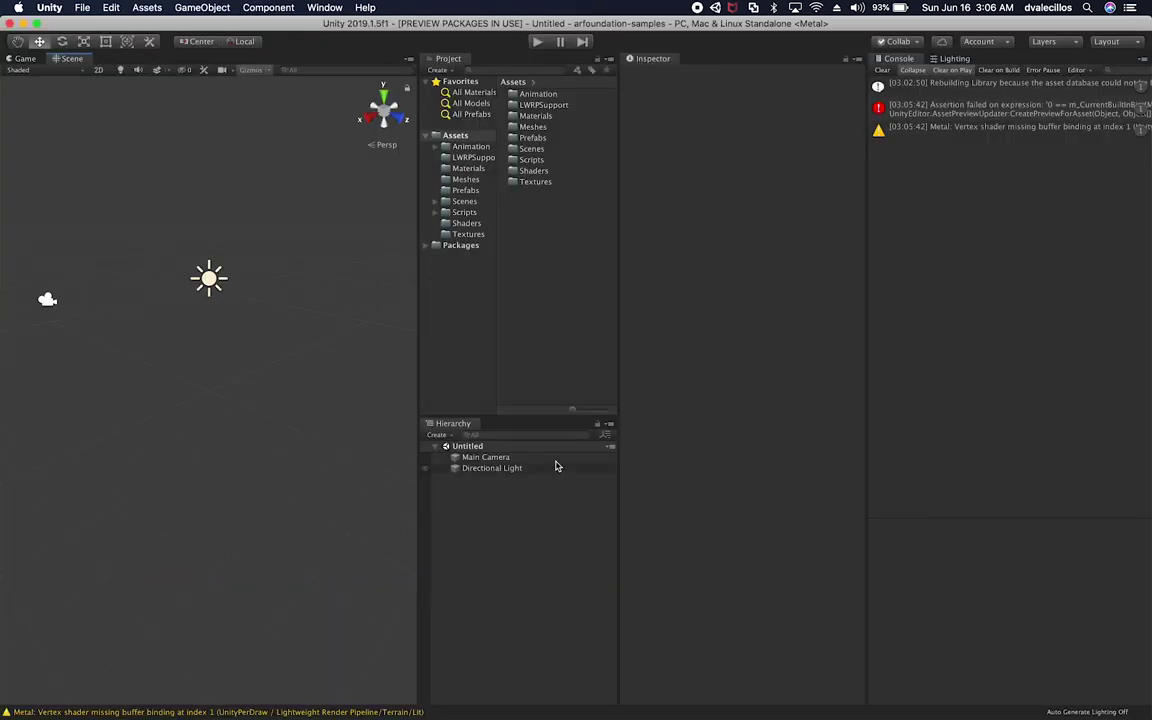
click(446, 247)
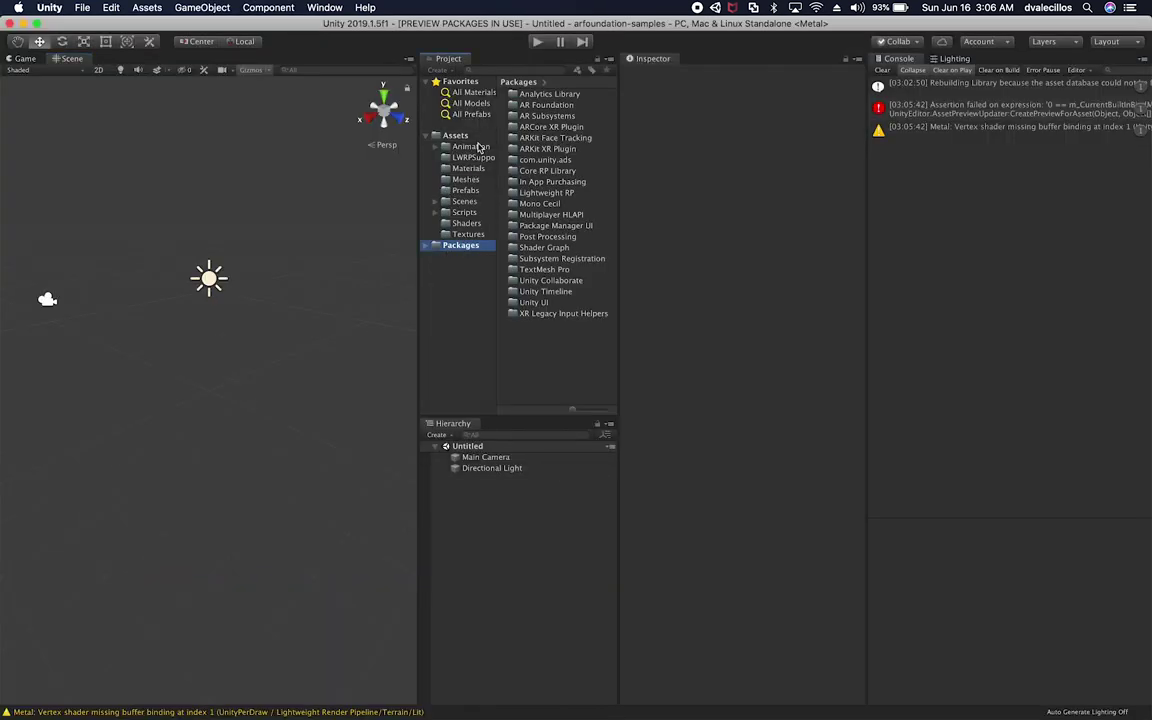
click(464, 201)
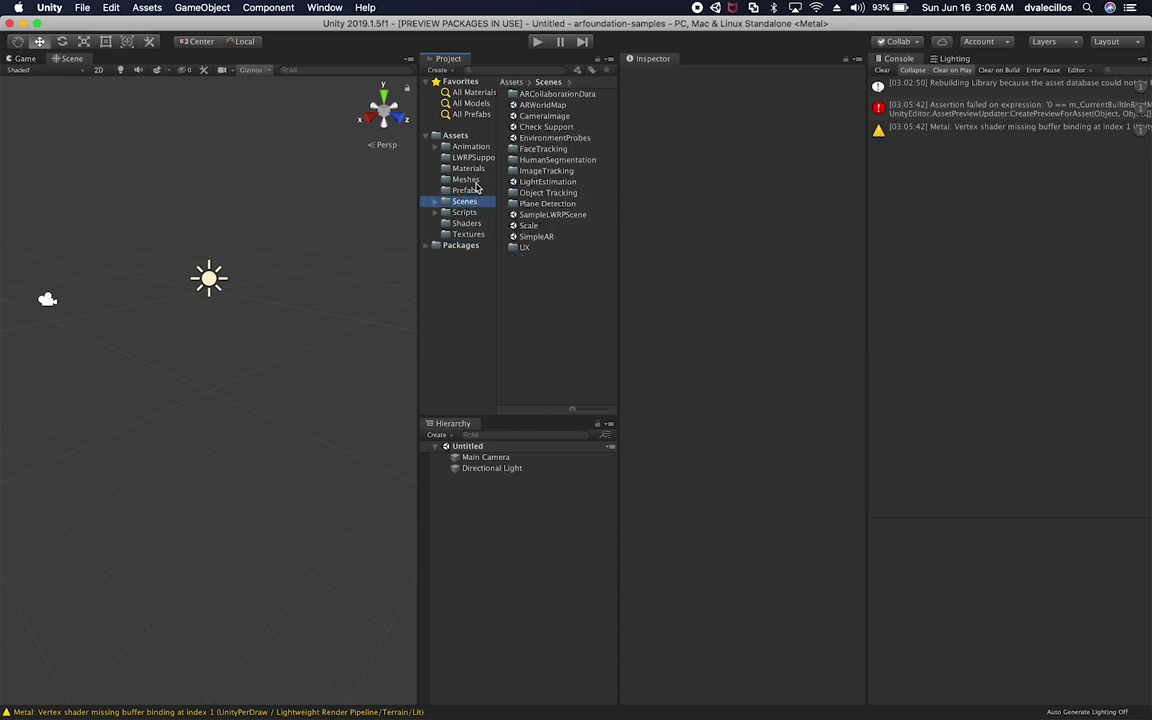
- Return to the forum thread in Chrome and examine step 2 about the ARCameraBackground component's custom renderer setting
key(super+Tab)
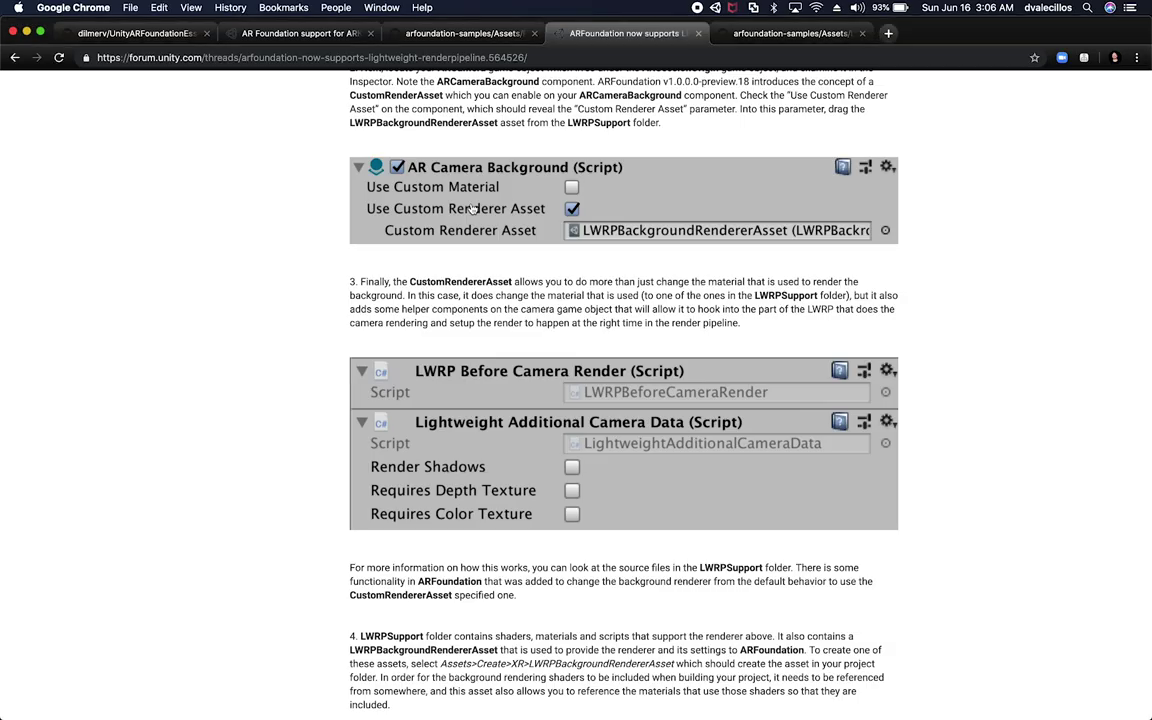
scroll(713, 458, up, 4)
scroll(713, 458, up, 1)
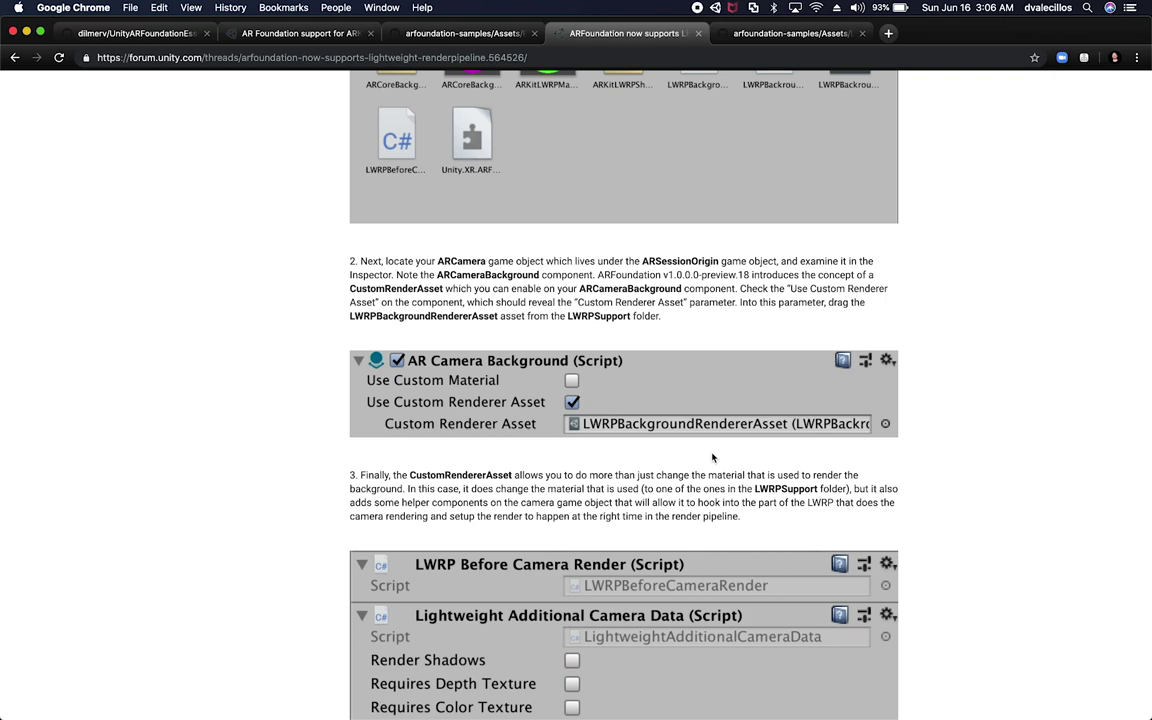
- Reread the forum's instruction on creating a LightweightRenderpipelineAsset and the following steps on the custom renderer asset
scroll(713, 458, up, 6)
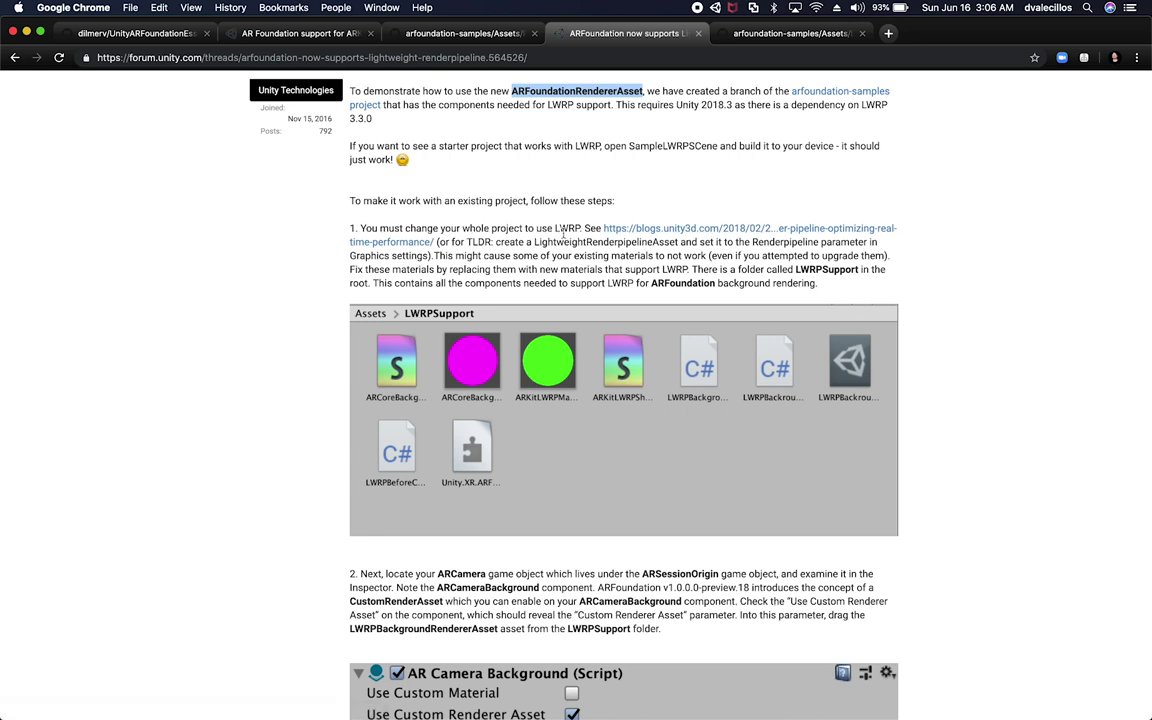
double_click(580, 242)
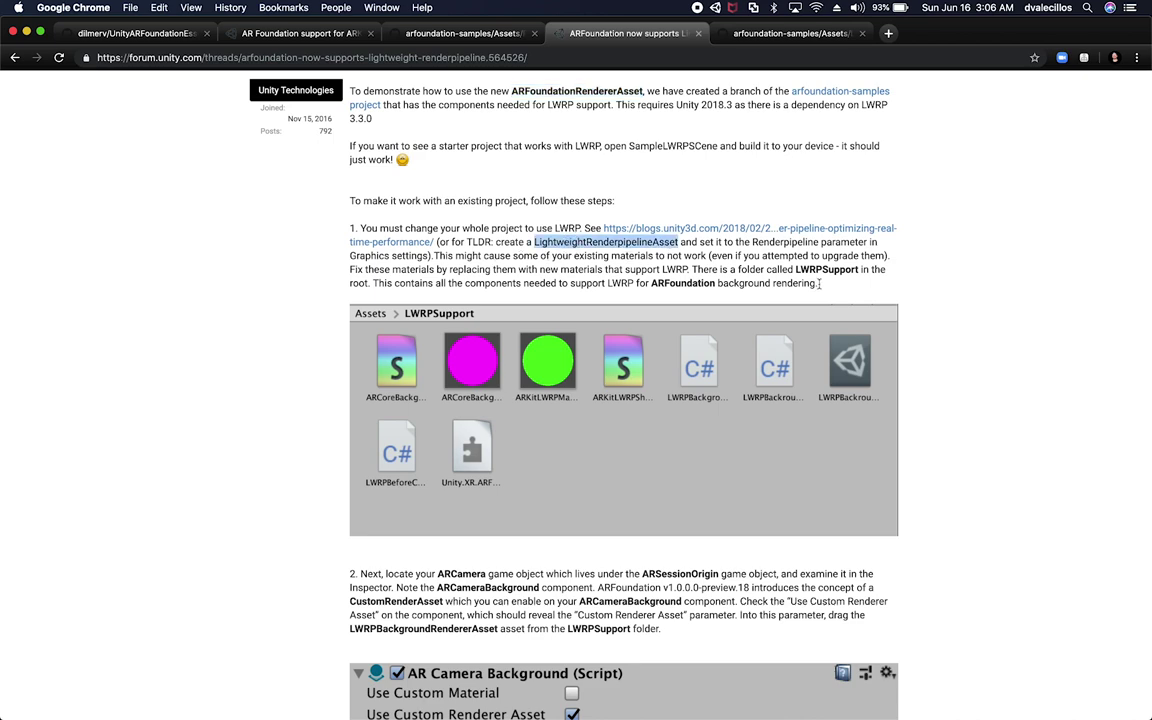
scroll(828, 414, down, 8)
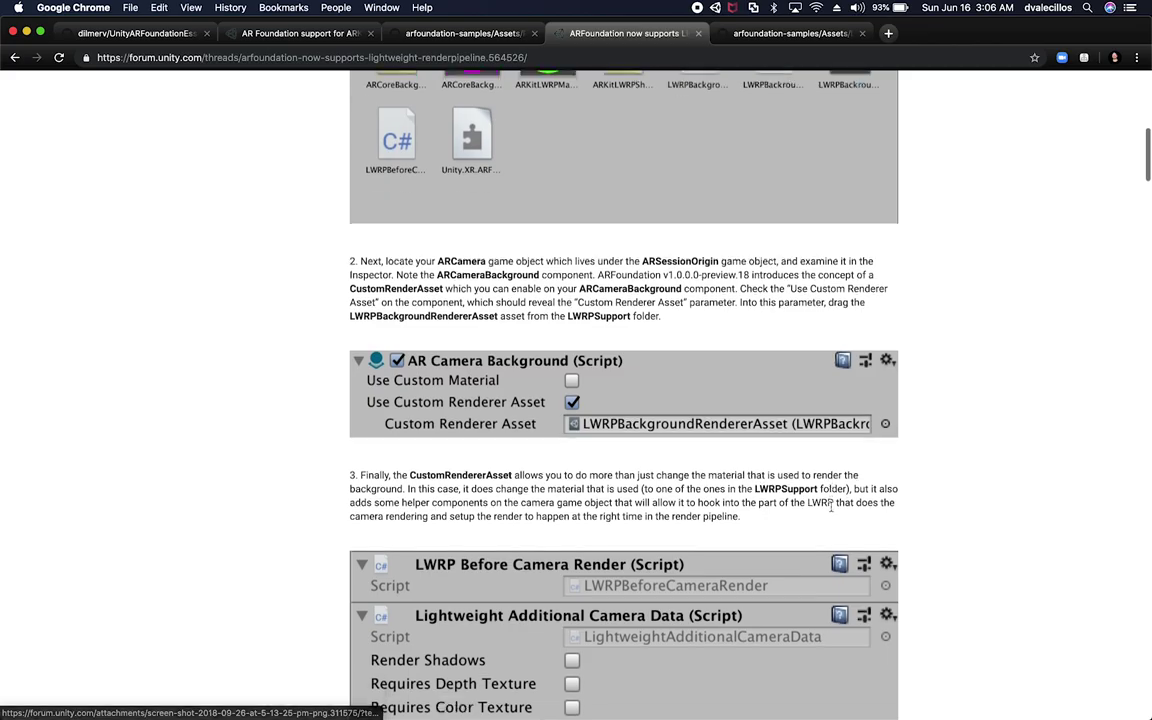
- Inspect the Main Camera in the arfoundation-samples Unity editor, and bring up the other editor with the TogglePlaneDetection scene
key(super+Tab)
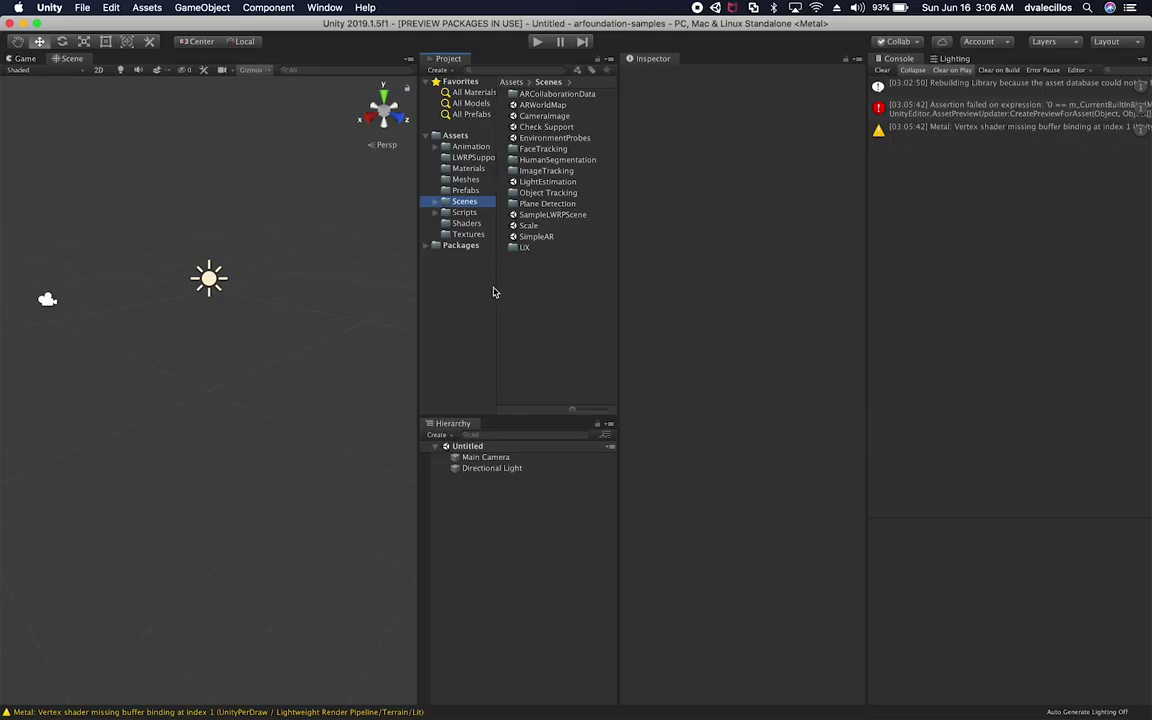
click(482, 457)
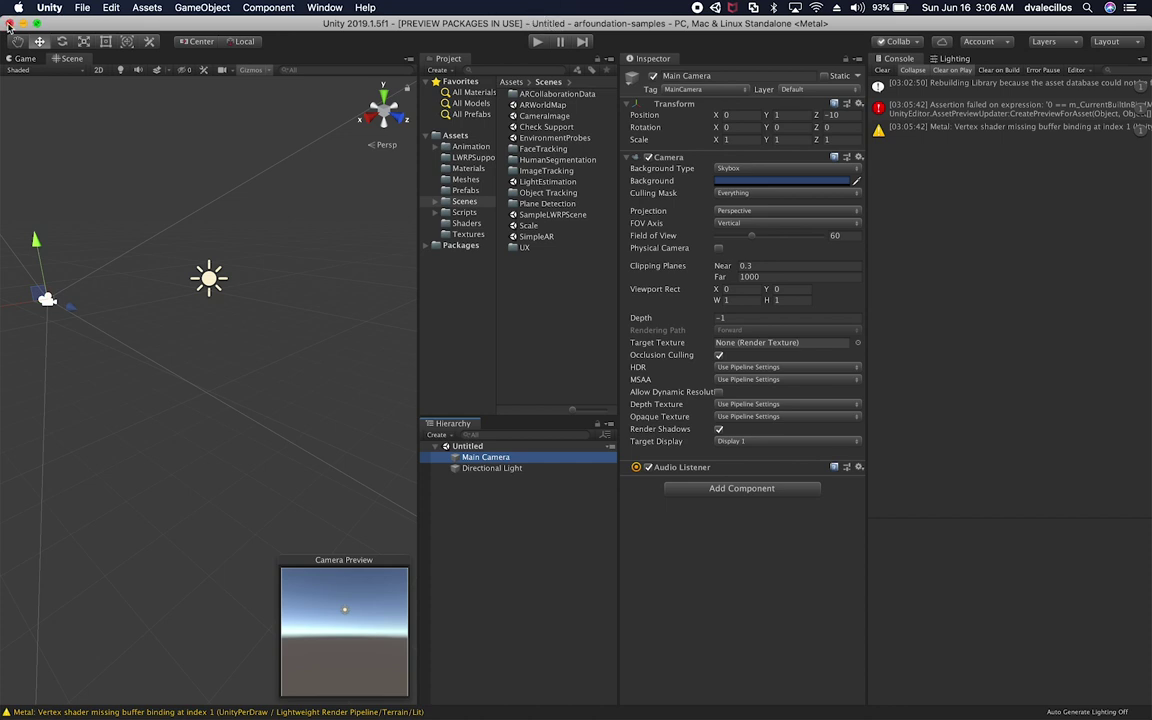
key(super+Tab)
key(super+Tab)
key(Tab)
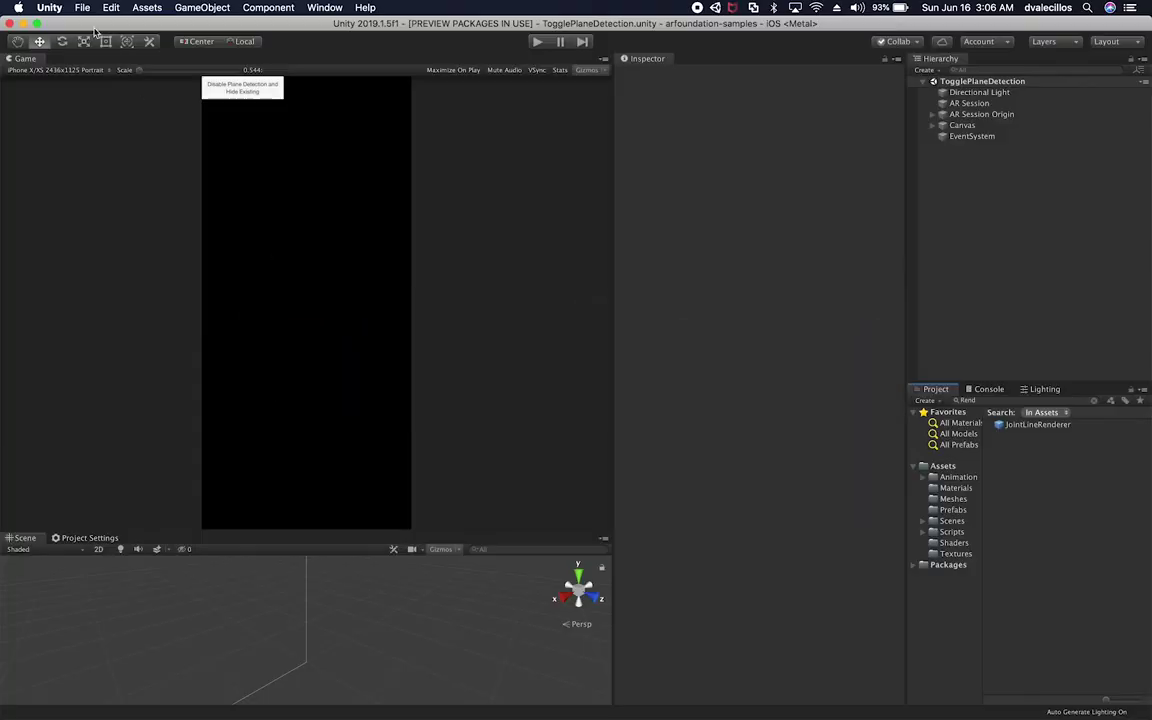
- Switch to the UnityARProceduralGeneration Unity editor and open LWRPBeforeCameraRender.cs from its console error about the missing LWRP namespace
key(super+Tab)
key(super+Tab)
key(Tab)
key(Tab)
key(super+Tab)
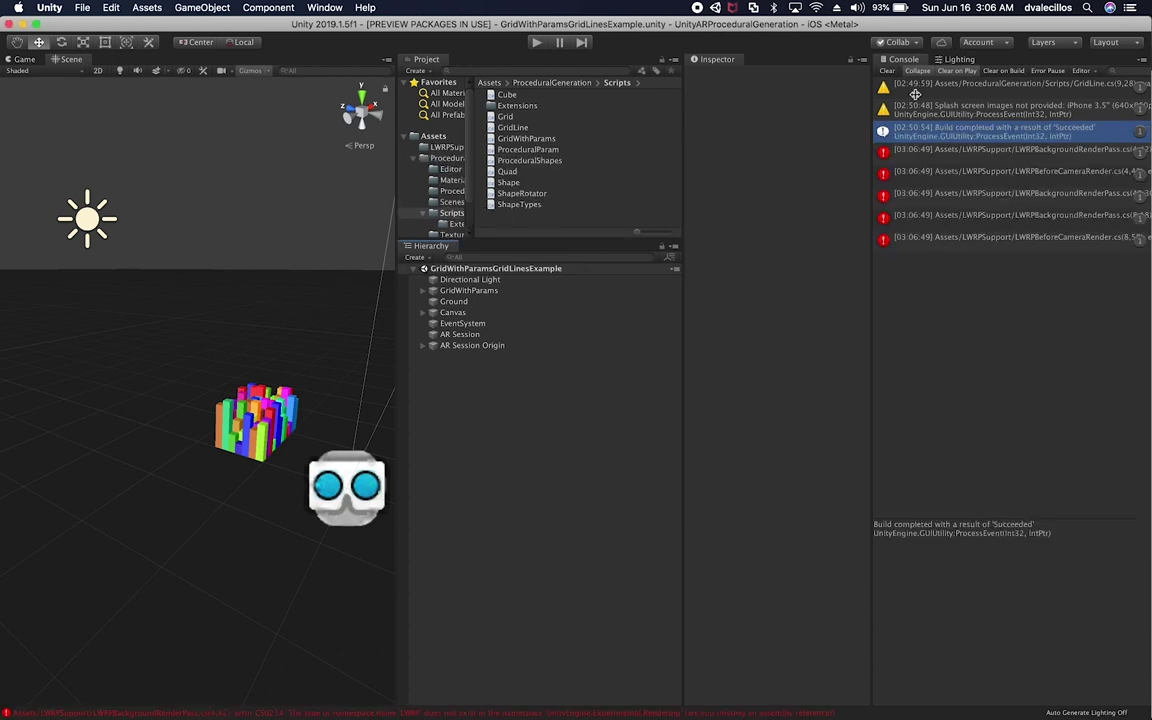
click(928, 126)
click(905, 106)
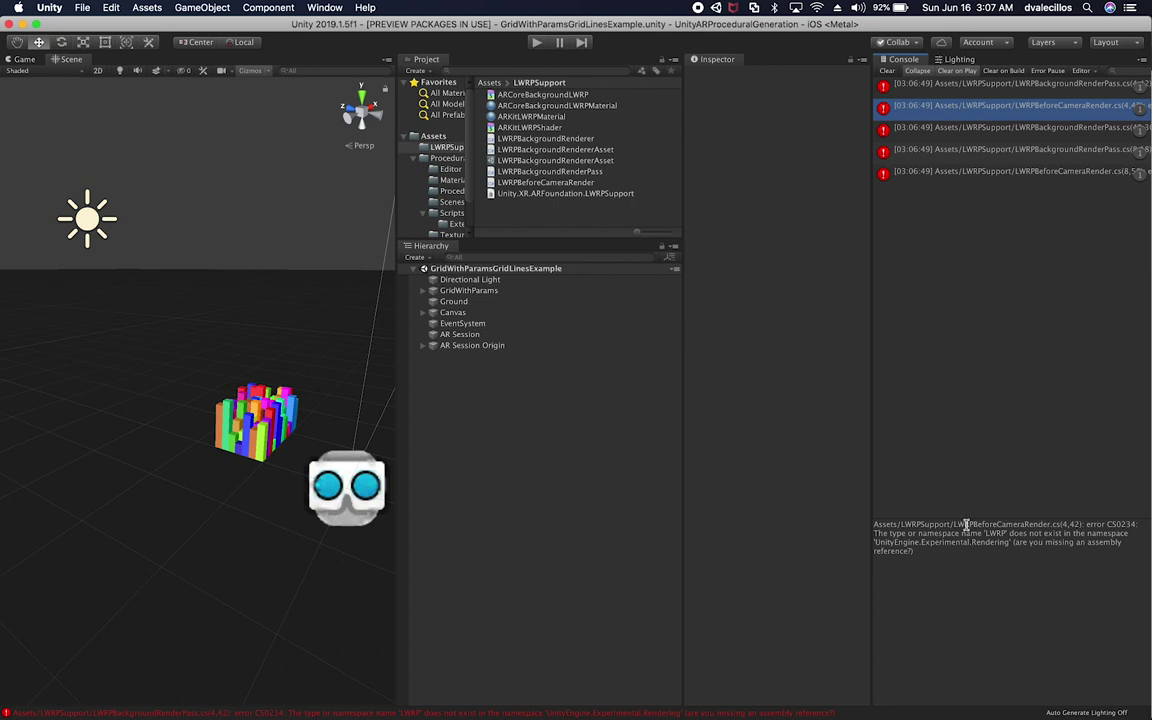
double_click(977, 108)
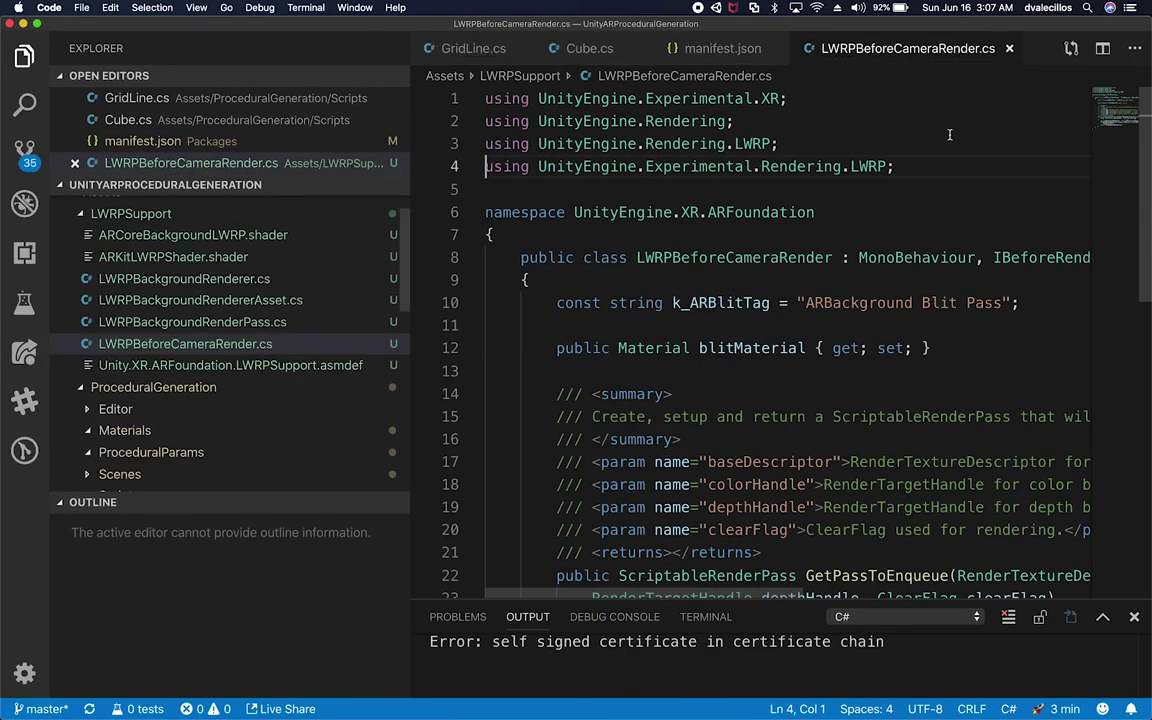
- Widen the code area and read through LWRPBeforeCameraRender.cs, including its using directives
scroll(930, 440, down, 7)
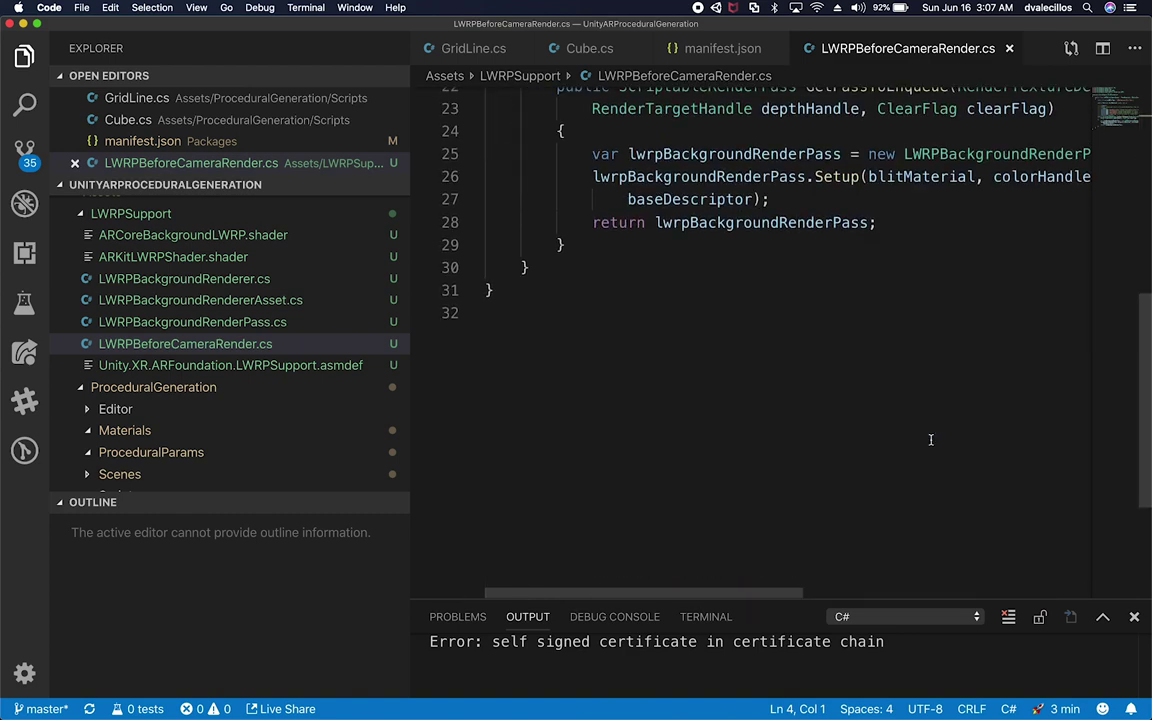
drag(410, 317, 260, 317)
scroll(660, 140, up, 7)
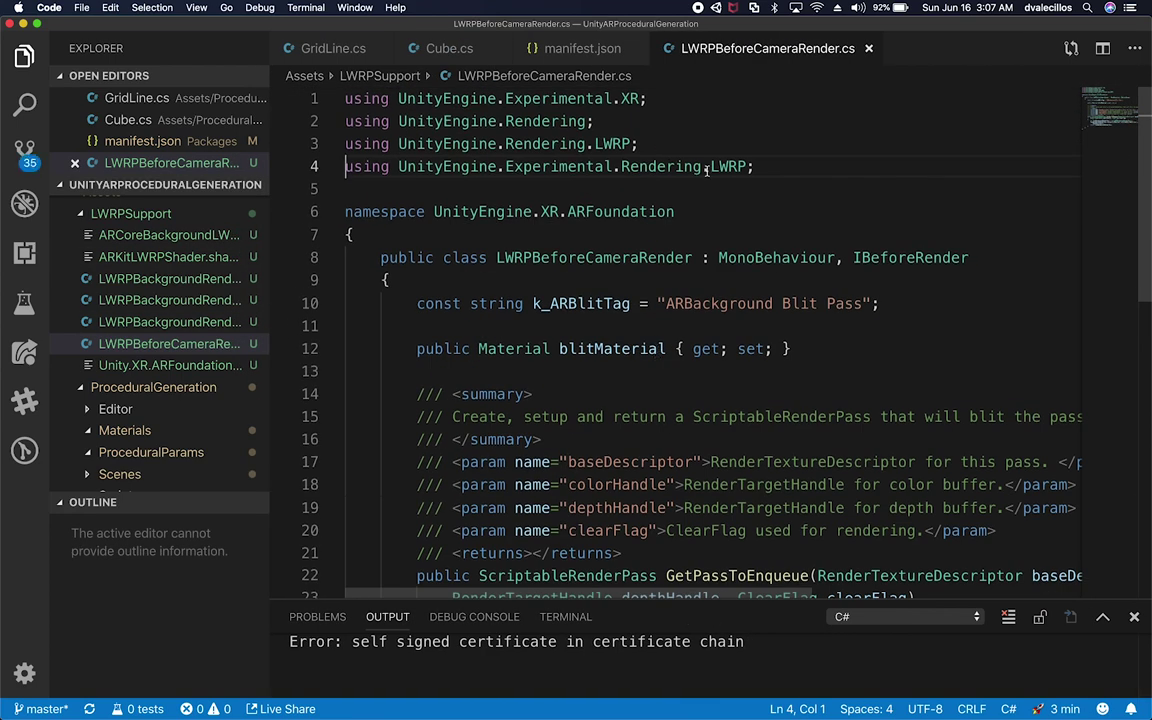
key(End)
key(Return)
text(using U)
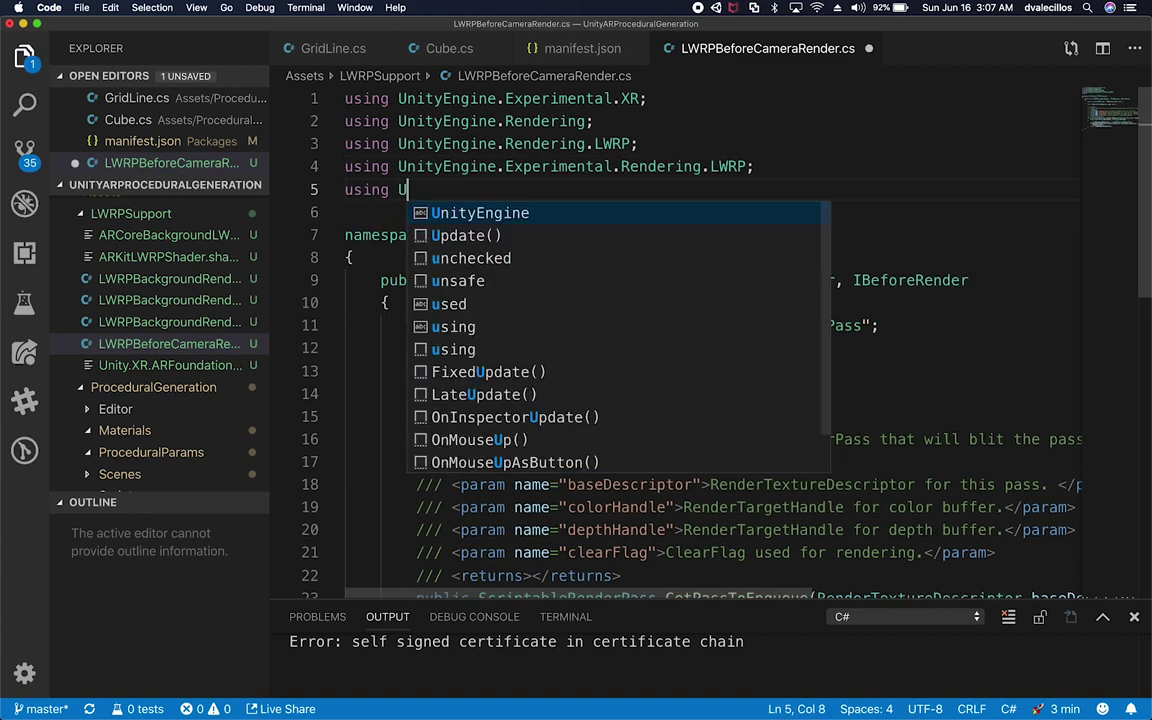
text(nityEngine.Exp)
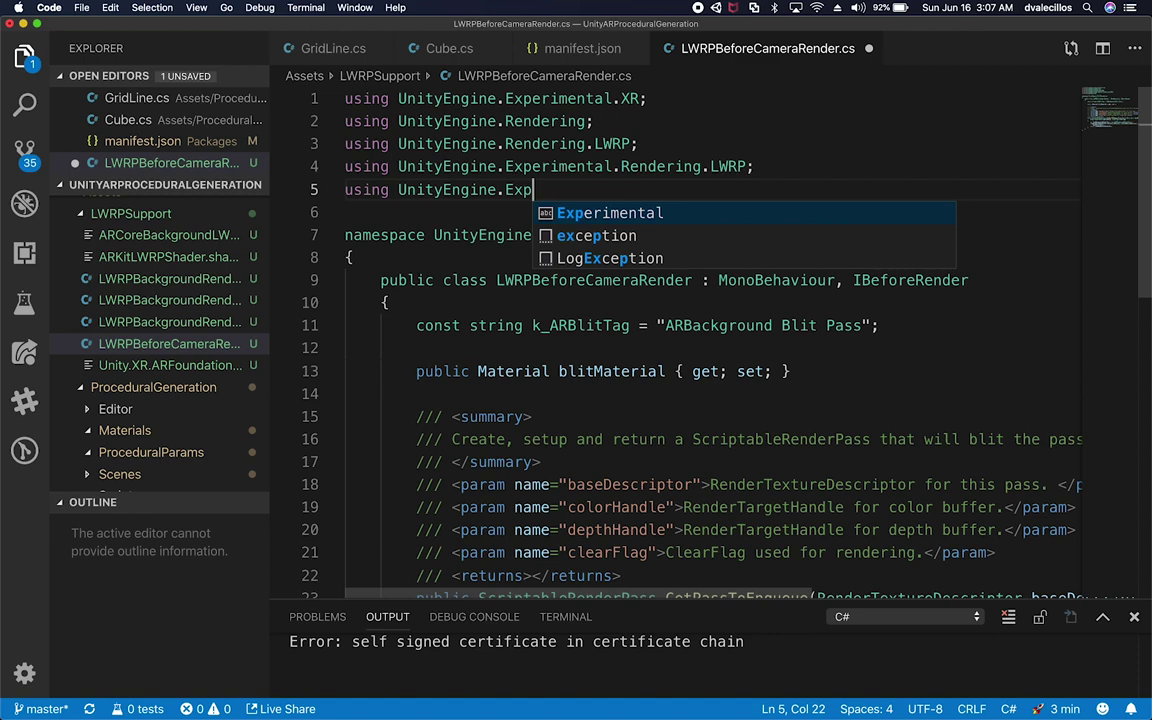
key(cmd+z)
key(cmd+z)
key(cmd+z)
key(super+Tab)
key(super+shift+Tab)
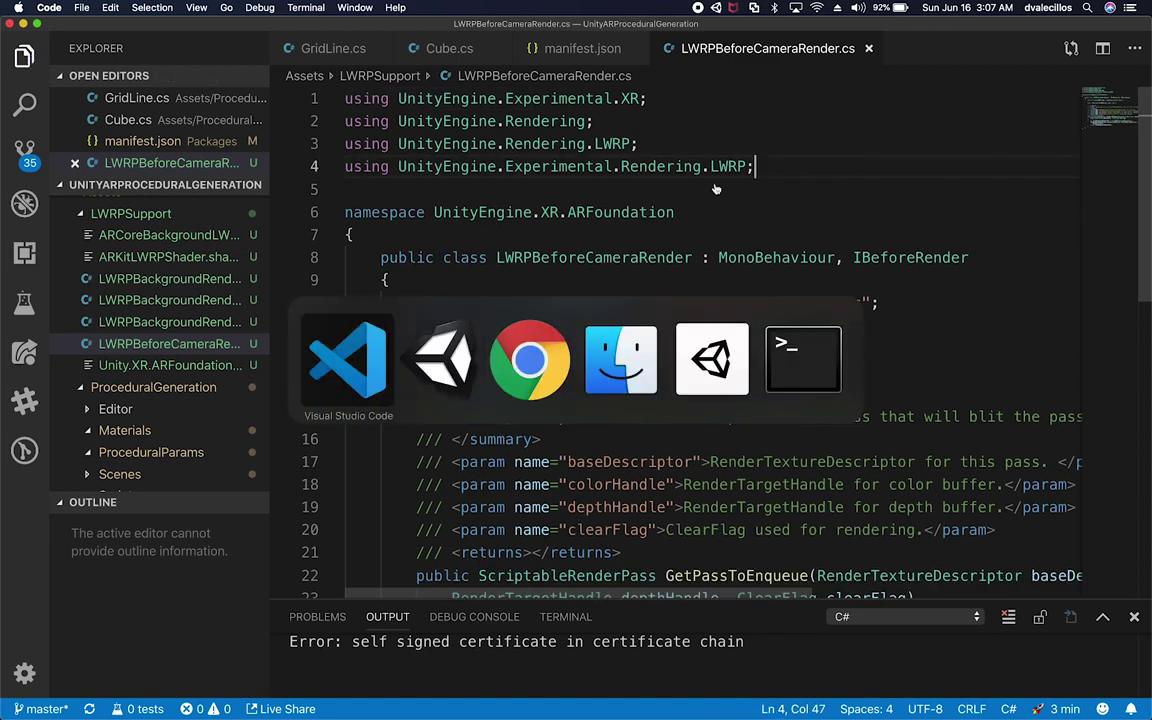
- Open the arfoundation-samples folder from Games/temp in Visual Studio Code
click(82, 8)
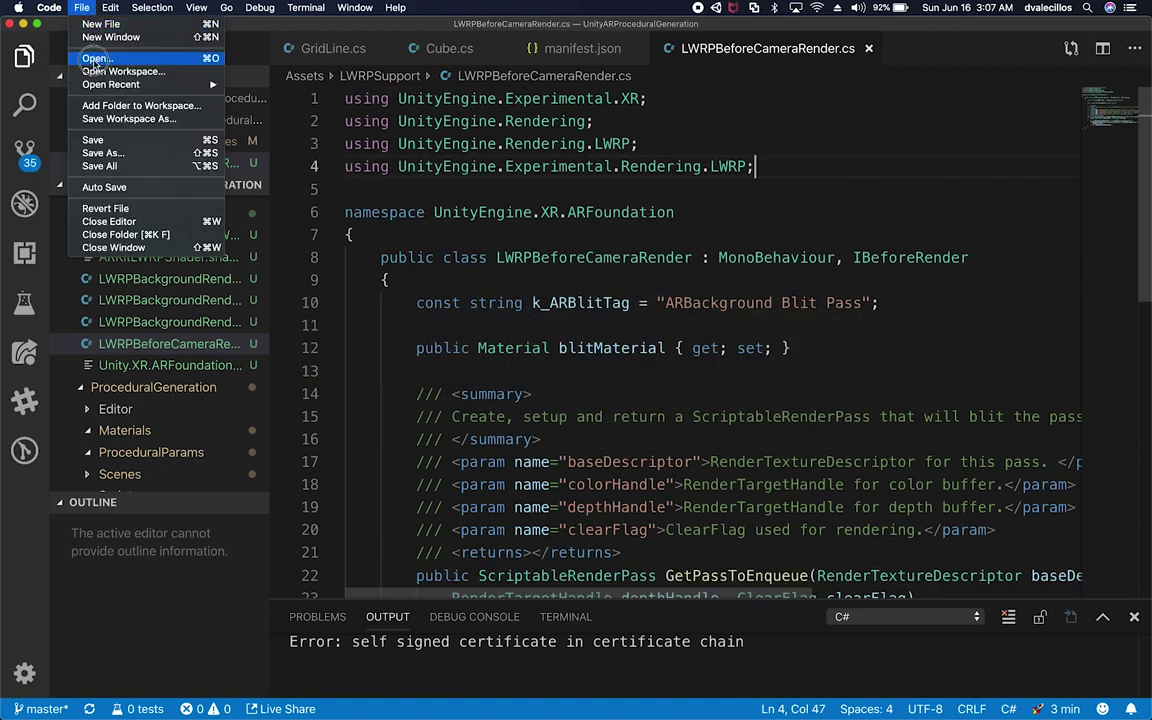
click(557, 245)
key(super+o)
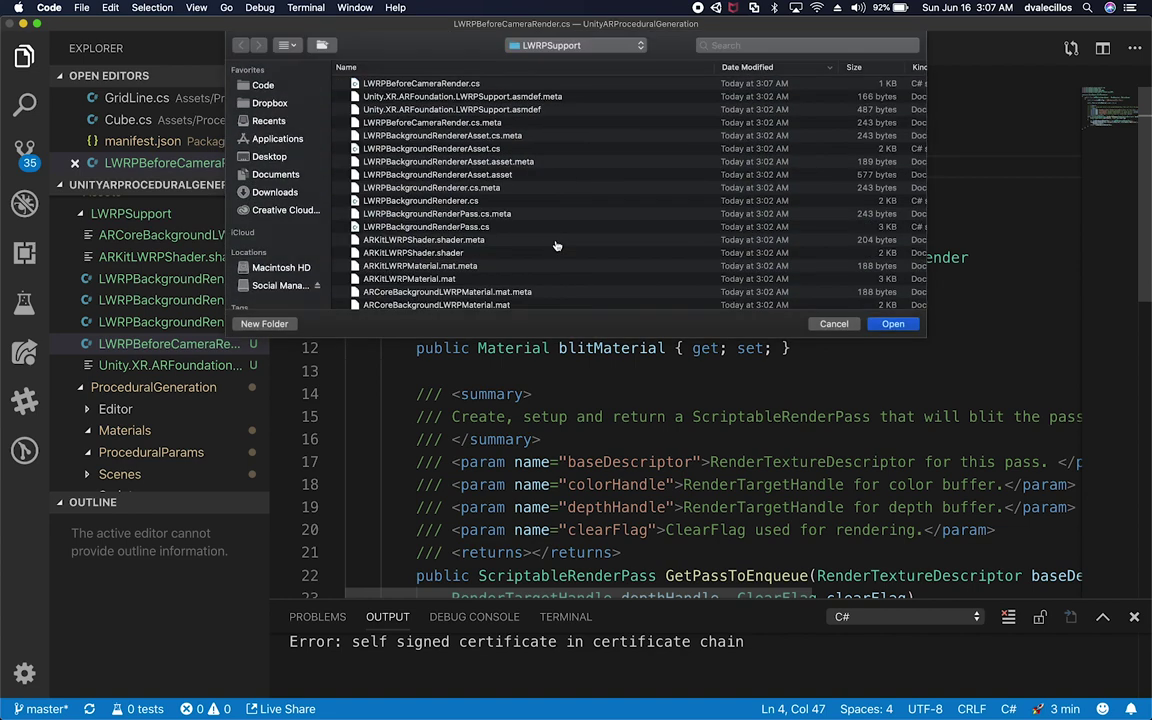
click(556, 46)
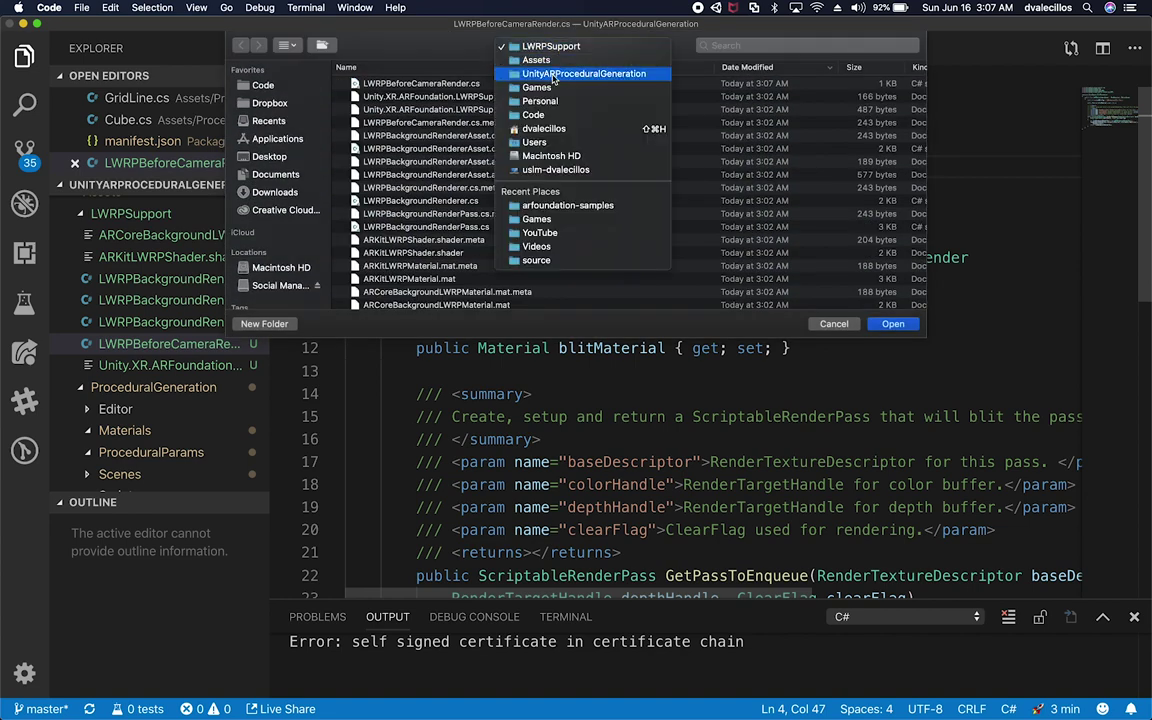
click(537, 87)
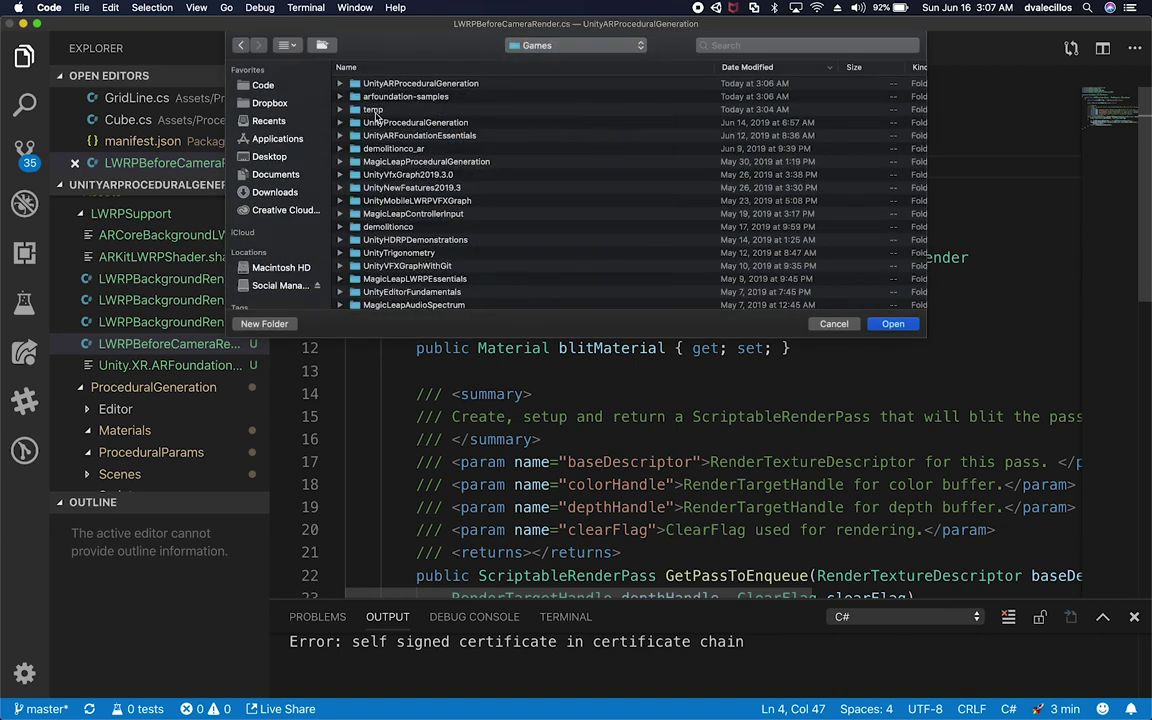
click(405, 96)
double_click(410, 84)
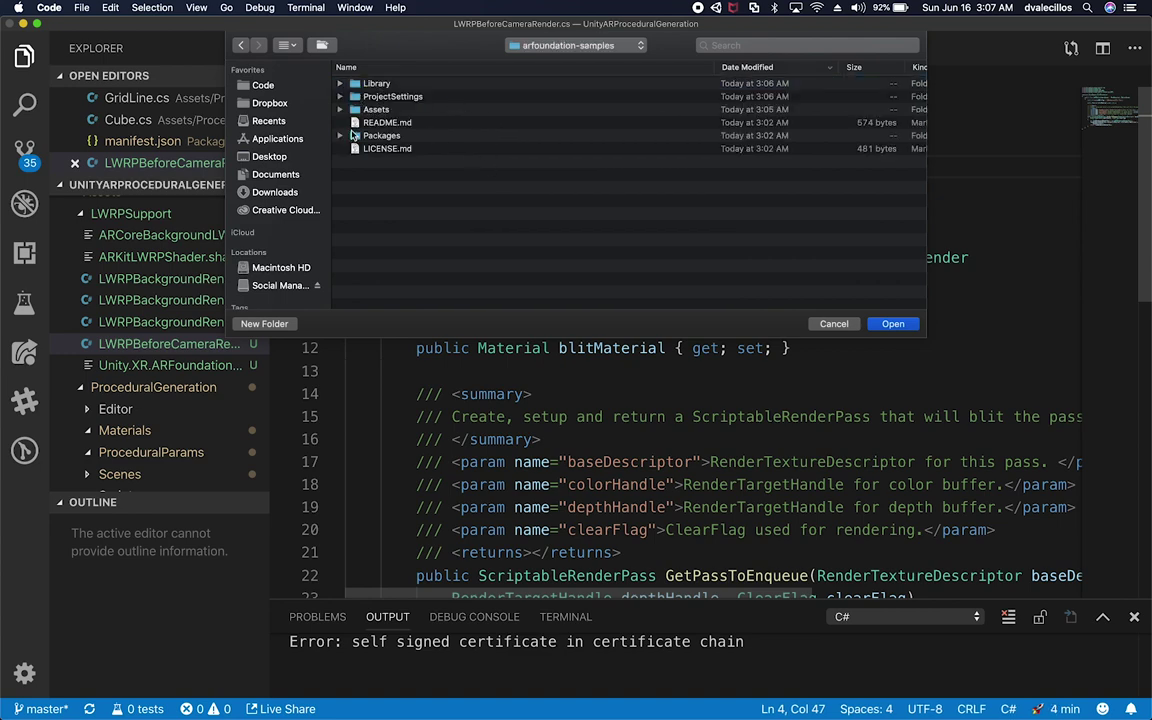
click(893, 324)
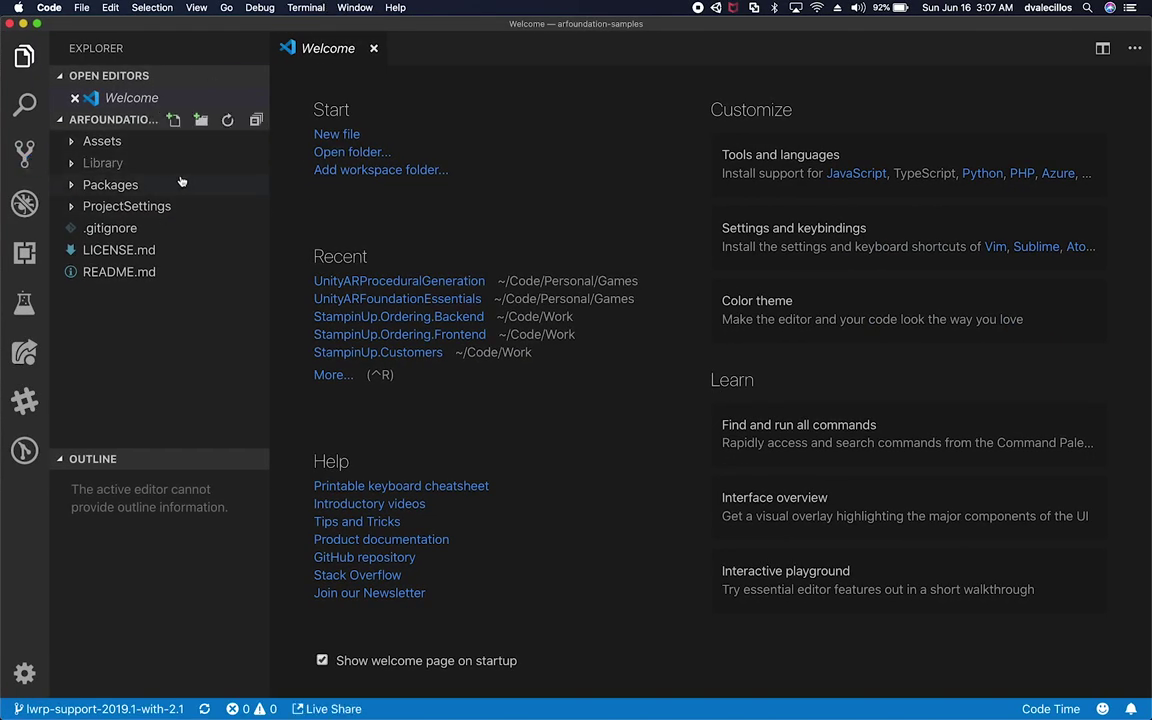
- Open manifest.json in the Packages folder and examine its render-pipelines and shadergraph dependencies
click(110, 185)
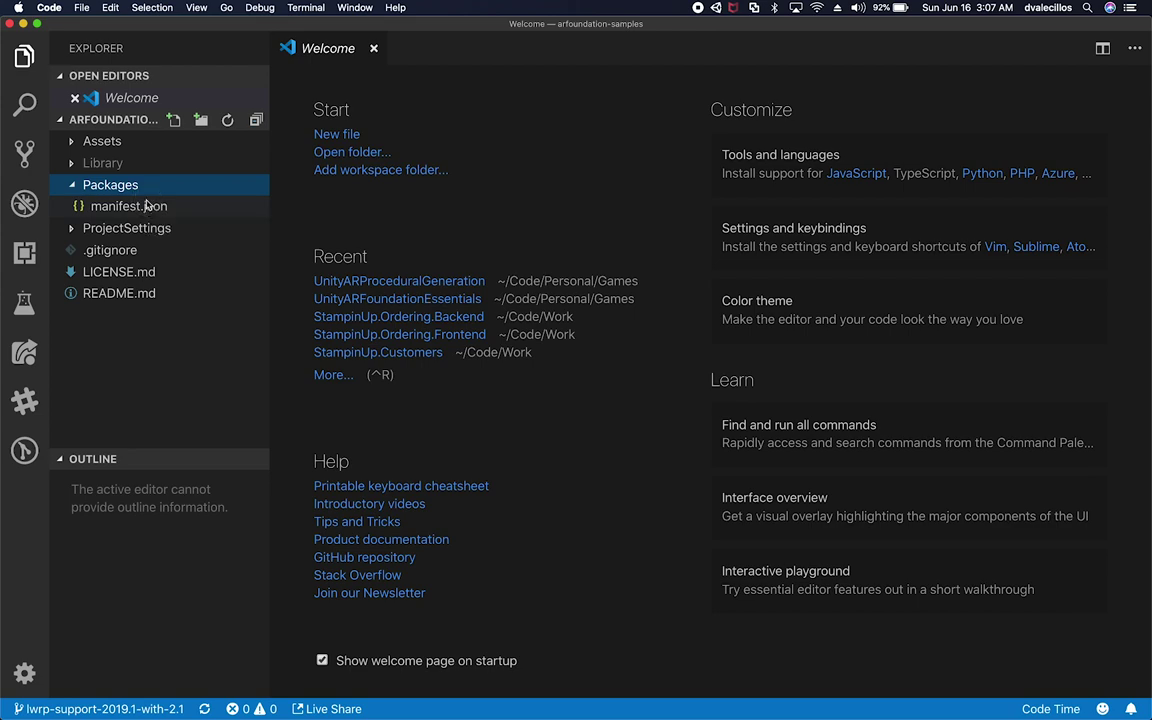
click(145, 205)
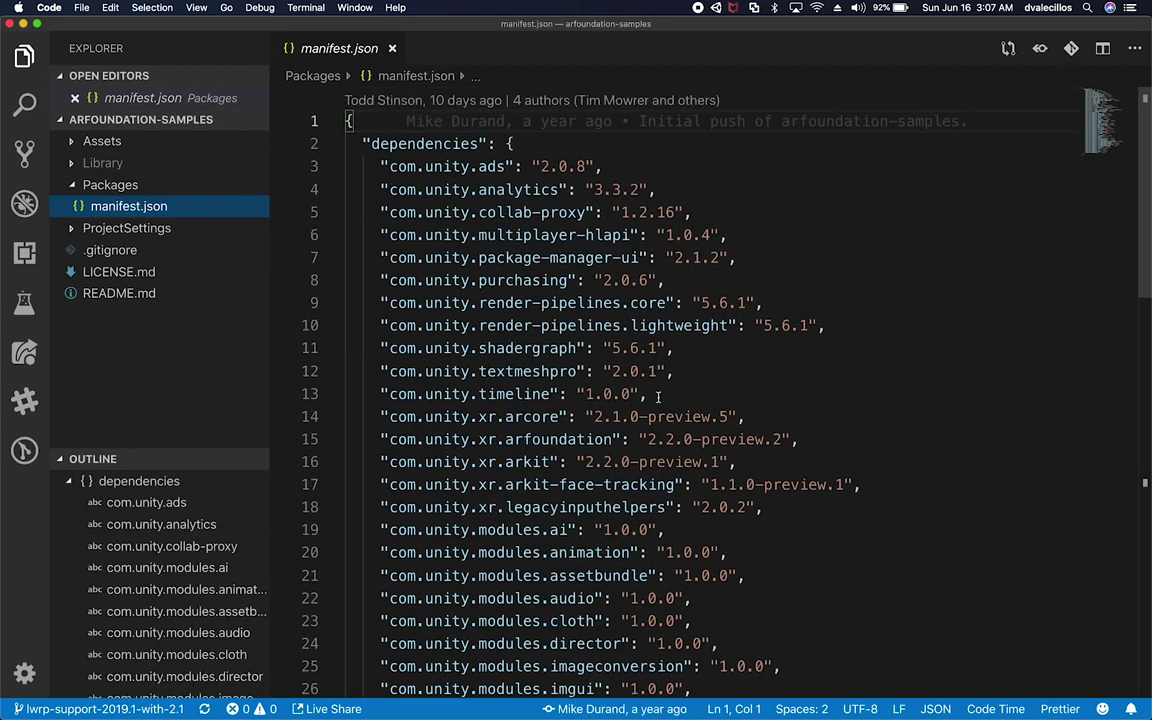
drag(669, 397, 557, 295)
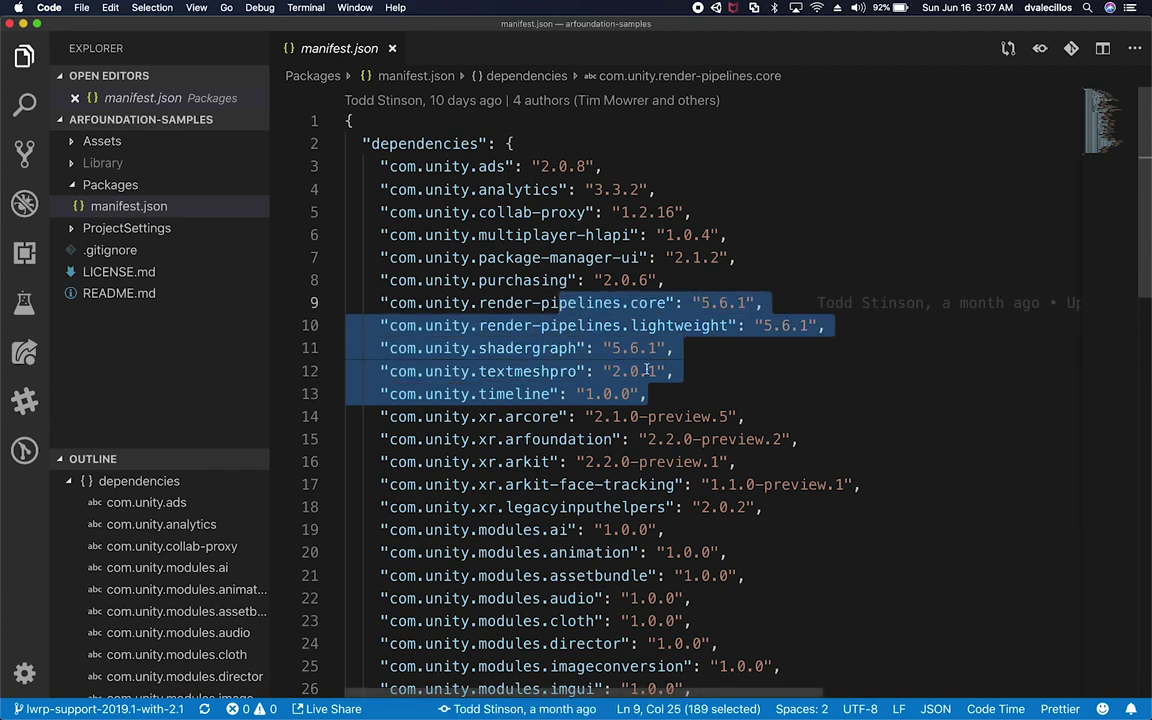
click(577, 302)
drag(372, 302, 690, 387)
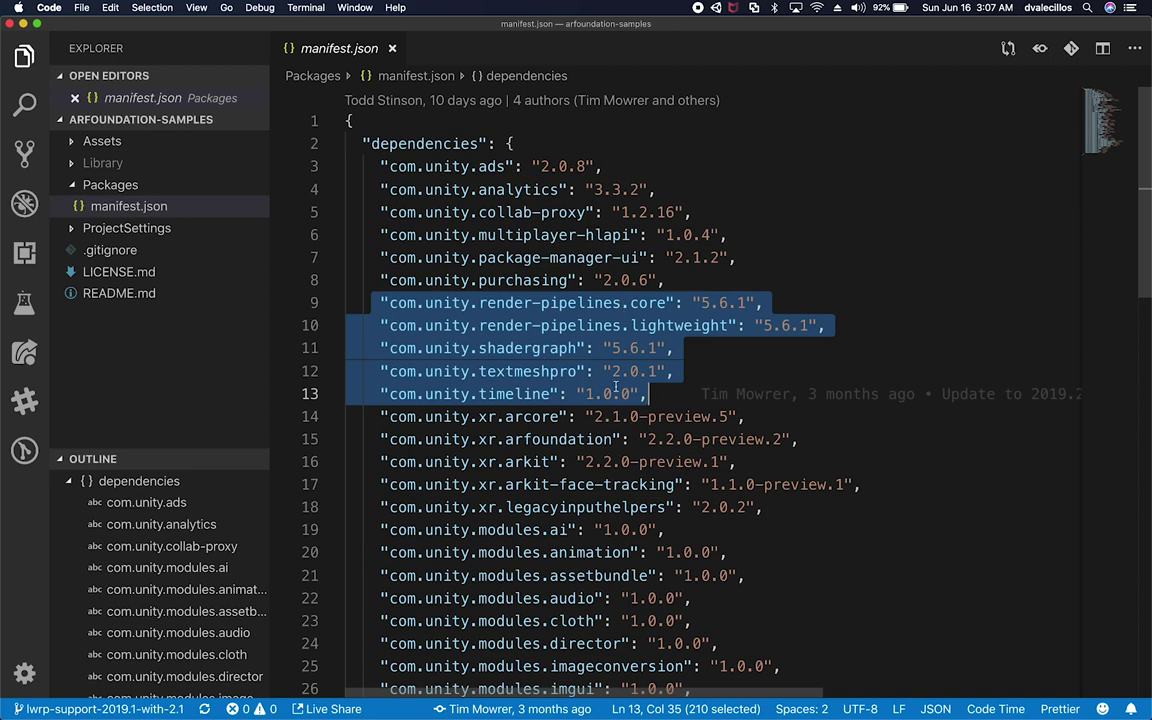
click(705, 352)
drag(826, 325, 381, 302)
scroll(763, 461, down, 10)
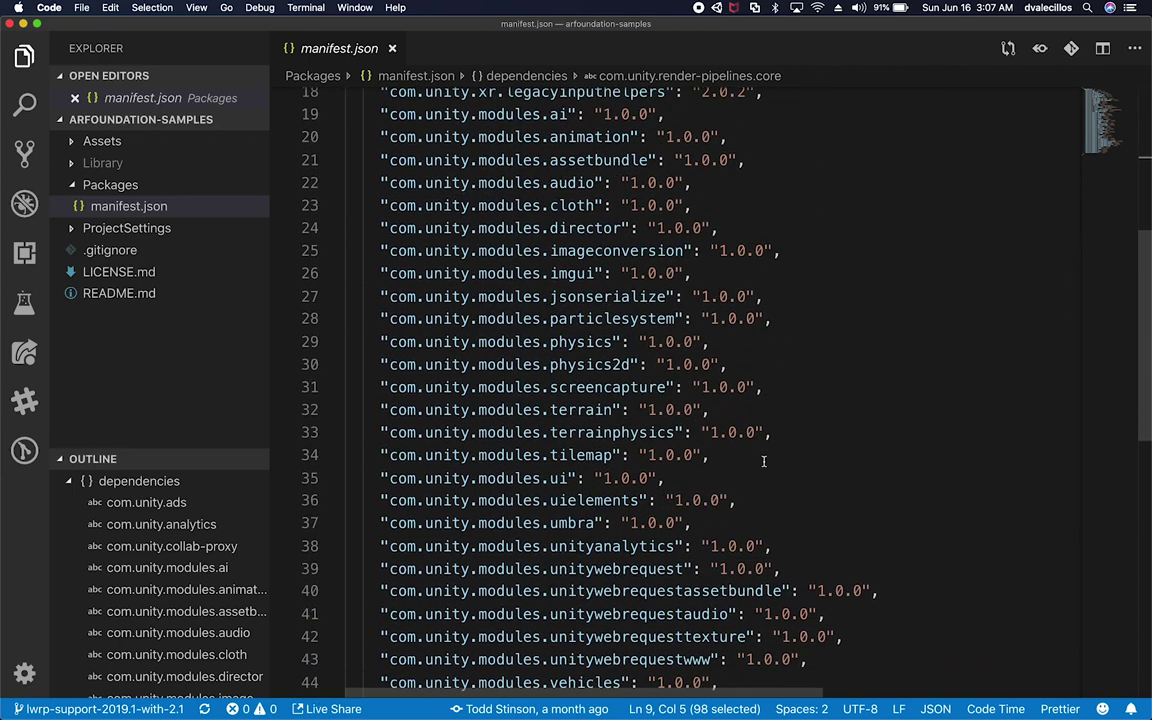
scroll(763, 461, up, 10)
scroll(484, 337, right, 2)
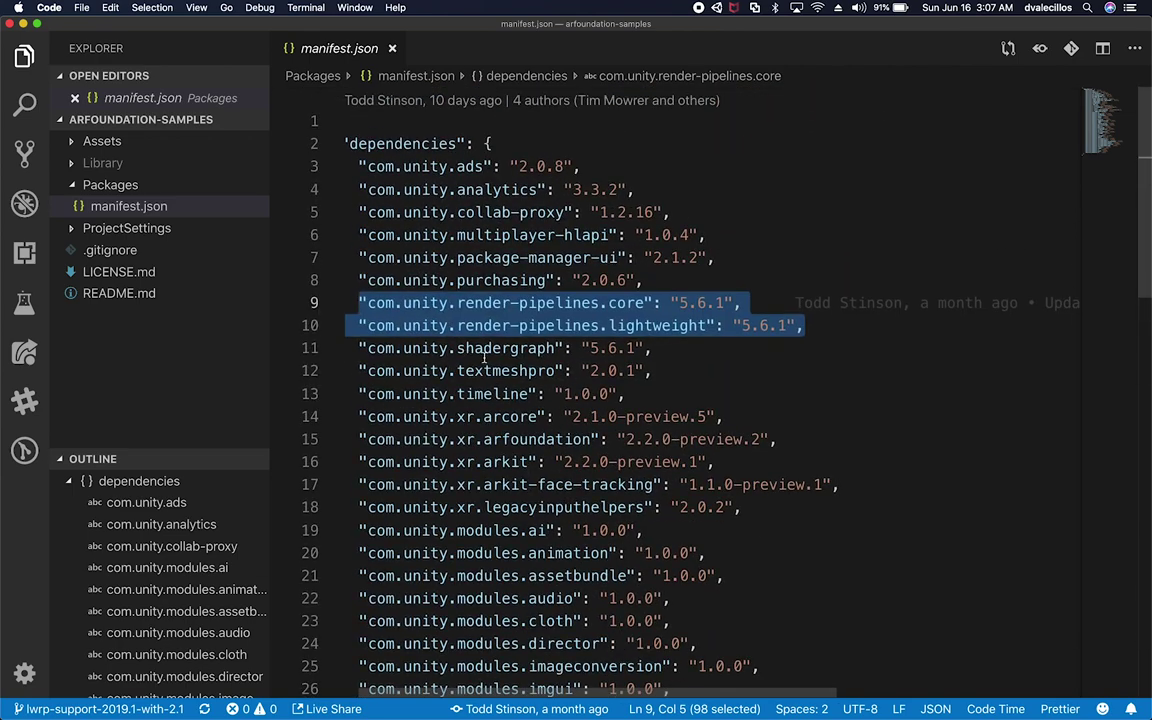
drag(651, 348, 346, 302)
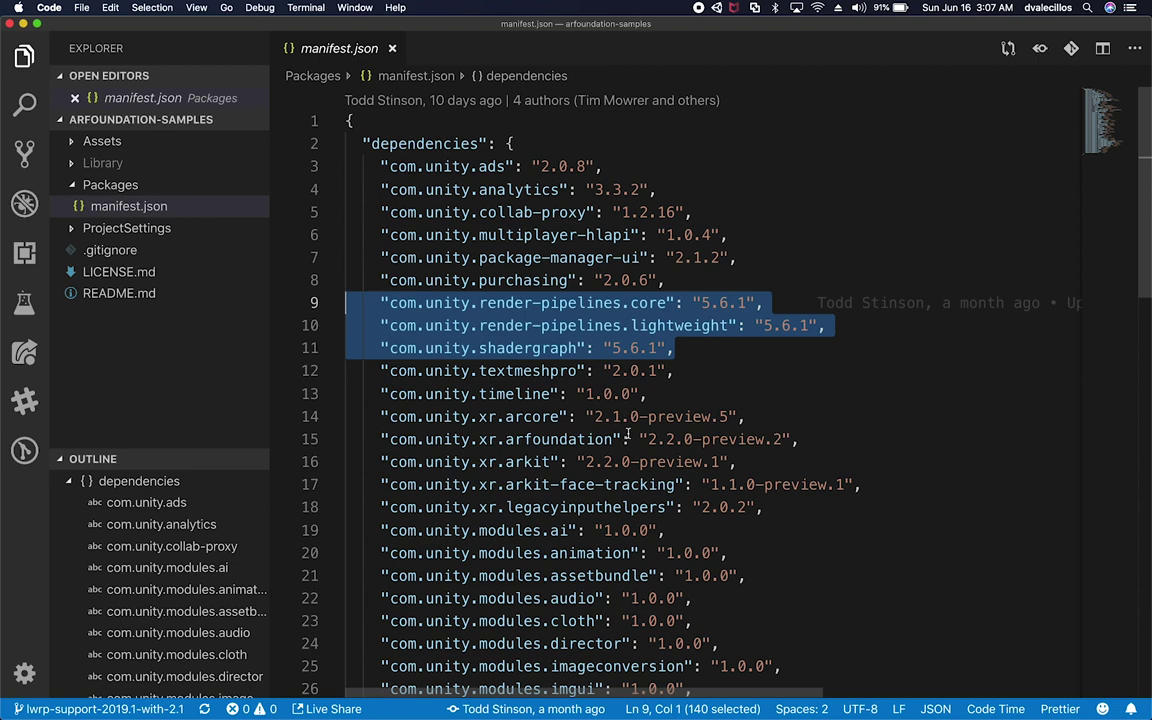
- Copy the render-pipelines.core, render-pipelines.lightweight and shadergraph 5.6.1 dependency lines from the sample project's manifest.json
key(super+a)
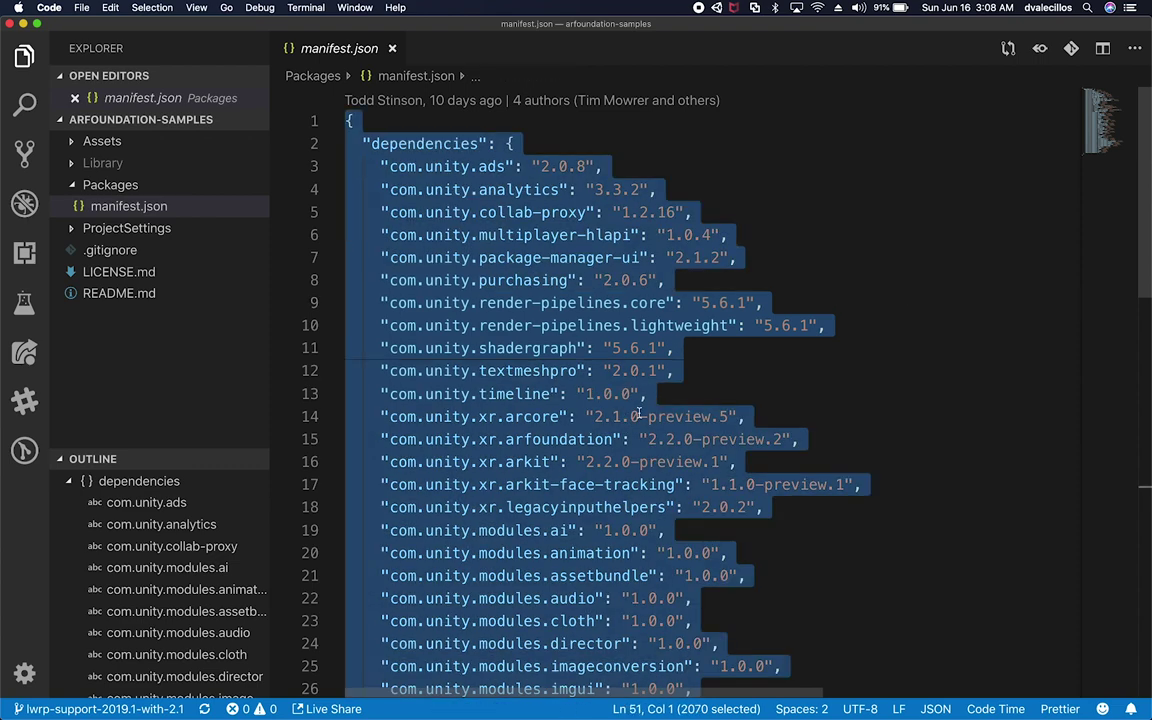
key(super+Tab)
key(super+shift+Tab)
click(659, 374)
drag(676, 348, 347, 302)
key(super+c)
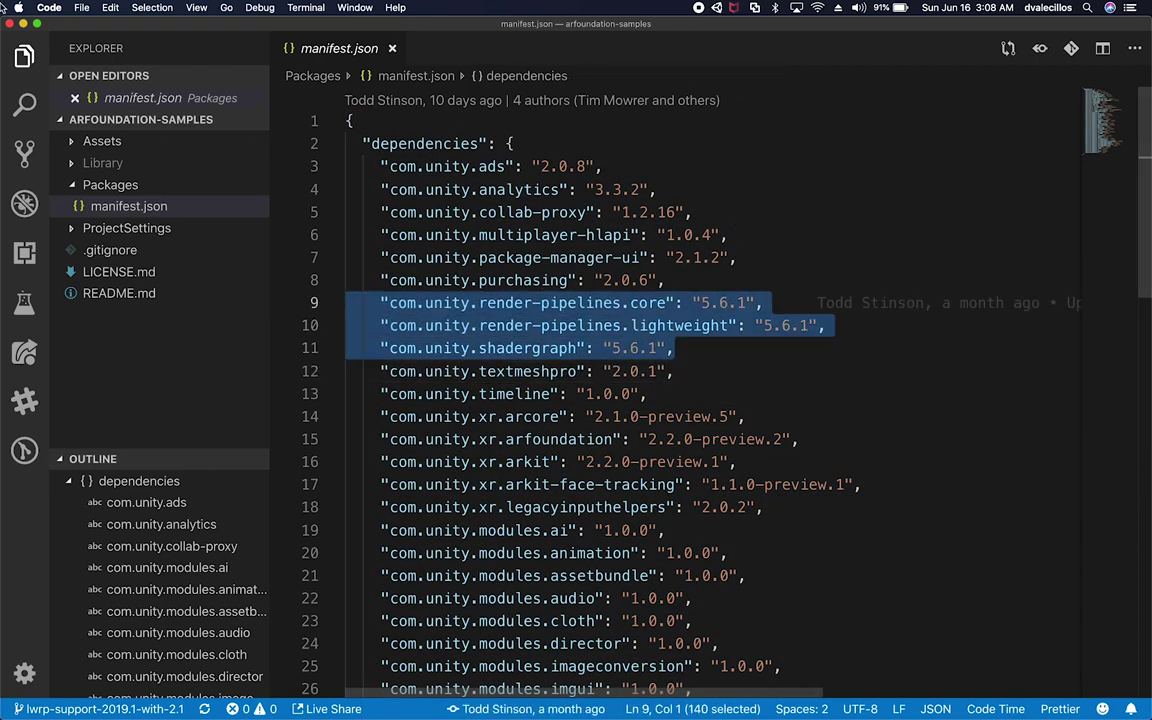
- Reopen the recent UnityARProceduralGeneration folder and open its Packages/manifest.json
click(82, 7)
mouse_move(123, 88)
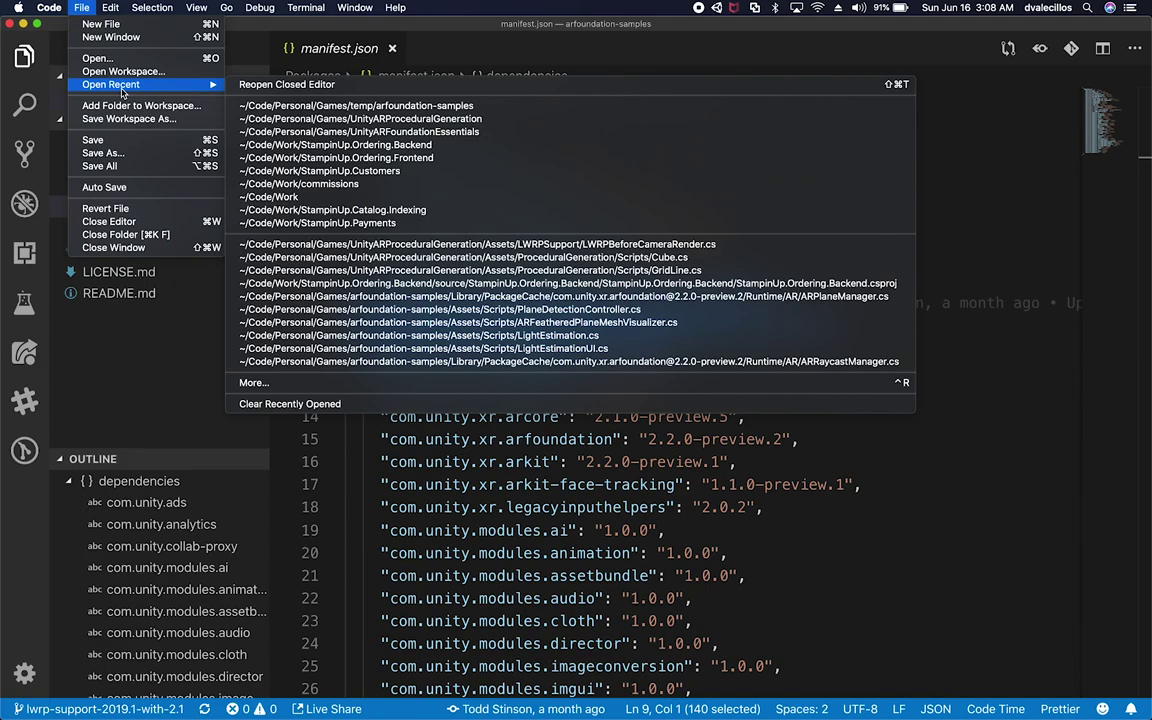
click(309, 110)
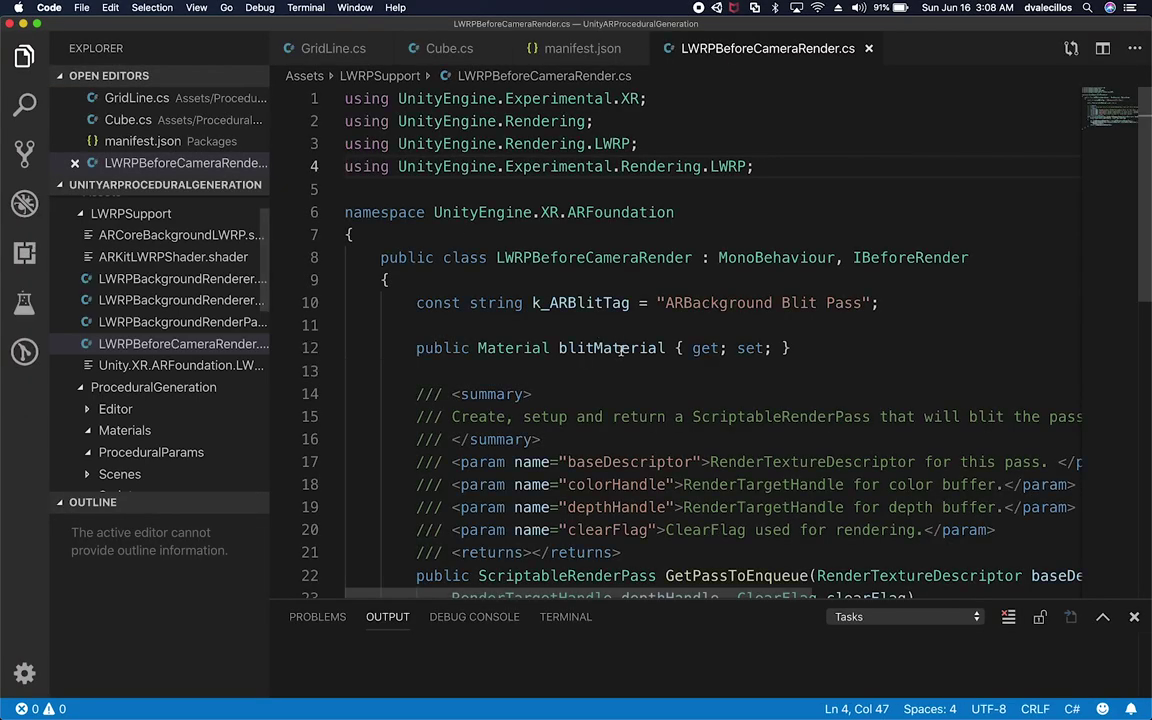
scroll(137, 411, down, 8)
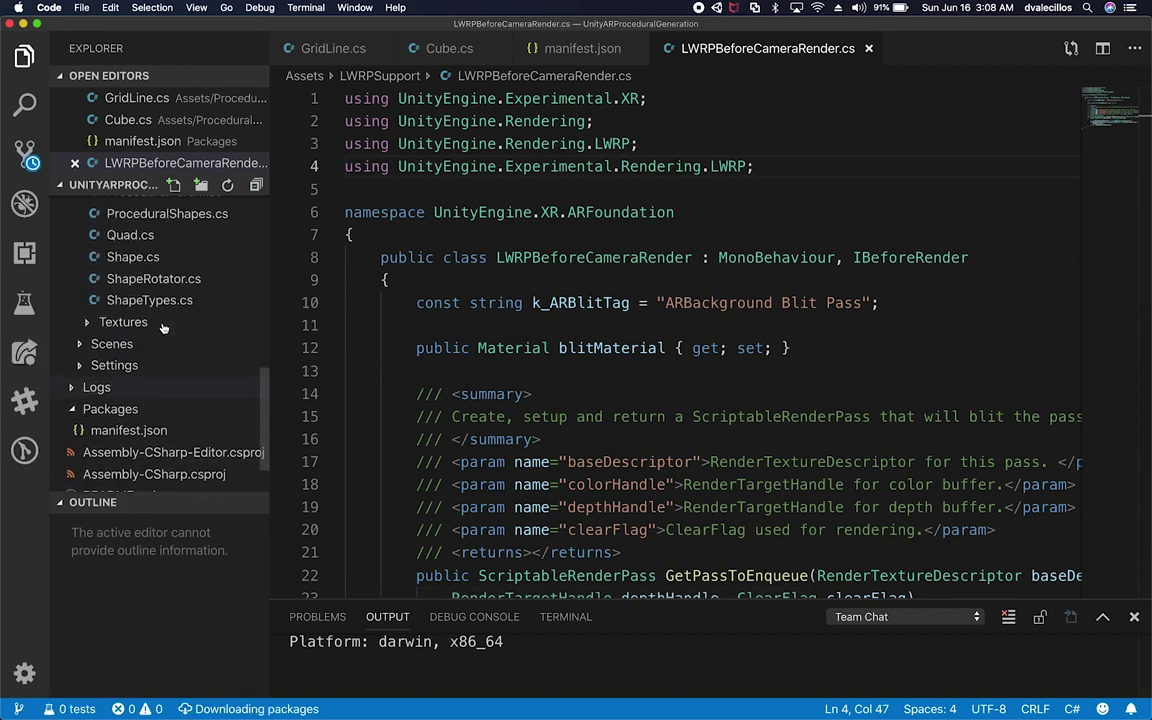
click(128, 432)
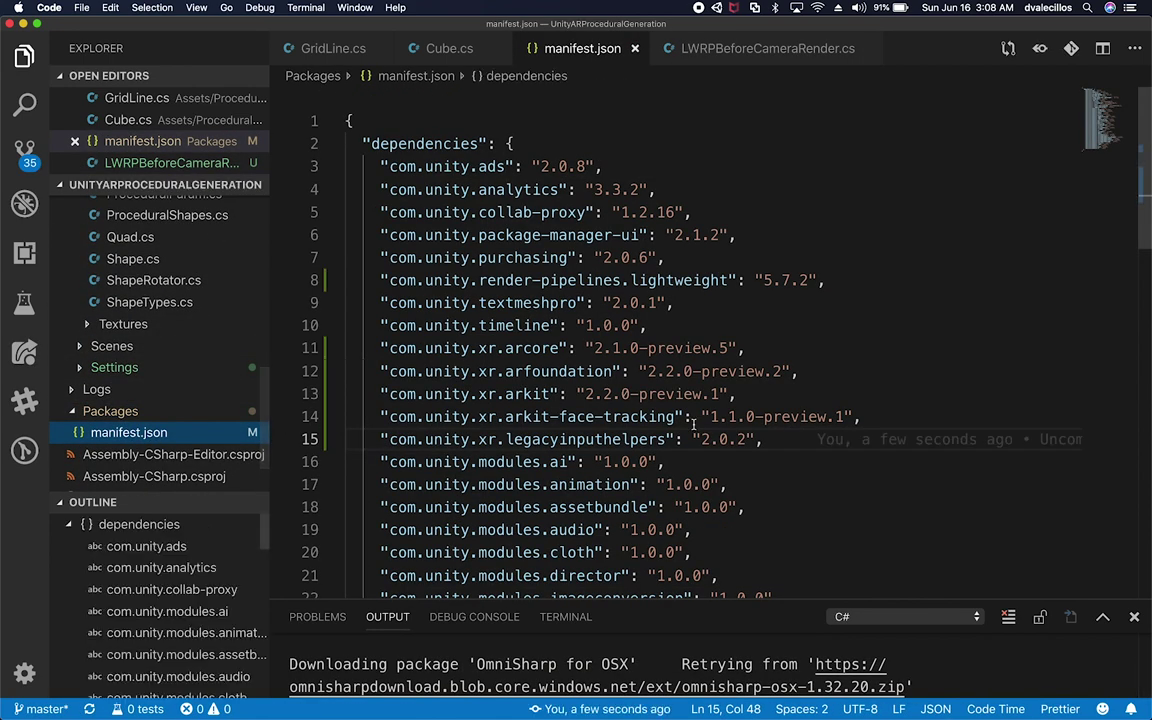
- Paste the copied core, lightweight and shadergraph 5.6.1 lines below the existing lightweight 5.7.2 entry, separated by blank lines
click(858, 285)
key(Return)
key(Return)
key(Return)
key(super+v)
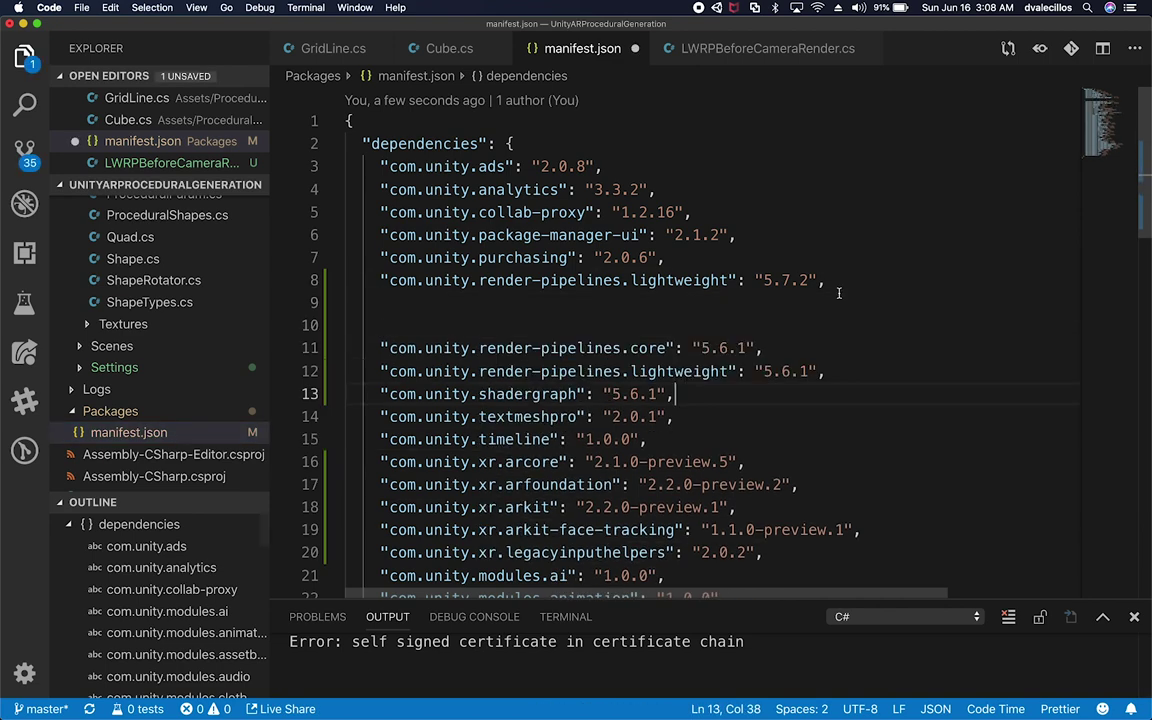
scroll(830, 418, down, 5)
scroll(830, 418, up, 5)
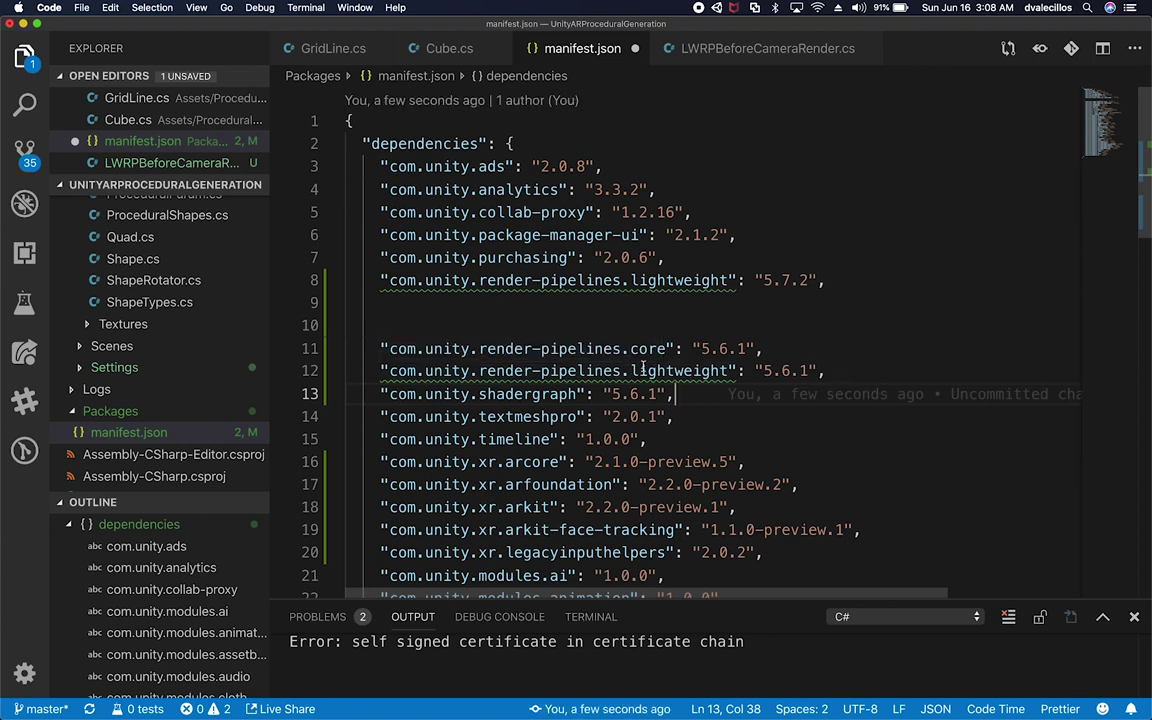
- Try to delete the pasted render-pipelines.lightweight 5.6.1 line from manifest.json and undo the deletion
click(784, 274)
key(Down)
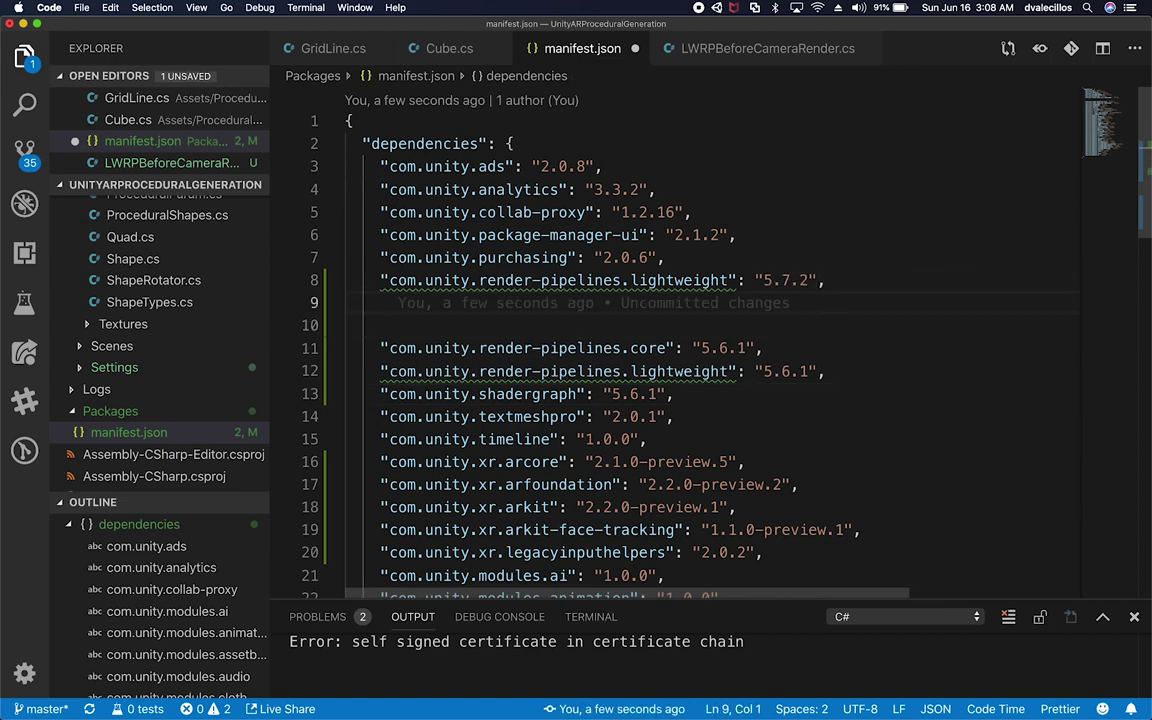
click(825, 371)
key(super+BackSpace)
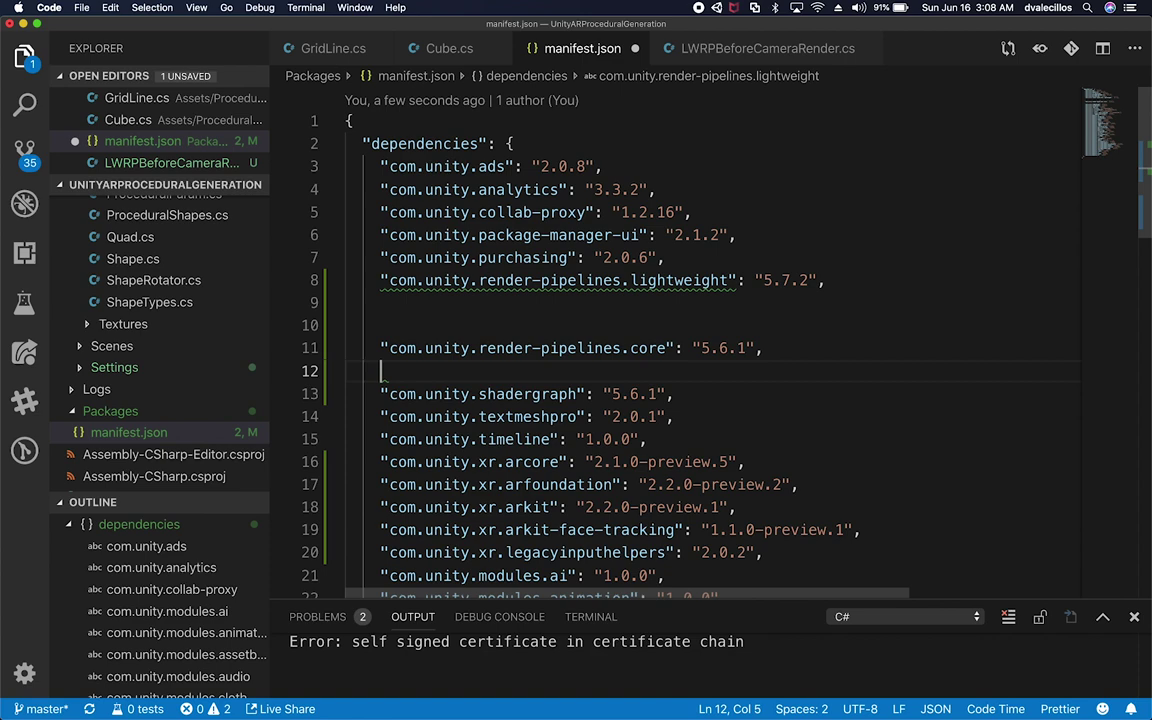
key(super+z)
key(Left)
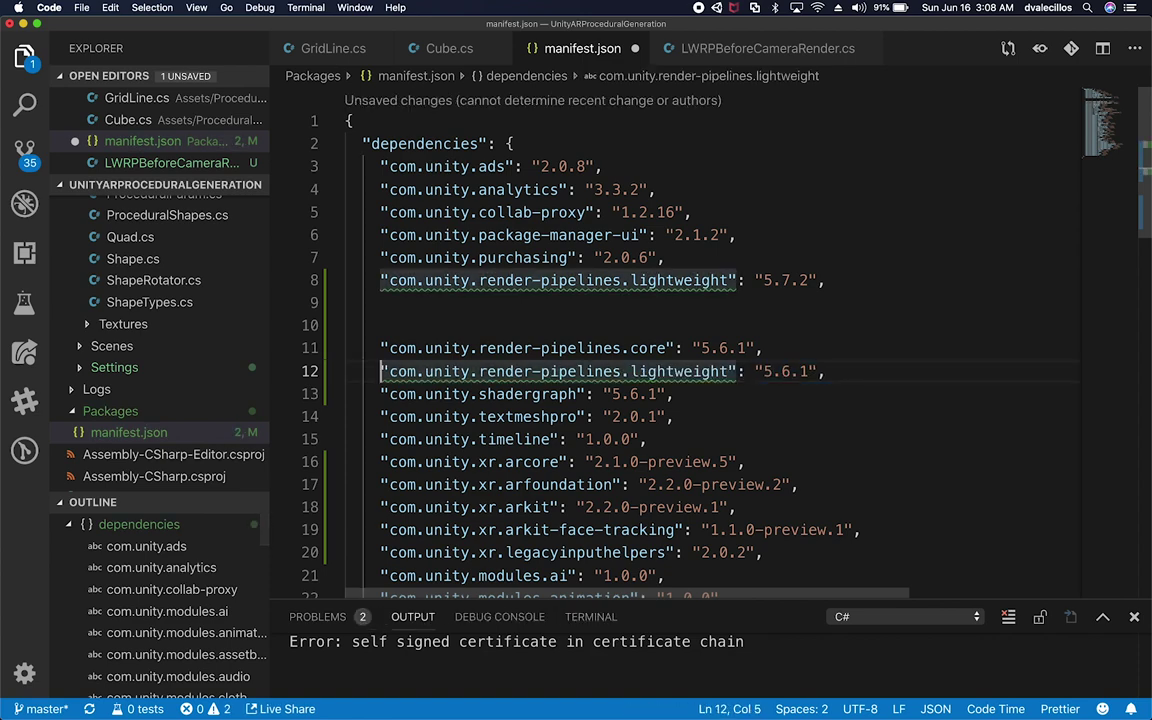
- Comment out the lightweight 5.6.1 line with // and remove the blank lines above the pasted dependencies
text(#)
key(BackSpace)
text(//)
click(350, 325)
key(BackSpace)
key(BackSpace)
click(829, 325)
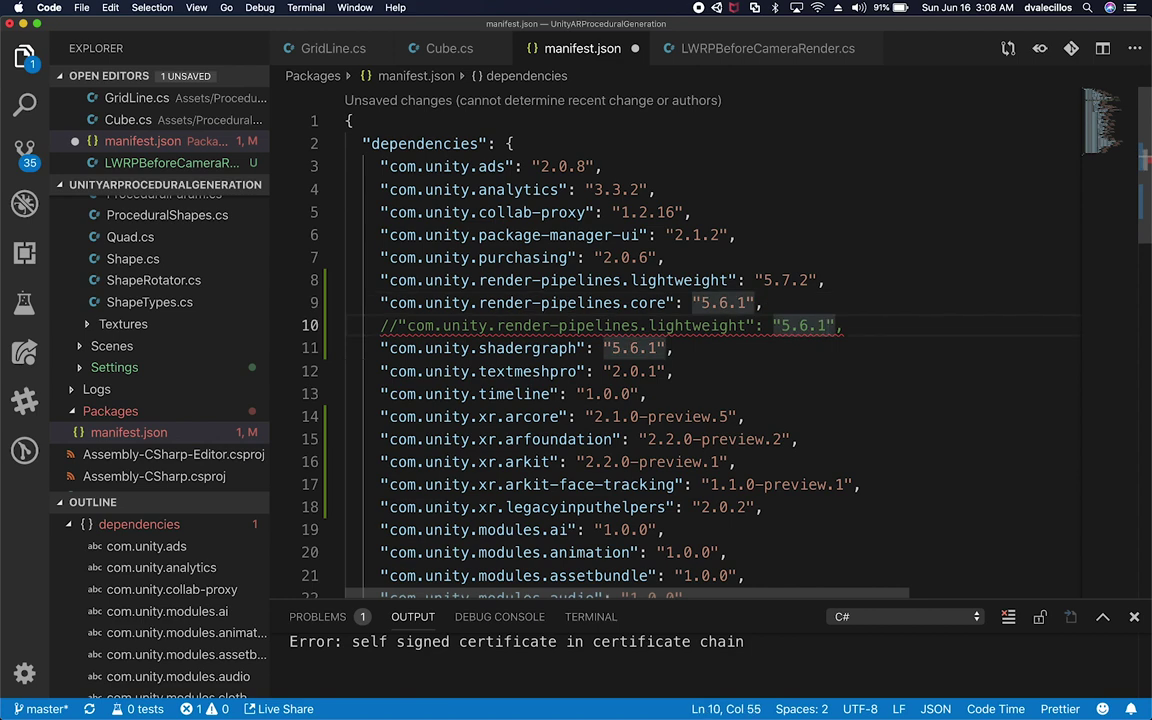
key(super+s)
- Move the commented-out lightweight 5.6.1 line from manifest.json into a new untitled file and save the manifest
click(887, 350)
key(super+Tab)
key(shift+Home)
key(BackSpace)
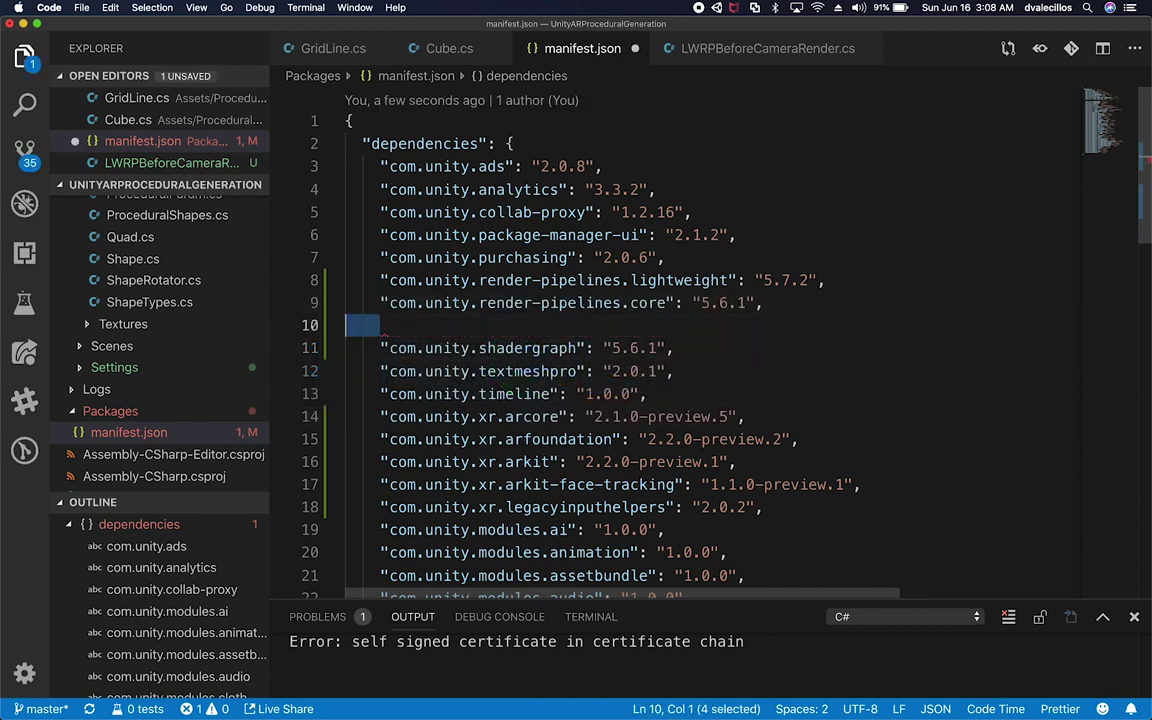
key(BackSpace)
key(super+n)
text(//"com.unity.render-pipelines.lightweight": "5.6.1",)
click(575, 48)
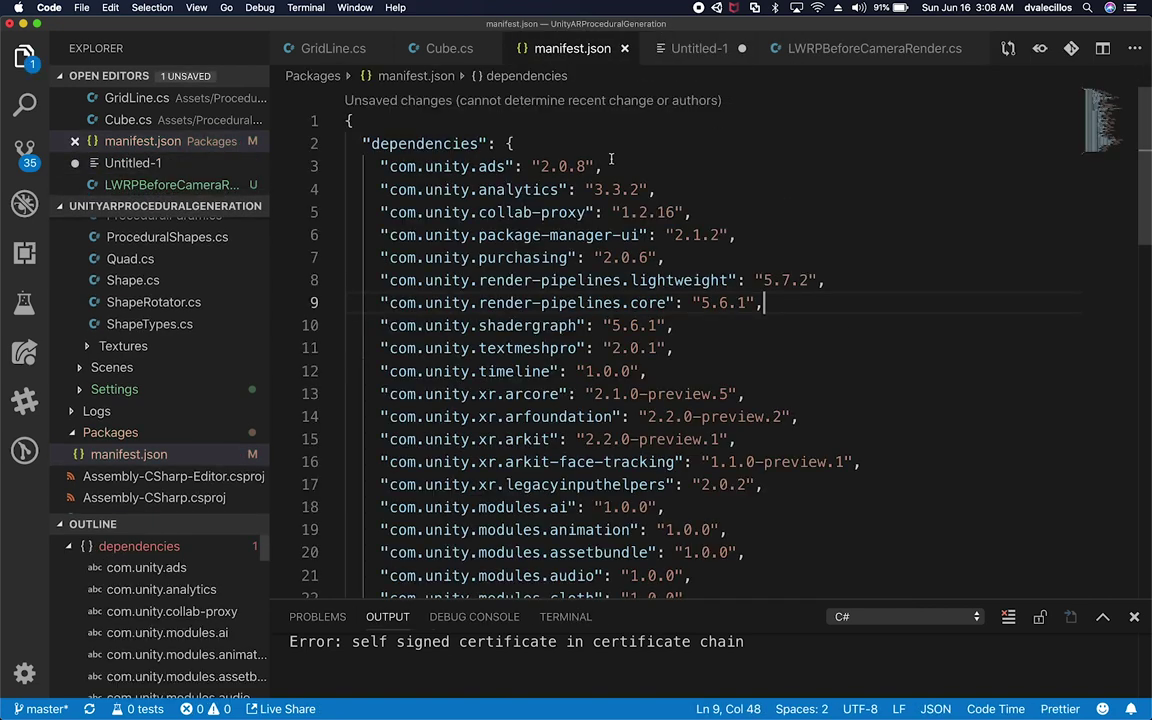
- Switch to Unity to resolve the packages and clear the Console to check for remaining LWRPSupport errors
click(676, 280)
key(super+Tab)
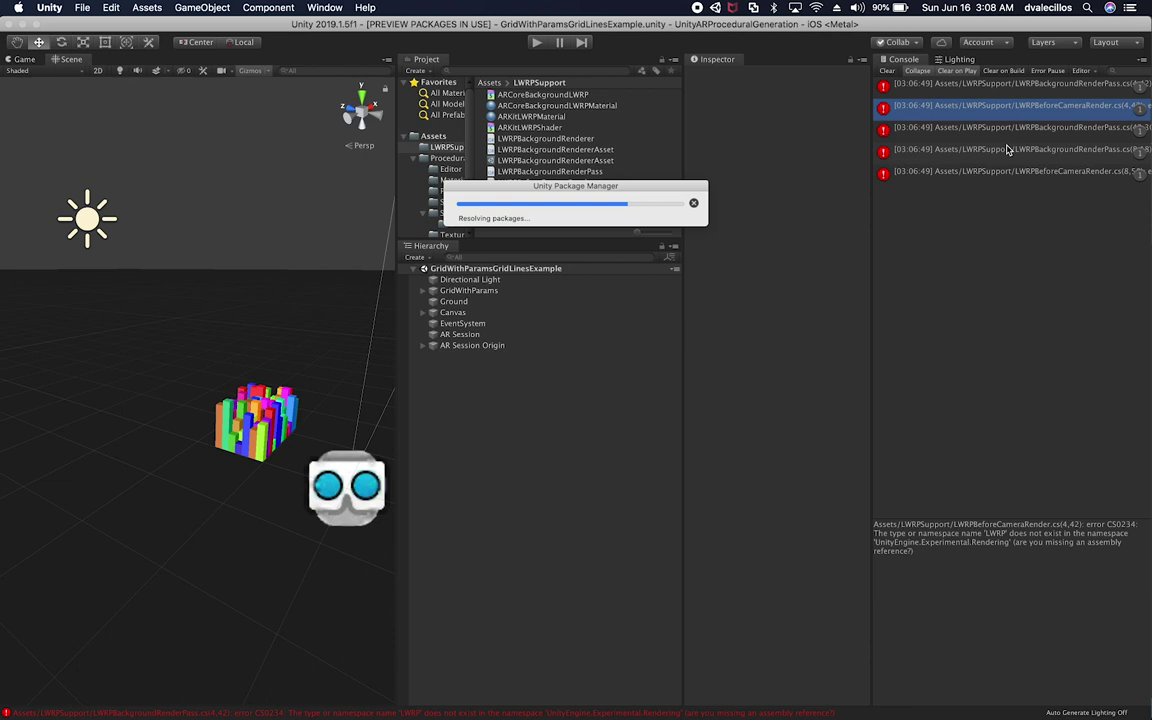
key(super+Tab)
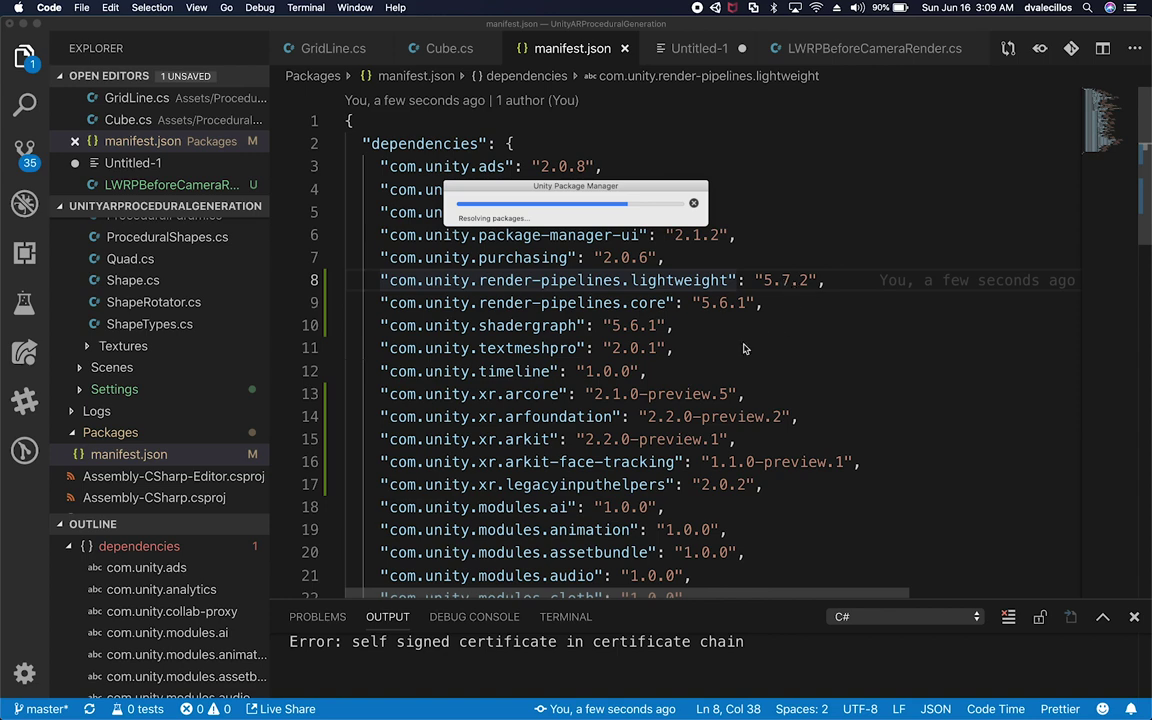
key(super+Tab)
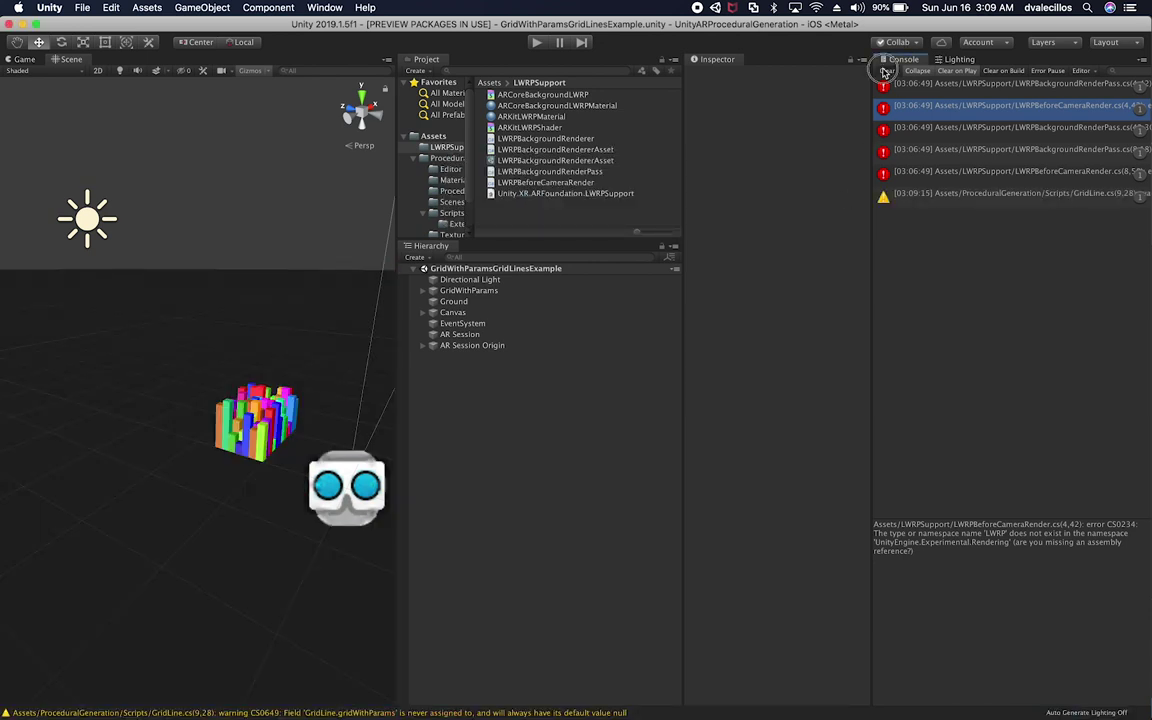
click(950, 159)
click(956, 106)
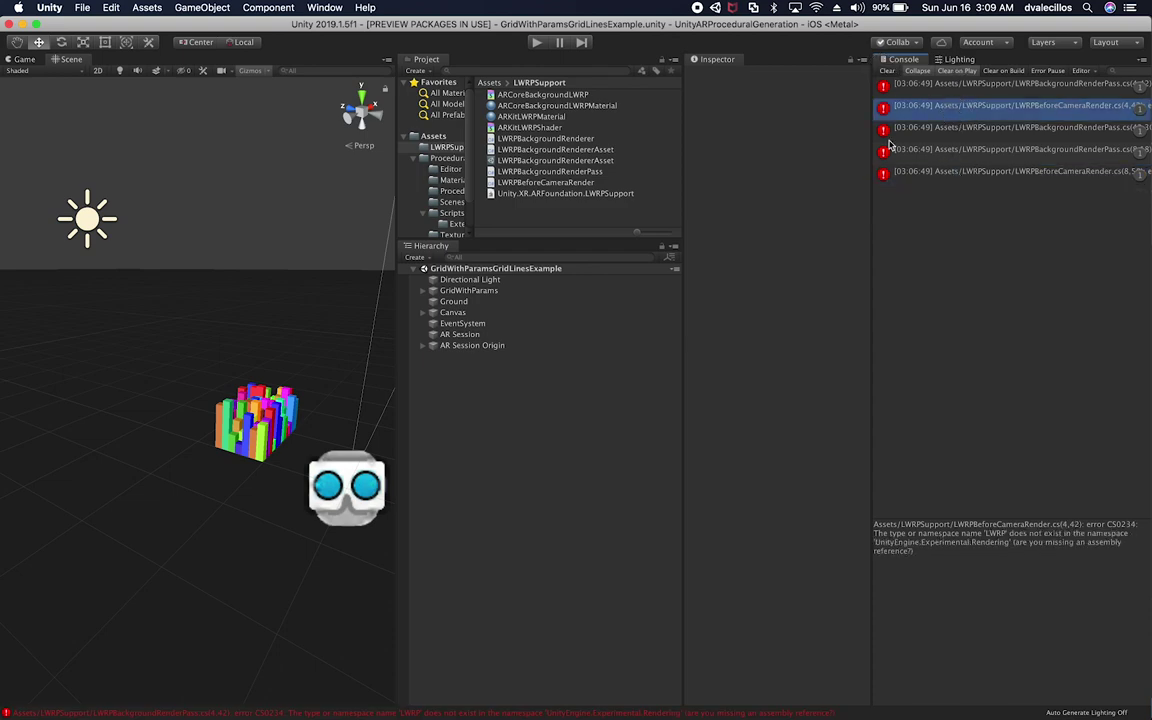
- In VS Code, replace the lightweight 5.7.2 line in manifest.json with the commented 5.6.1 line copied from Untitled-1
key(super+Tab)
click(874, 48)
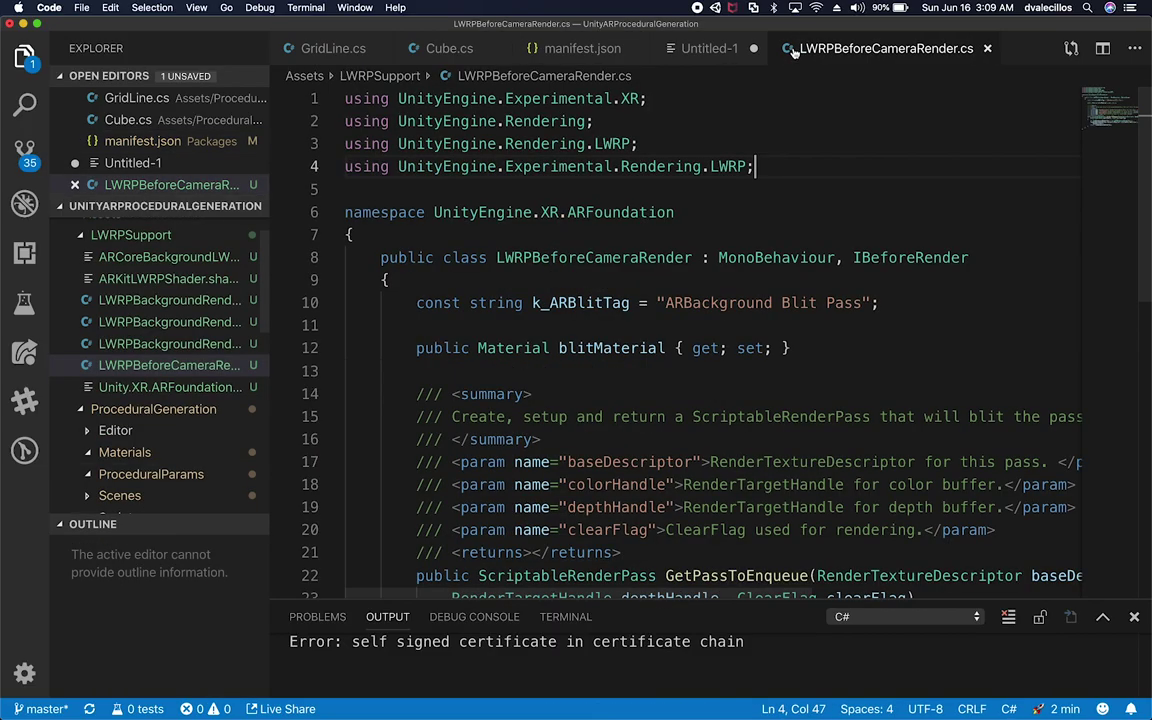
click(700, 48)
key(shift+super+Left)
key(super+c)
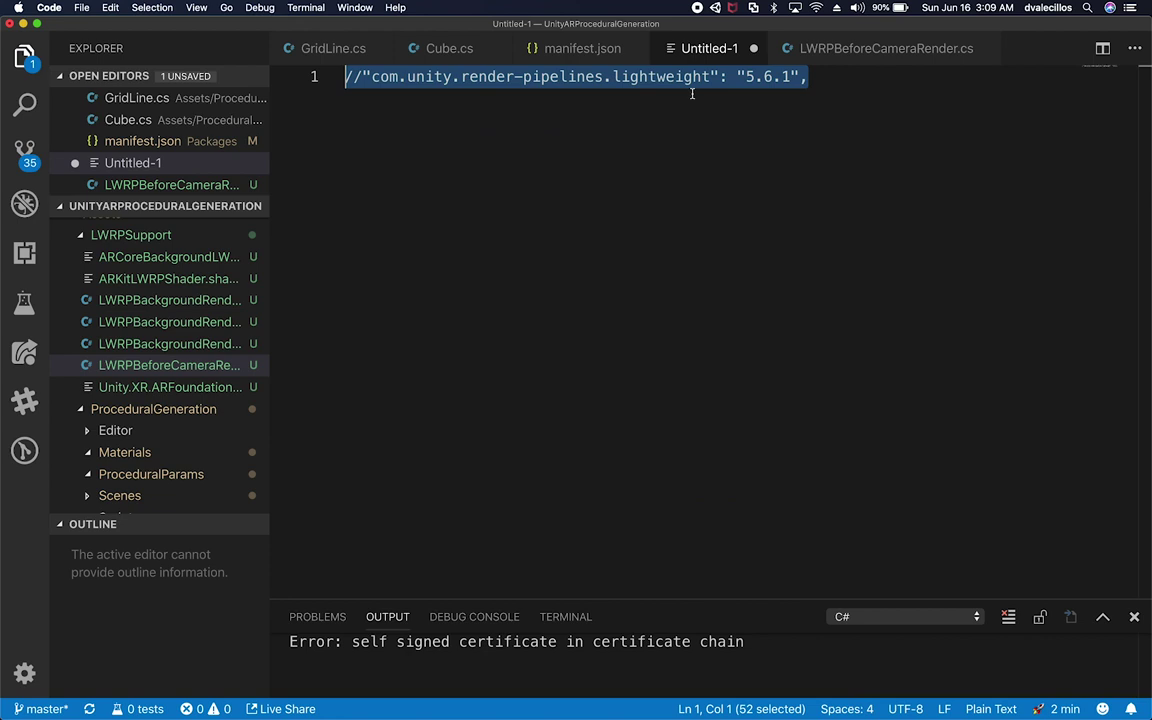
click(585, 48)
click(833, 281)
key(shift+super+Left)
key(super+v)
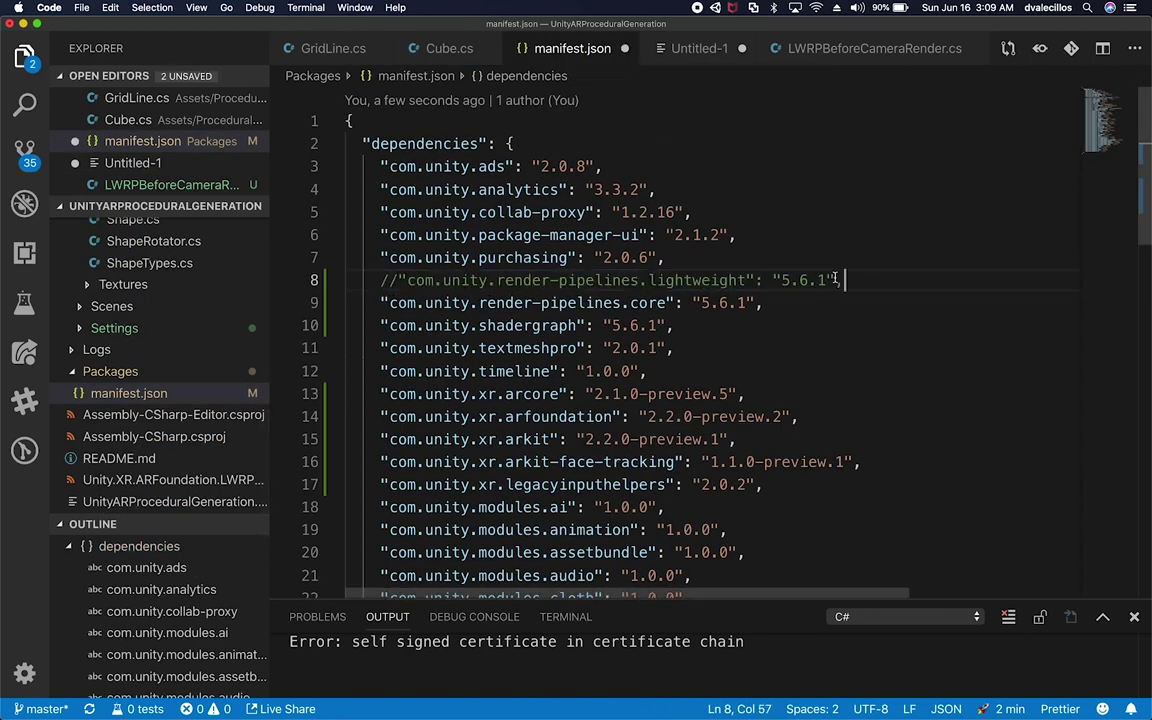
- Remove the // from the lightweight 5.6.1 line and save manifest.json
key(super+Left)
drag(381, 280, 398, 280)
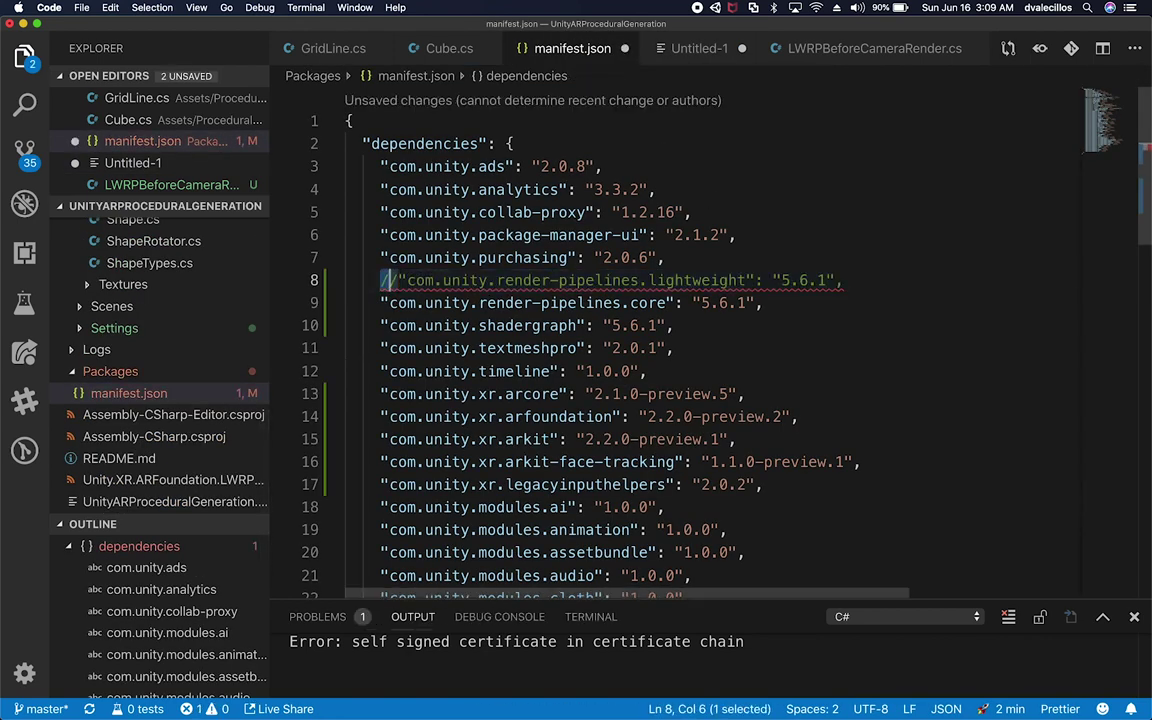
key(BackSpace)
key(Down)
key(Down)
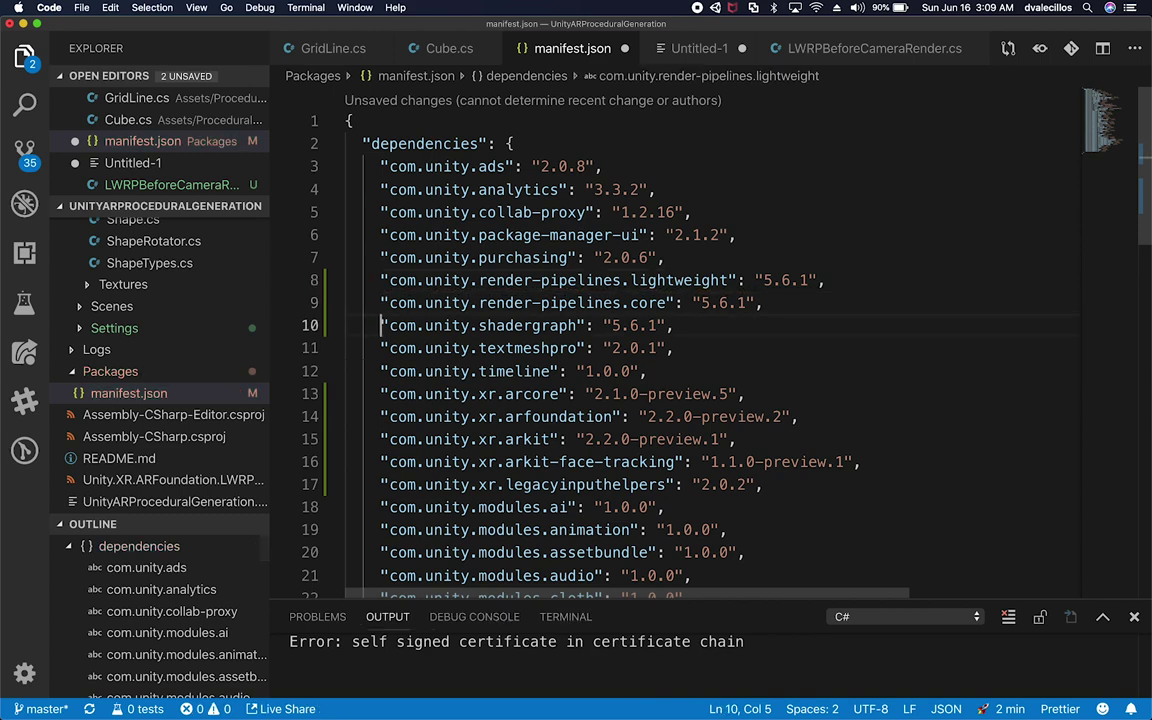
click(836, 303)
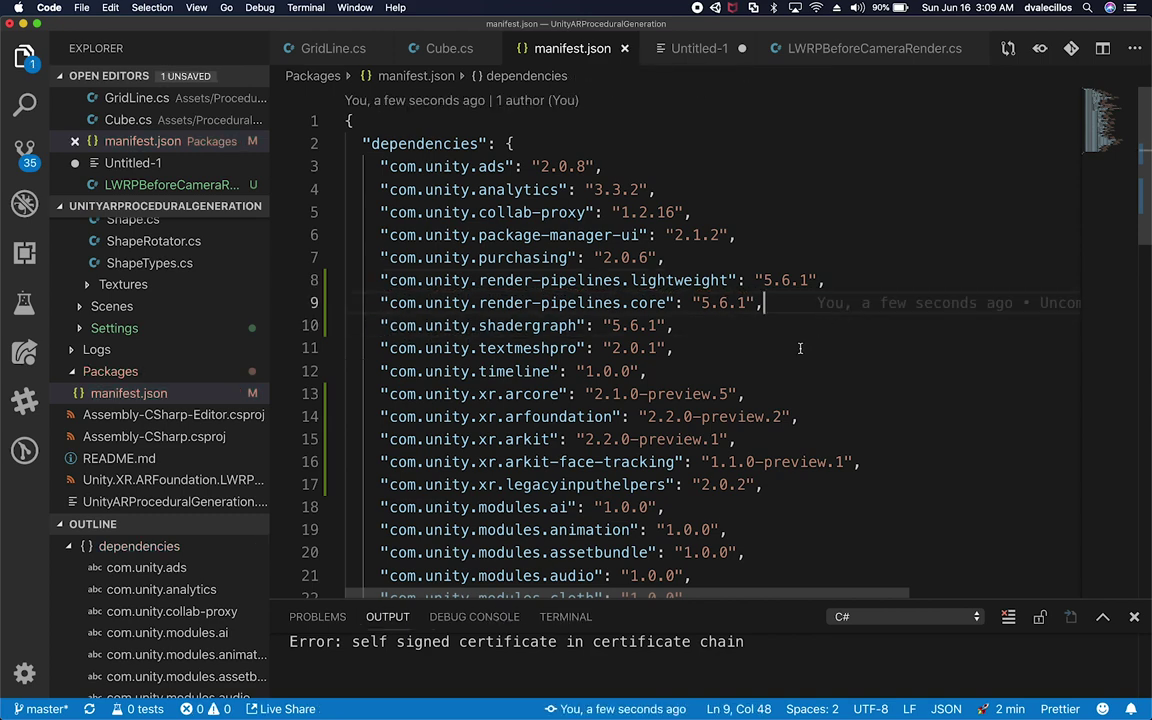
- Switch to Unity, clear the Console messages and enlarge the Scene view to inspect the scene
key(super+Tab)
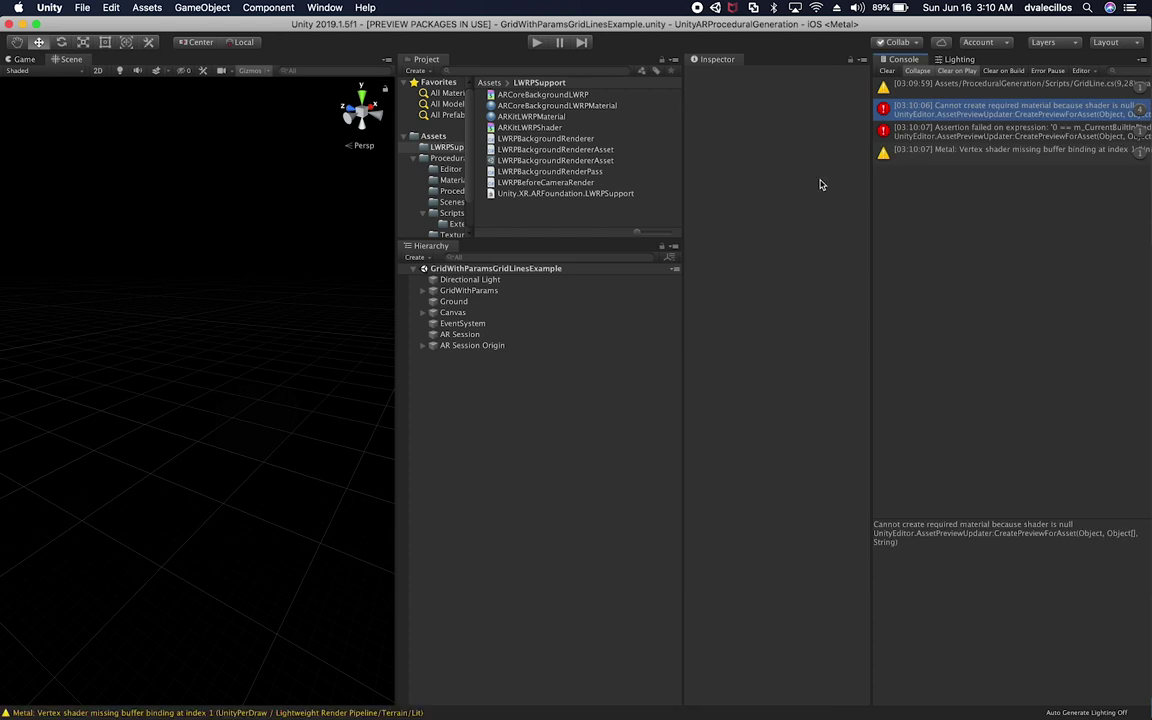
click(884, 71)
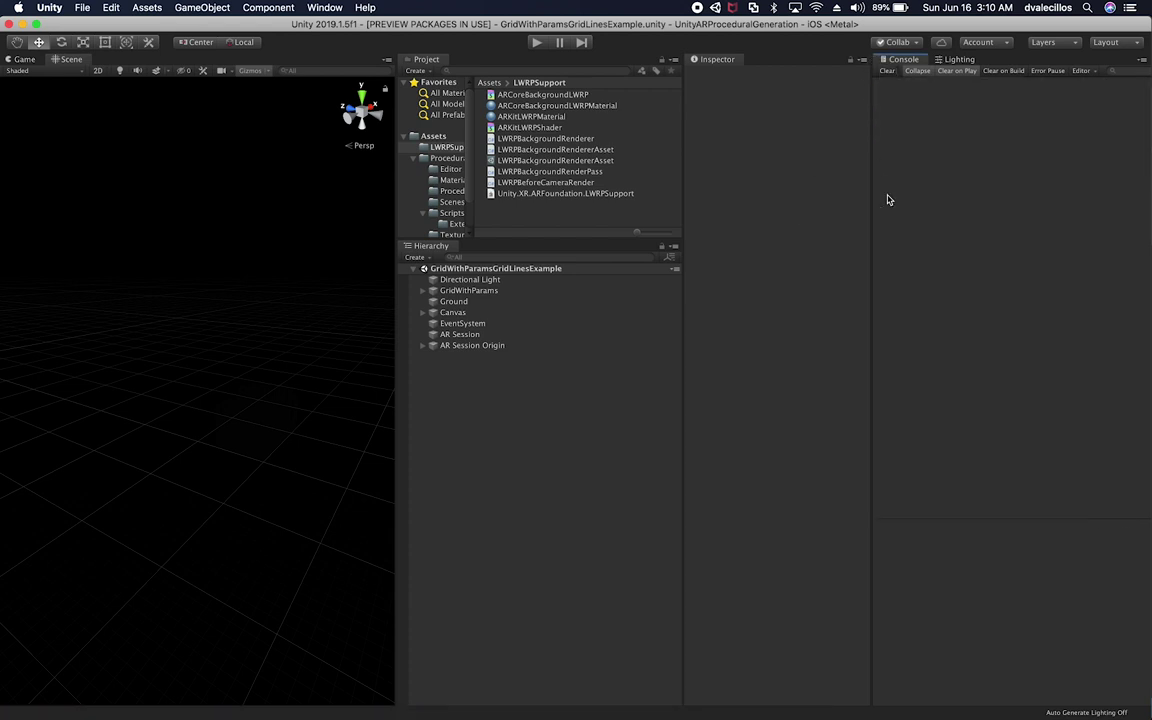
drag(393, 206, 864, 290)
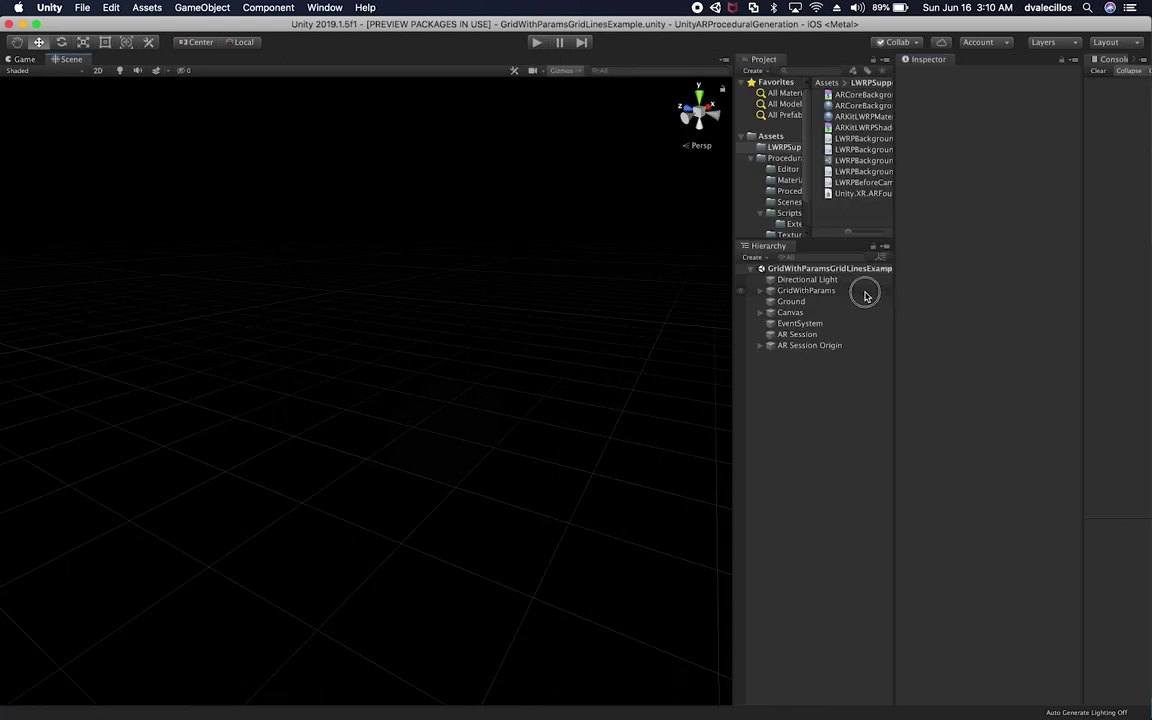
scroll(460, 260, up, 3)
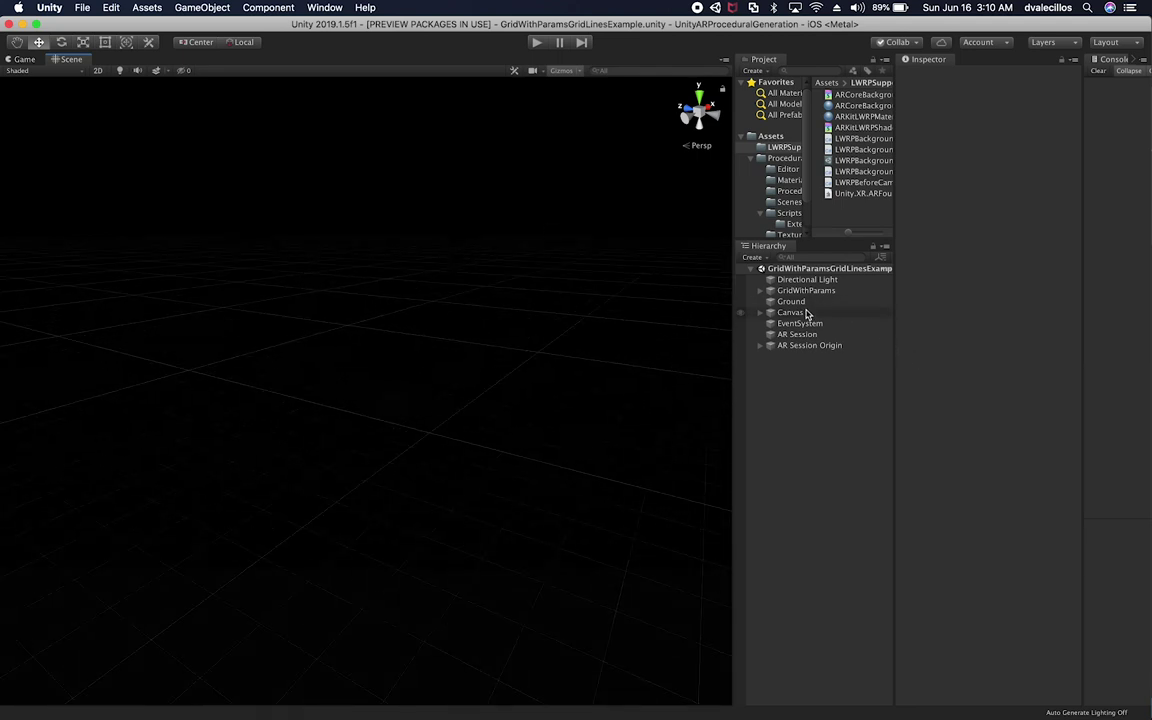
- Delete the Ground object from the GridWithParamsGridLinesExample scene
click(800, 312)
key(Down)
click(805, 302)
key(super+BackSpace)
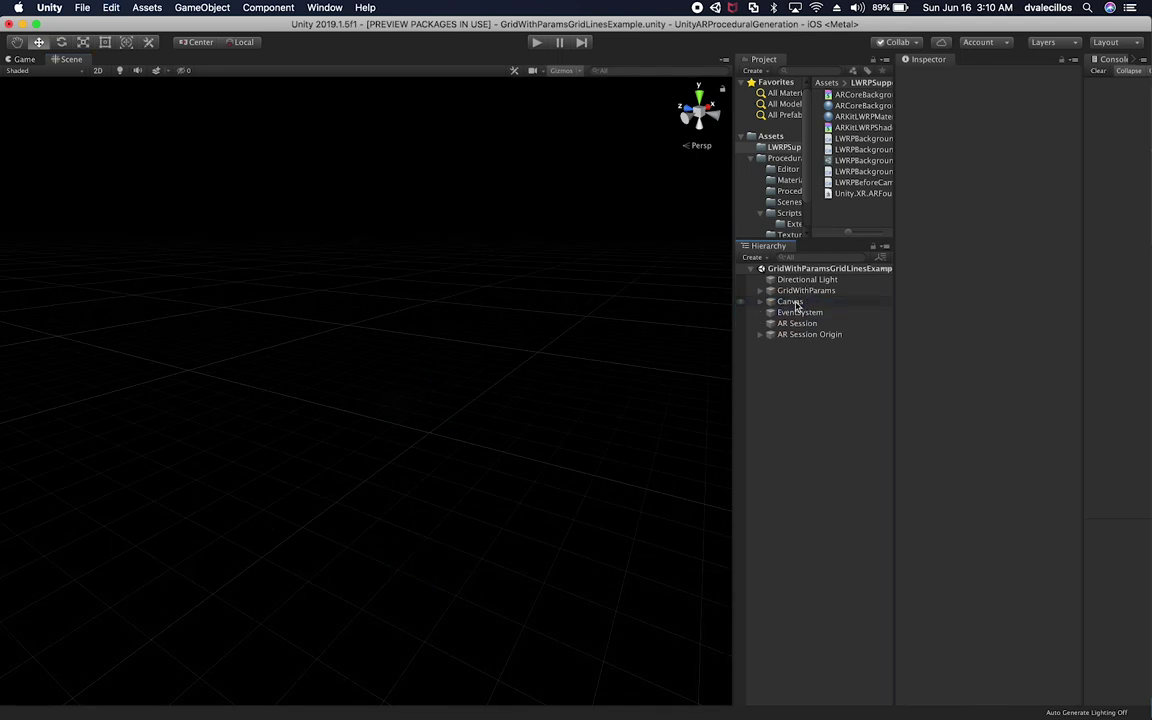
- Widen the Project and Hierarchy area and examine GridWithParams and the material and shader of its cell_0_1 cube
drag(731, 312, 480, 312)
click(500, 279)
click(537, 314)
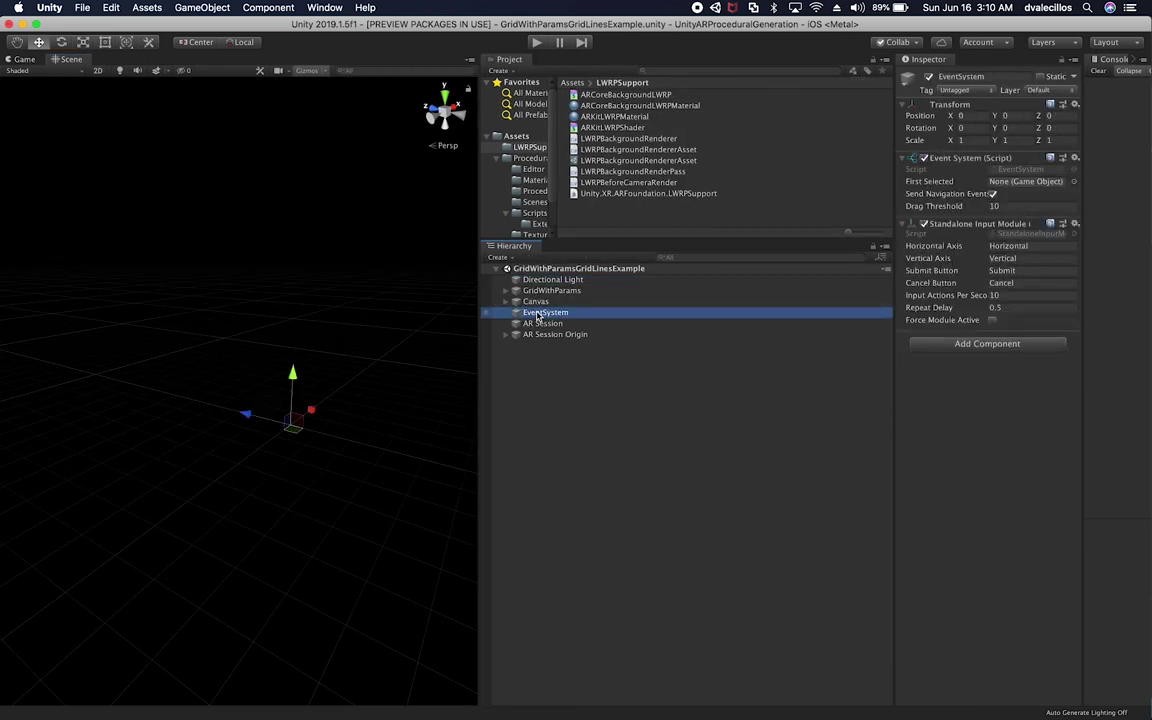
click(512, 291)
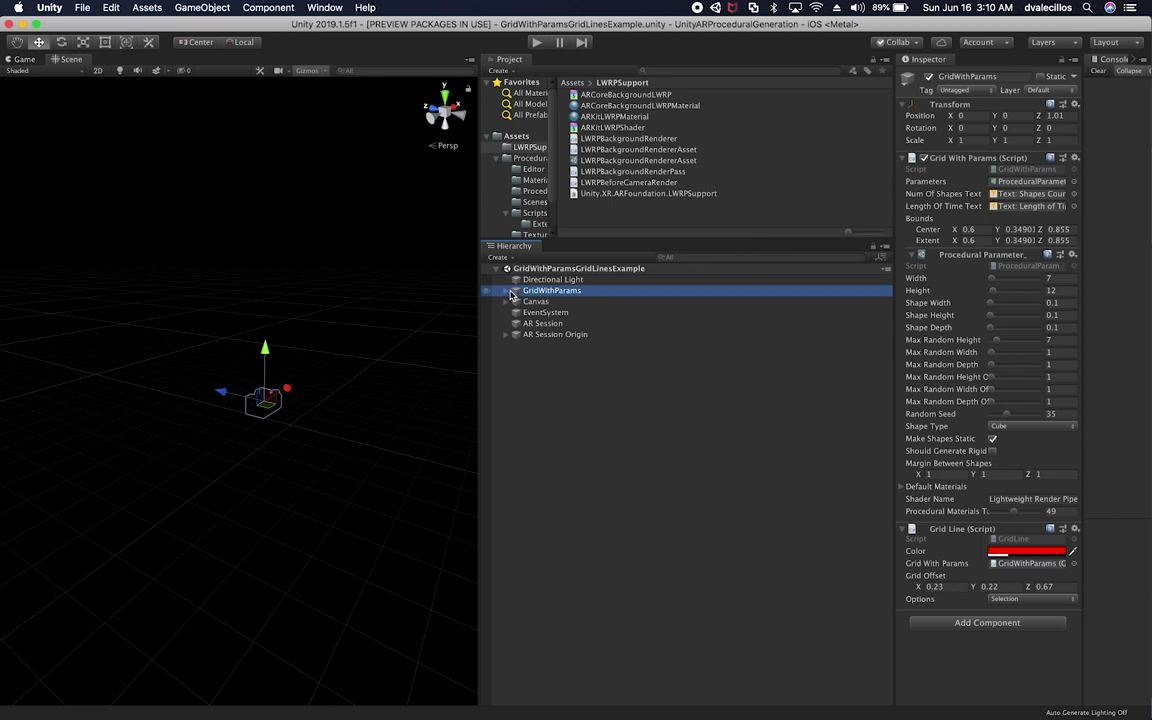
click(507, 291)
click(547, 312)
key(f)
alt+drag(247, 439, 311, 458)
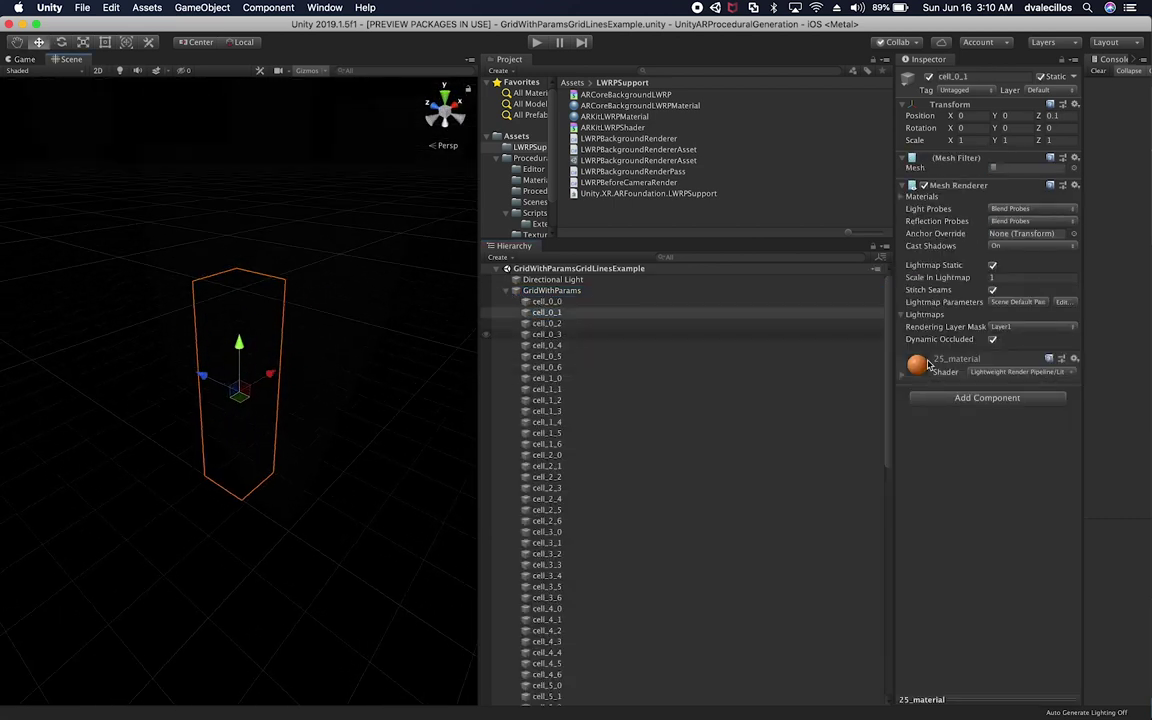
alt+drag(391, 375, 330, 360)
click(527, 292)
- Review the Unity forum post's ARFoundation LWRP setup steps in Chrome and return to Unity
key(super+Tab)
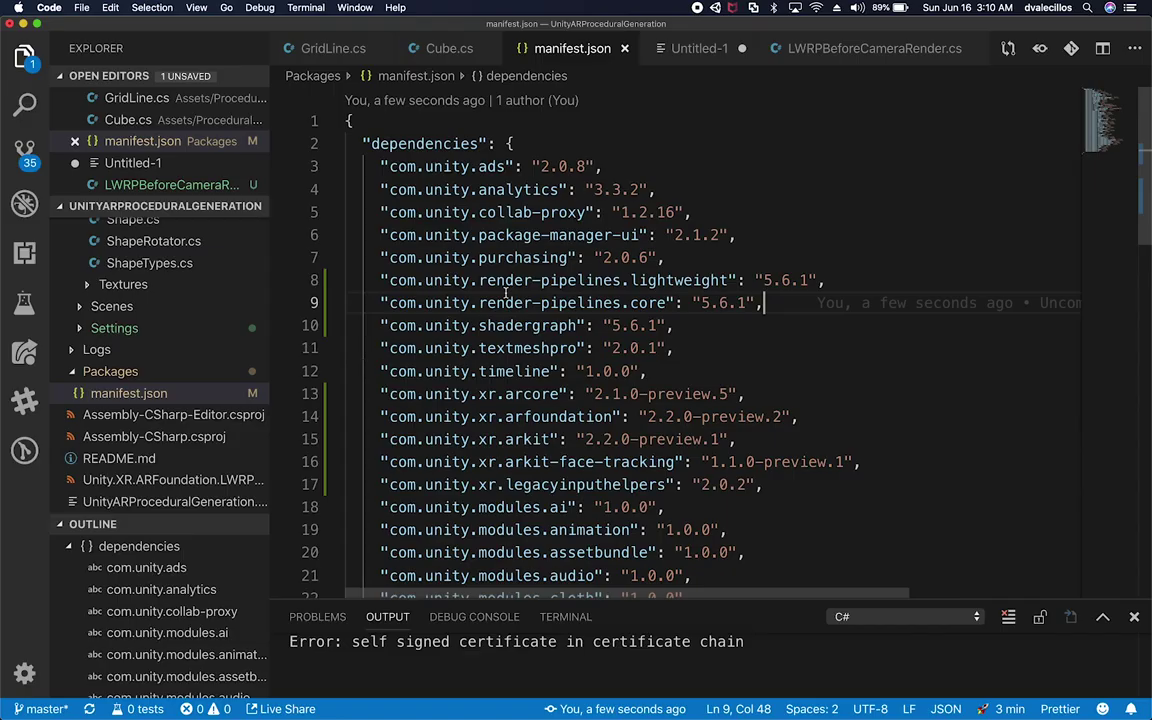
key(super+Tab)
key(super+Tab)
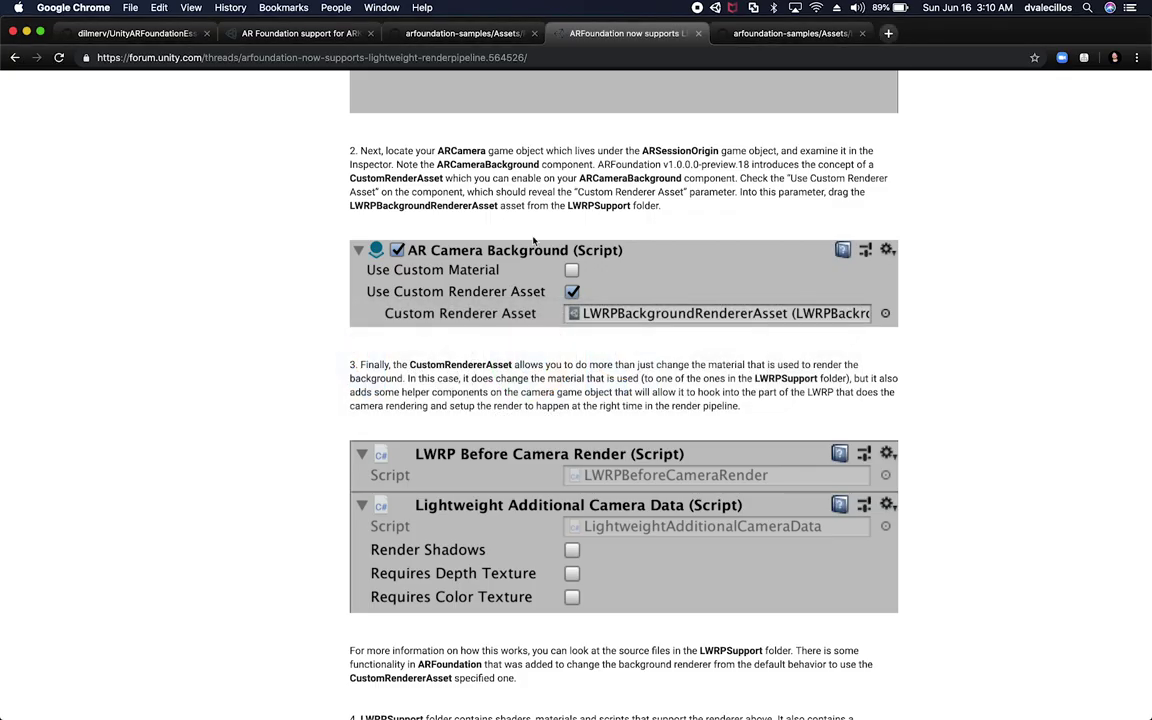
scroll(533, 240, up, 2)
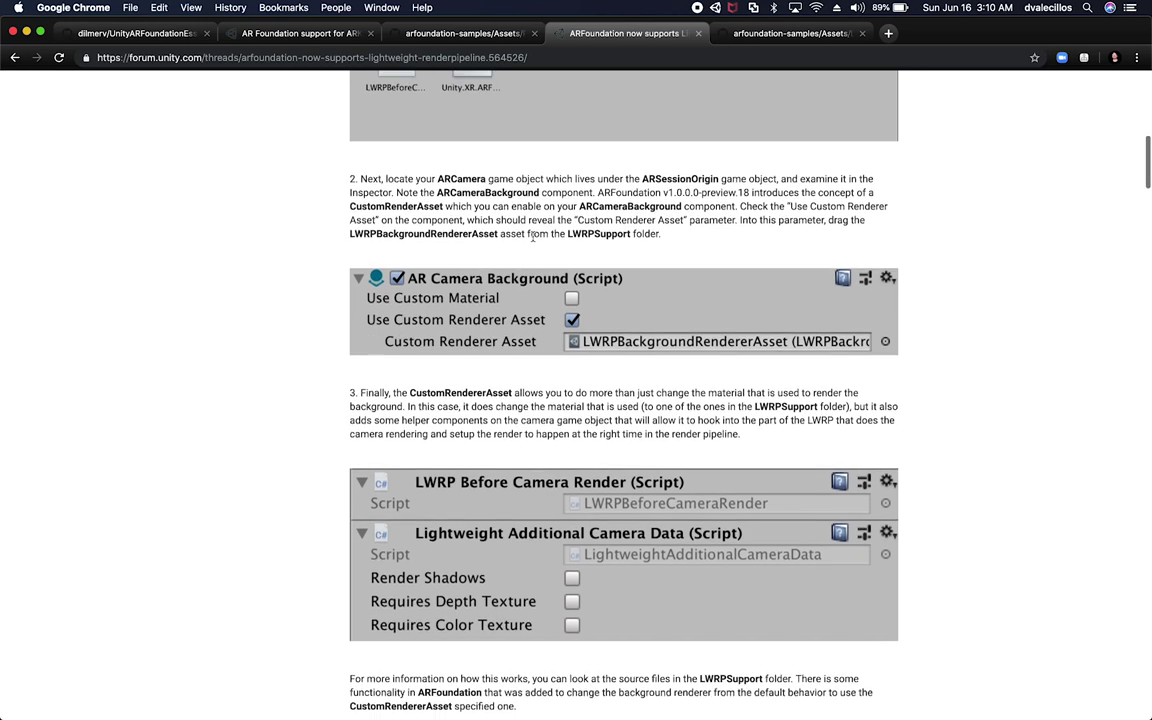
scroll(533, 237, up, 5)
scroll(532, 183, up, 5)
key(super+Tab)
key(super+Tab)
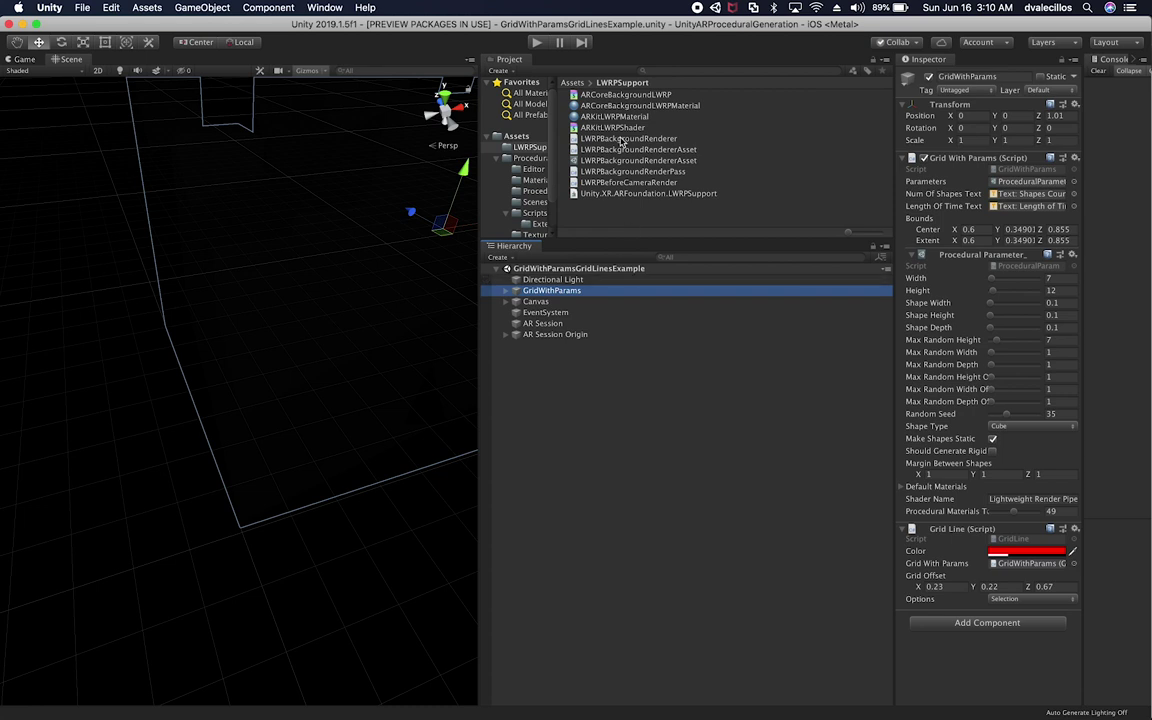
- Delete the existing render pipeline asset from the Assets/Settings folder
click(496, 158)
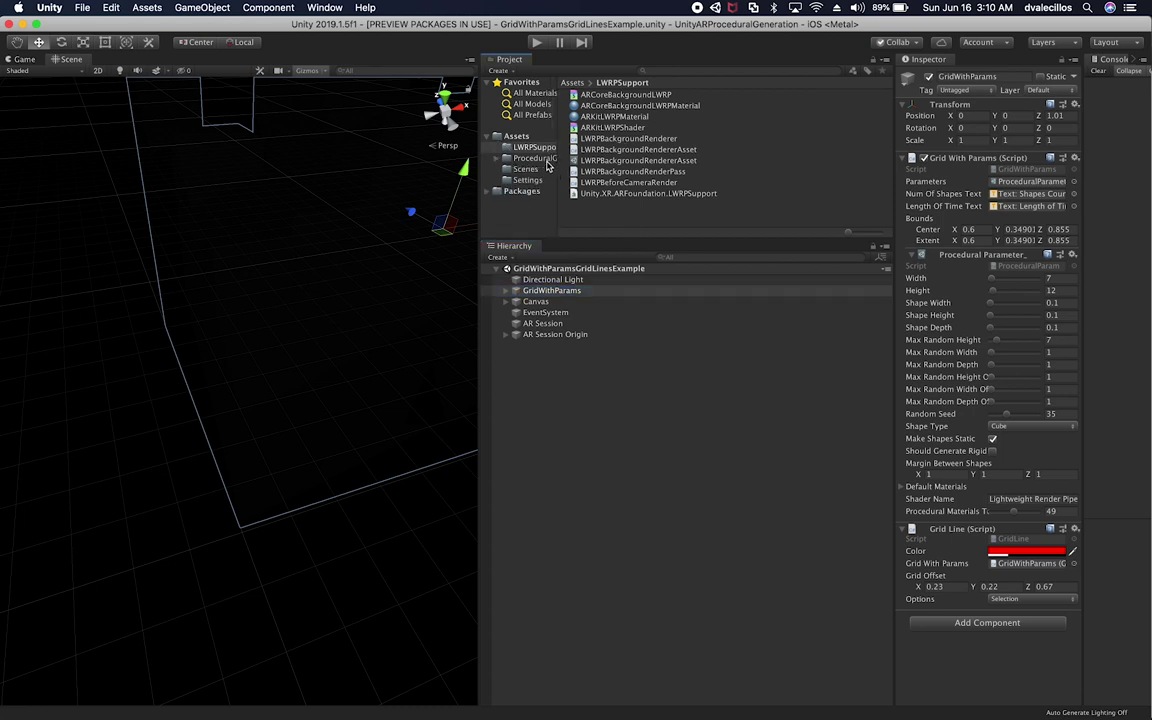
click(527, 180)
click(640, 95)
key(super+BackSpace)
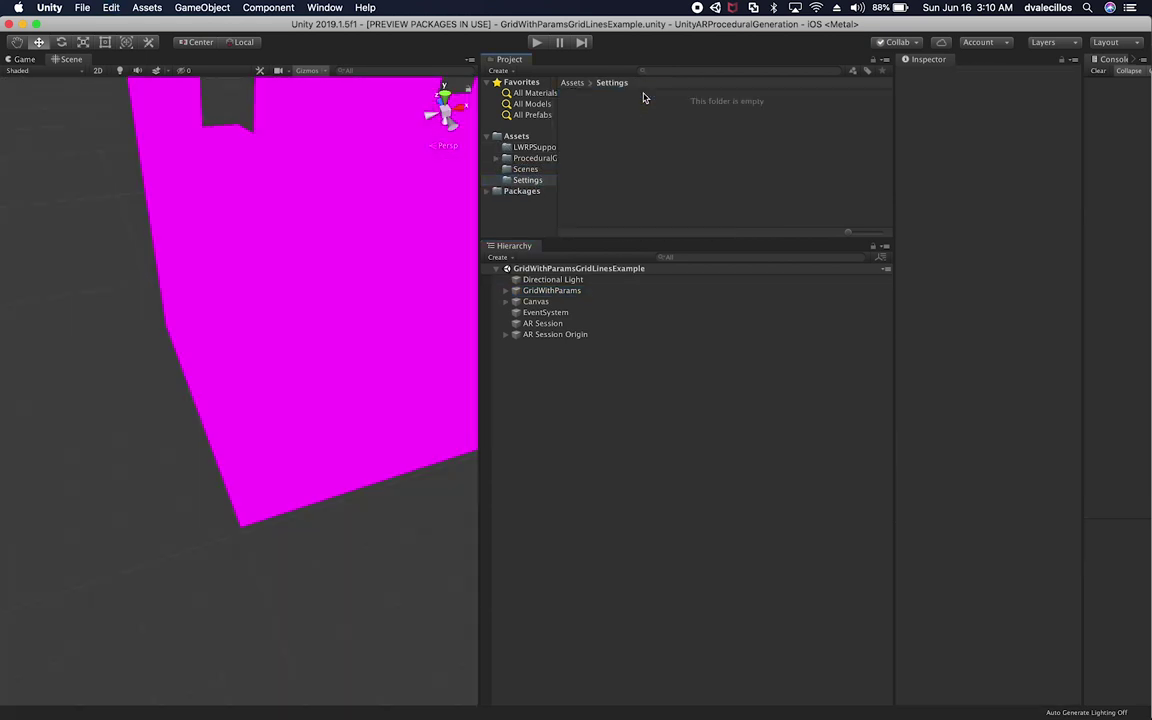
- Create a Lightweight Render Pipeline Asset in the Settings folder, keeping the default name LightweightRenderPipelineAsset
right_click(606, 147)
mouse_move(628, 148)
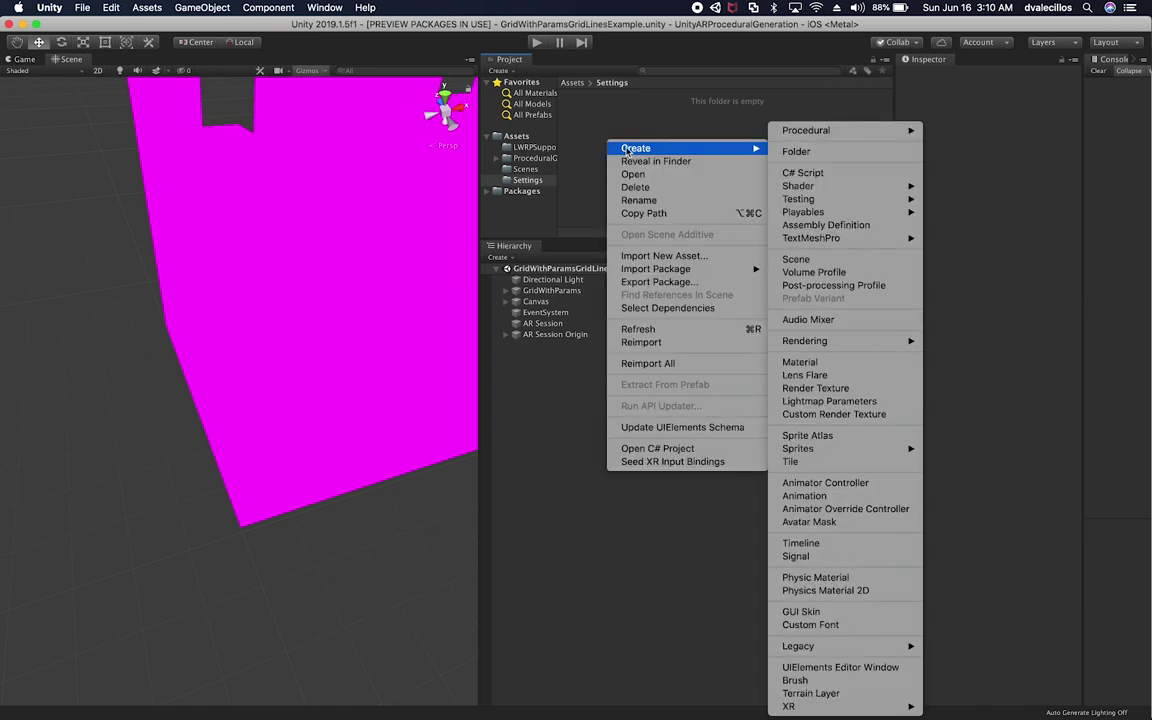
mouse_move(851, 343)
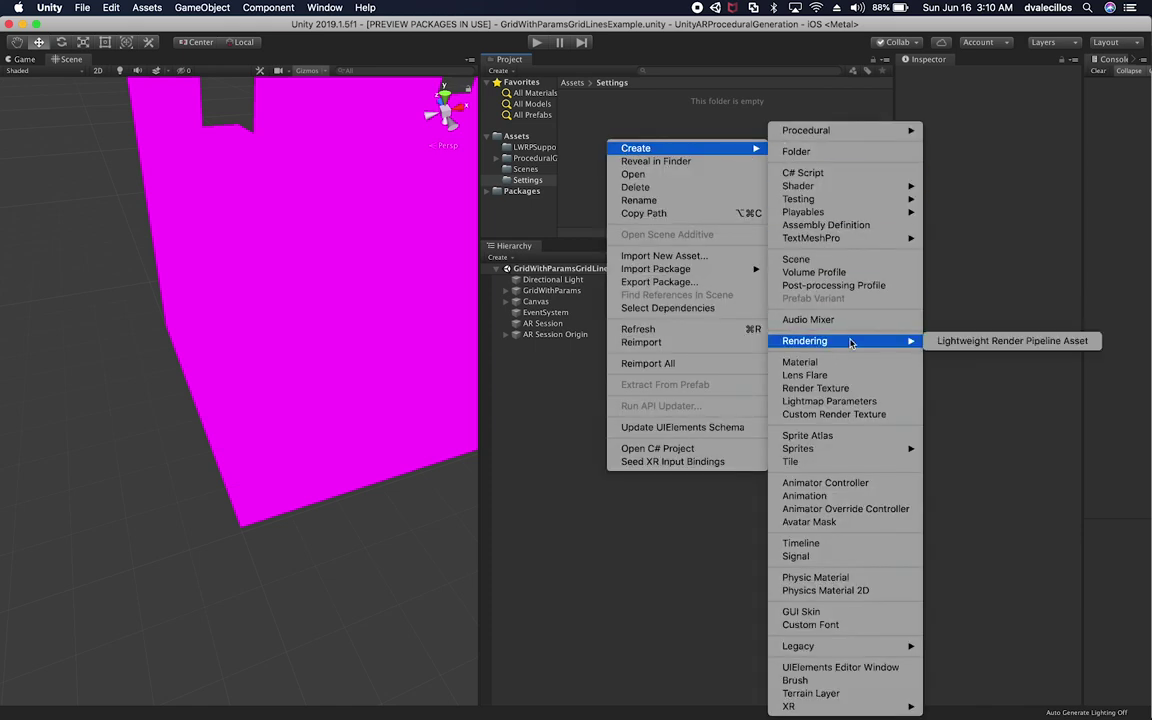
click(945, 342)
key(Return)
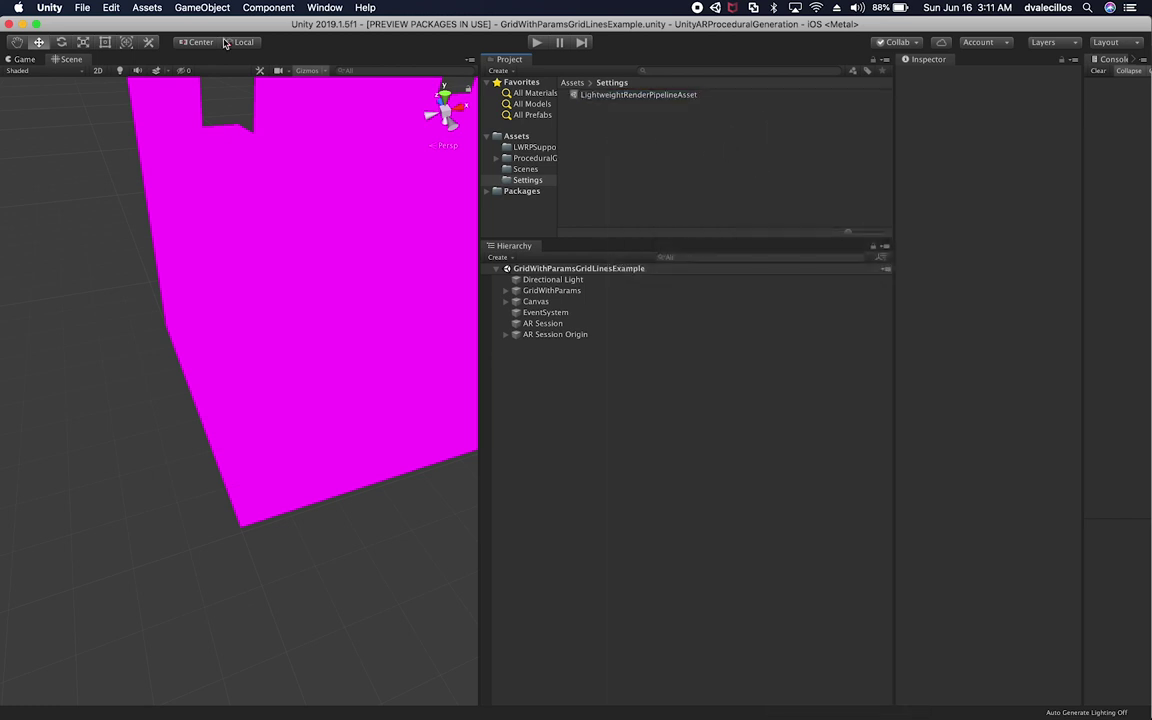
- Assign LightweightRenderPipelineAsset as the Scriptable Render Pipeline in the project's Graphics settings, and close the settings windows
click(78, 8)
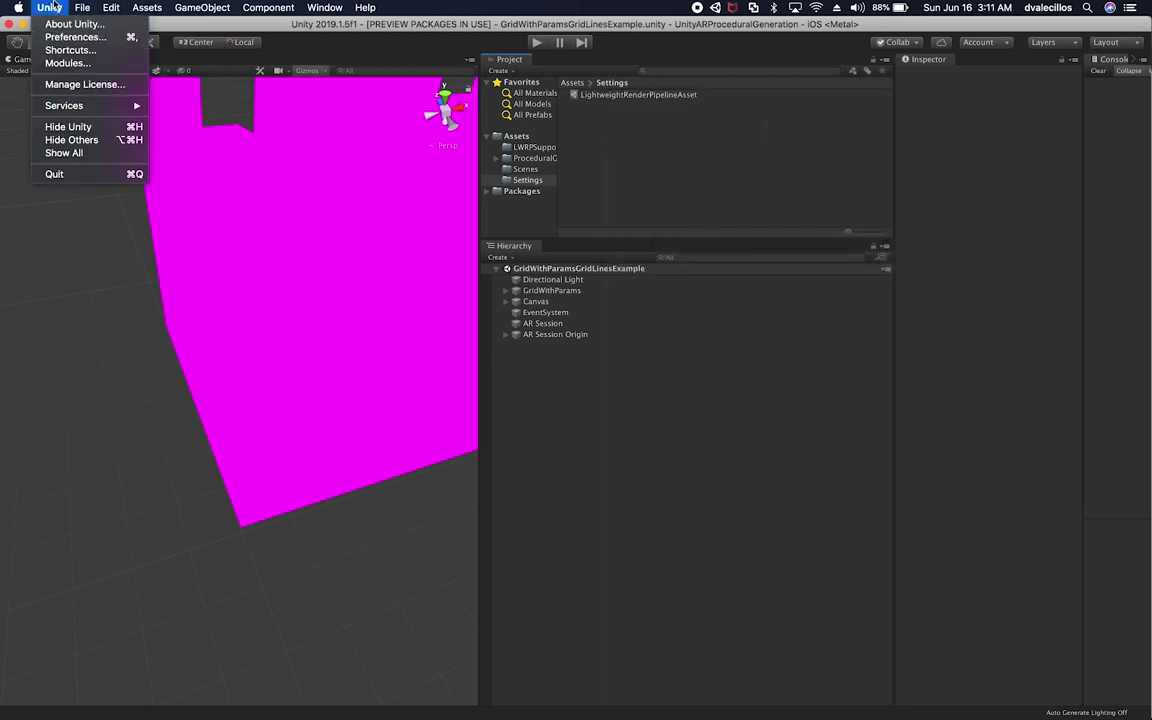
click(115, 140)
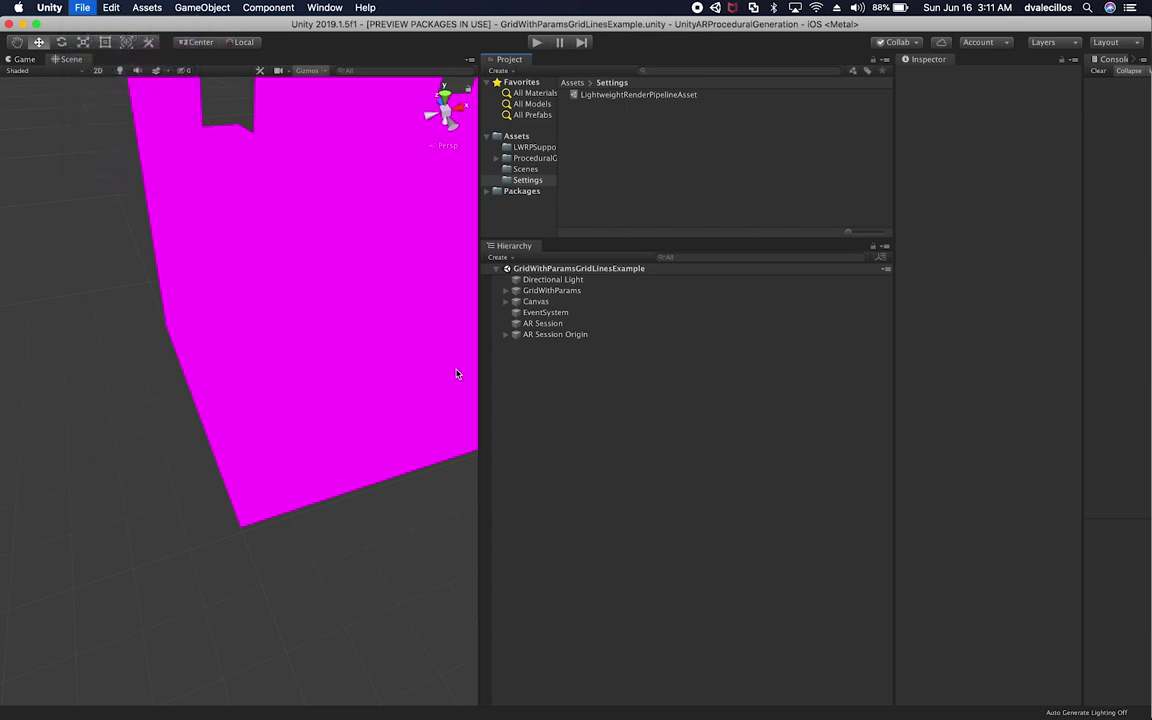
click(448, 598)
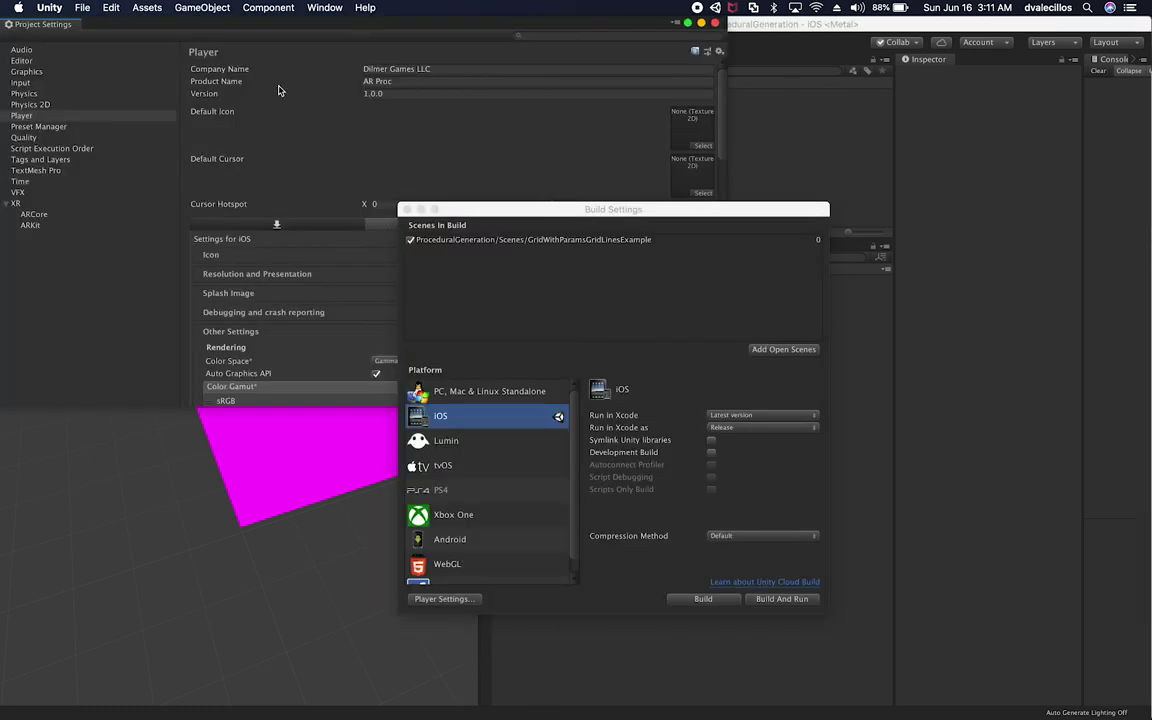
click(28, 72)
click(709, 83)
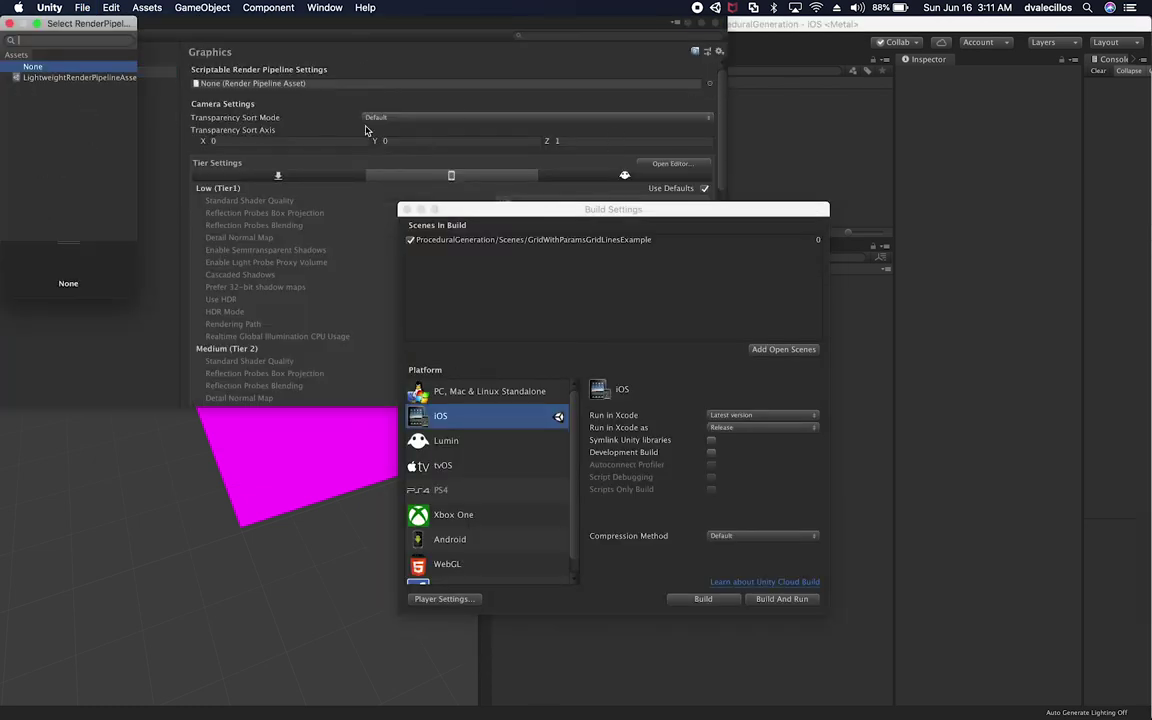
double_click(95, 78)
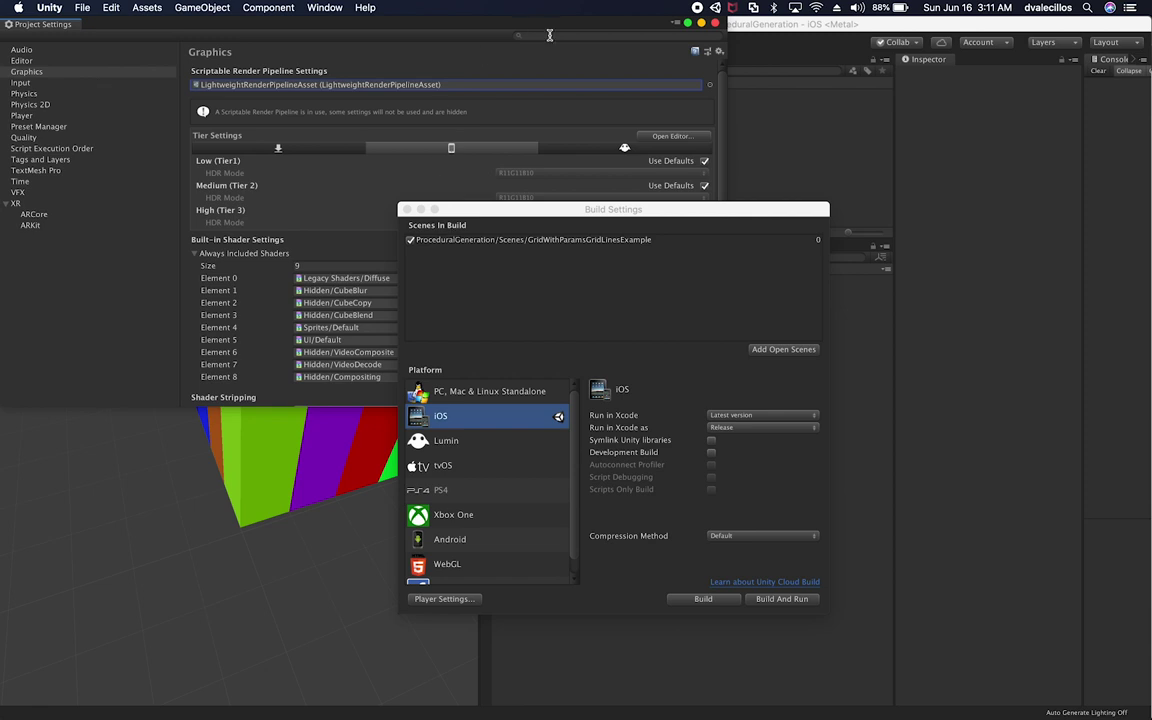
click(715, 22)
click(406, 209)
- Examine the whole coloured cube grid in the Scene view and display the contents of the ProceduralGeneration folder
alt+drag(438, 229, 386, 424)
scroll(292, 442, down, 5)
scroll(386, 424, up, 5)
click(524, 169)
click(535, 159)
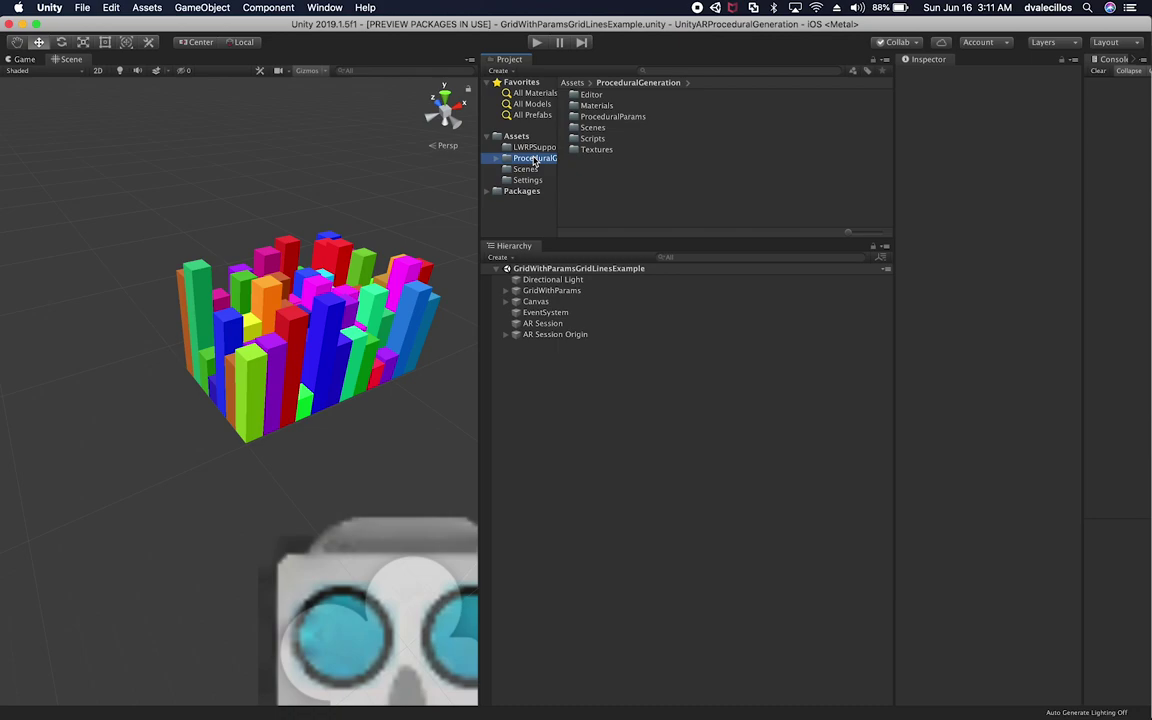
- Select the AR Camera under AR Session Origin, following step 2 of the forum post in Chrome, and widen the Inspector
click(543, 335)
key(super+Tab)
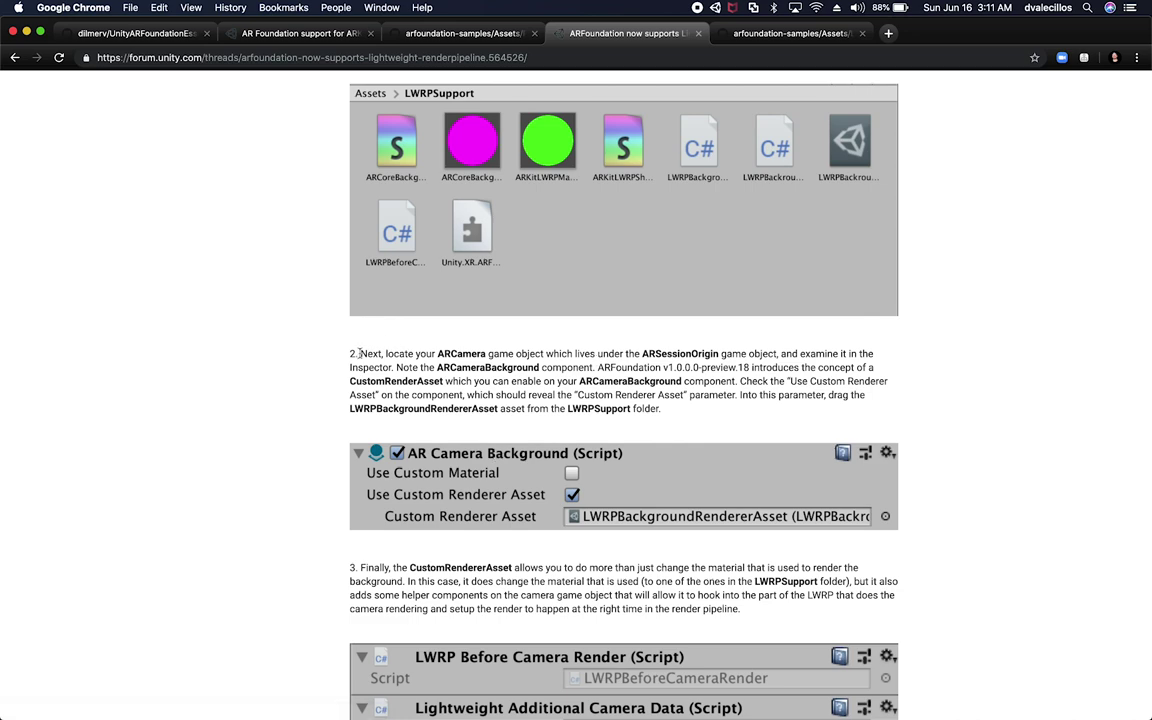
double_click(461, 353)
key(super+Tab)
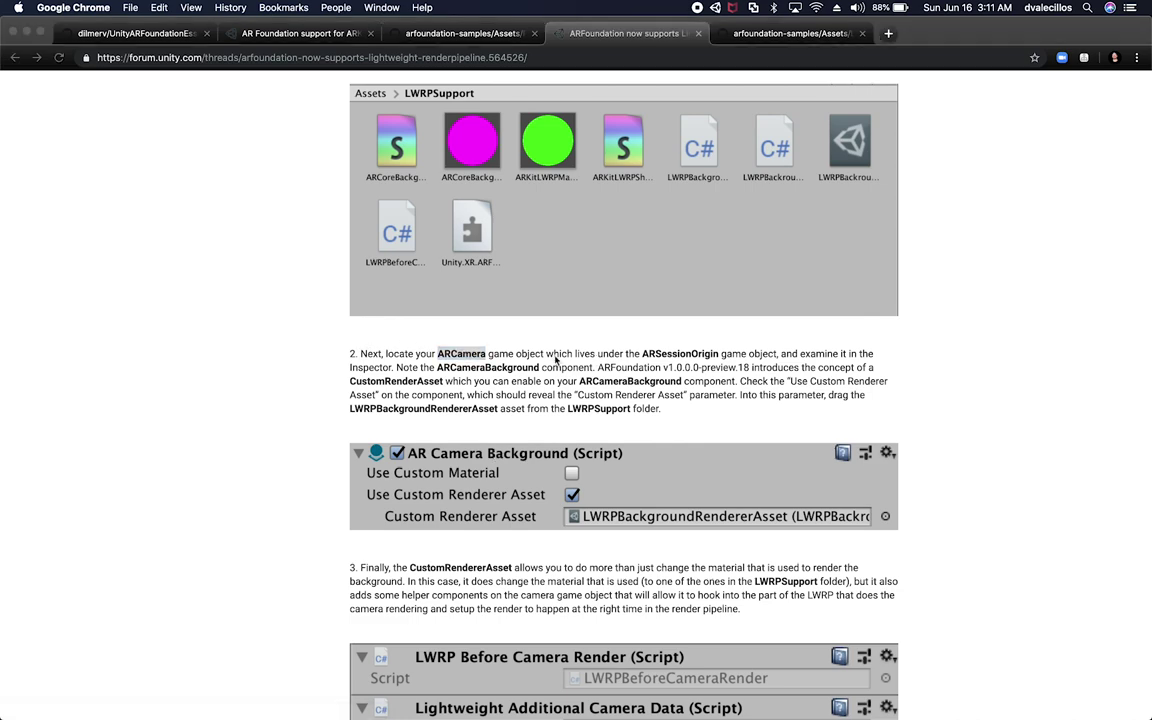
click(506, 334)
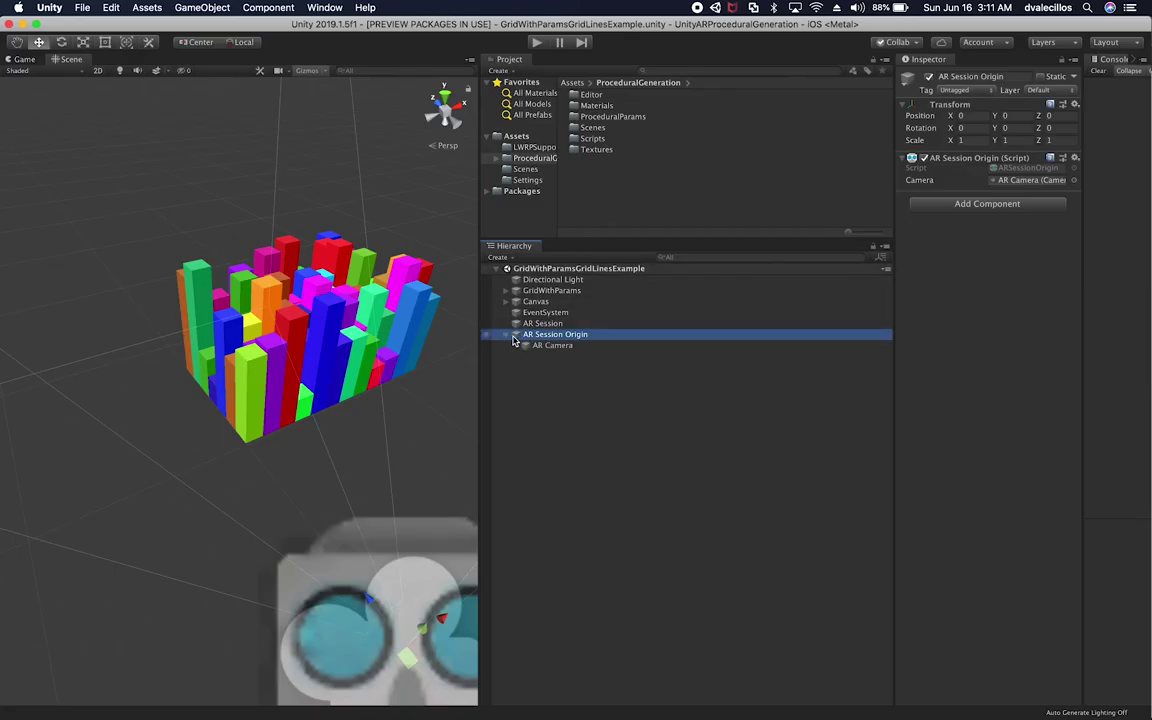
click(575, 345)
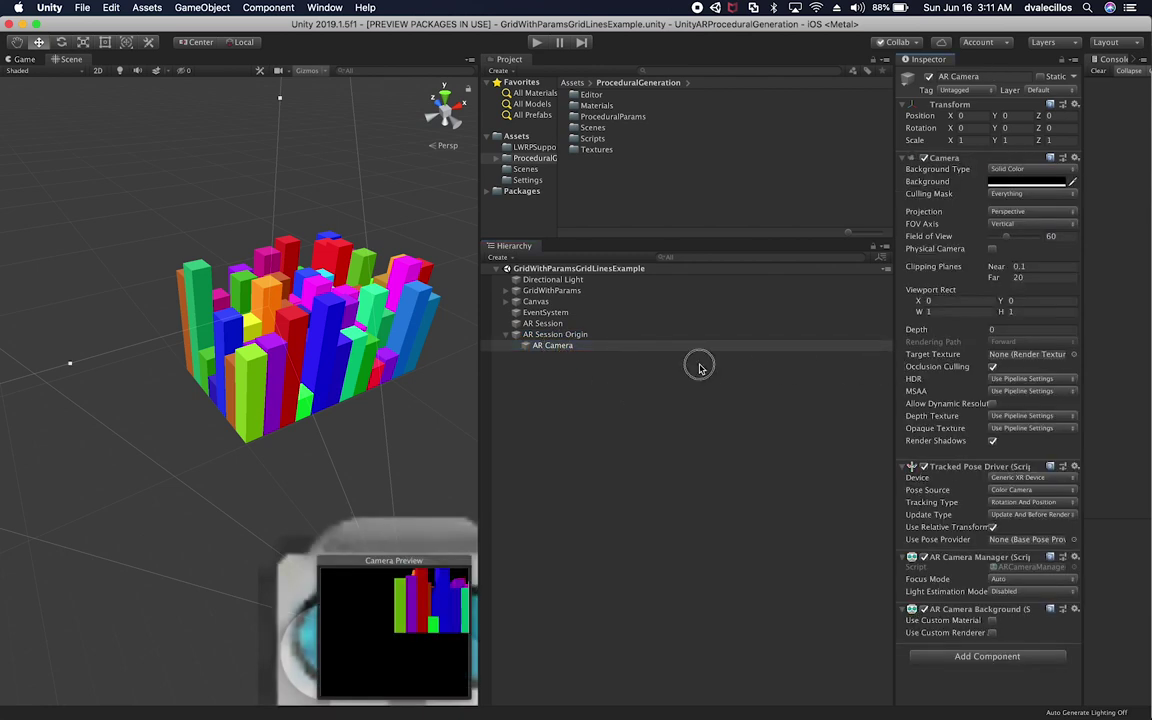
drag(895, 366, 772, 350)
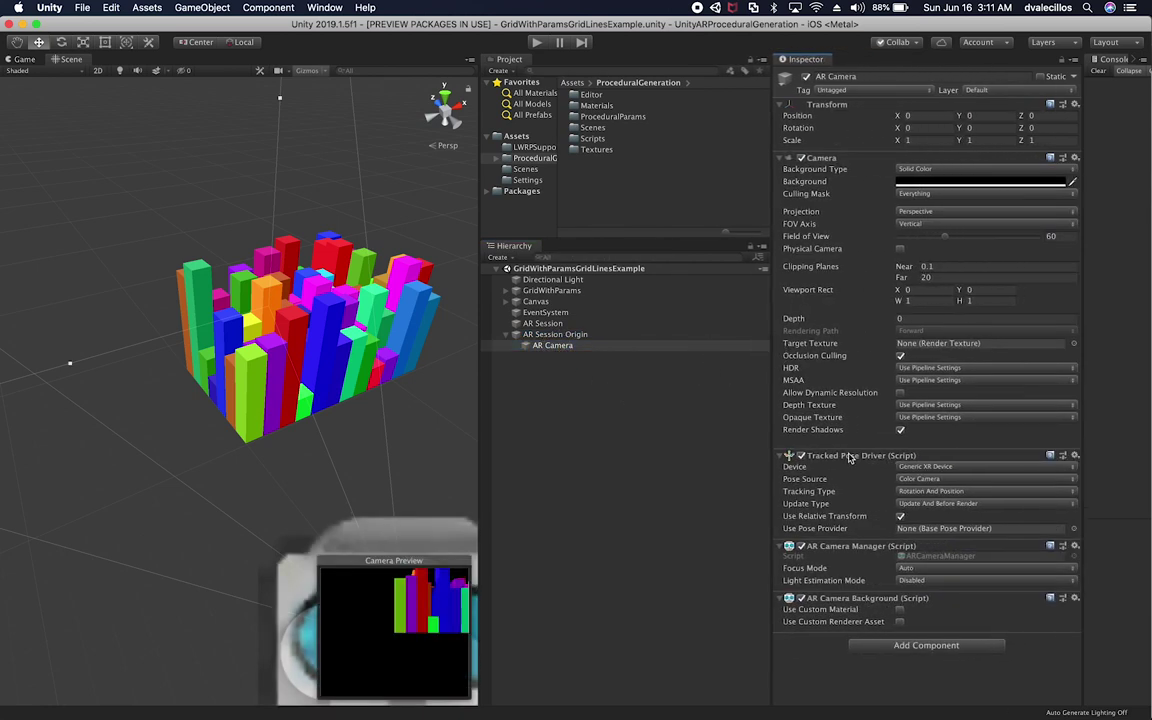
- Enable Use Custom Renderer Asset on the AR Camera Background component and assign LWRPBackgroundRendererAsset, checking against the forum post in Chrome
key(super+Tab)
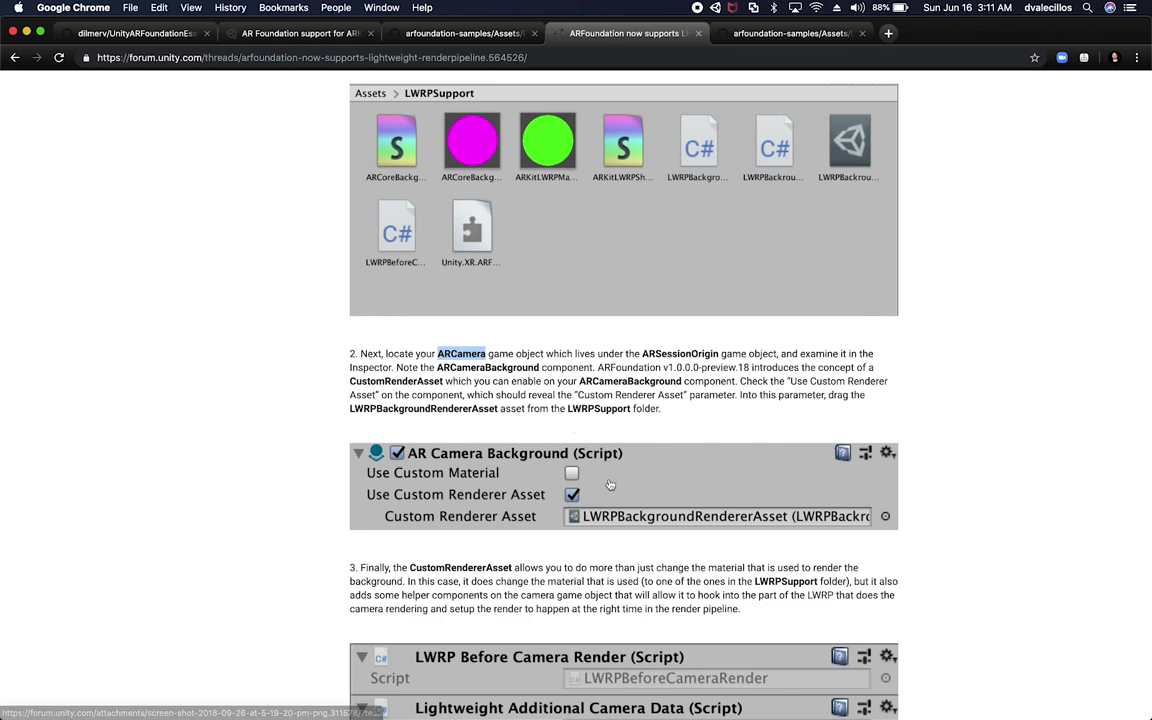
scroll(550, 437, down, 1)
key(super+Tab)
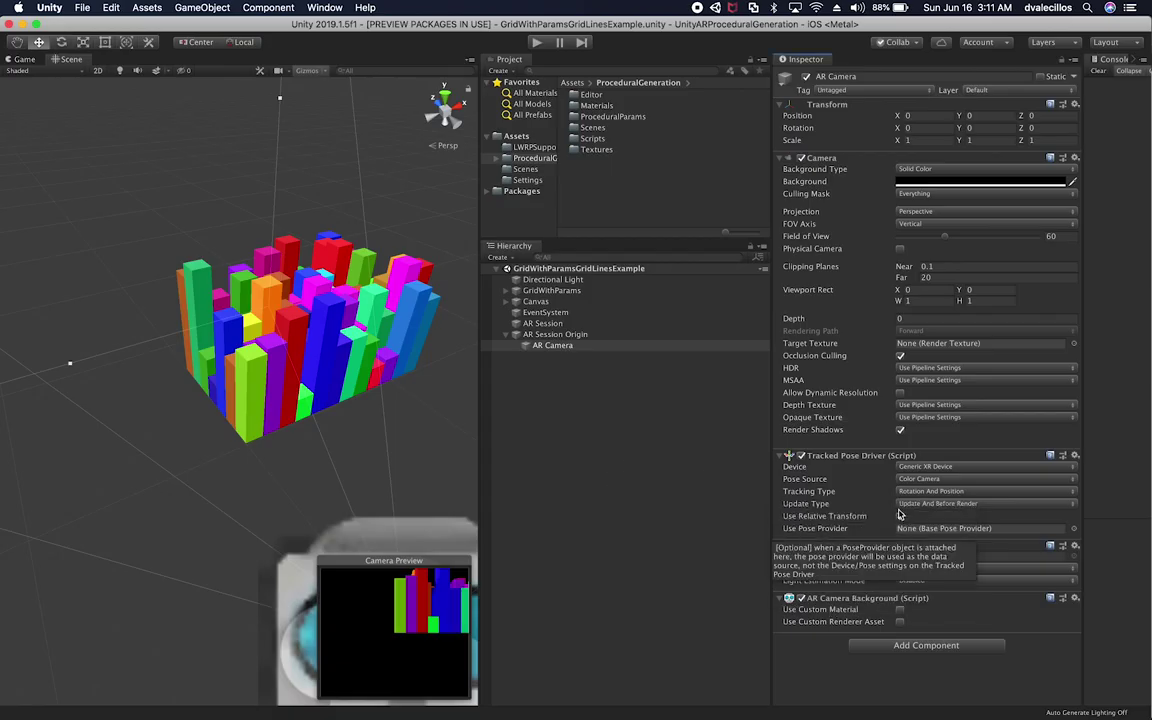
click(899, 621)
key(super+Tab)
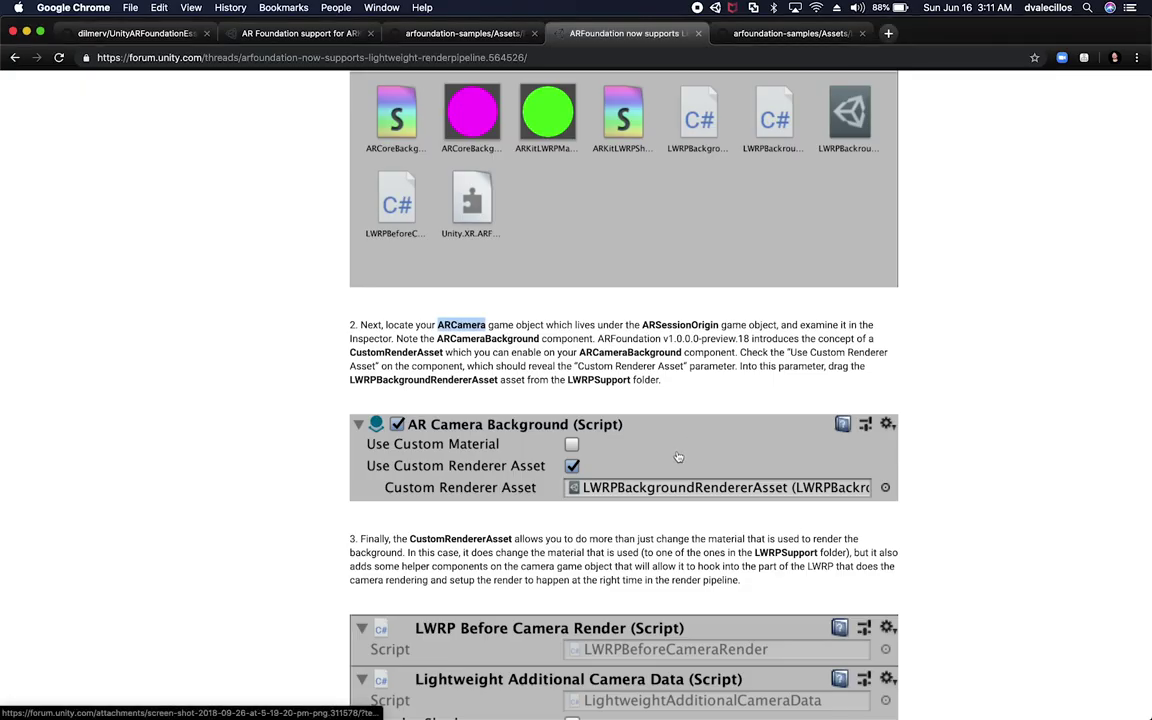
key(super+Tab)
click(1073, 634)
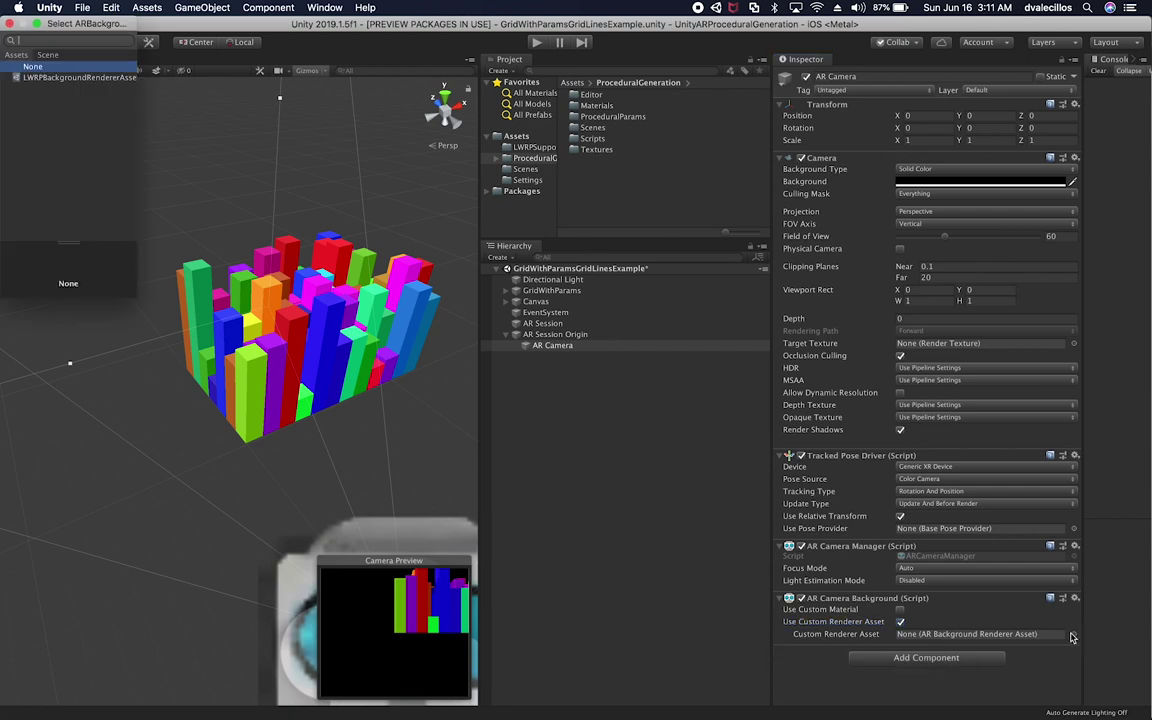
double_click(117, 78)
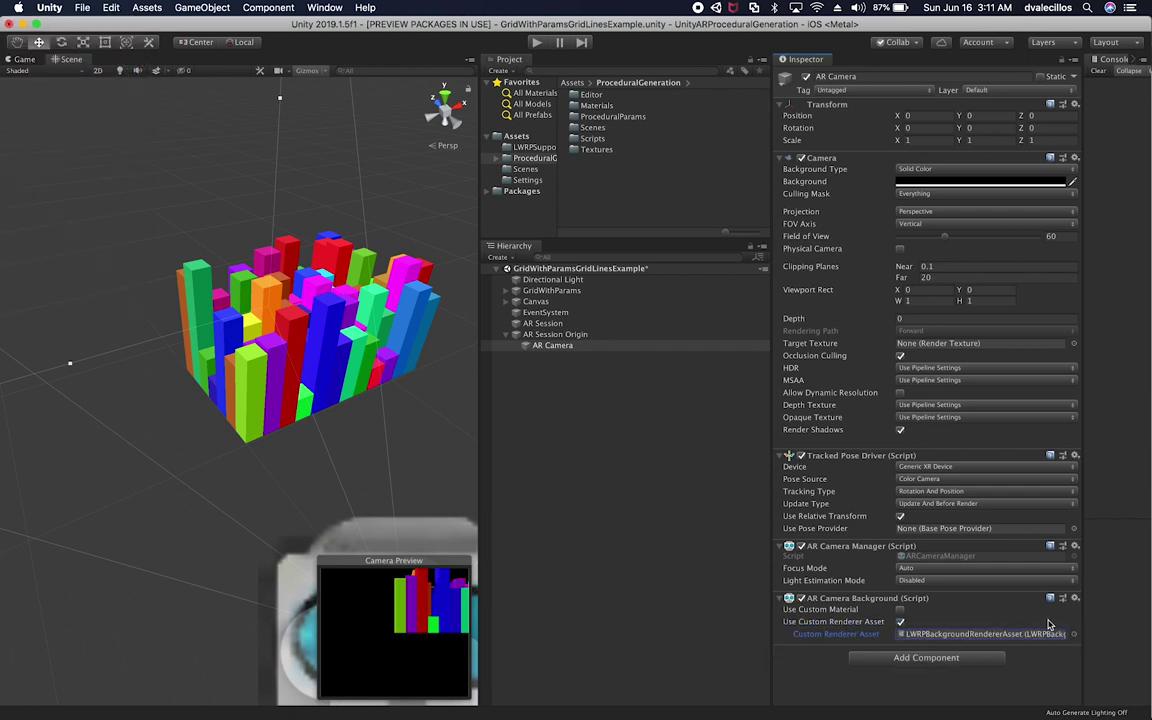
- Compare the AR Camera Background settings with the forum post in Chrome and read its step 3 about the camera helper components
key(super+Tab)
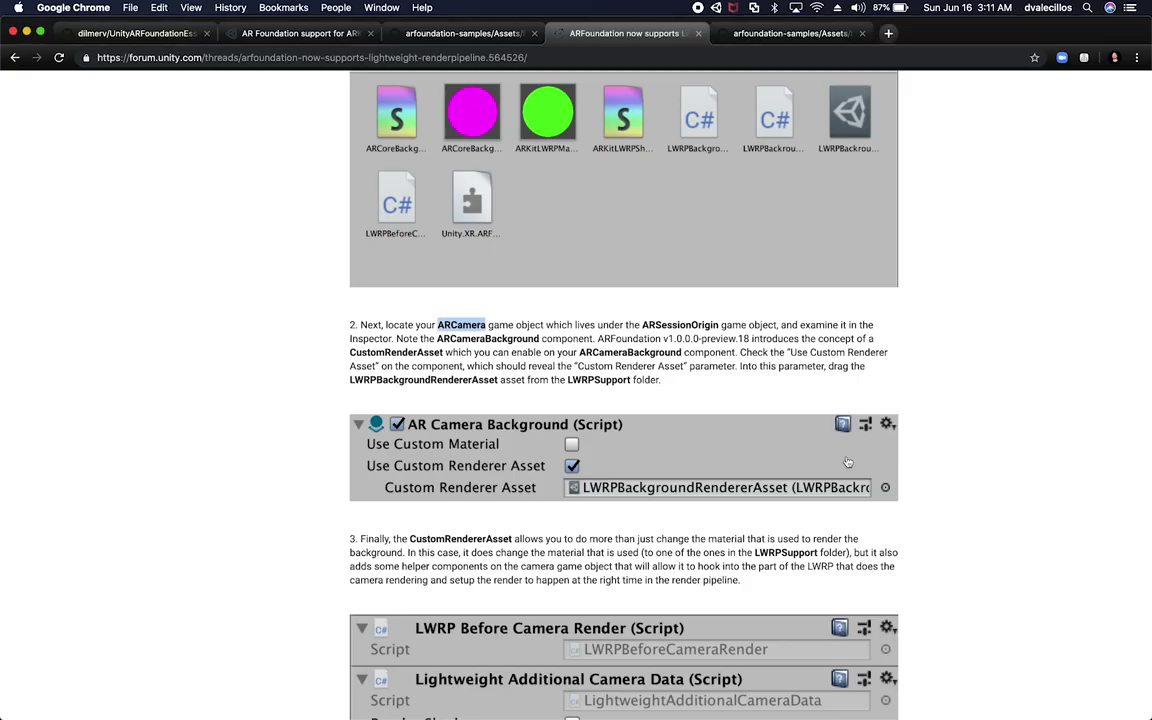
key(super+Tab)
key(super+Tab)
scroll(489, 338, down, 1)
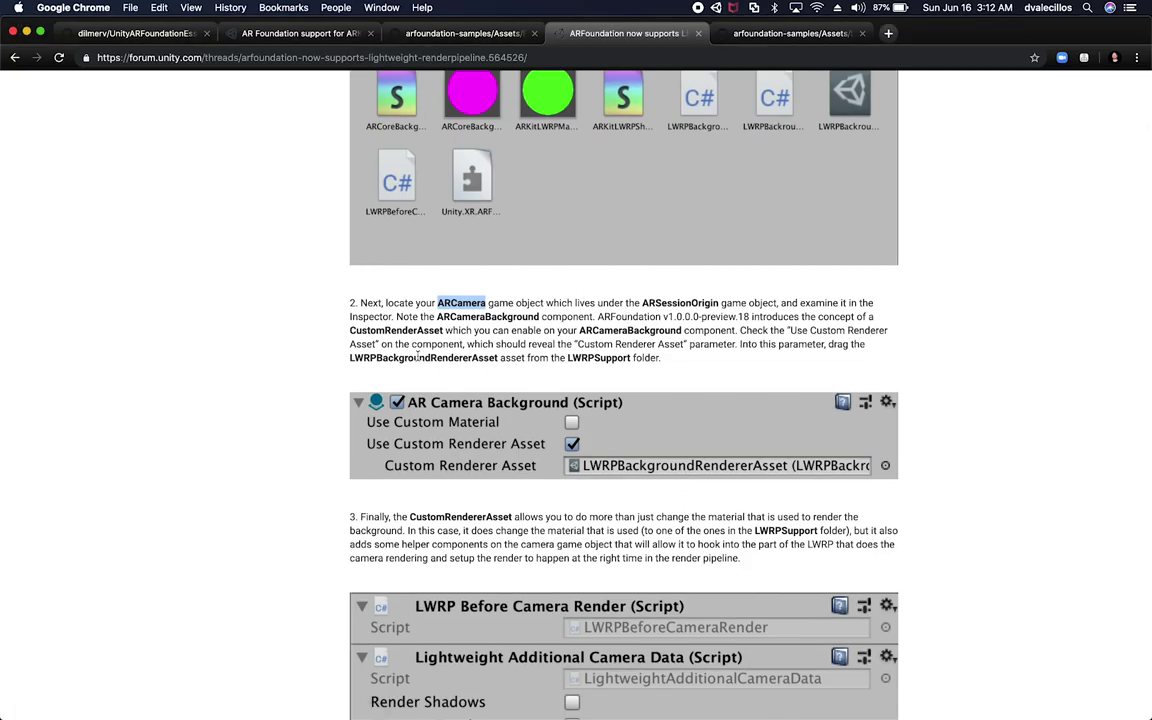
scroll(742, 359, down, 5)
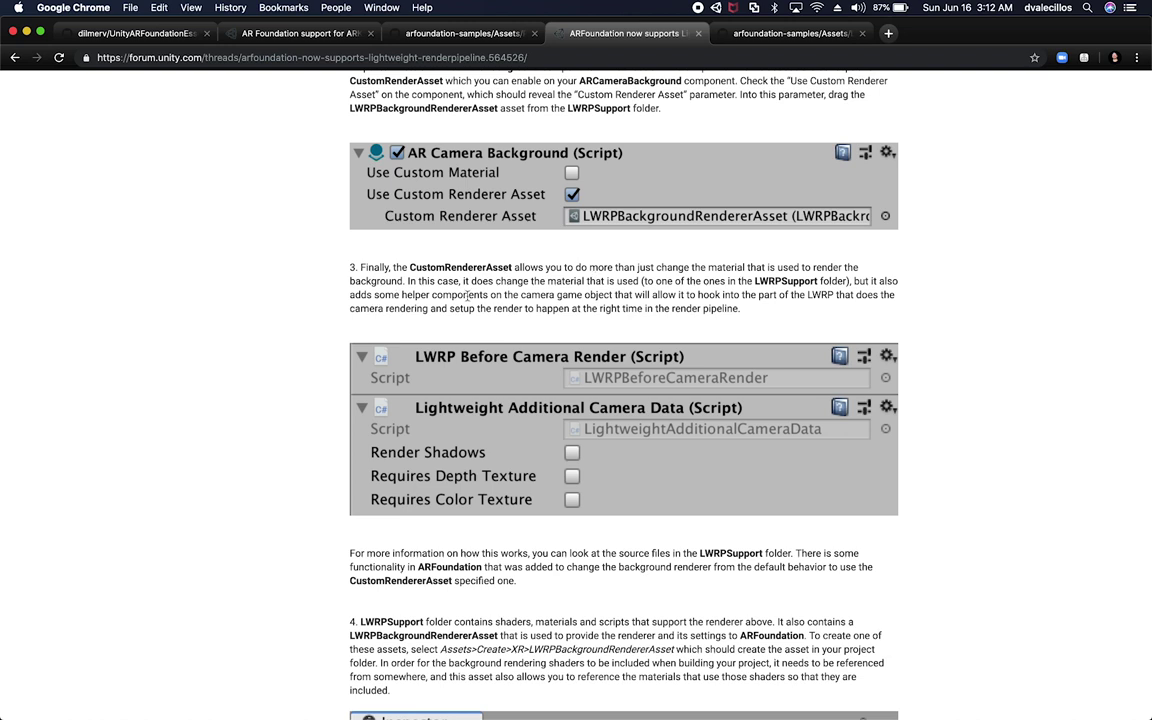
key(super+Tab)
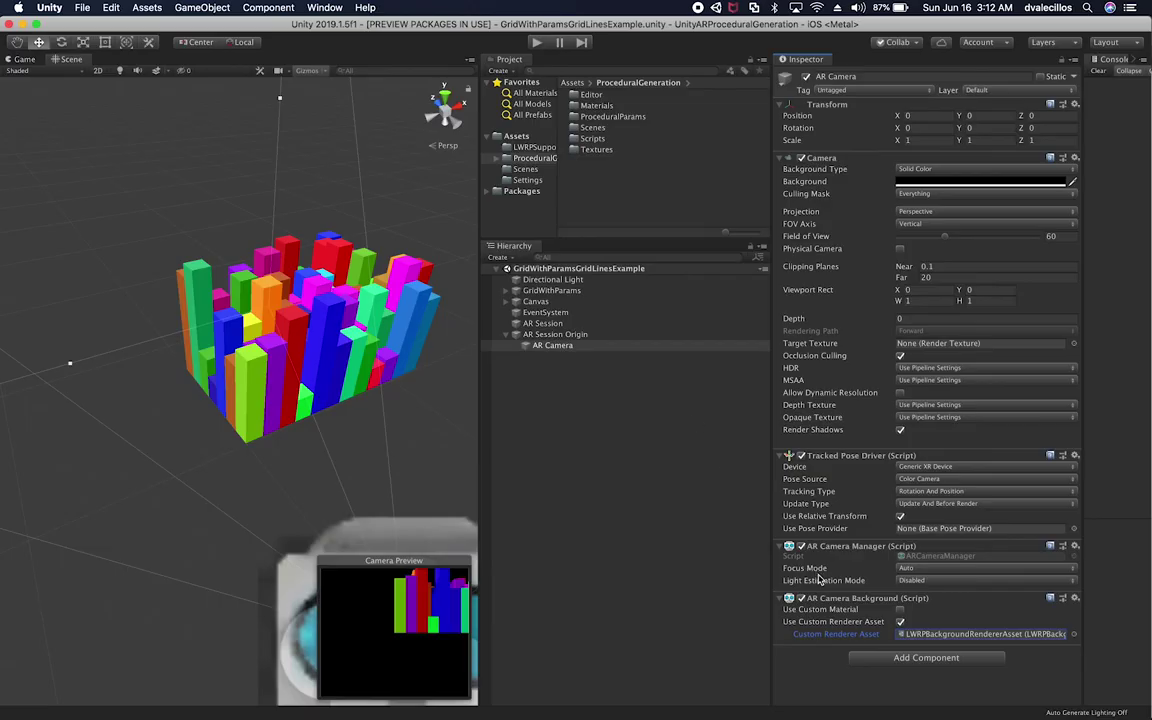
key(super+Tab)
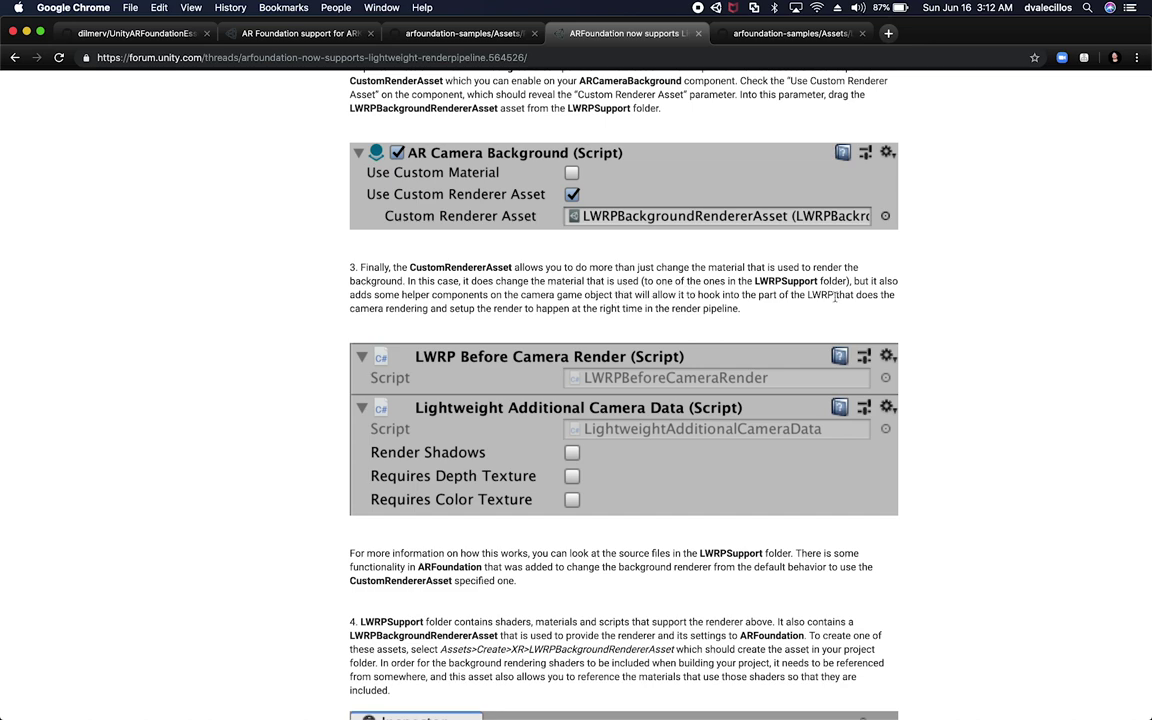
scroll(572, 368, down, 2)
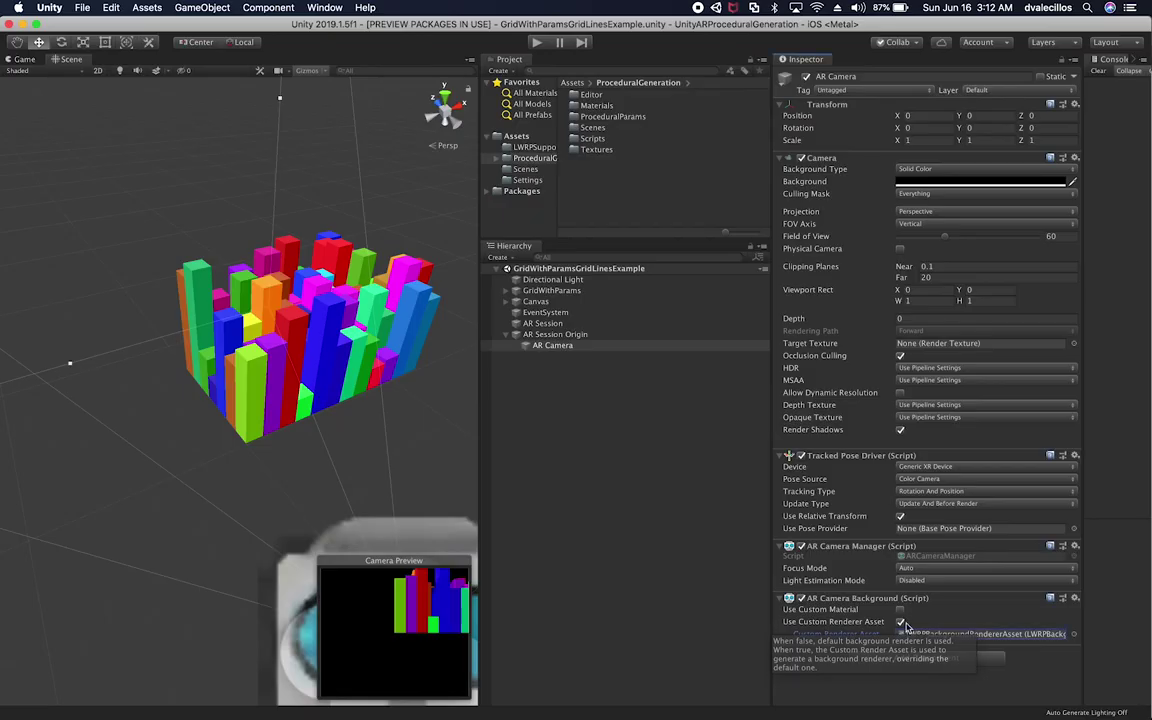
- Add the LWRP Before Camera Render component to the AR Camera
click(742, 593)
click(552, 345)
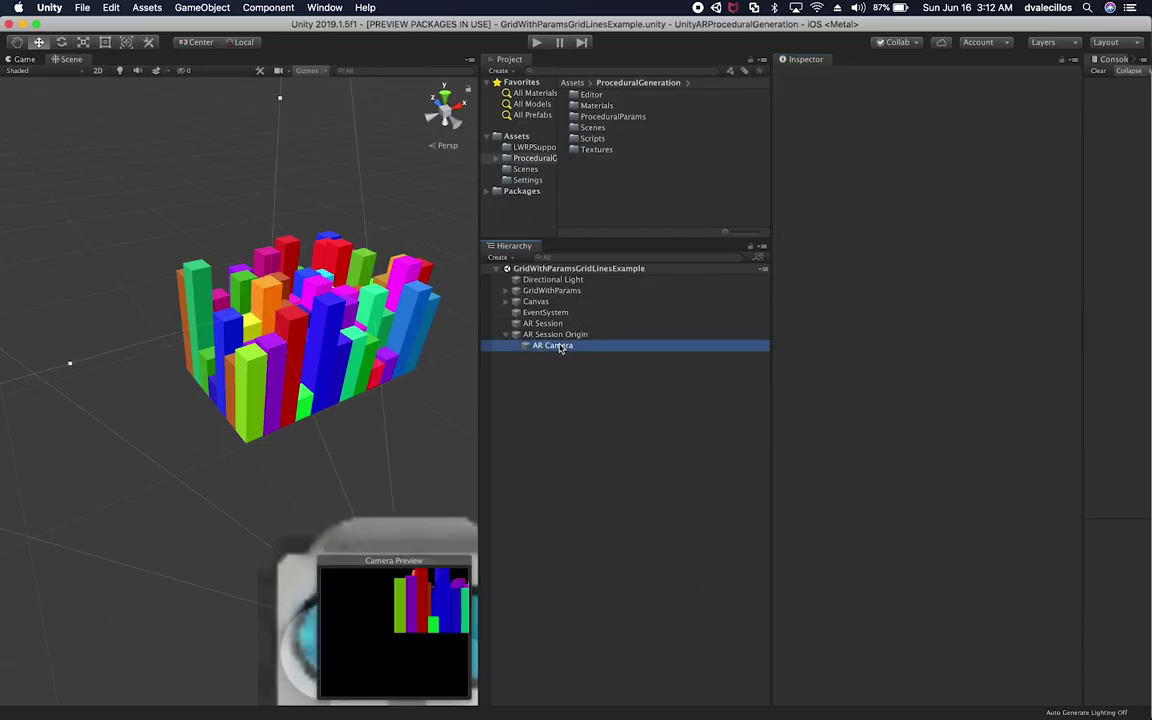
click(926, 657)
text(lw)
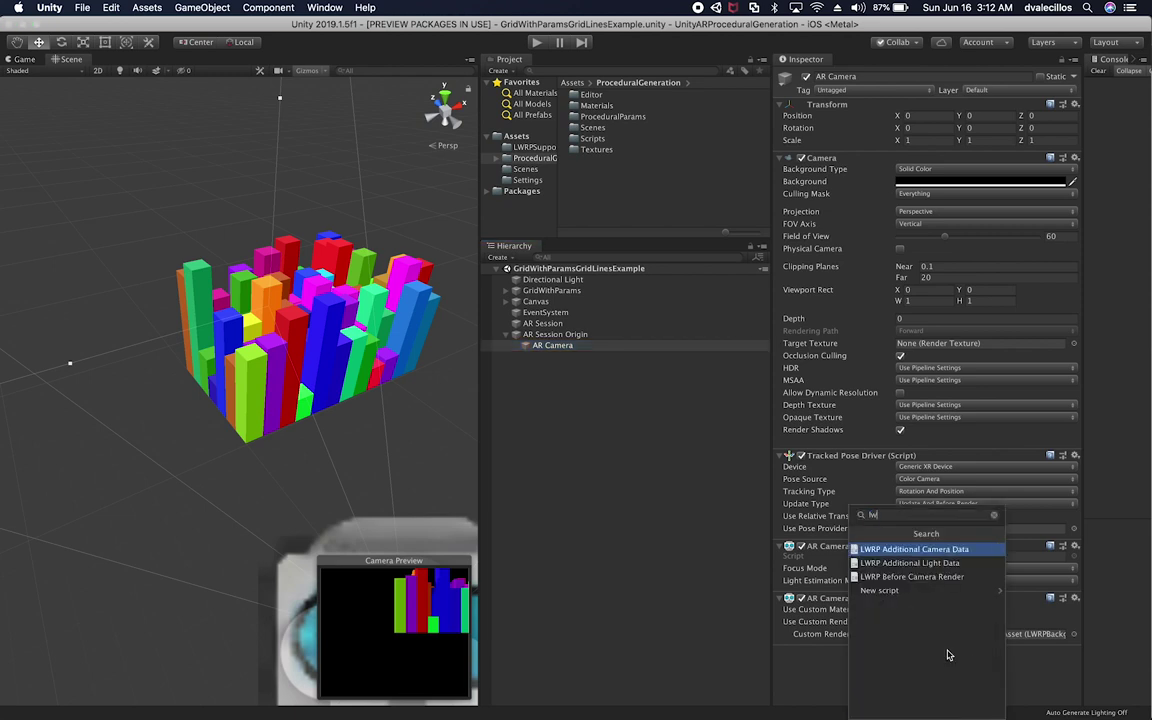
key(Down)
key(Down)
key(Return)
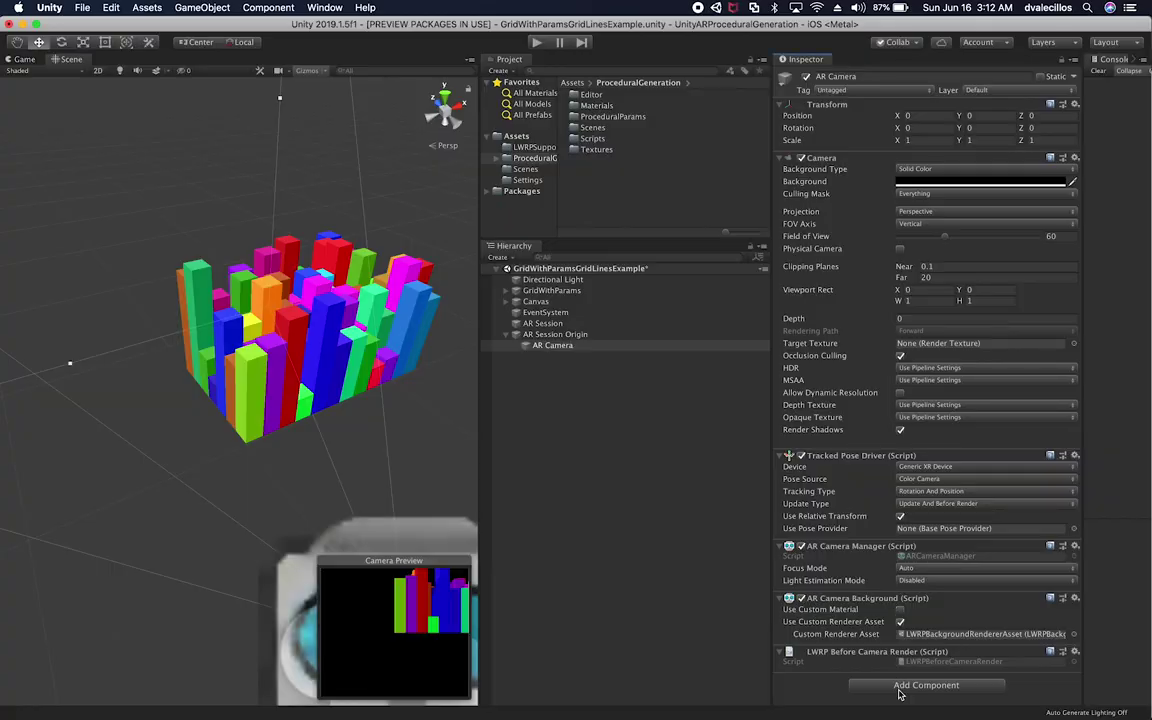
- Add the LWRP Additional Camera Data component to the AR Camera
click(905, 686)
key(Up)
key(Up)
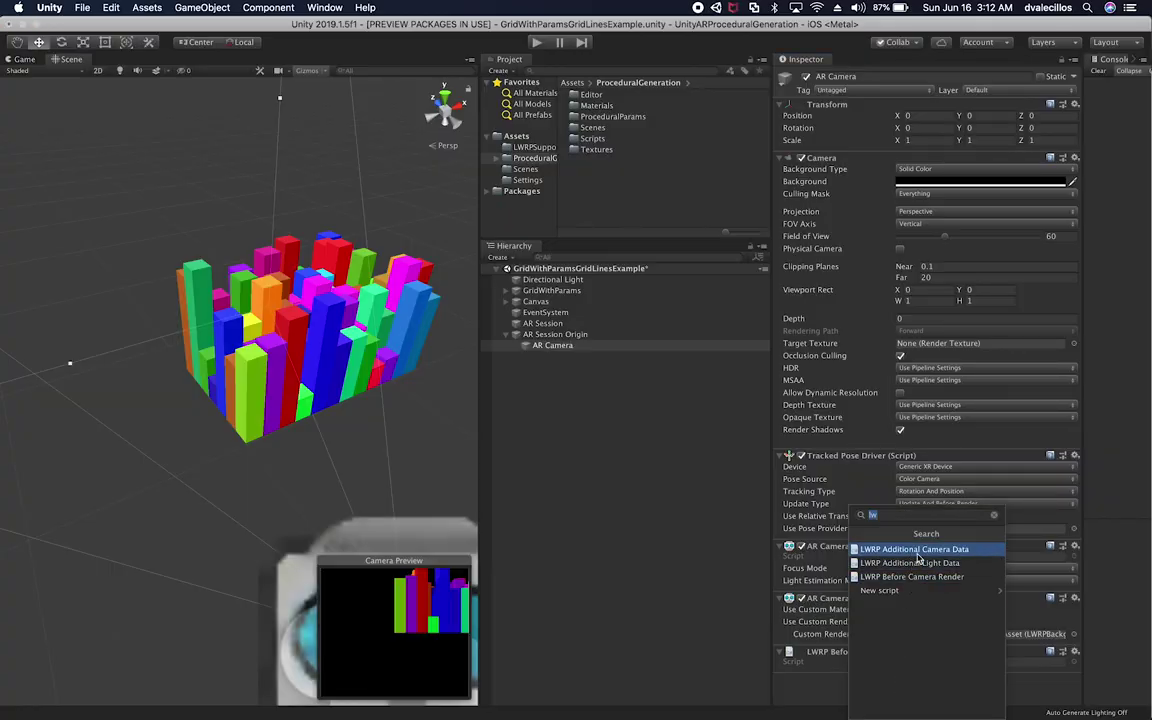
key(Return)
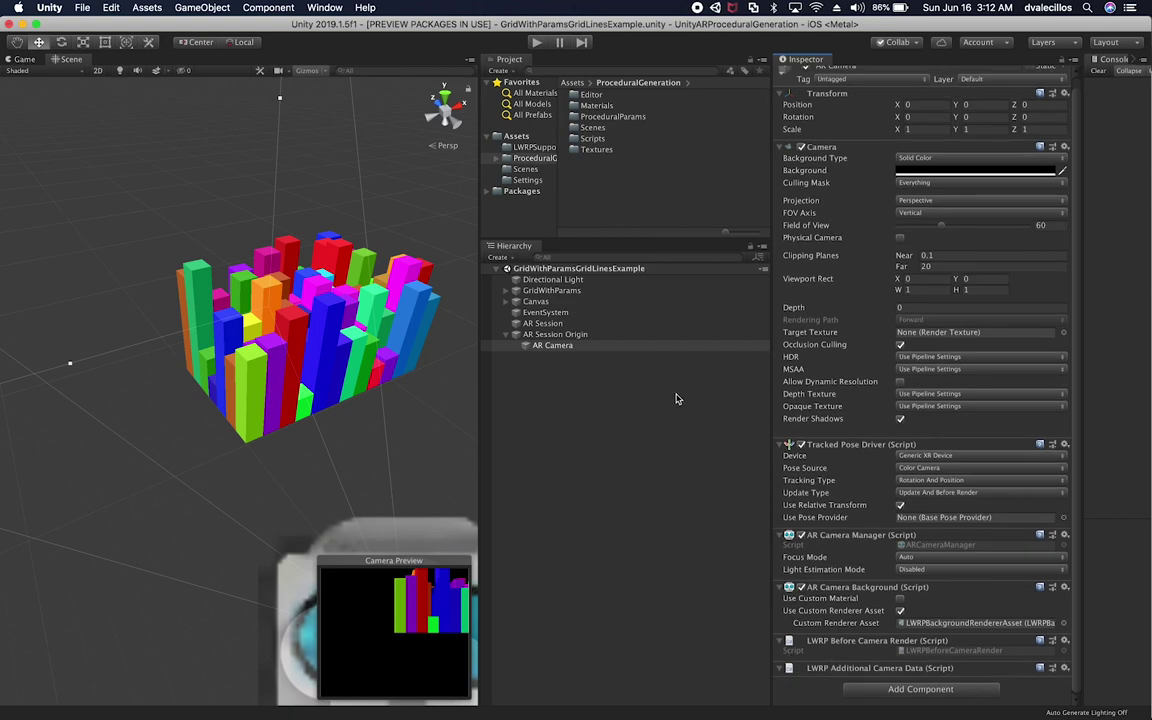
- Check the AR Camera's helper components against the forum post in Chrome and read its step 4 on the LWRPSupport folder
key(super+Tab)
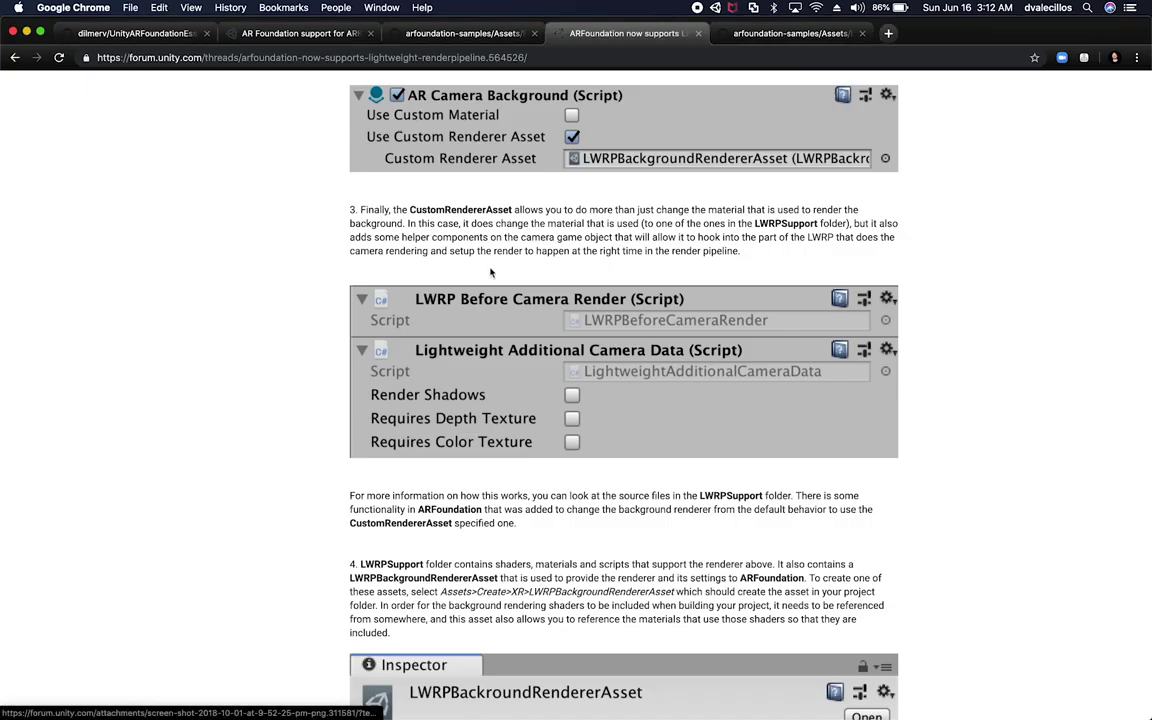
key(super+Tab)
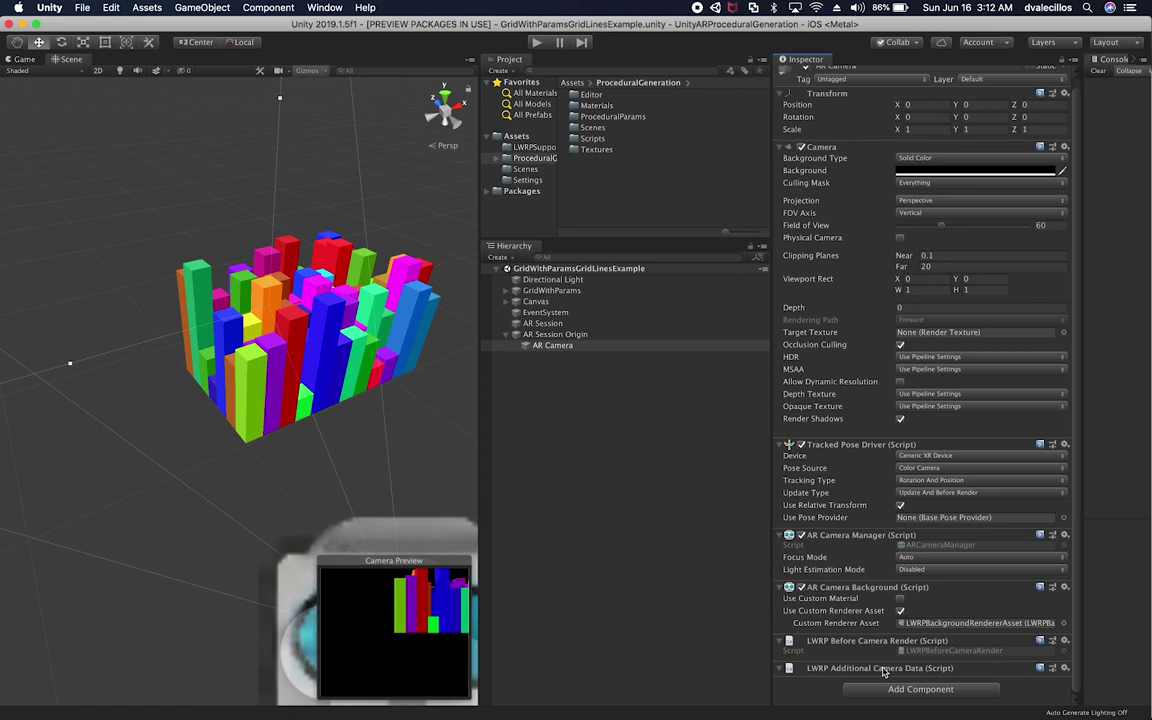
key(super+Tab)
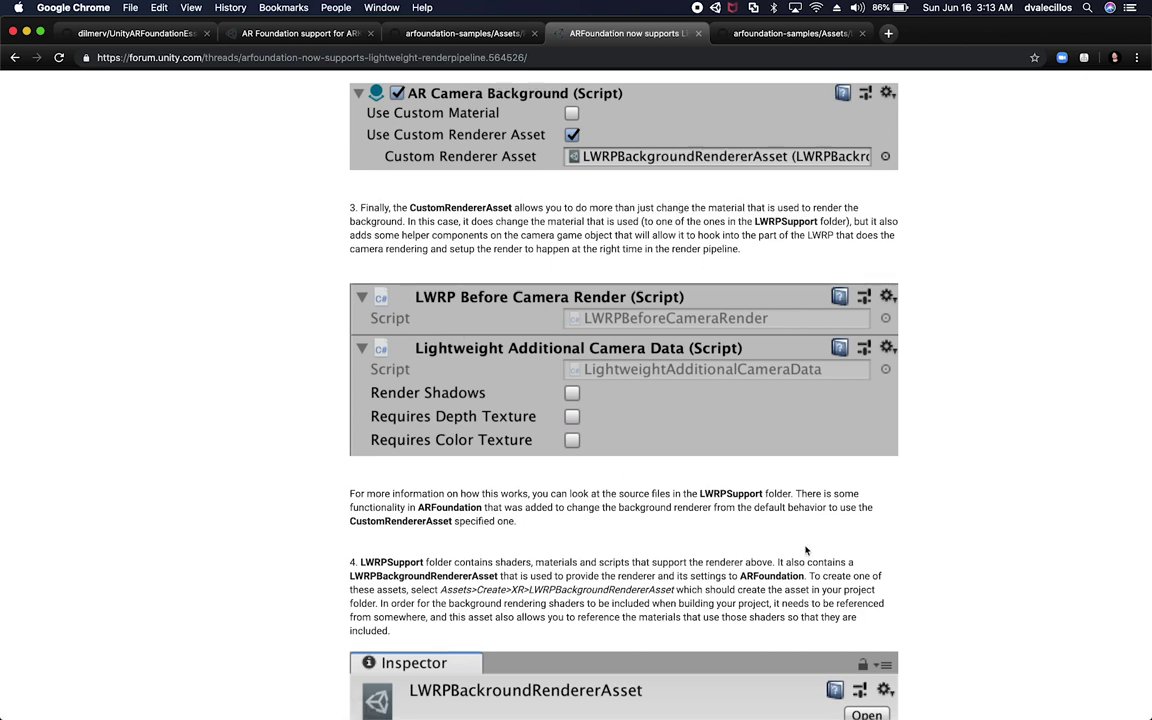
scroll(806, 550, down, 3)
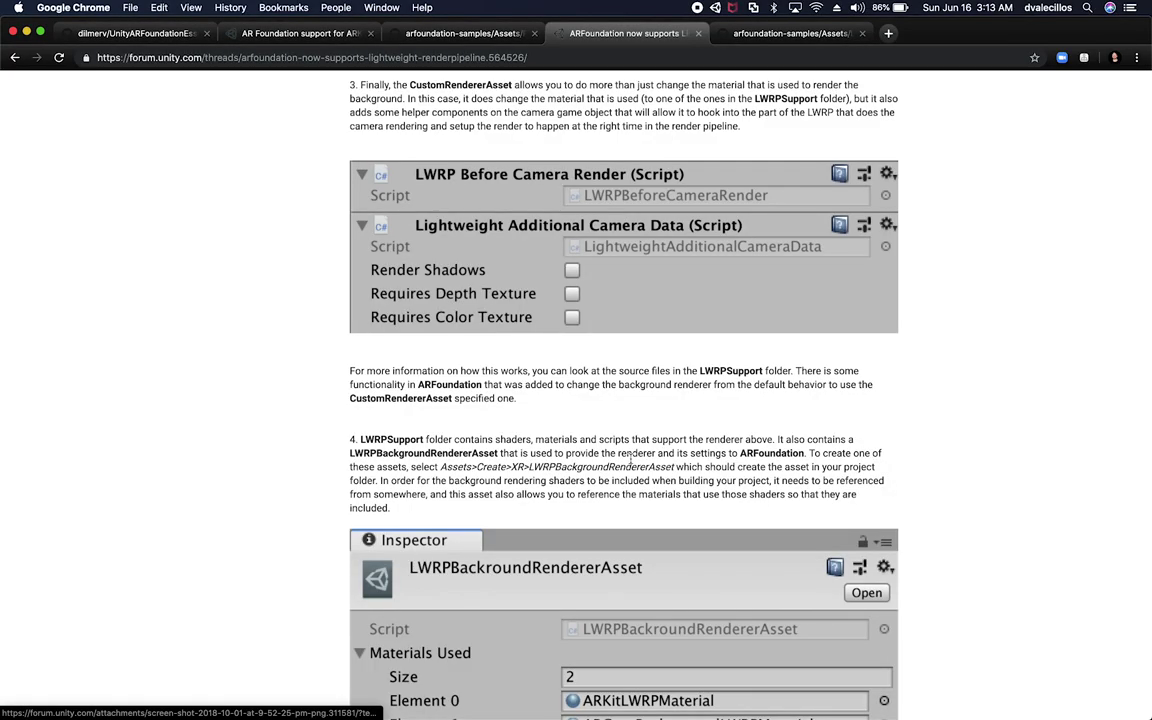
scroll(631, 456, down, 1)
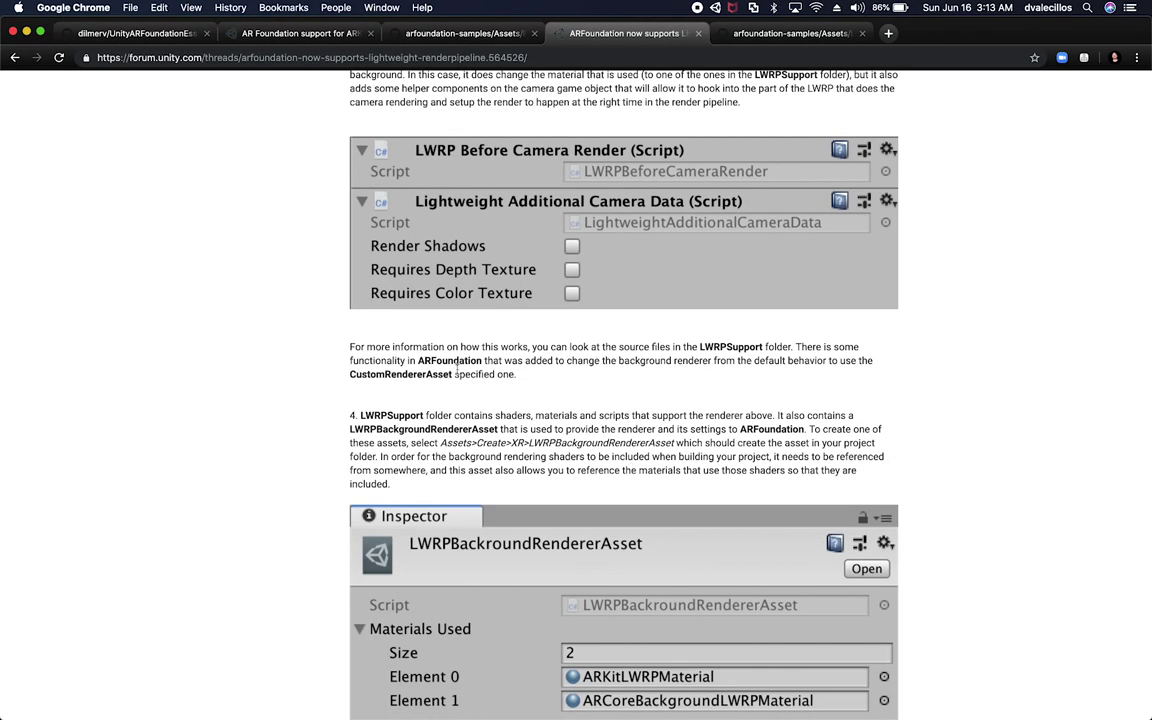
scroll(510, 342, down, 5)
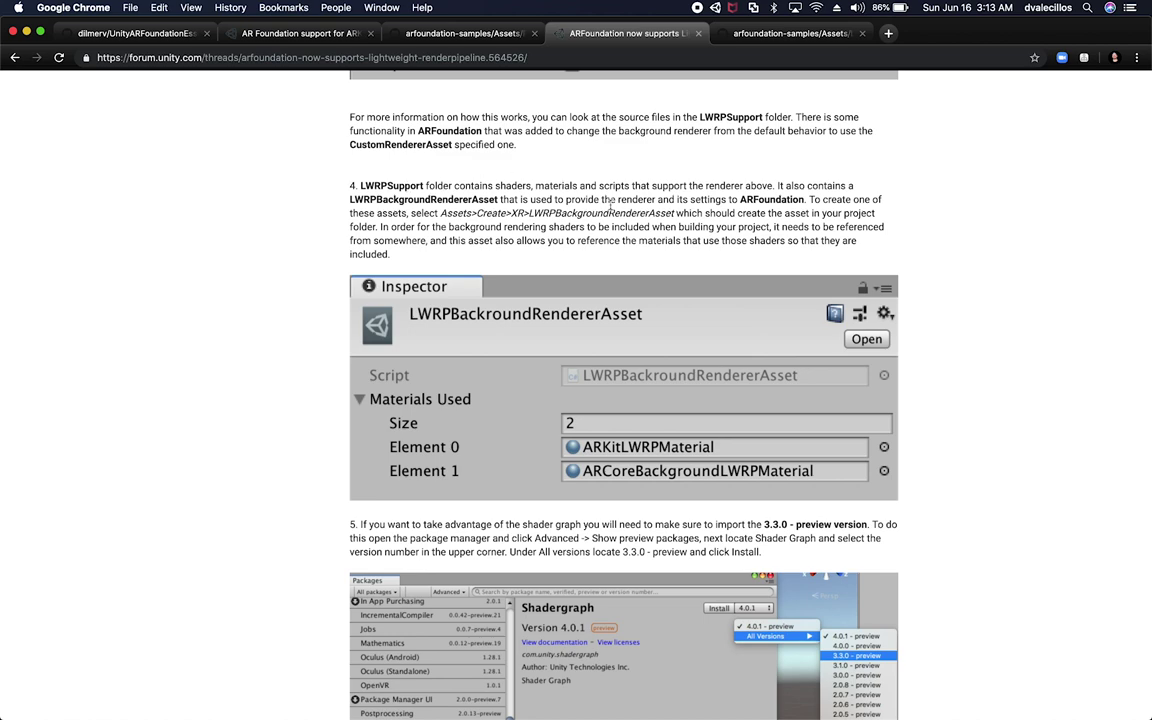
- Switch to Unity, search the project for "LWRP", and check the LWRPBackgroundRendererAsset's Materials Used list against the forum post
key(super+Tab)
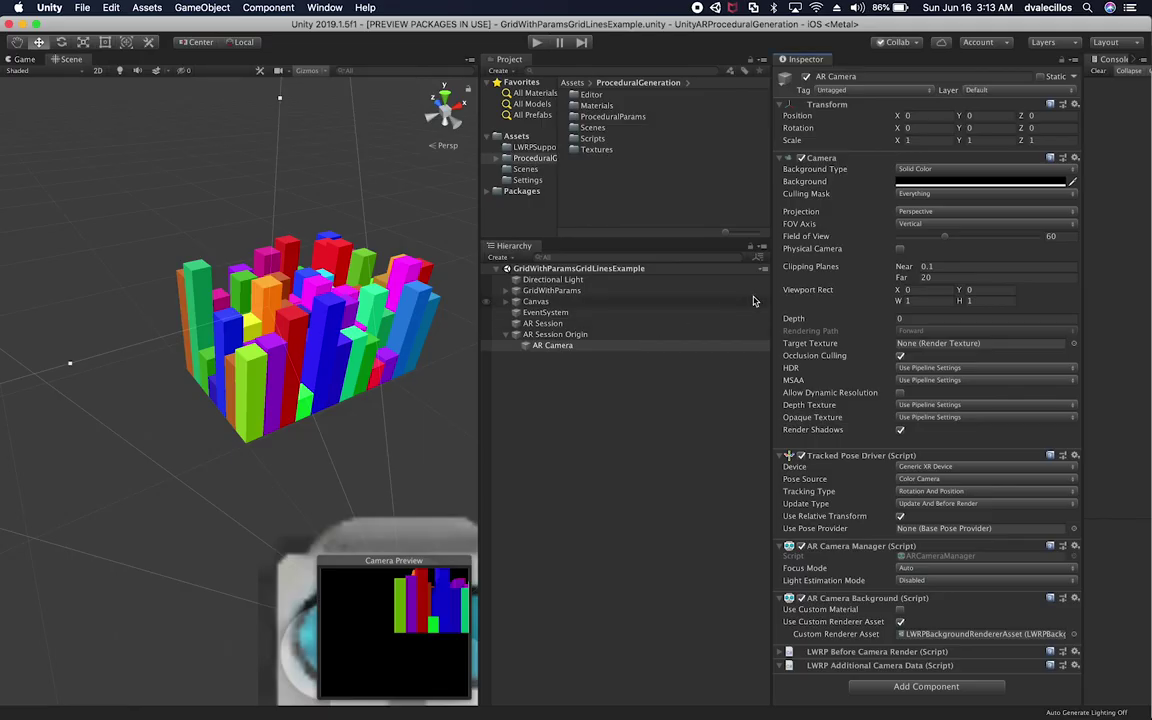
click(588, 70)
text(LWRP)
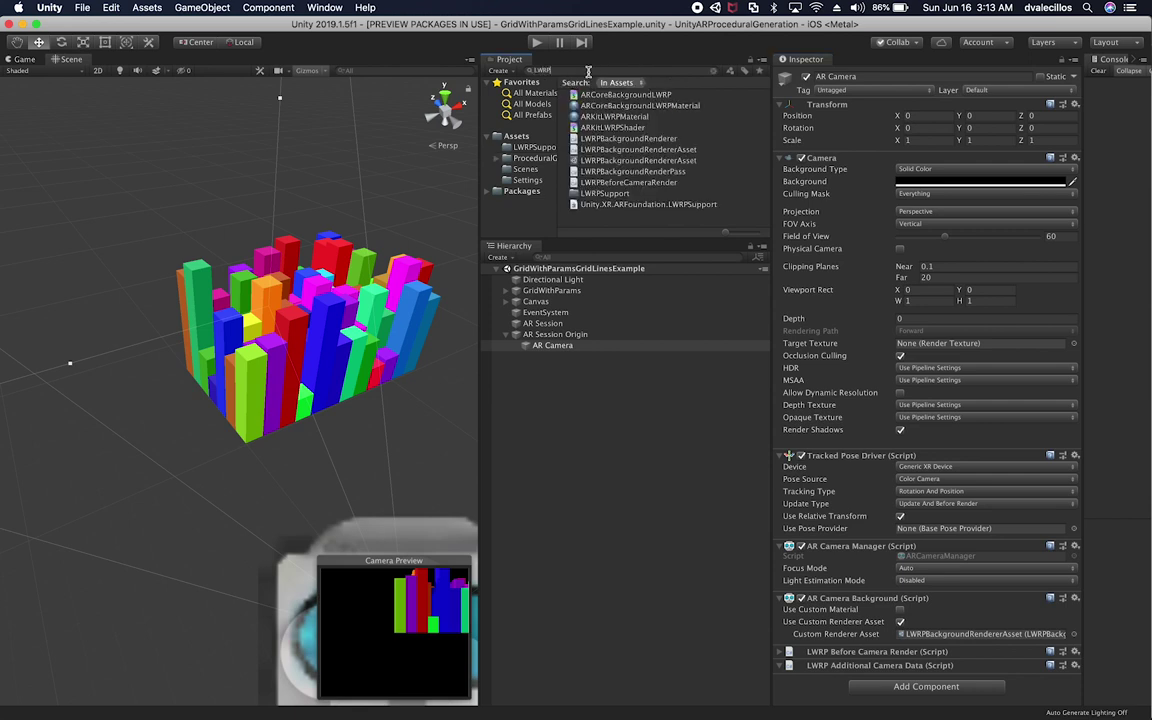
click(594, 160)
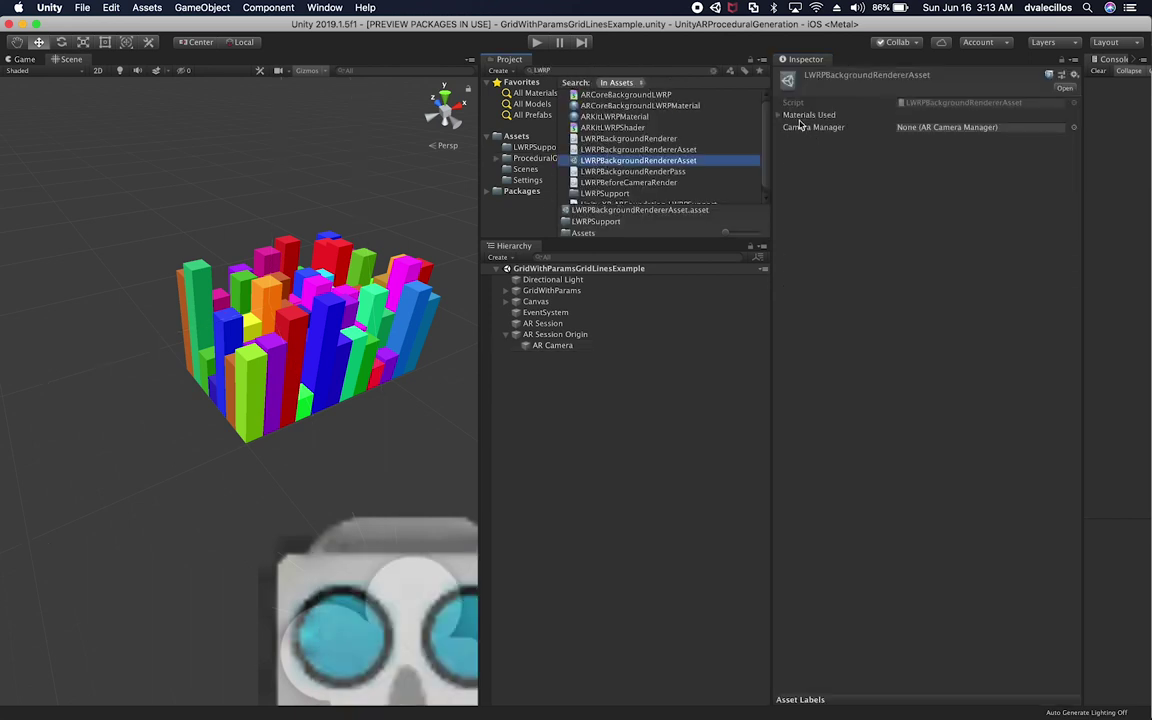
click(796, 115)
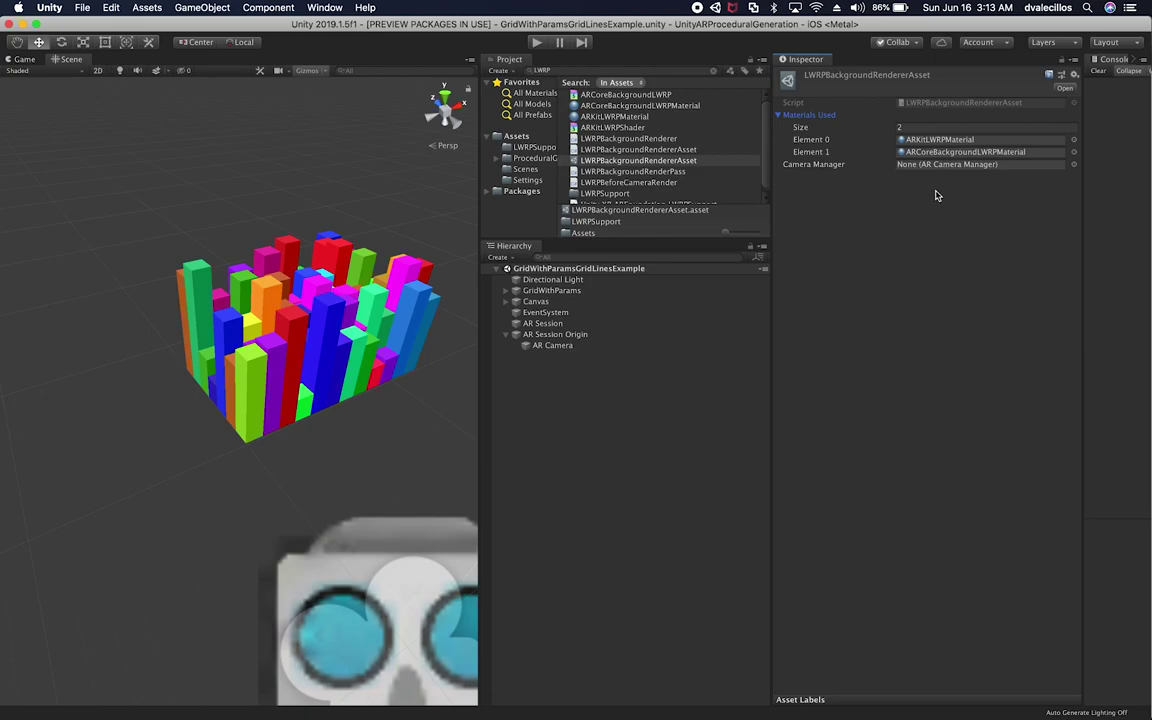
key(super+Tab)
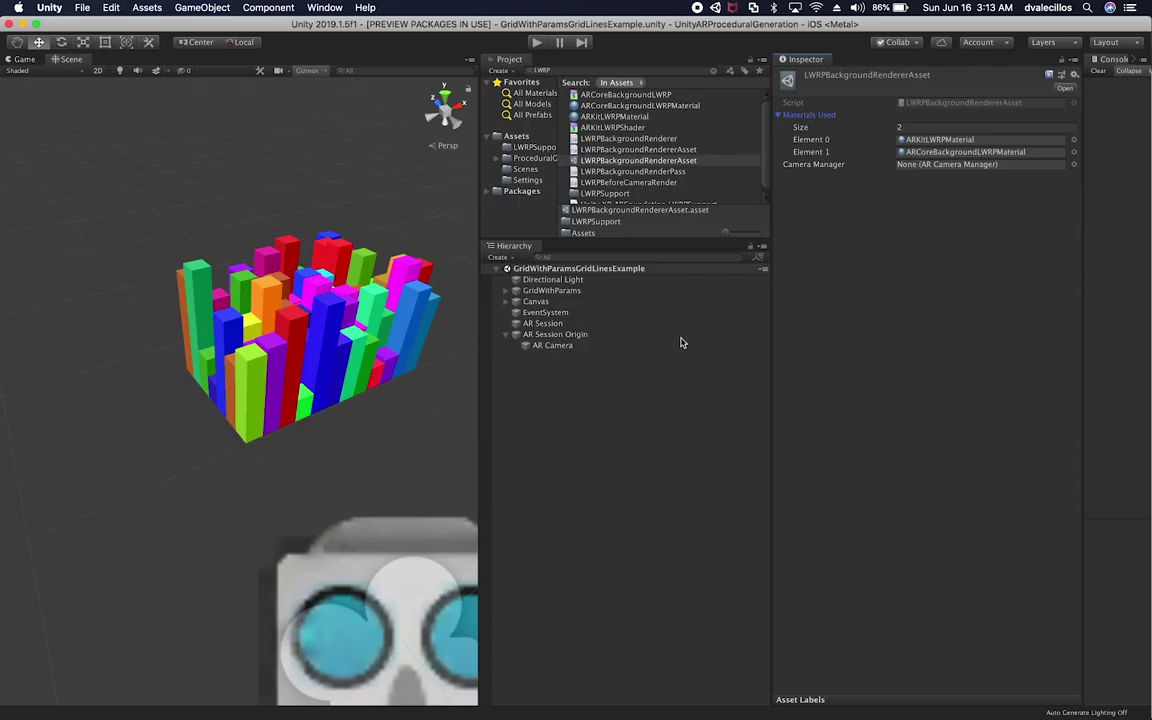
key(super+Tab)
- Check the available objects for the LWRPBackgroundRendererAsset's Camera Manager reference without assigning one
click(929, 165)
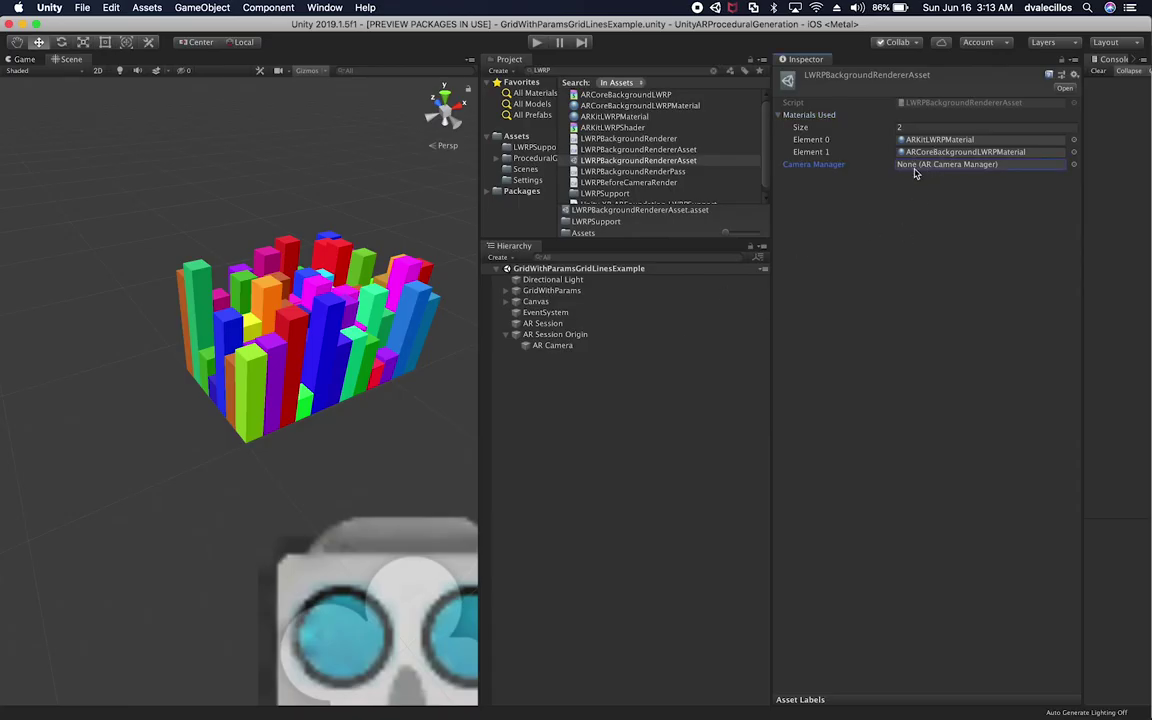
click(1073, 165)
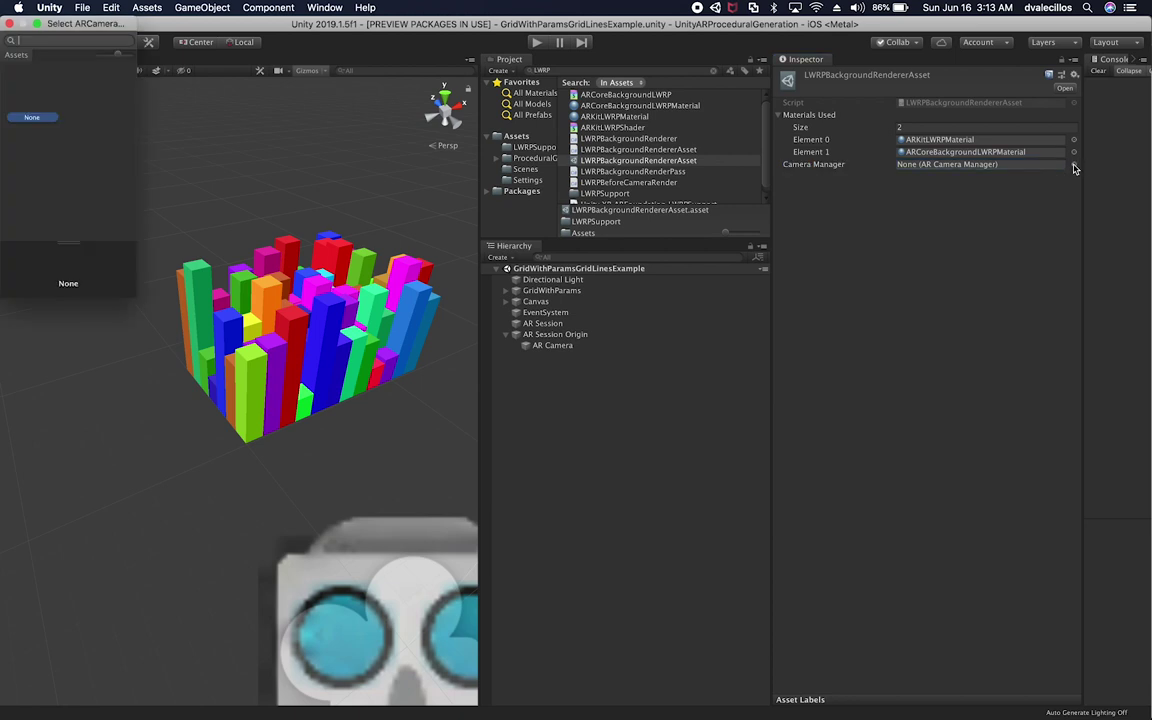
click(13, 23)
- Switch to Chrome and read the forum post's steps 4 and 5 on the renderer asset and the Shader Graph package
key(super+Tab)
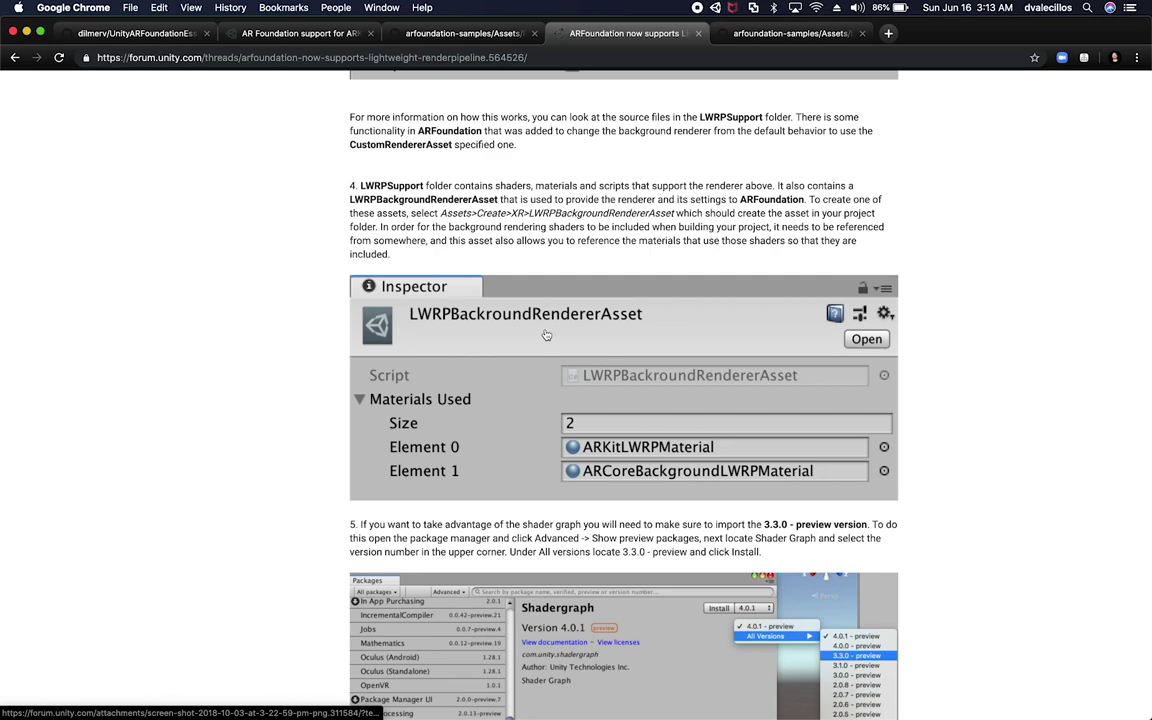
scroll(526, 260, down, 1)
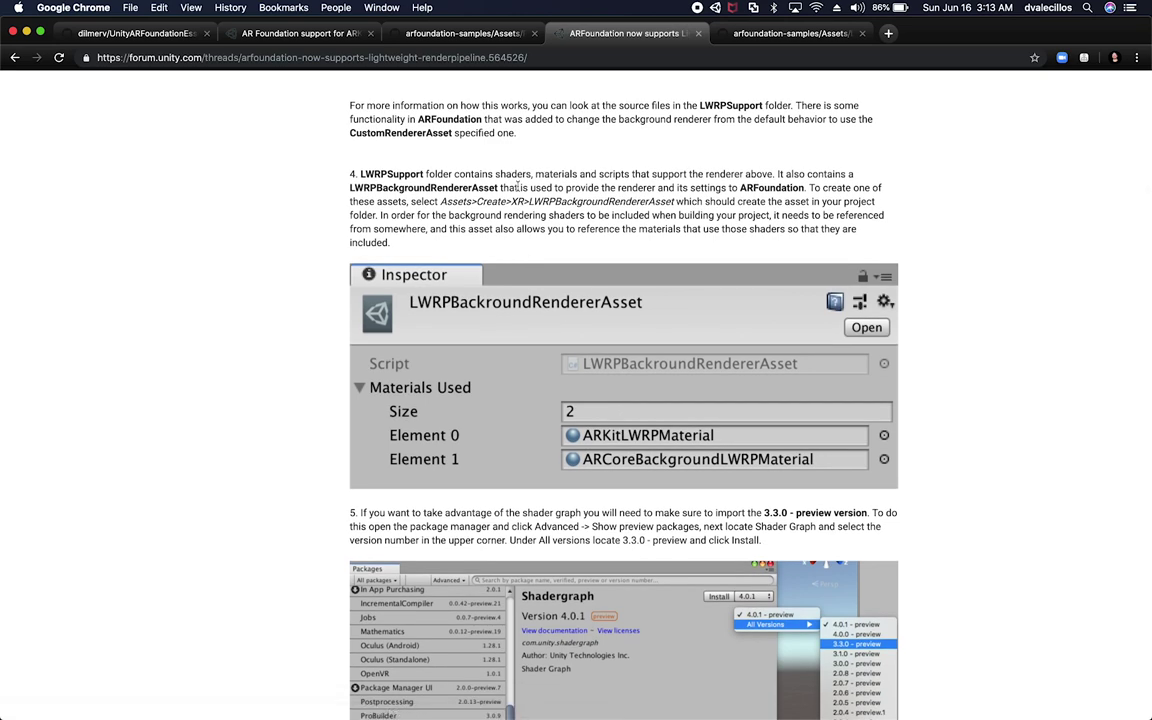
scroll(773, 470, down, 5)
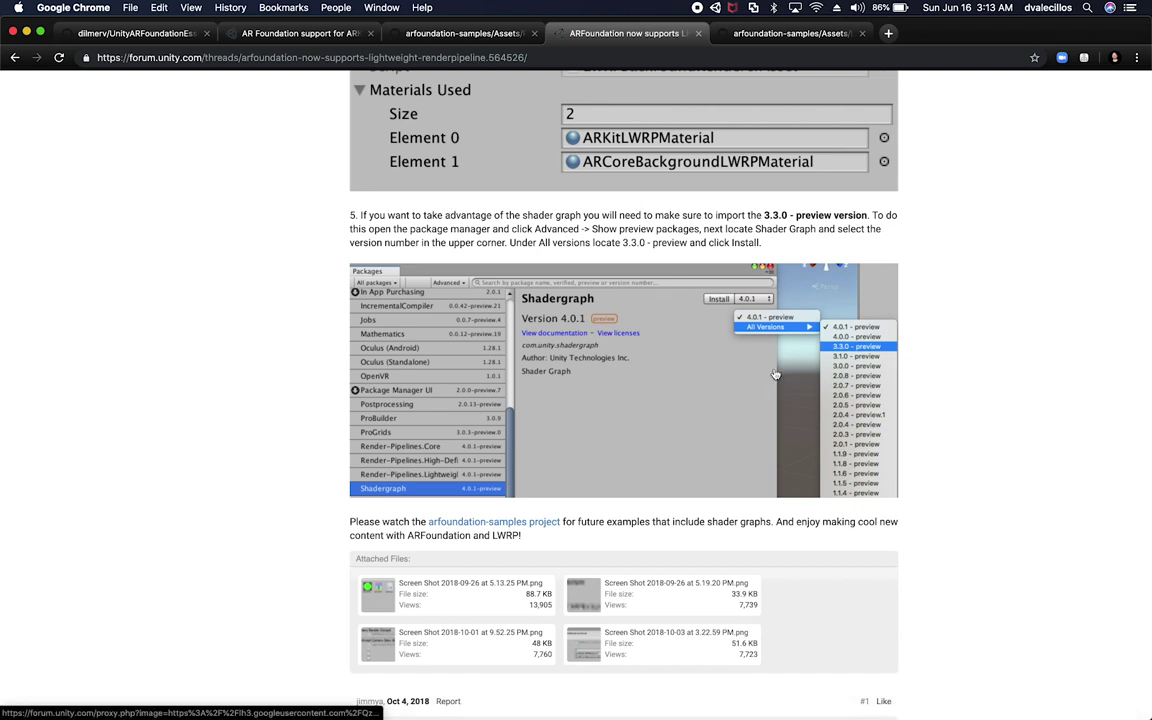
scroll(775, 374, down, 5)
scroll(775, 374, up, 8)
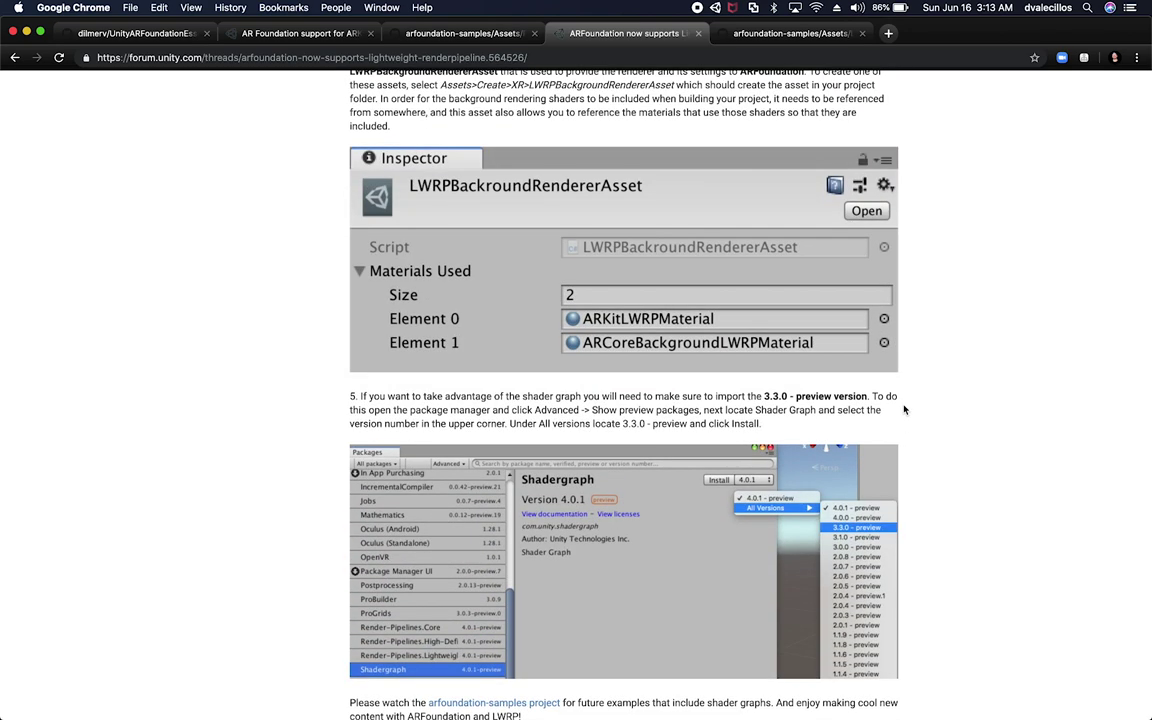
scroll(904, 409, up, 5)
scroll(904, 409, up, 1)
- Switch to Unity and inspect the AR Session object's components and the overall scene layout
key(super+Tab)
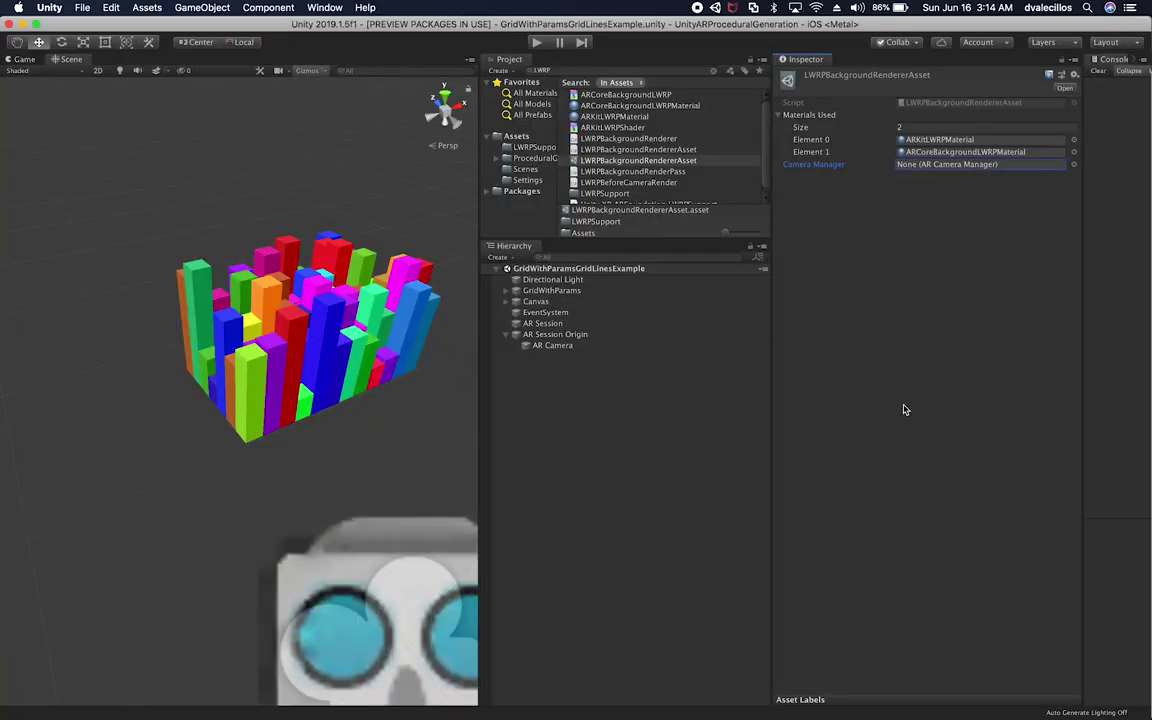
click(542, 323)
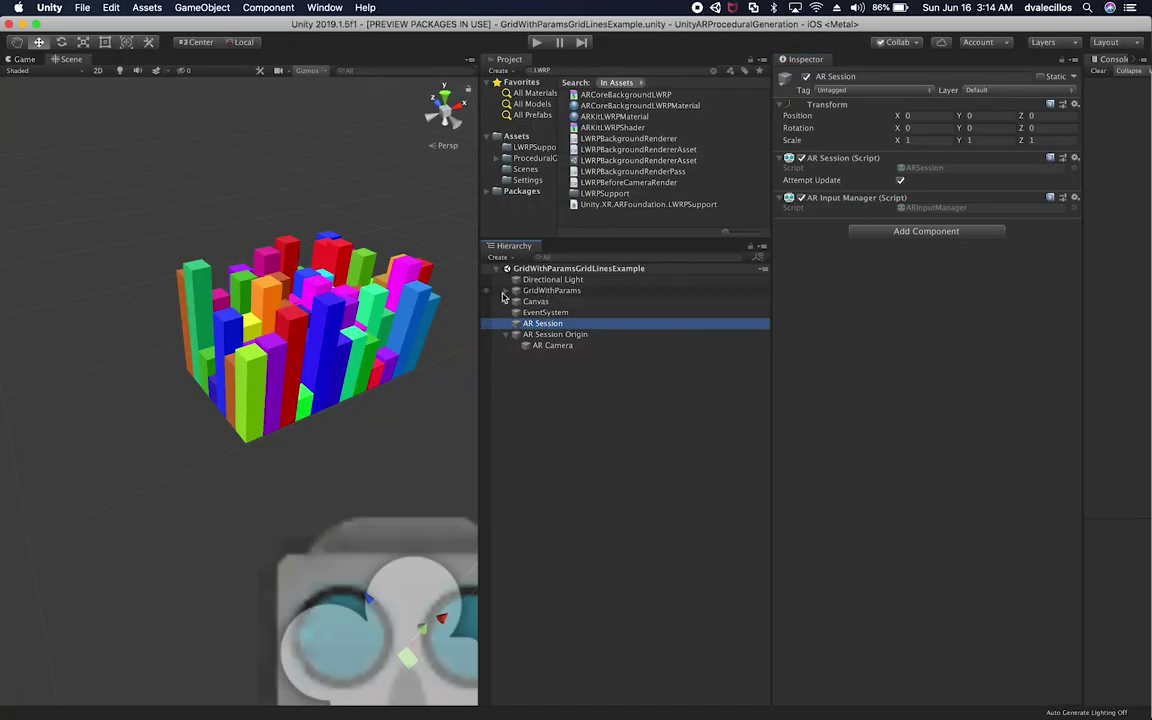
scroll(336, 443, down, 5)
alt+drag(336, 443, 266, 366)
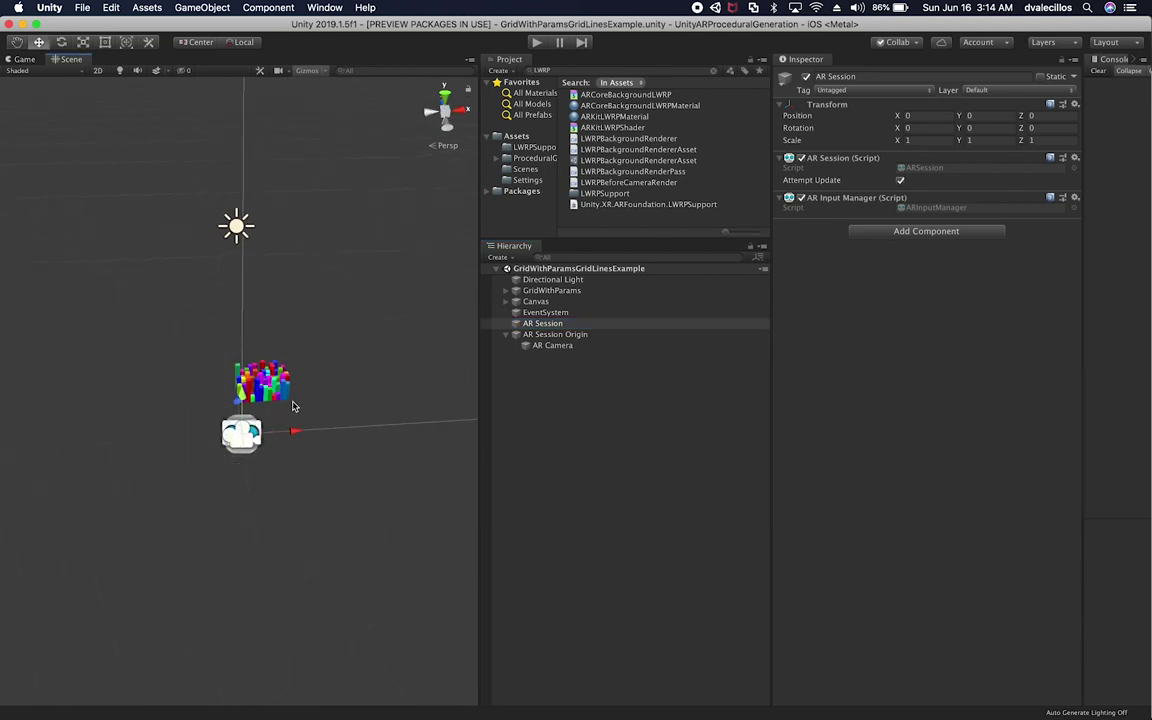
- Examine the ARKit and ARCore background materials and shaders in the LWRPSupport folder, including the shader assigned to each material
click(530, 147)
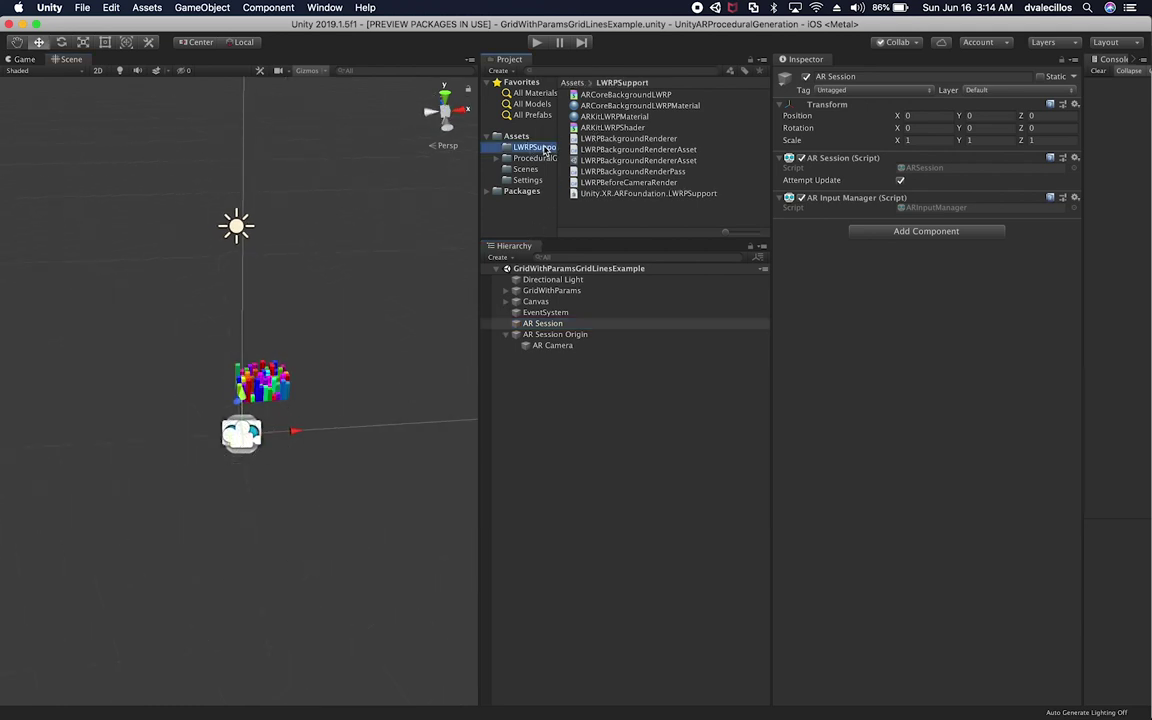
click(612, 117)
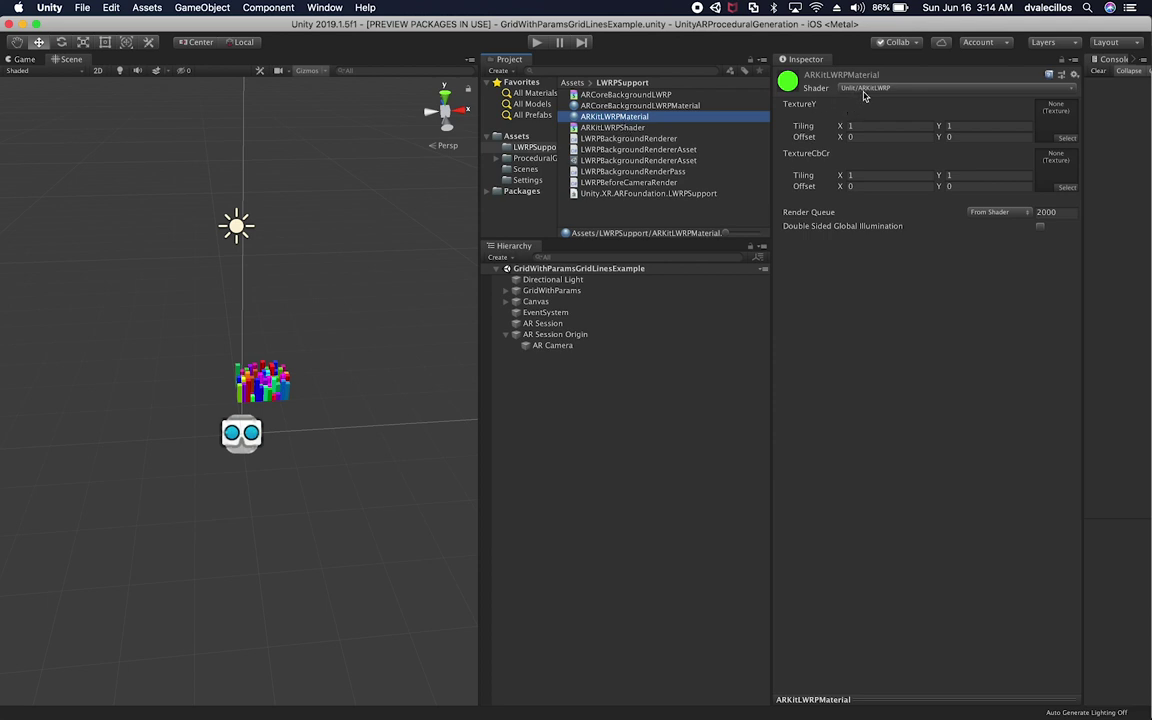
click(576, 105)
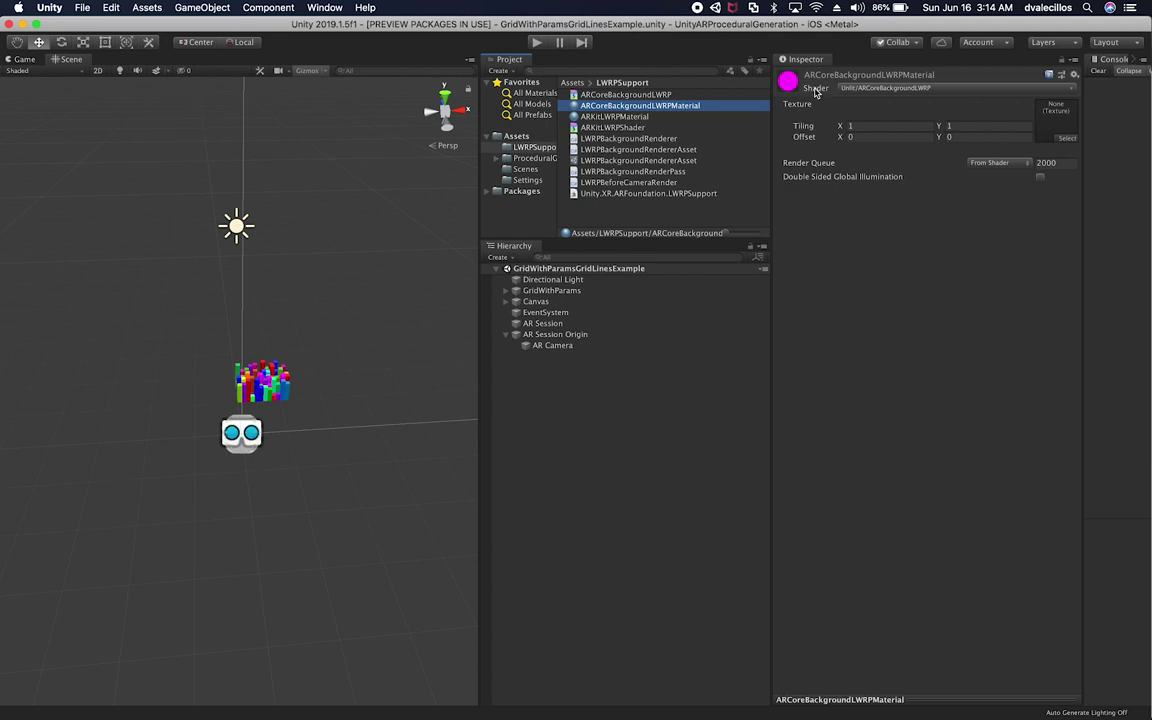
click(858, 89)
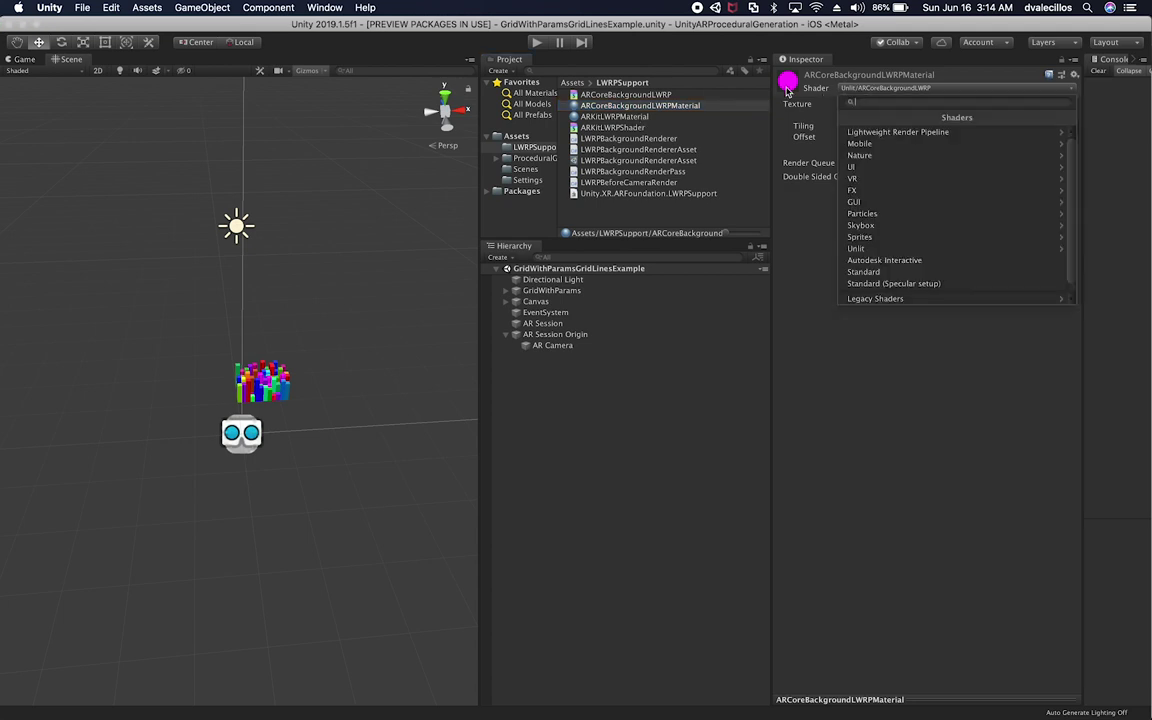
click(711, 80)
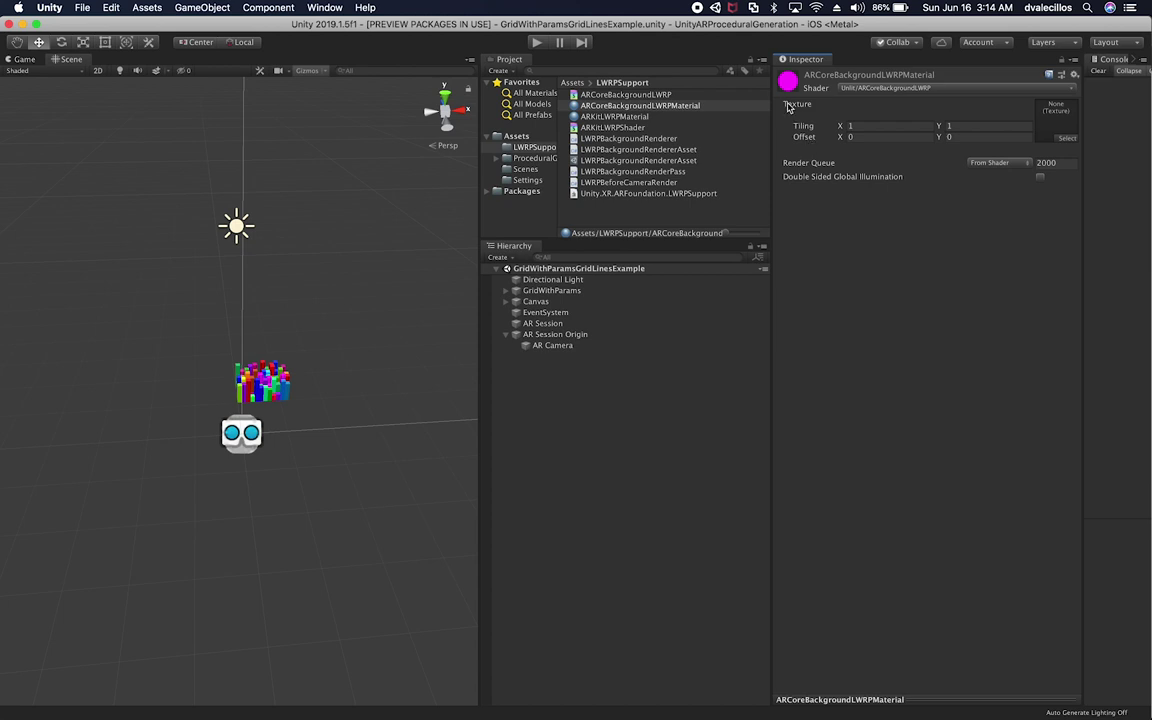
click(586, 128)
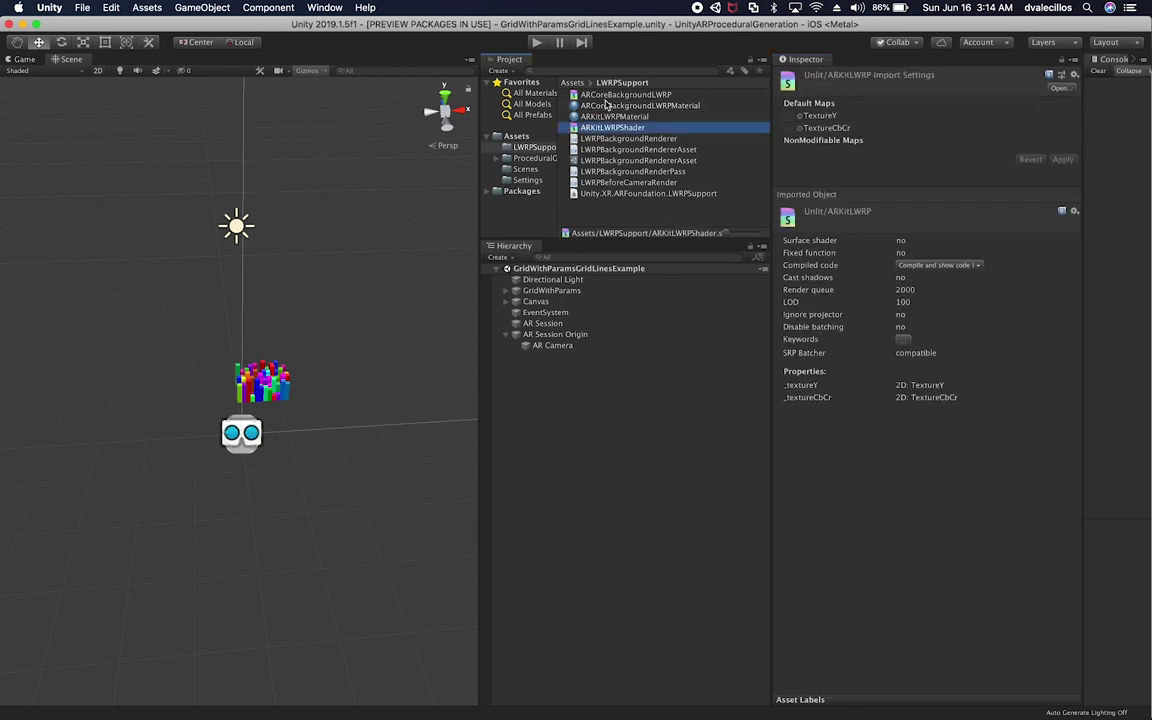
key(Up)
key(Up)
key(Up)
key(Down)
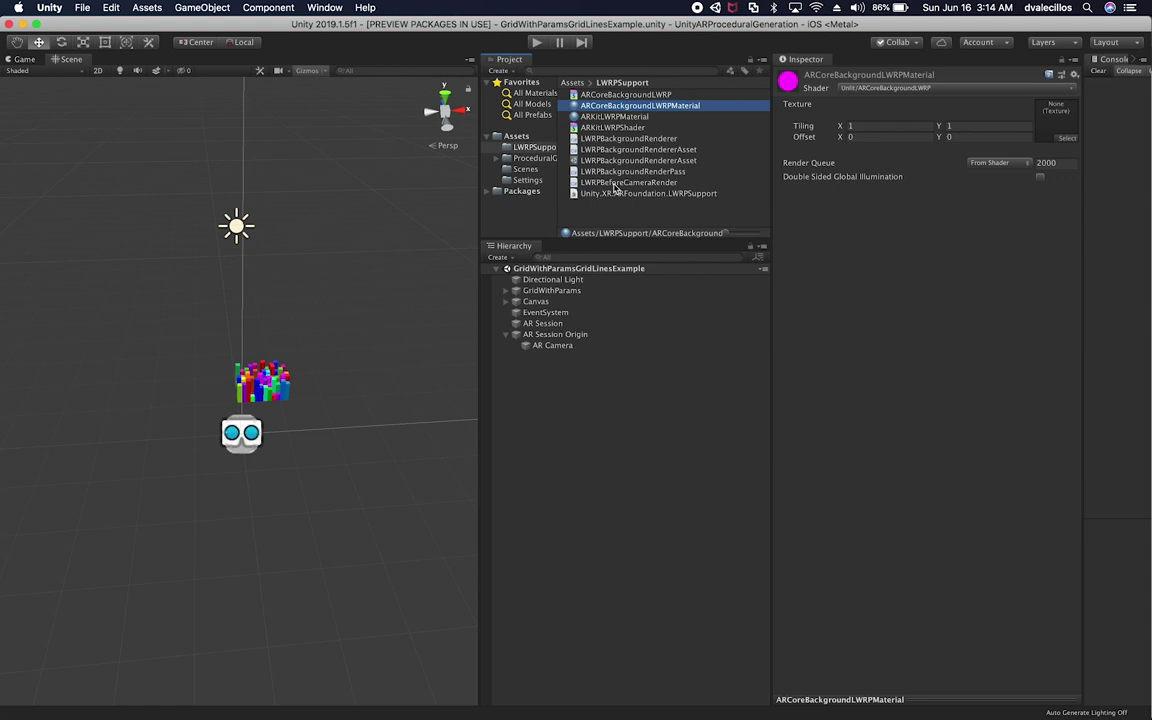
- Start an iOS build from the build settings, using the existing Proc folder on the Desktop as the destination
click(84, 7)
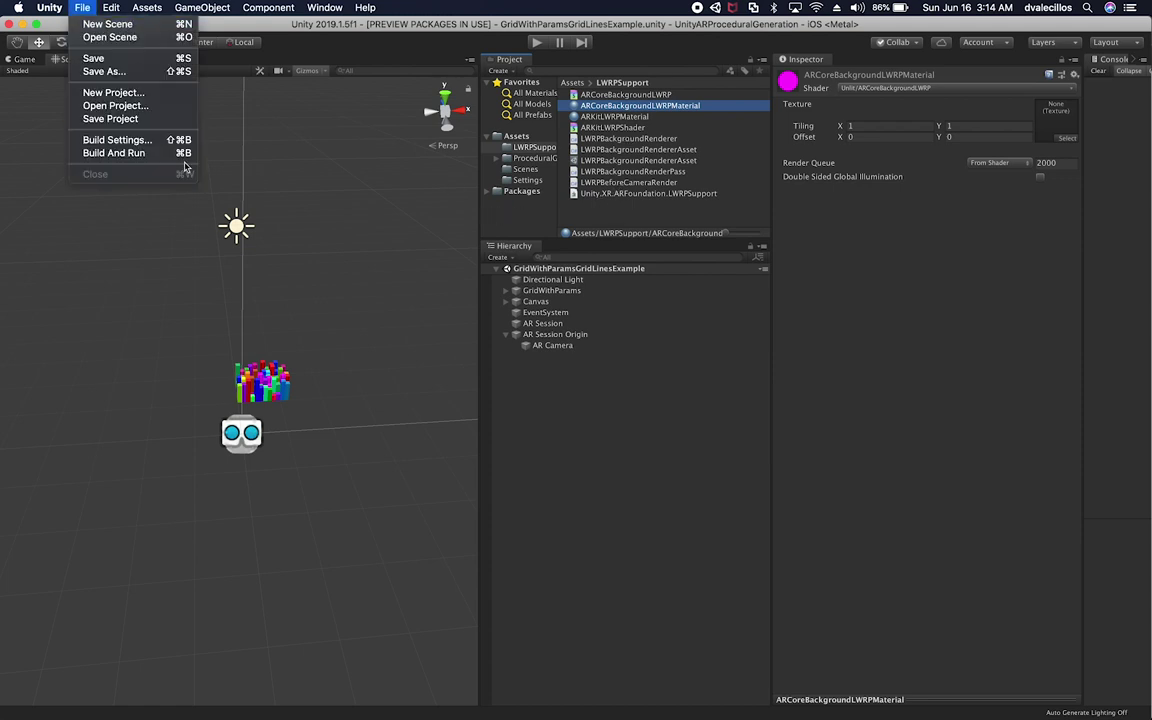
click(117, 140)
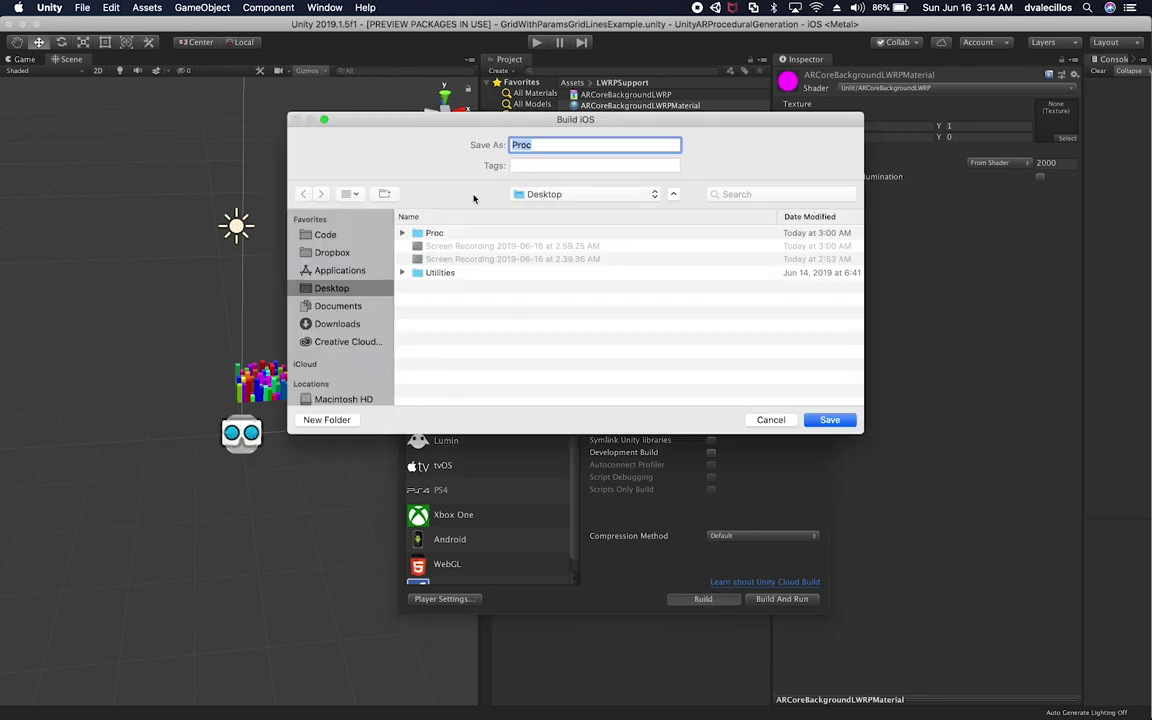
key(Return)
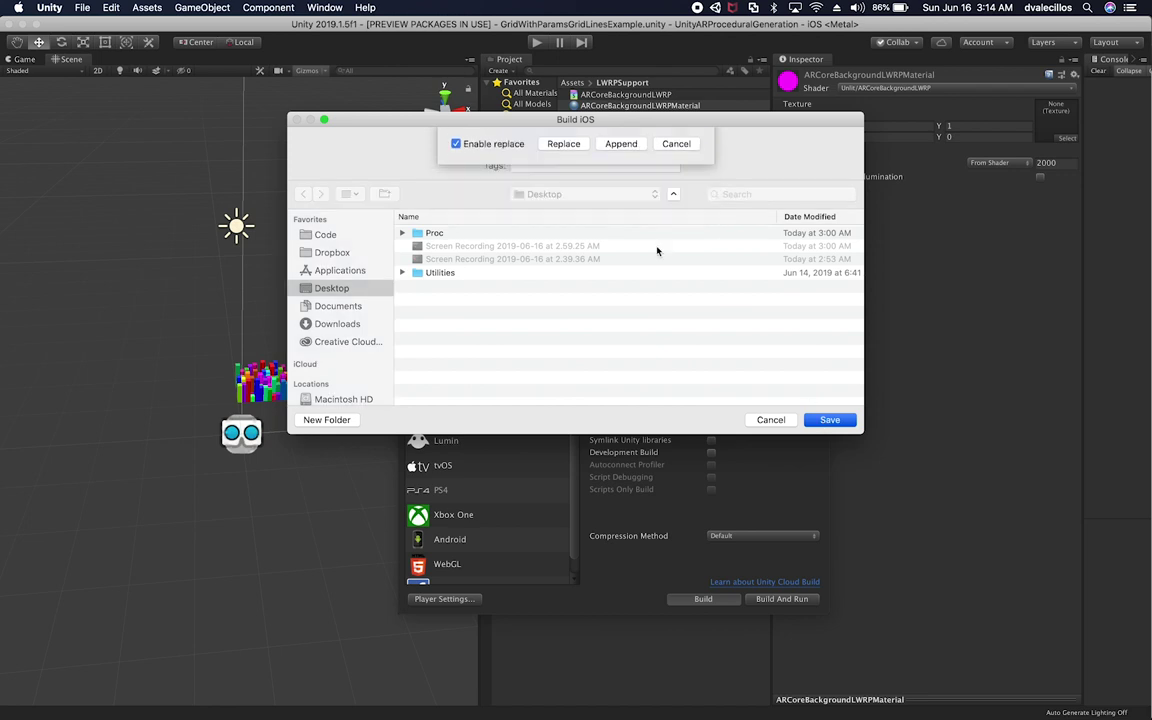
click(675, 198)
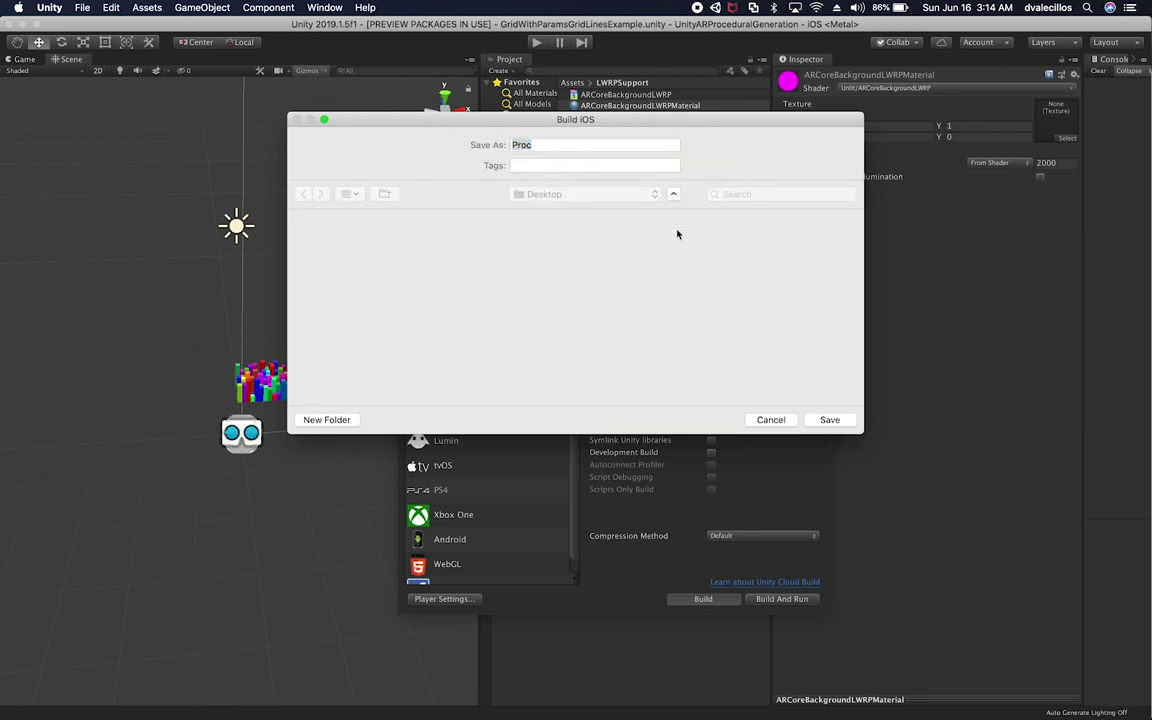